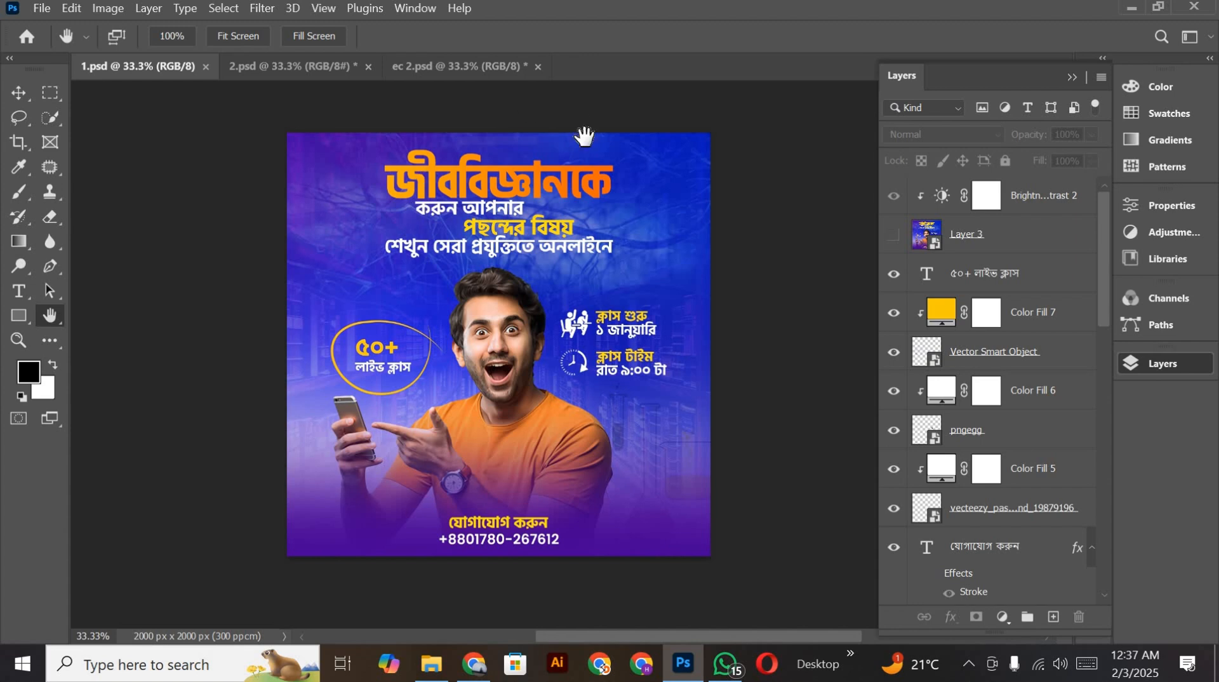
scroll(480, 167, down, 2)
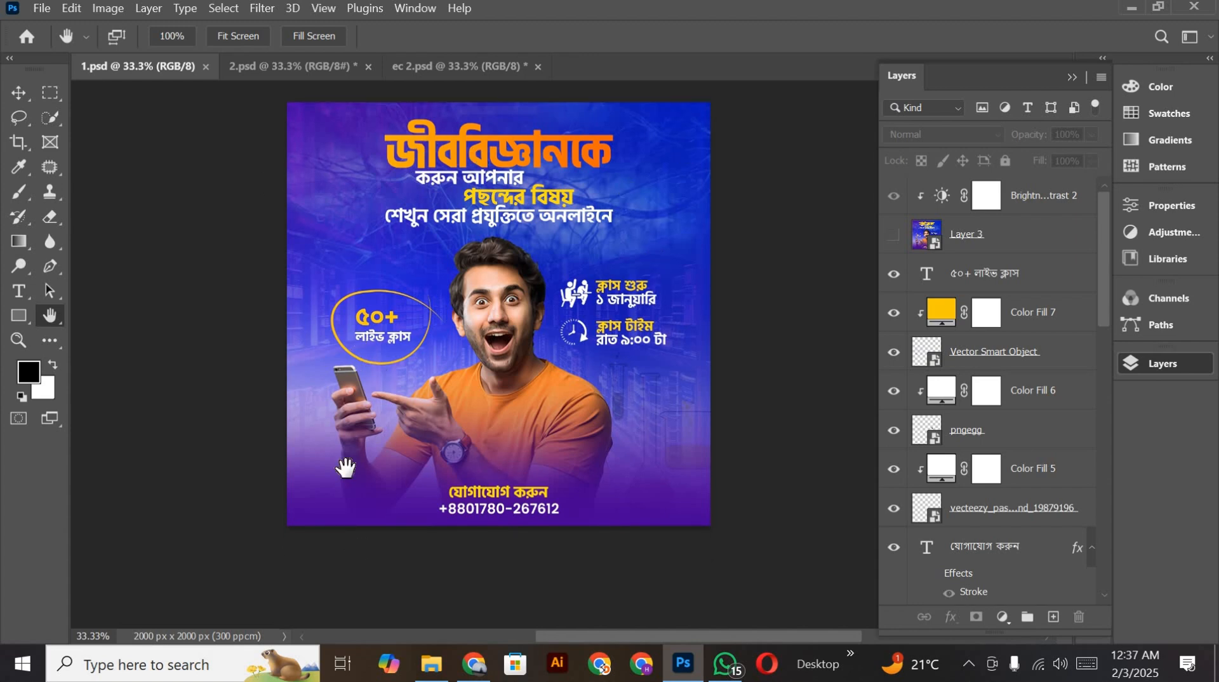
scroll(426, 412, up, 3)
scroll(419, 388, down, 2)
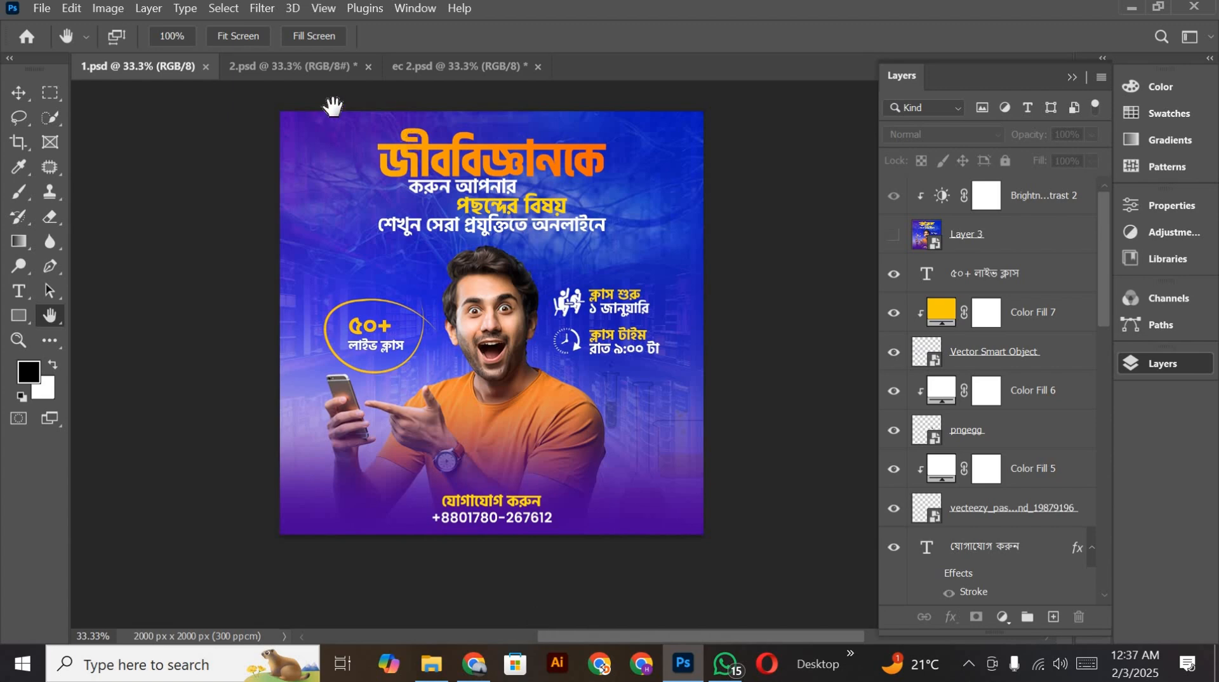
Step: Create a new 2000 x 2000 pixel RGB document with a white background and a resolution of 300 pixels/centimeter
click(42, 9)
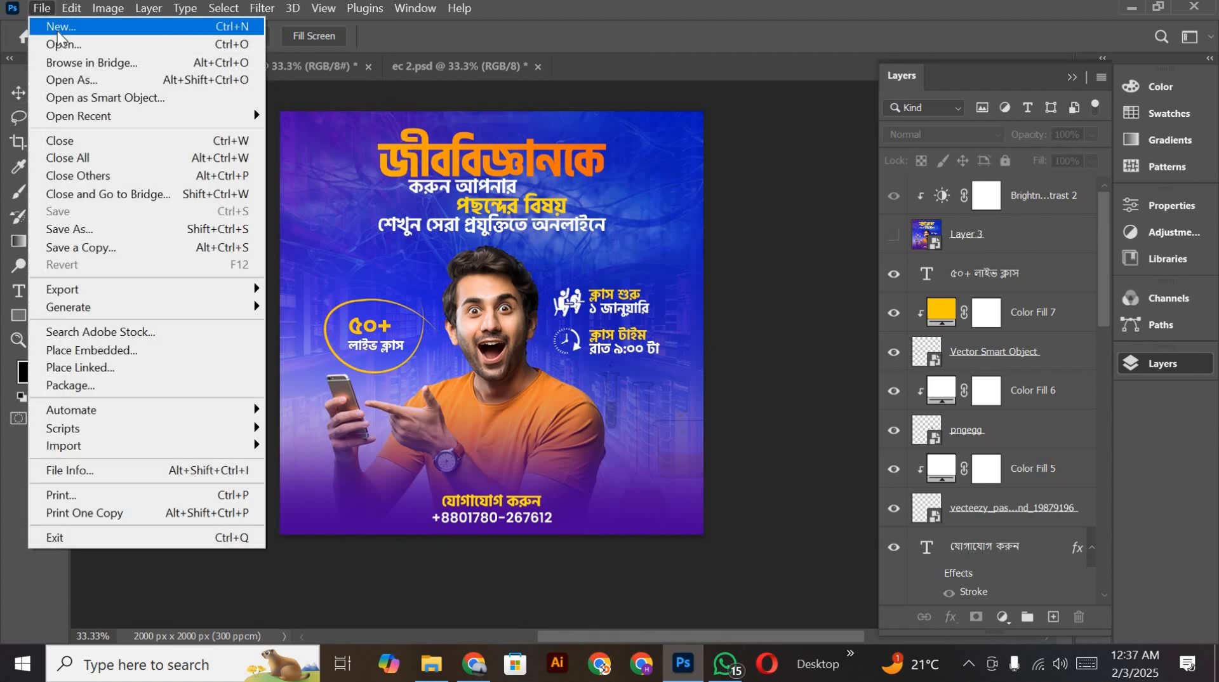
click(56, 36)
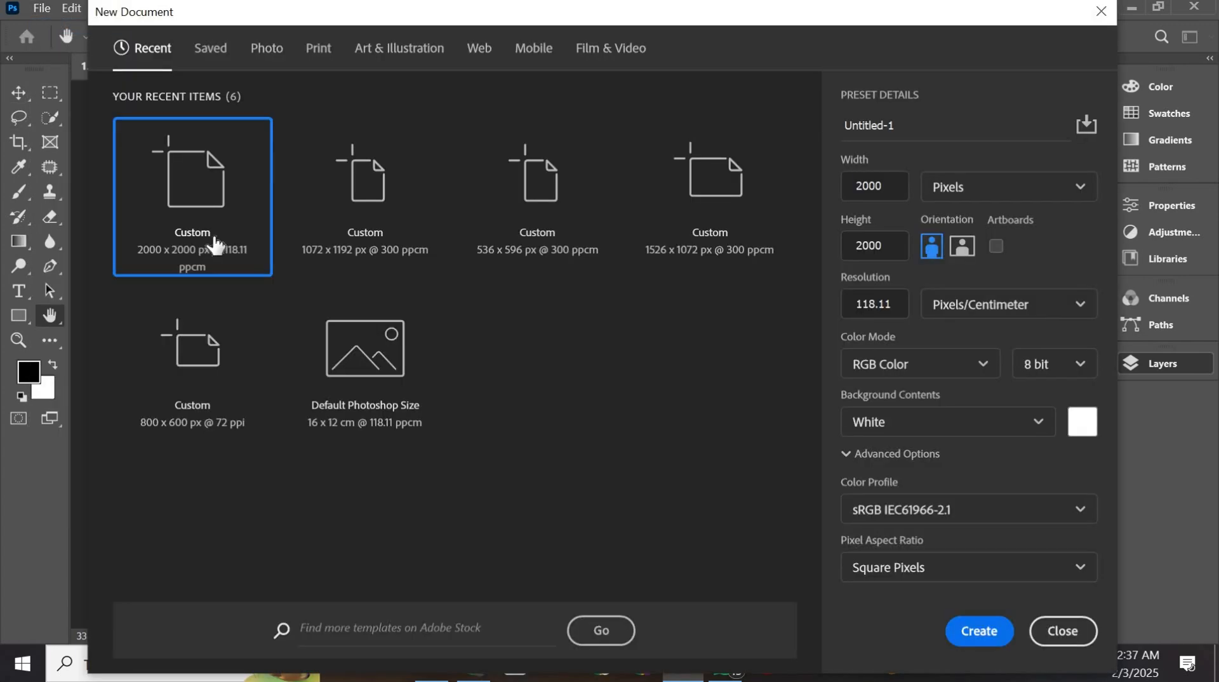
click(215, 240)
click(895, 305)
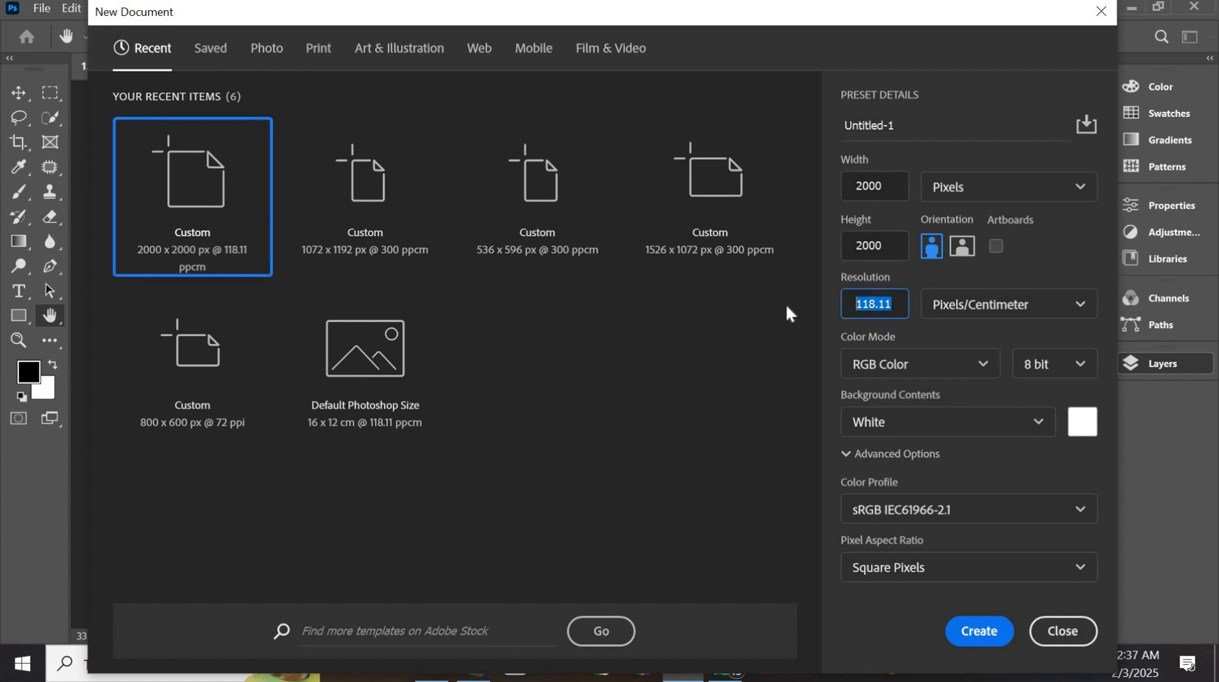
text(300)
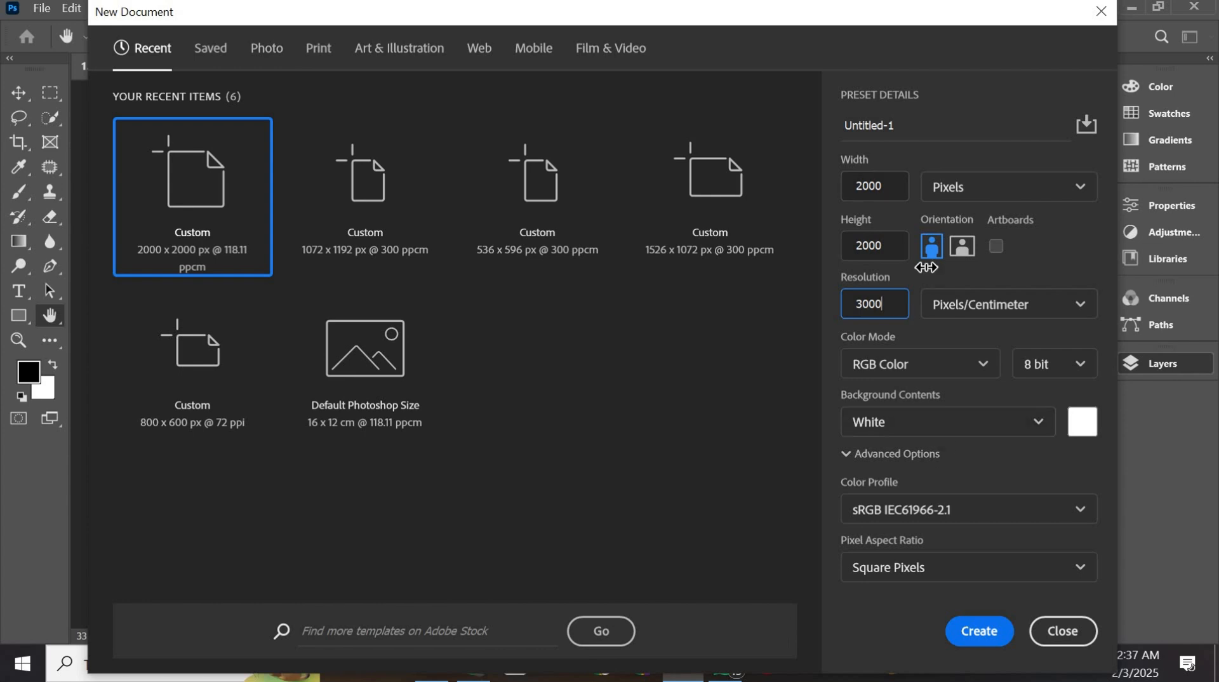
key(Return)
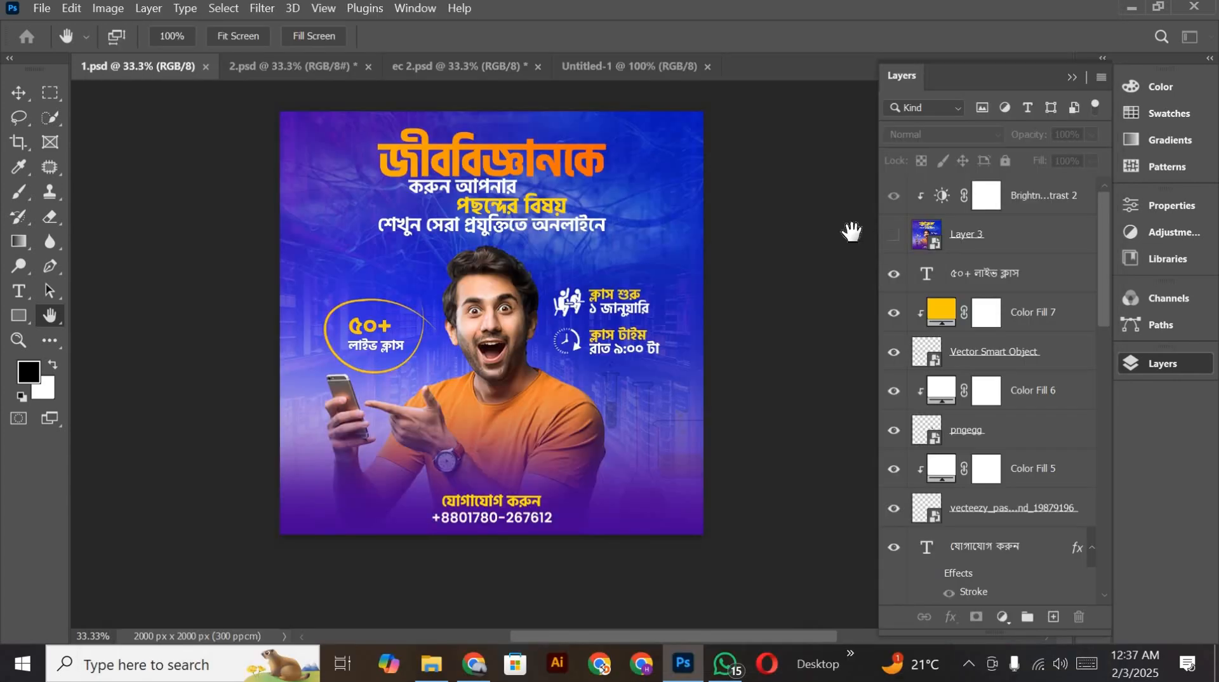
drag(443, 315, 479, 336)
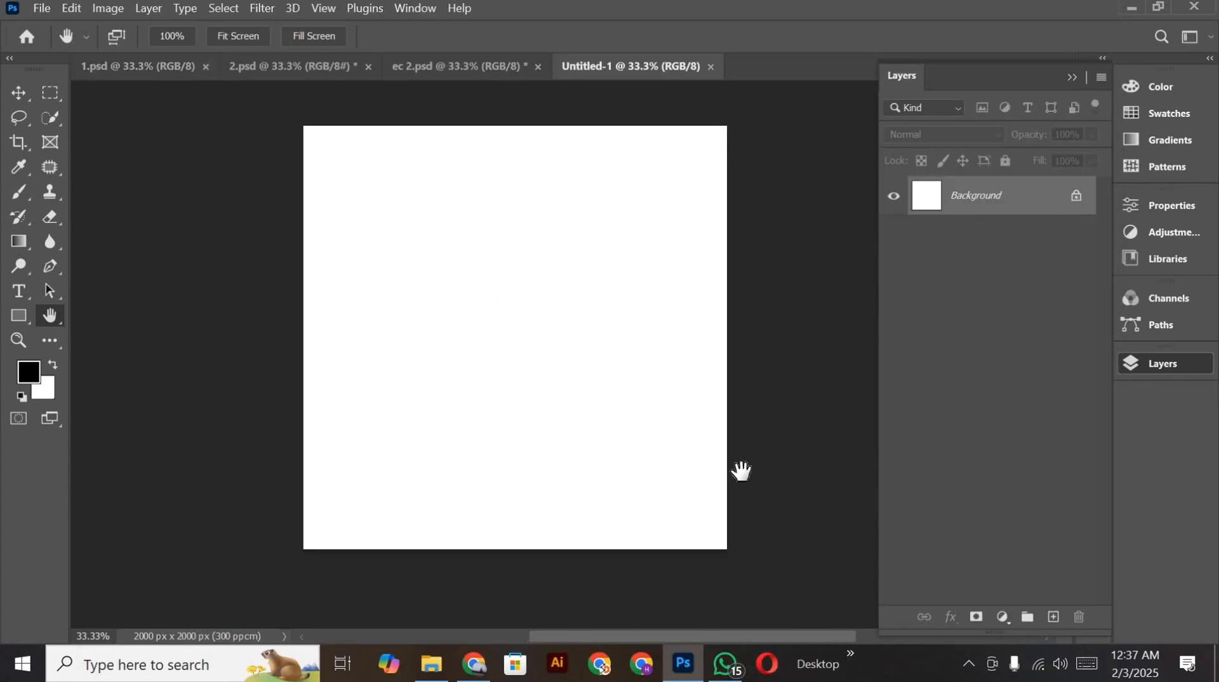
Step: Switch to Chrome, search Yandex Images for "library interior design" and browse the resulting pictures
click(475, 664)
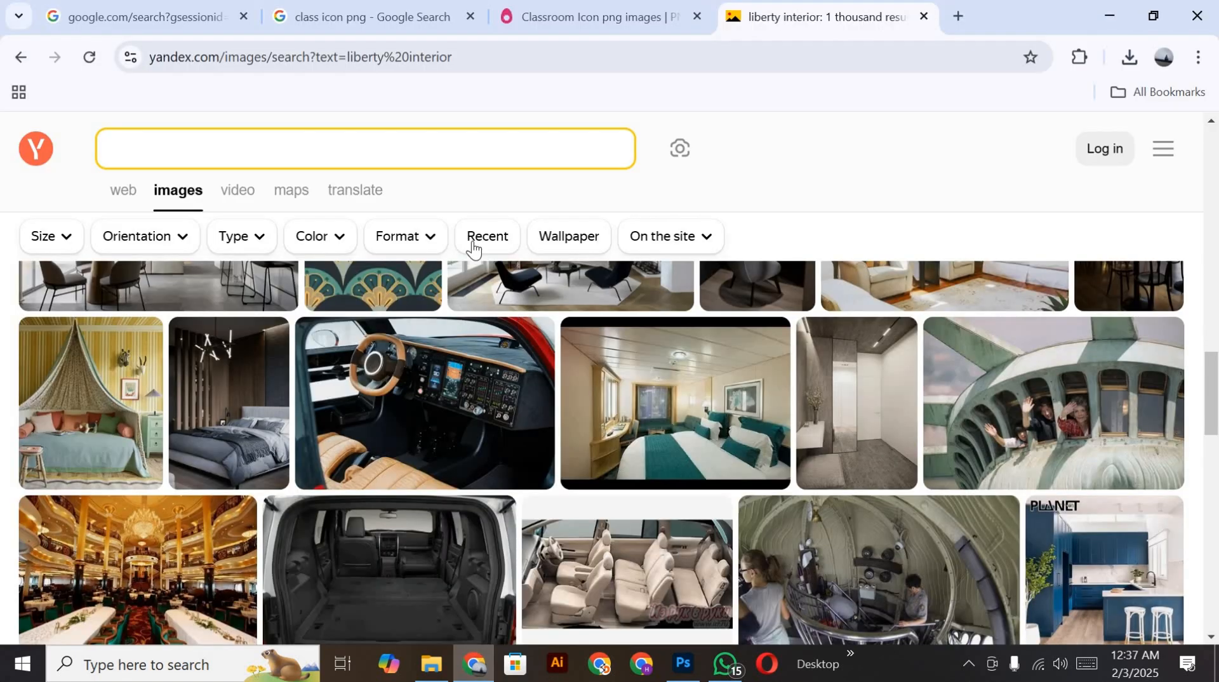
click(217, 158)
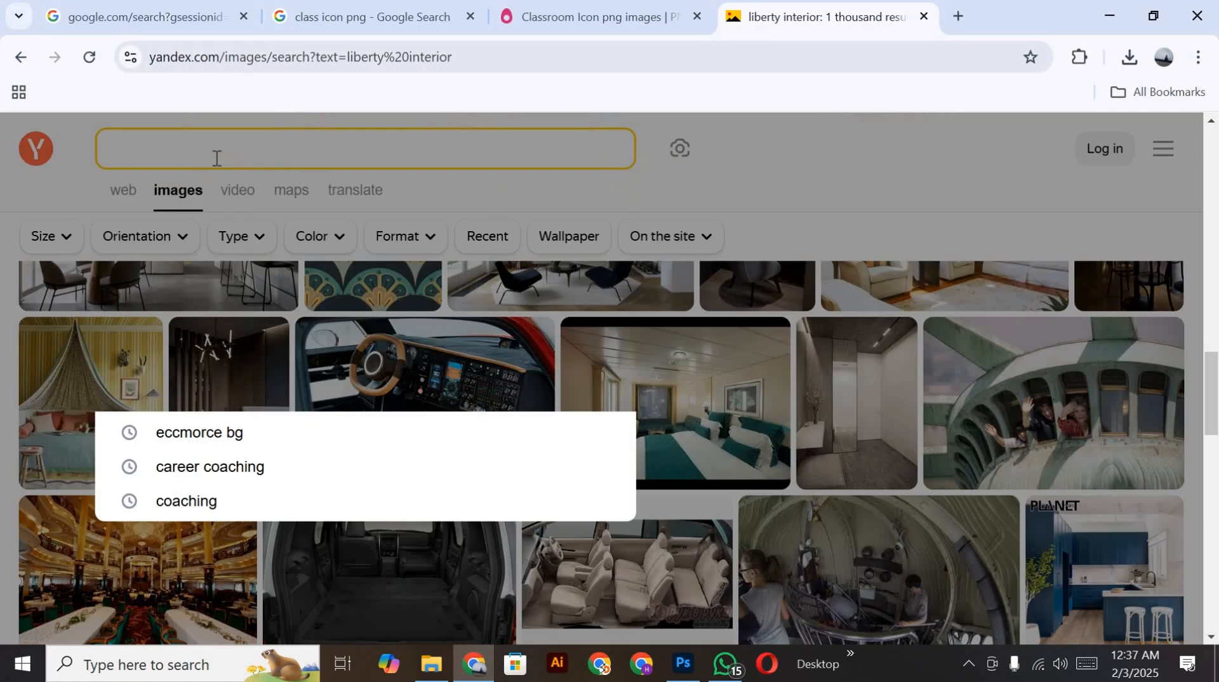
text(Library)
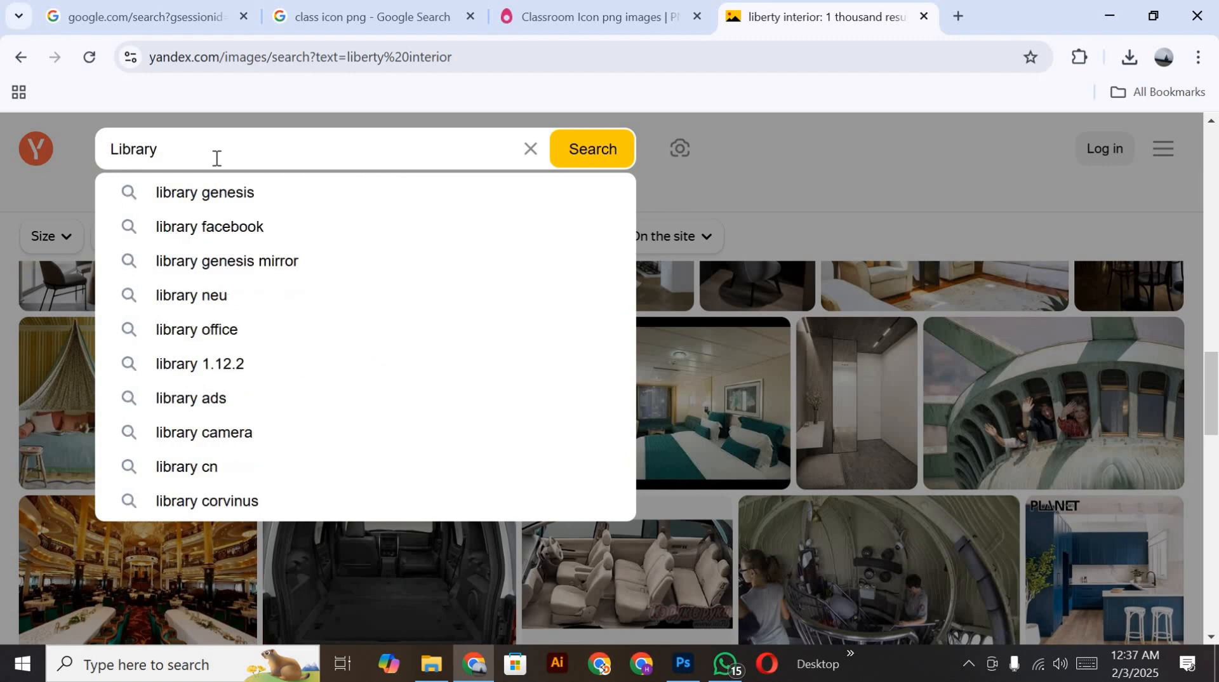
text( স)
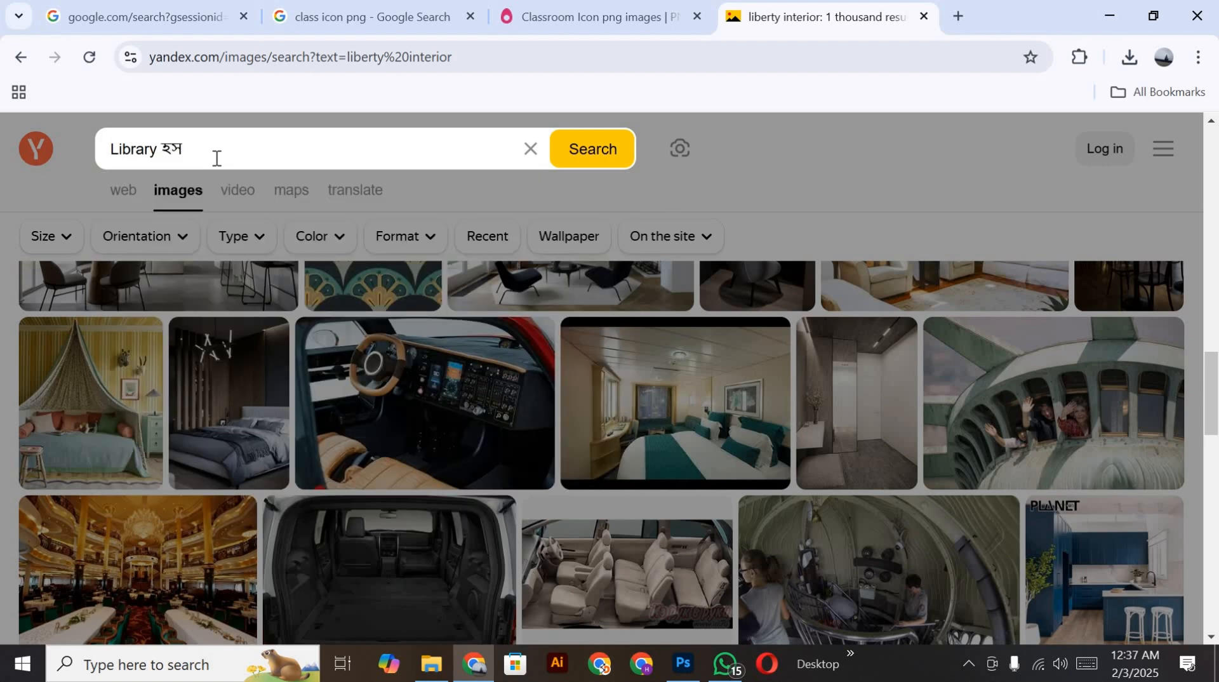
key(BackSpace)
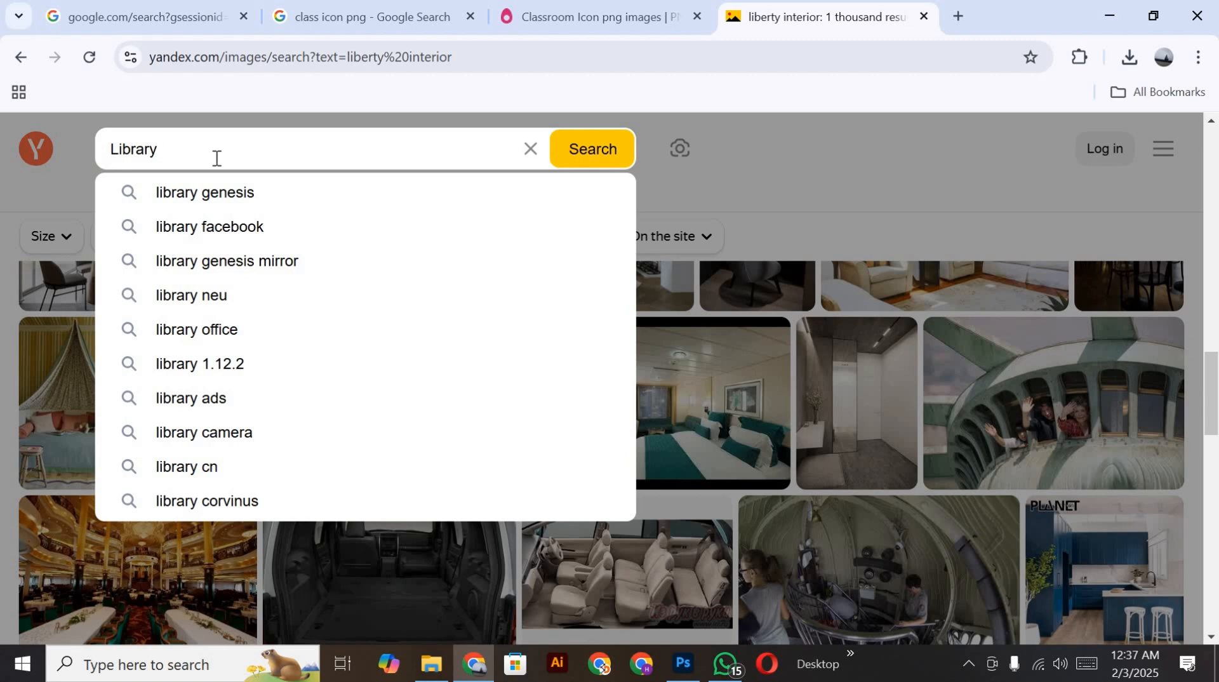
text(inti)
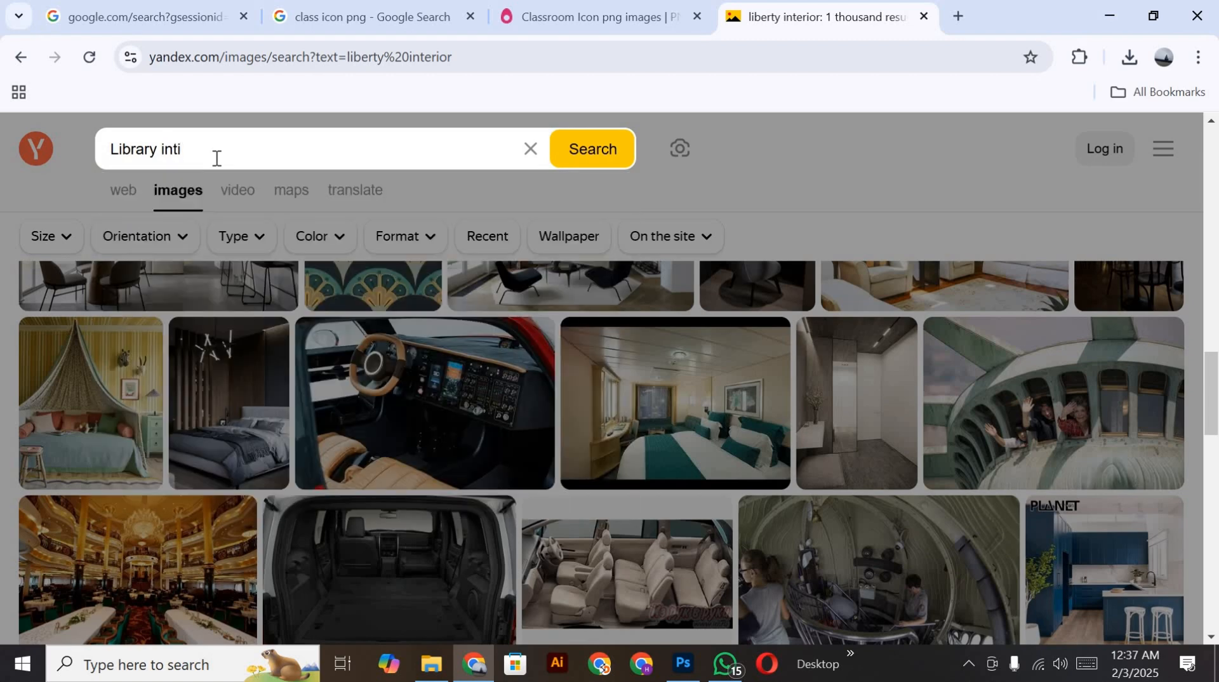
key(BackSpace)
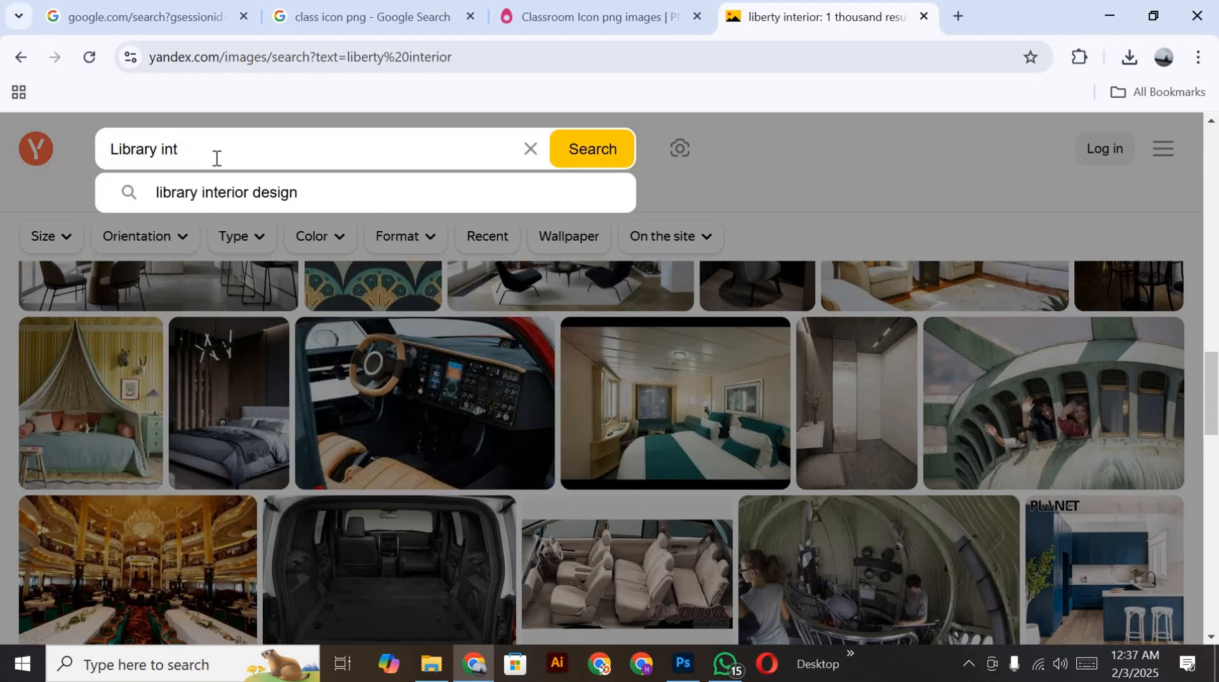
click(218, 186)
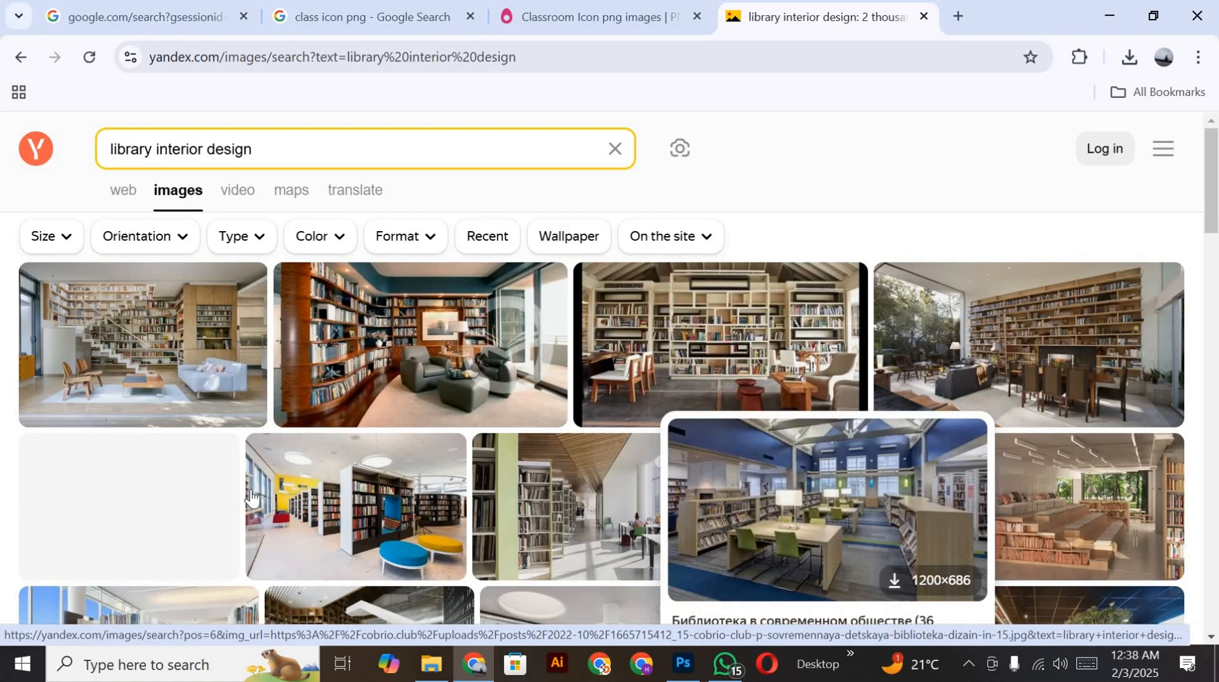
scroll(590, 459, down, 3)
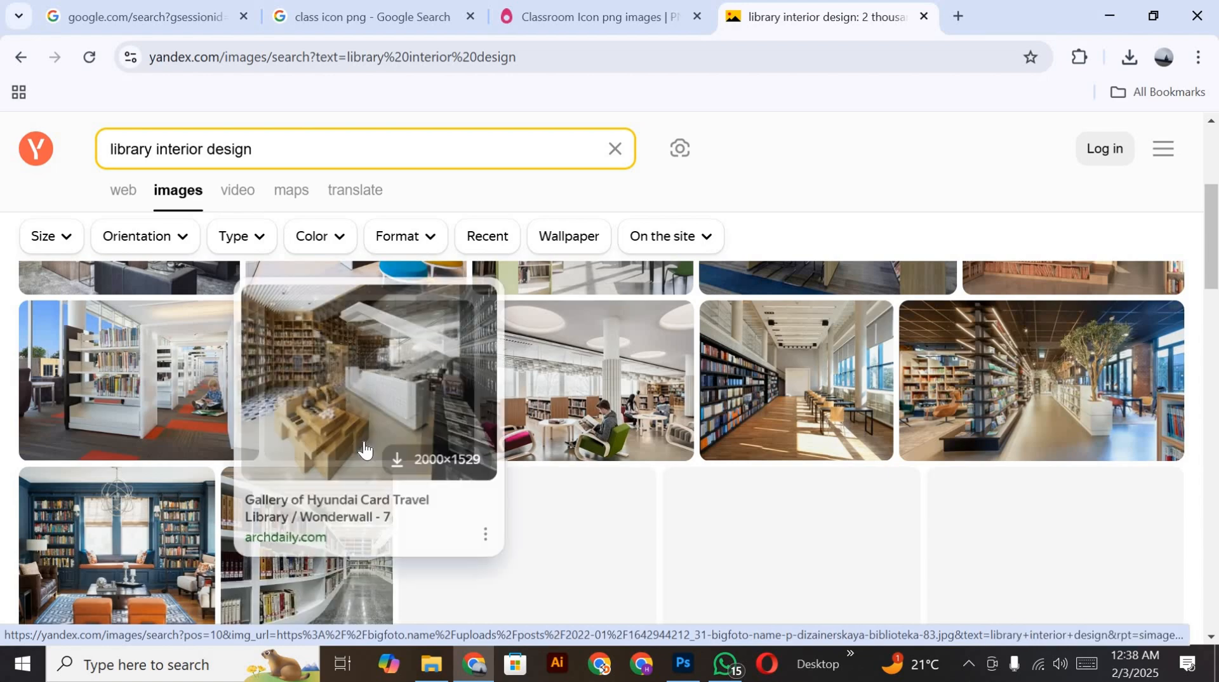
scroll(365, 449, up, 3)
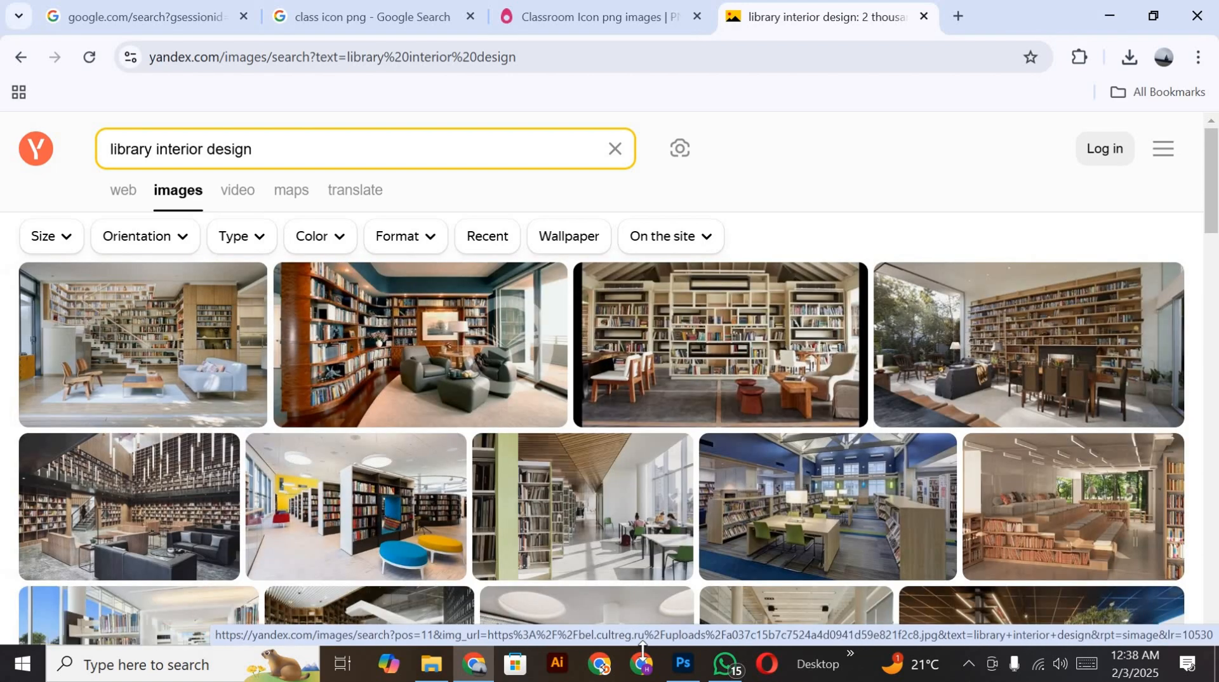
Step: Return to Photoshop and place the law-library-law-firm image from the Bracground folder on drive D: as an embedded file
click(684, 664)
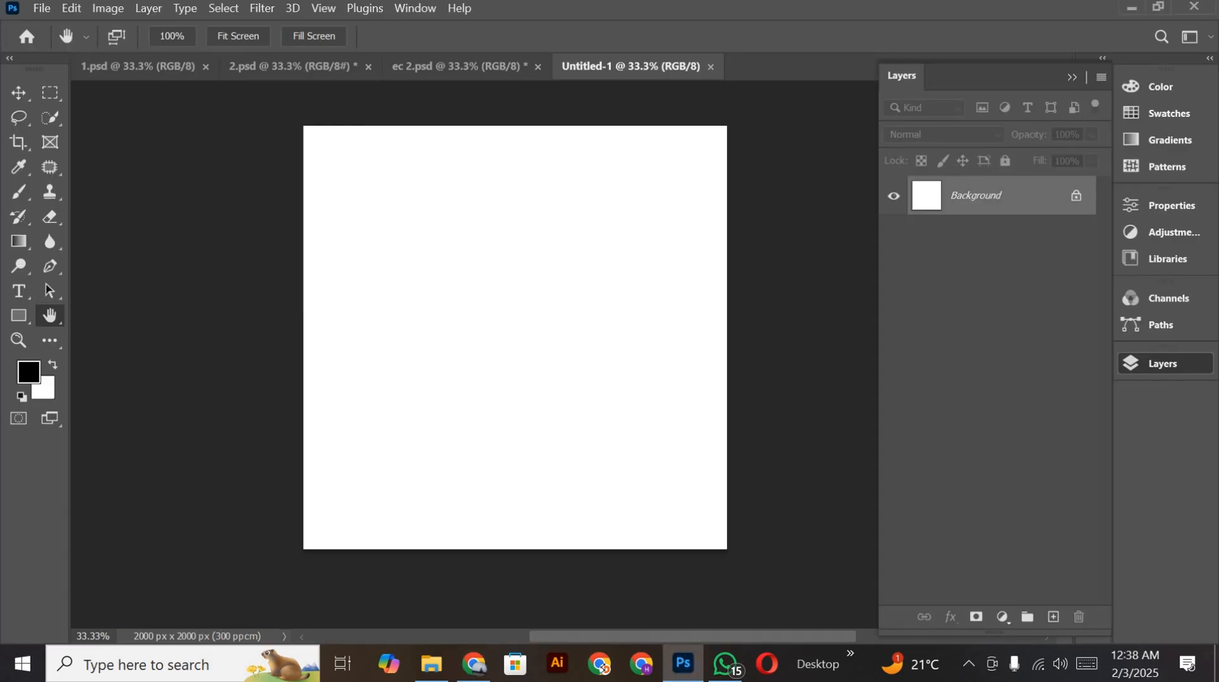
click(36, 9)
click(124, 349)
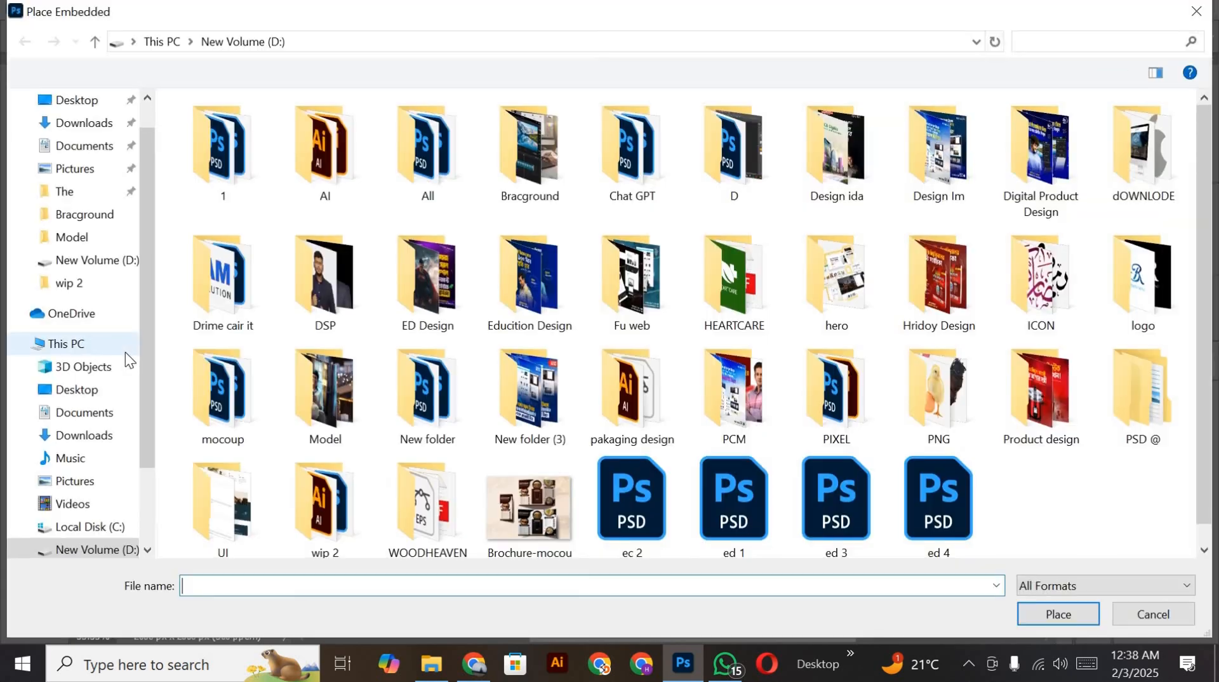
click(557, 141)
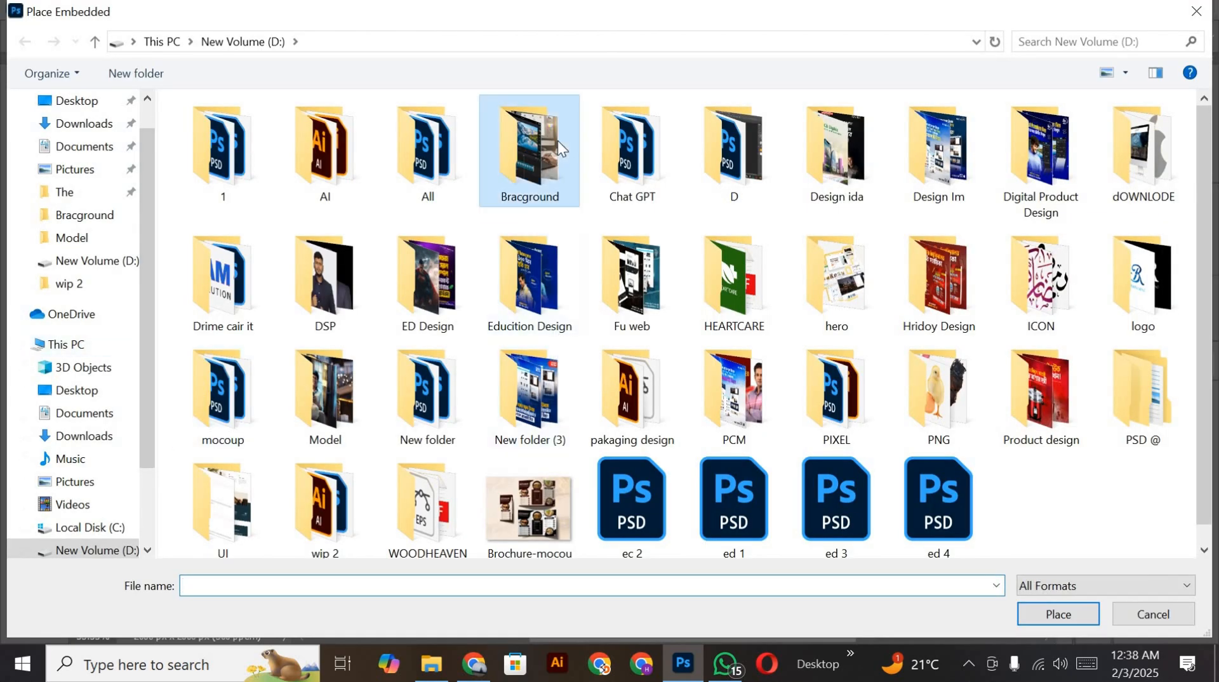
double_click(557, 140)
scroll(646, 281, down, 8)
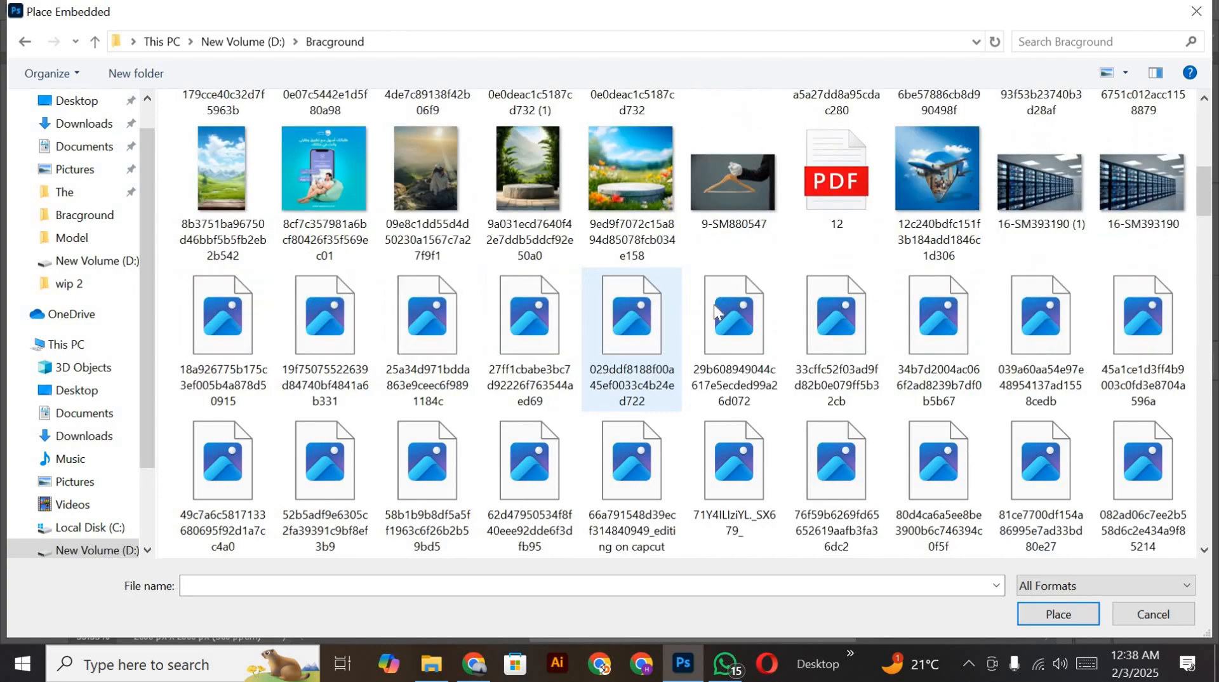
scroll(1016, 286, down, 10)
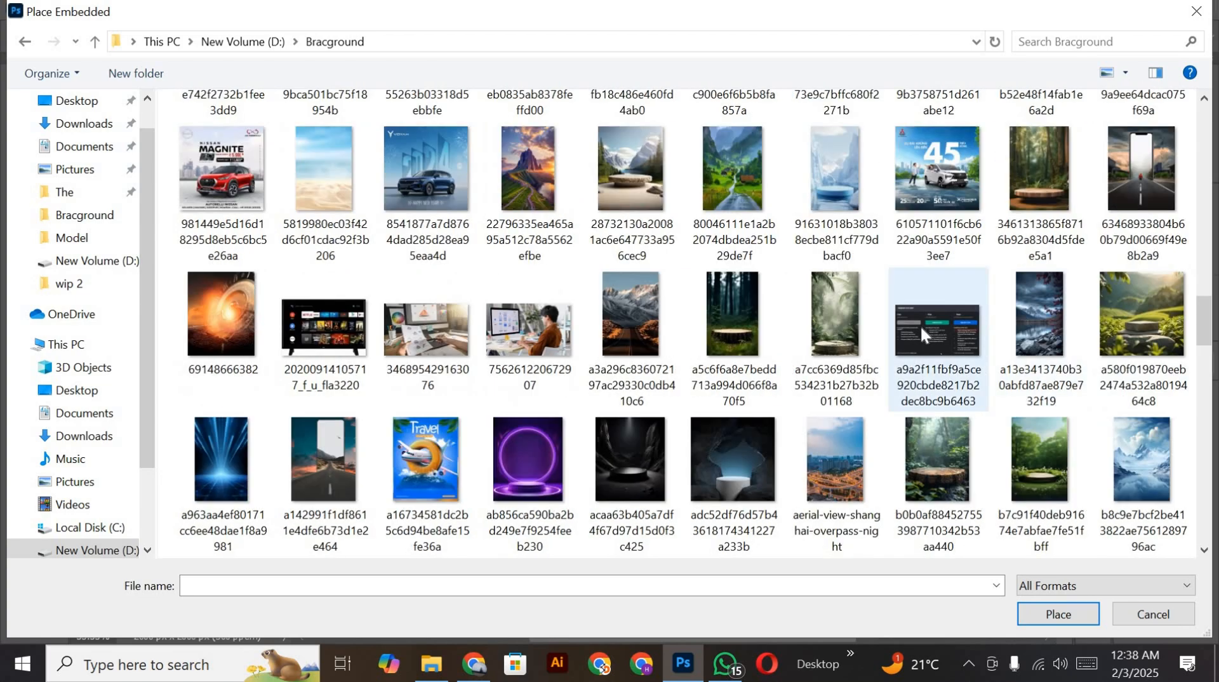
scroll(582, 431, down, 10)
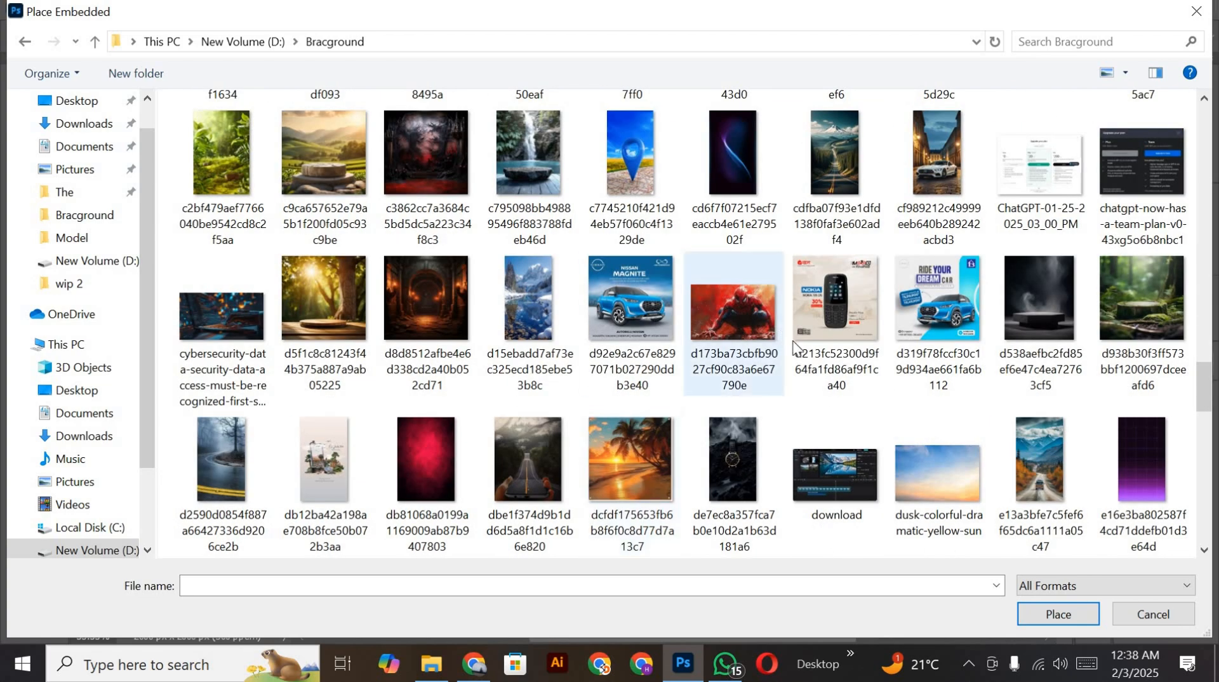
scroll(799, 351, down, 3)
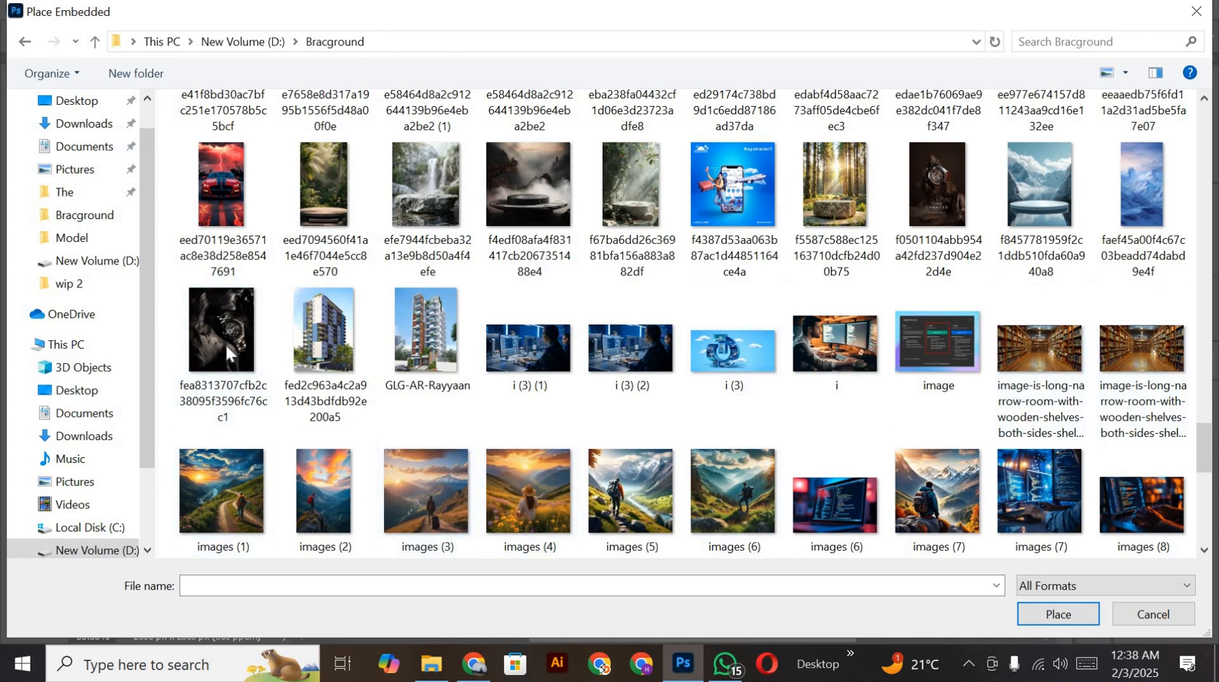
scroll(1119, 395, down, 5)
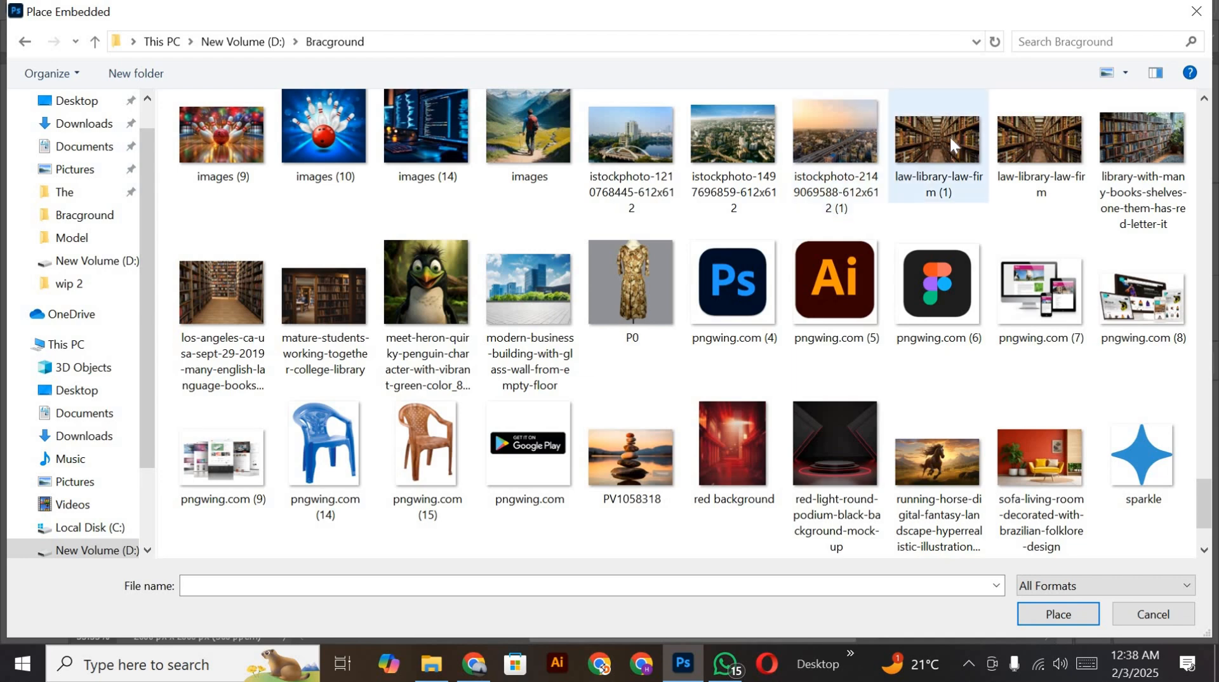
click(1015, 140)
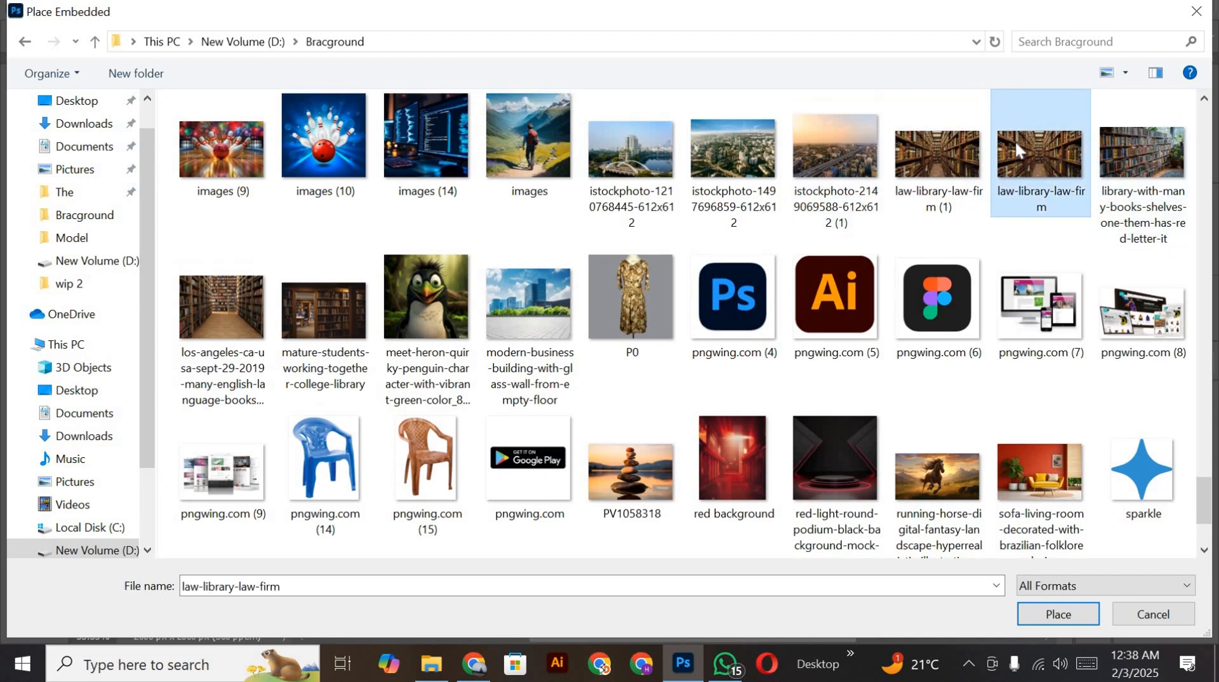
double_click(1015, 139)
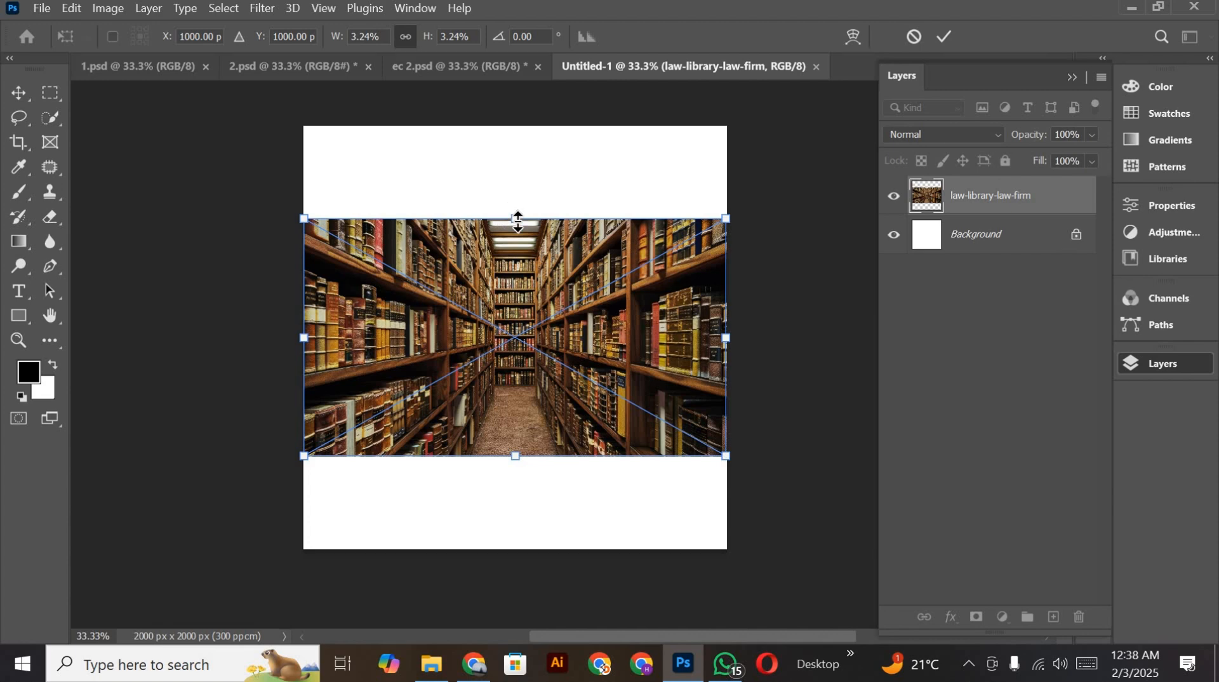
Step: Scale the placed library image proportionally to about 3569 x 2000 px so it covers the full canvas height
drag(521, 200, 526, 131)
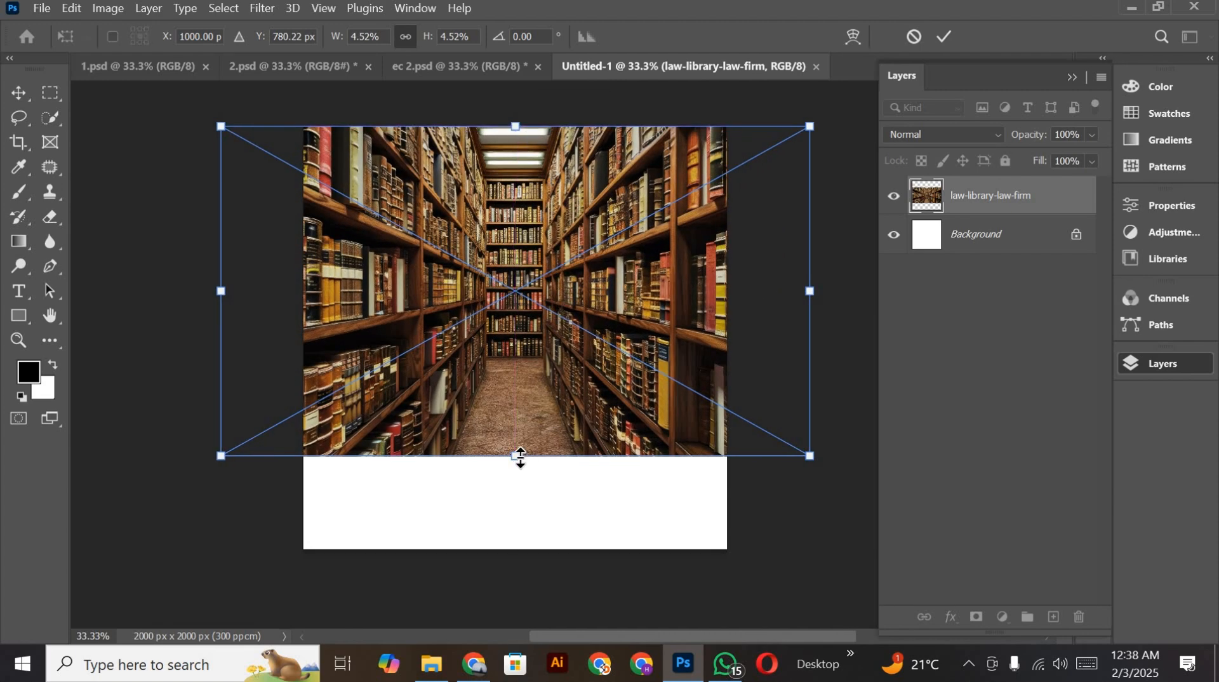
drag(515, 456, 517, 551)
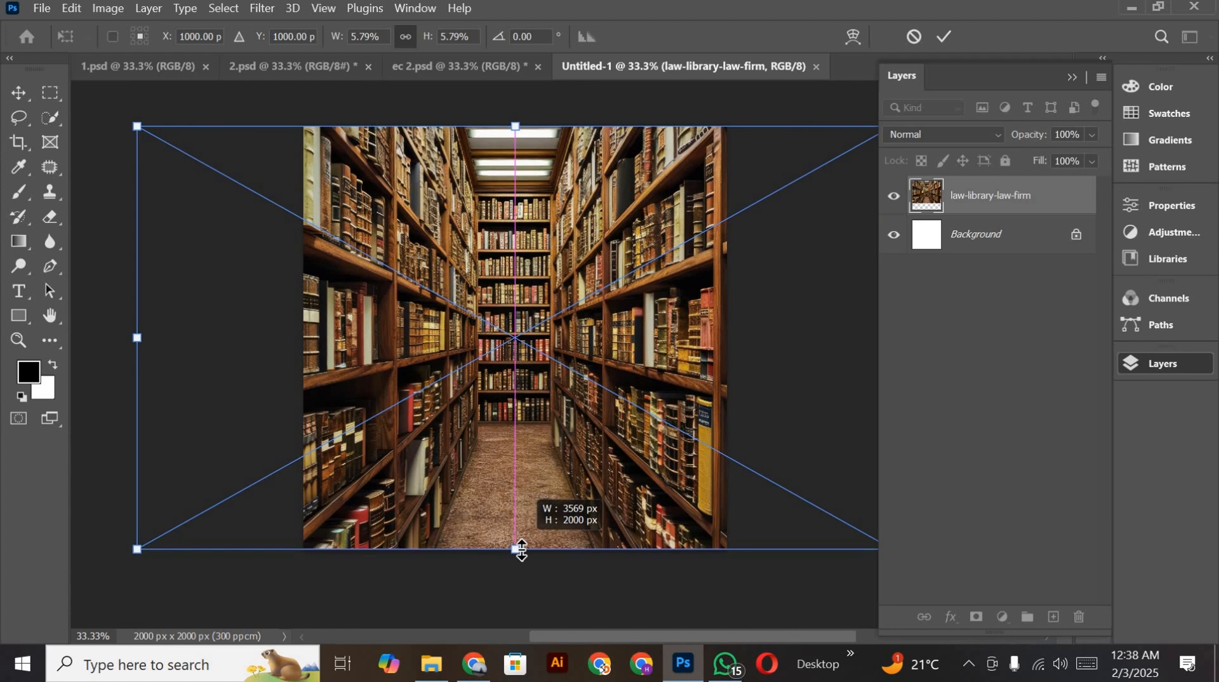
click(947, 34)
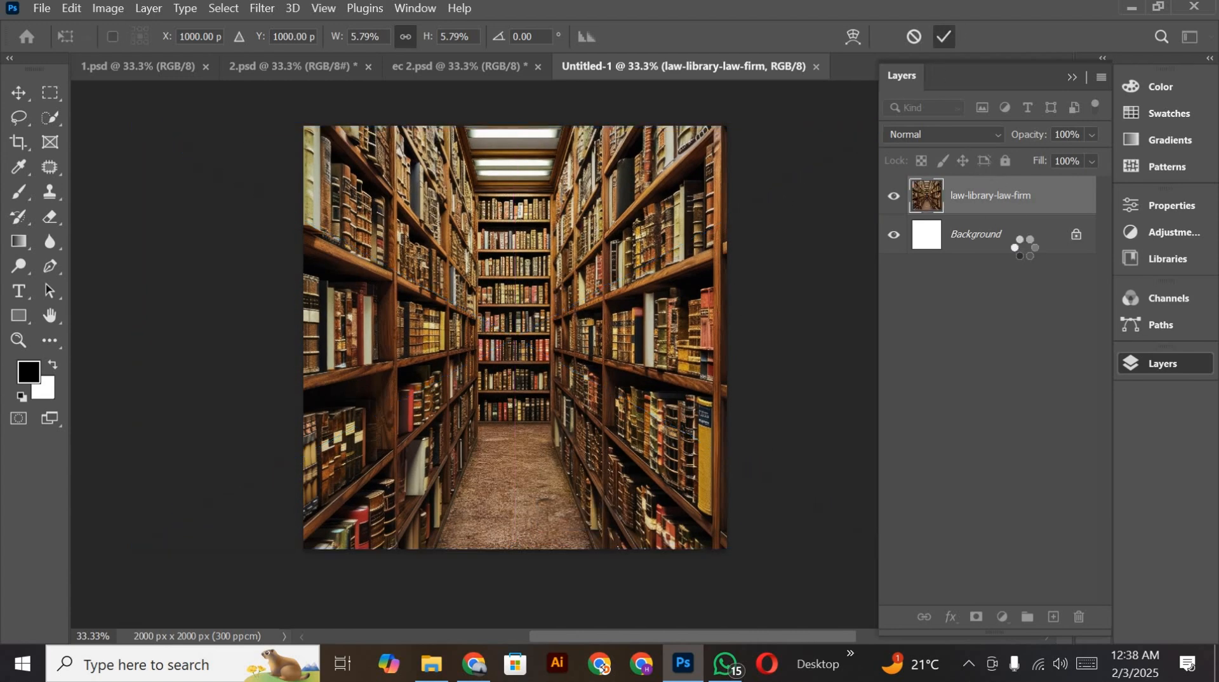
Step: Add a dark blue Solid Color fill layer directly above the Background layer
click(926, 241)
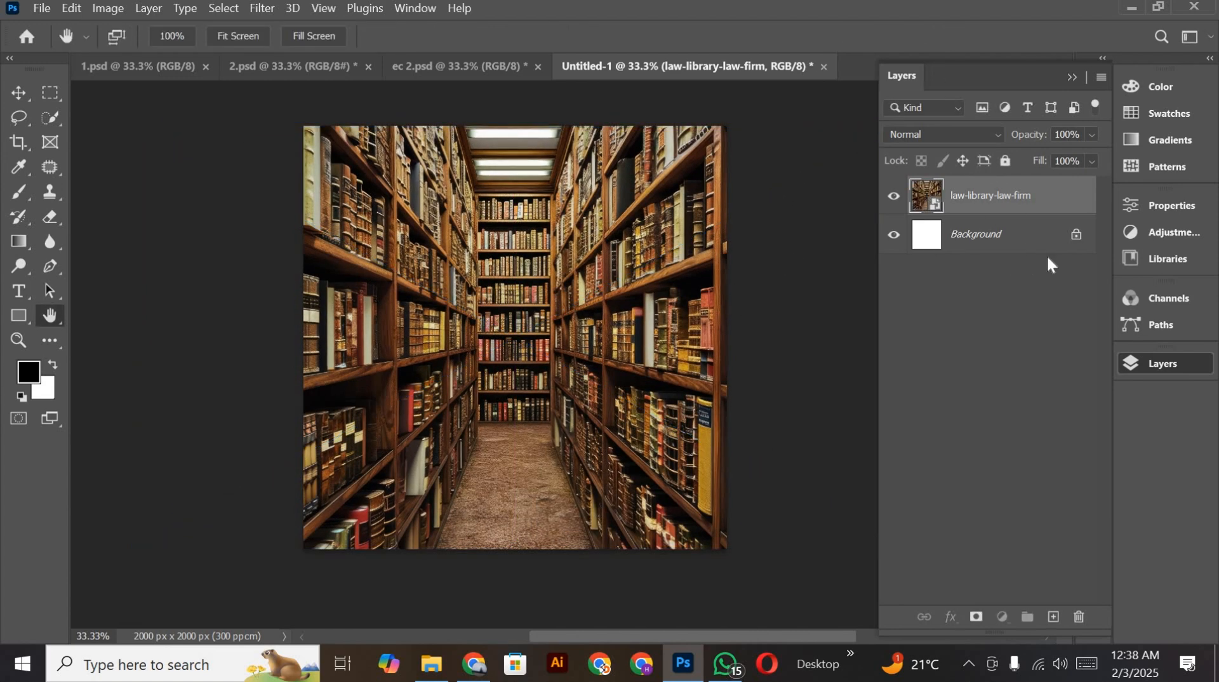
click(1002, 618)
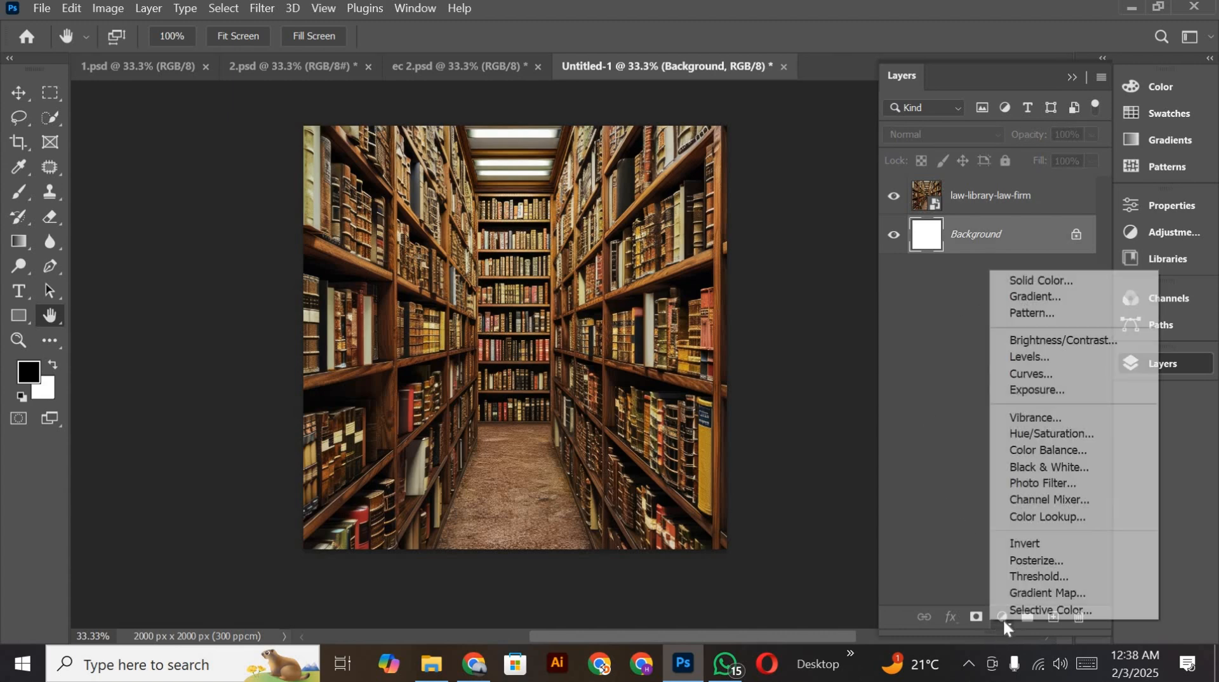
click(1027, 282)
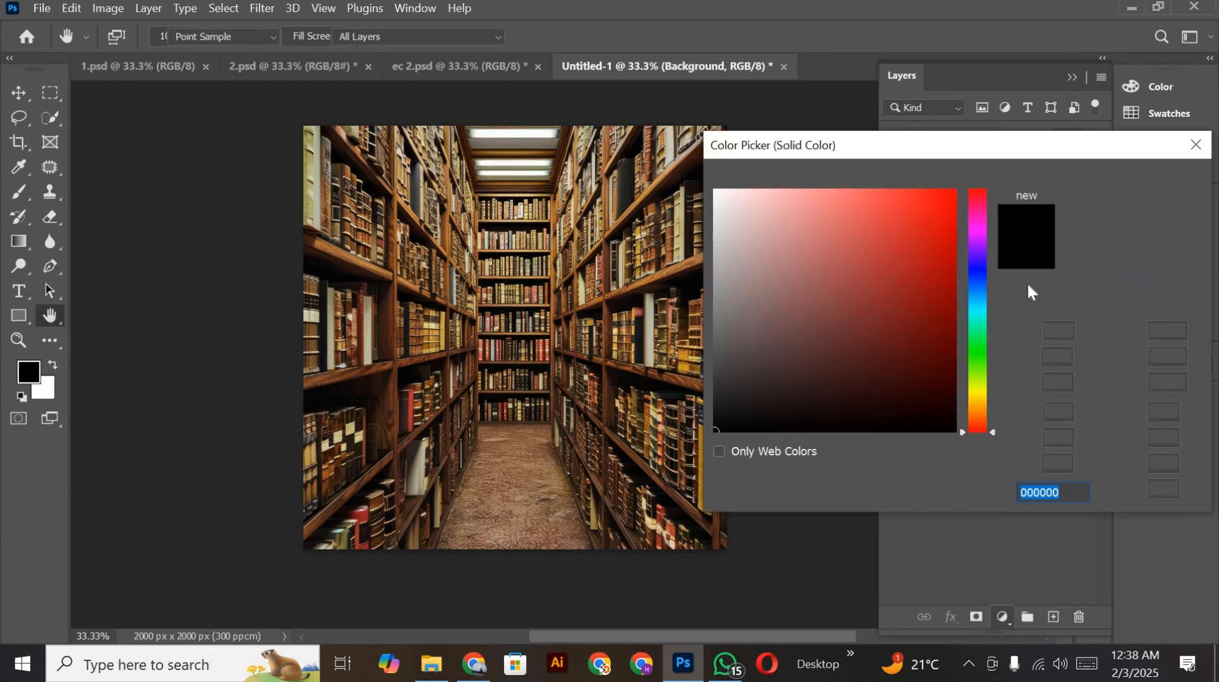
click(984, 278)
click(968, 315)
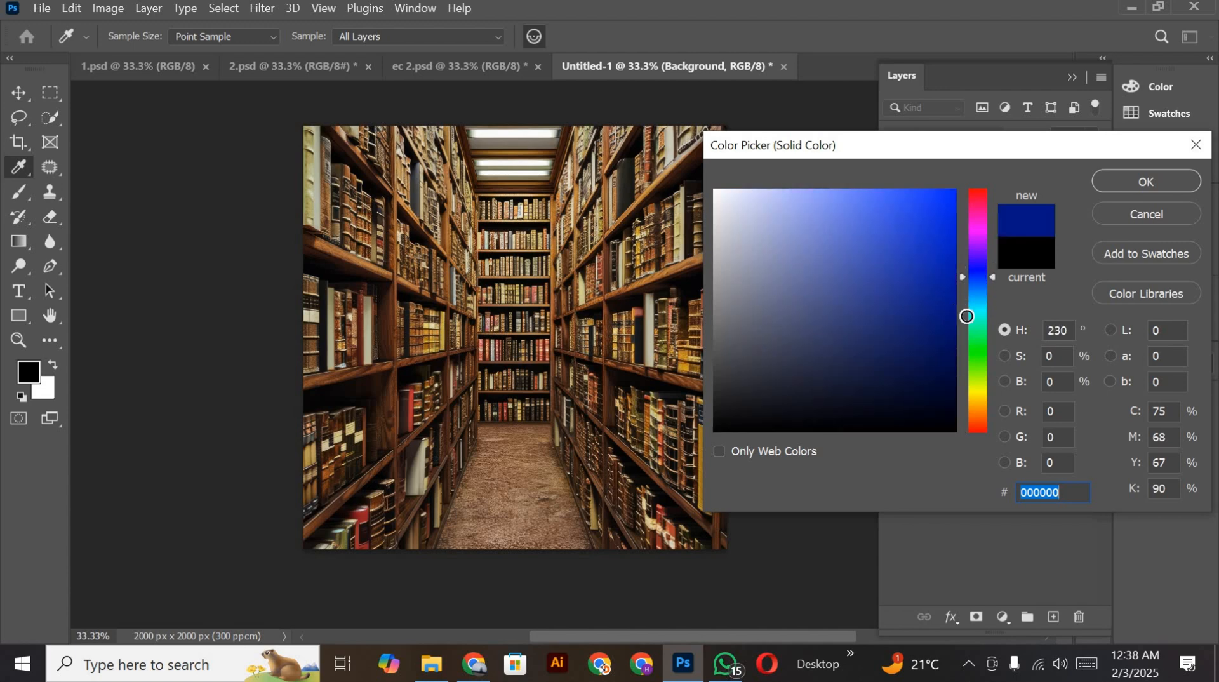
click(1140, 181)
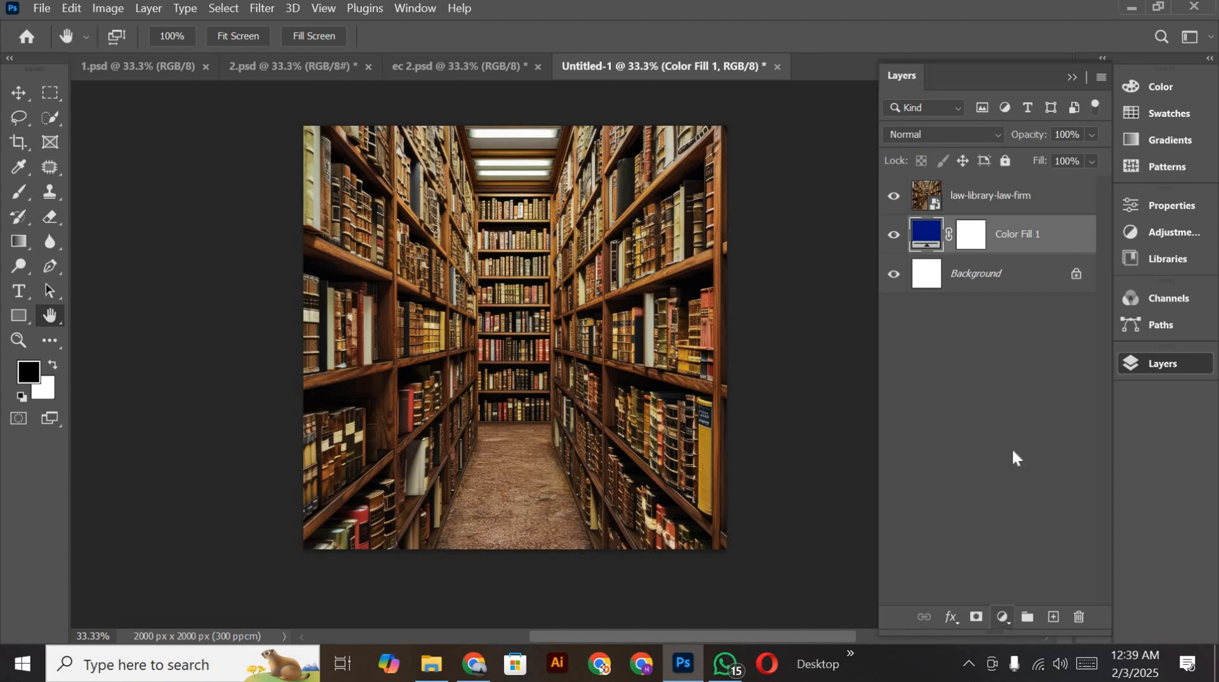
Step: Add a second Solid Color fill layer in bright blue 00baff above the dark blue fill
click(1002, 617)
click(1023, 268)
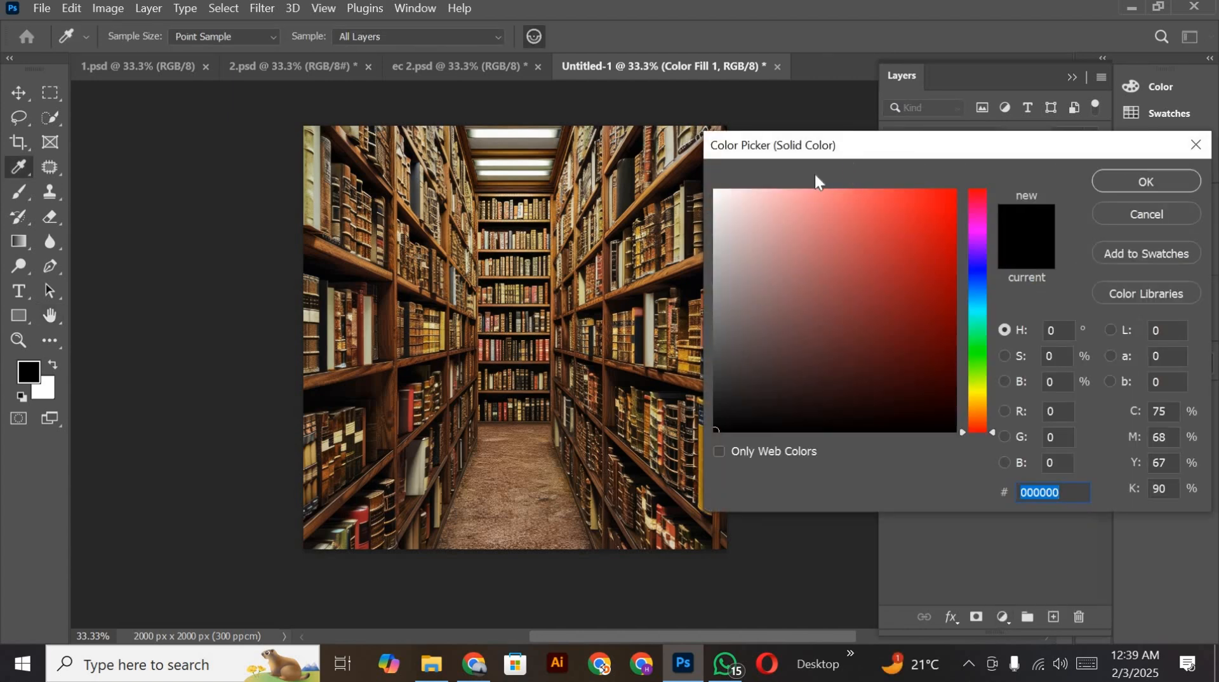
drag(814, 150, 511, 160)
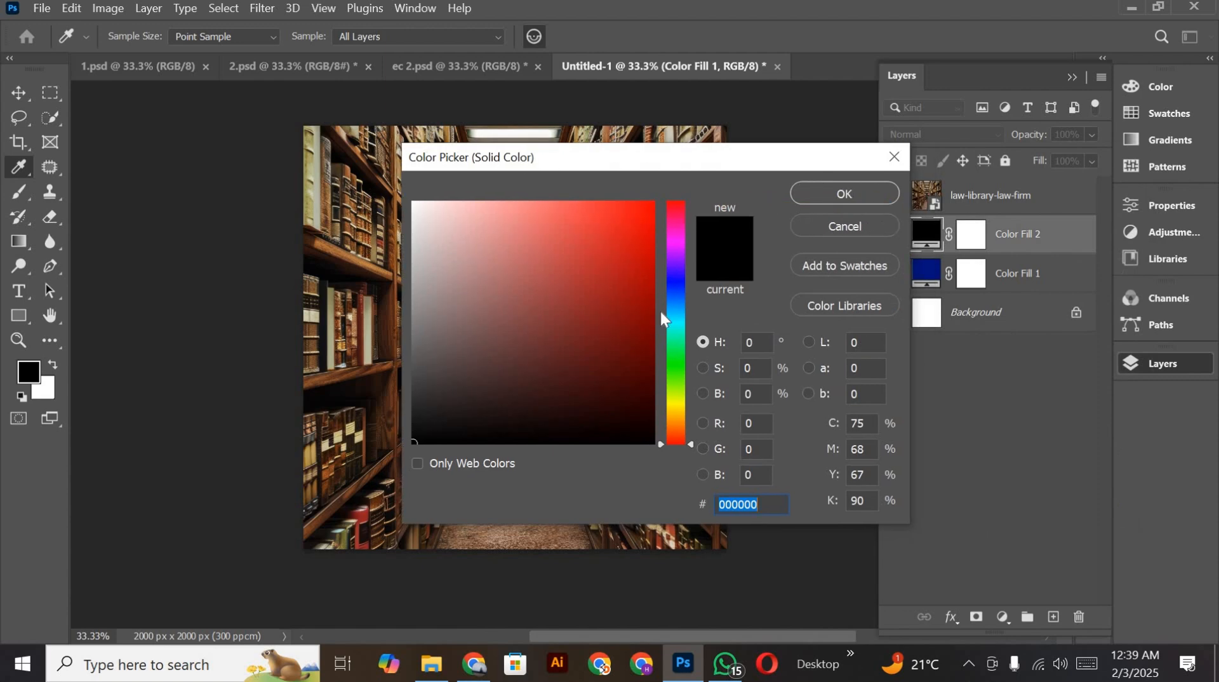
mouse_move(679, 311)
mouse_down()
mouse_move(677, 292)
mouse_move(677, 311)
mouse_up()
click(654, 203)
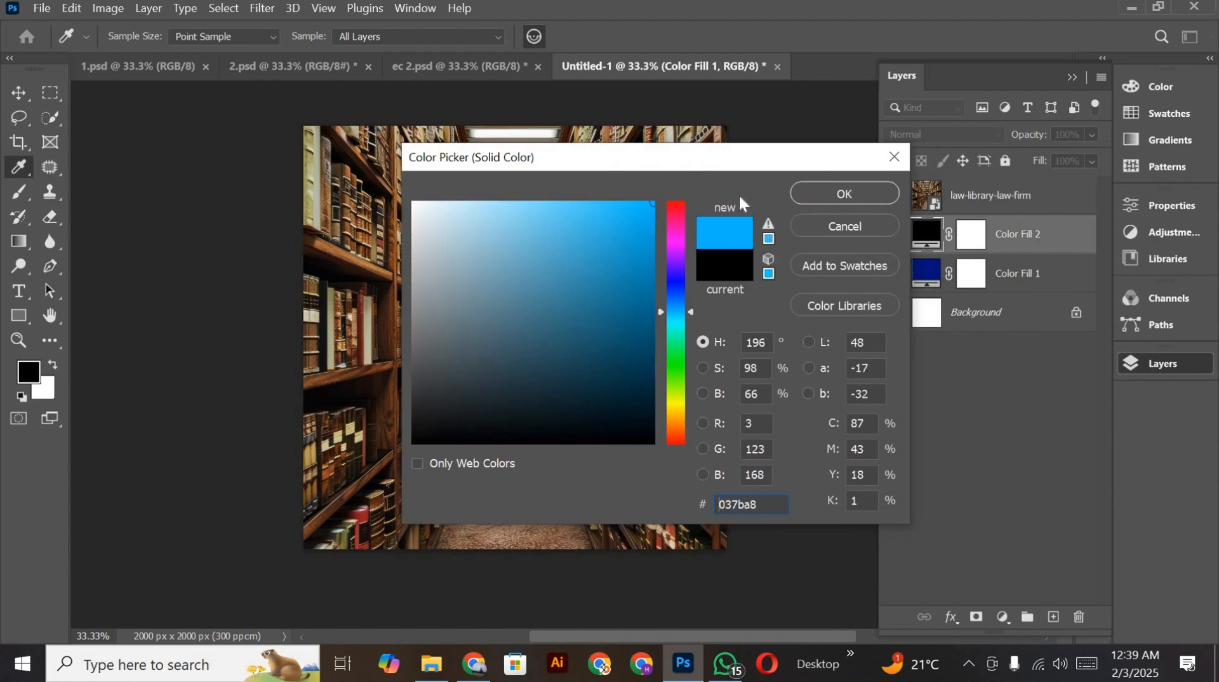
click(844, 190)
Step: Set the blend mode of the law-library-law-firm layer to Overlay
scroll(615, 301, down, 1)
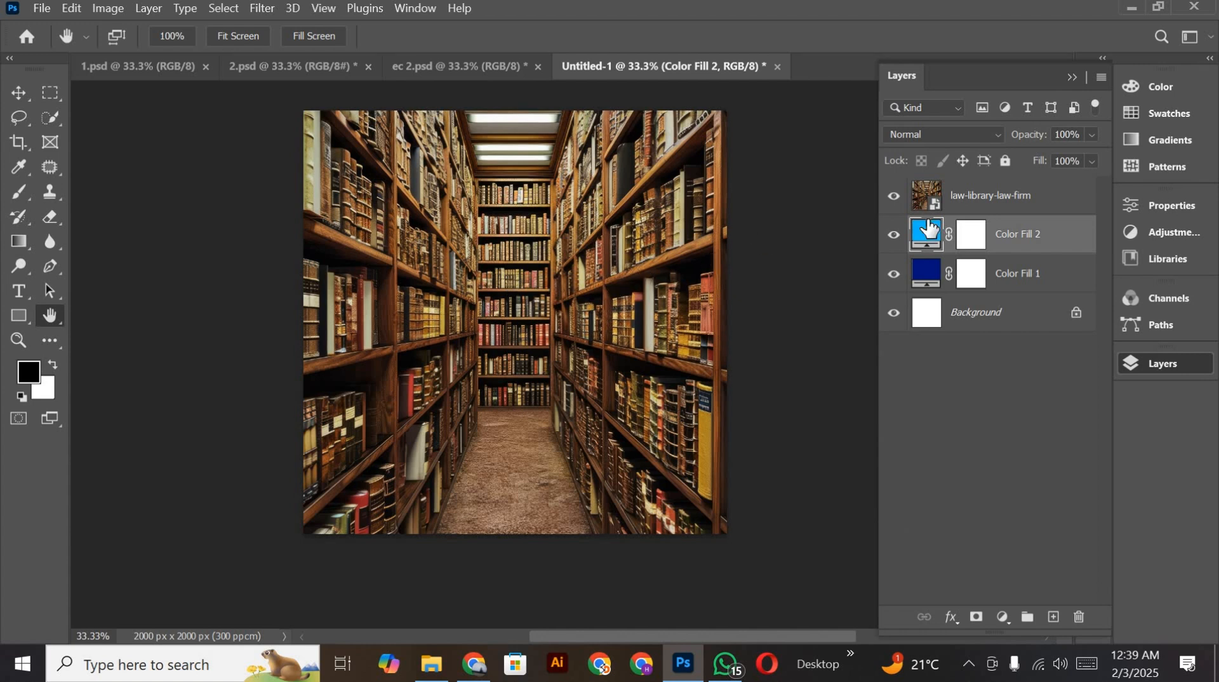
click(971, 202)
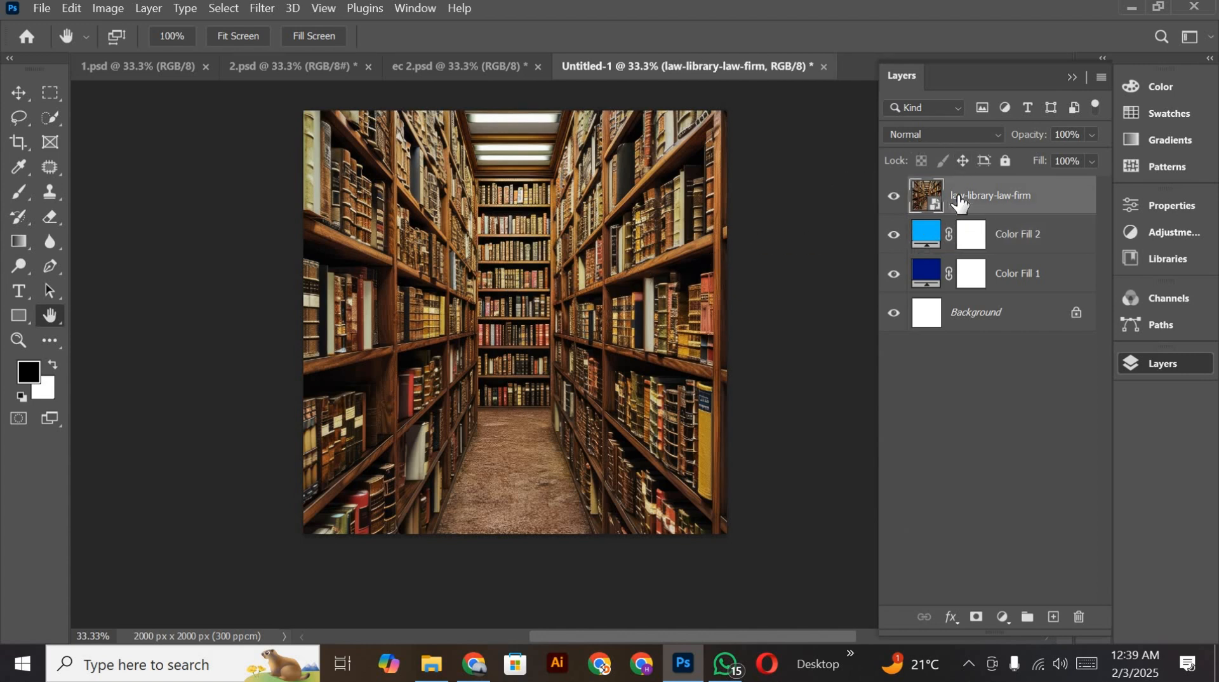
click(959, 132)
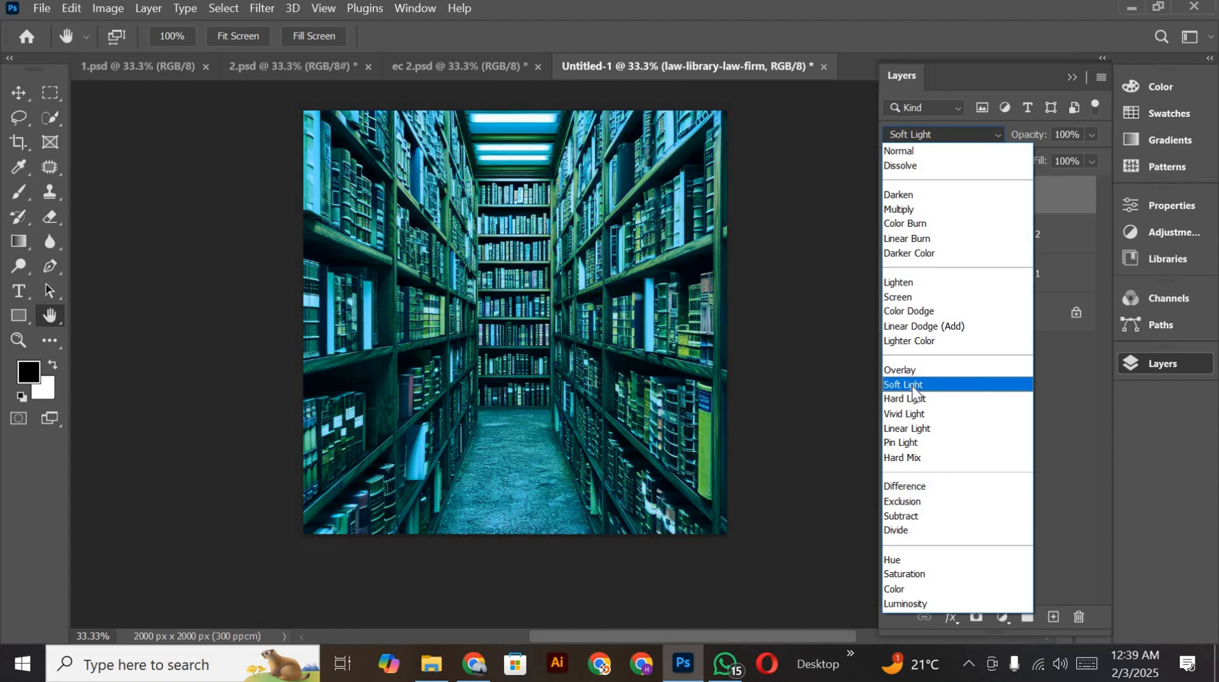
click(914, 374)
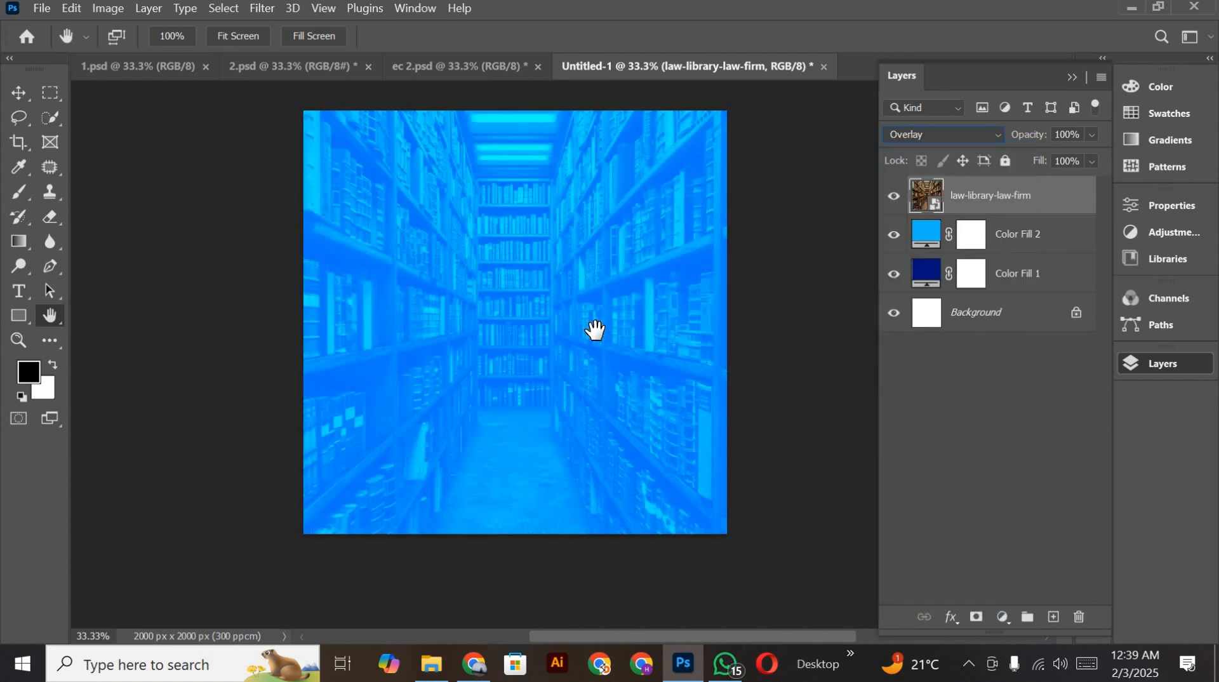
drag(575, 334, 581, 360)
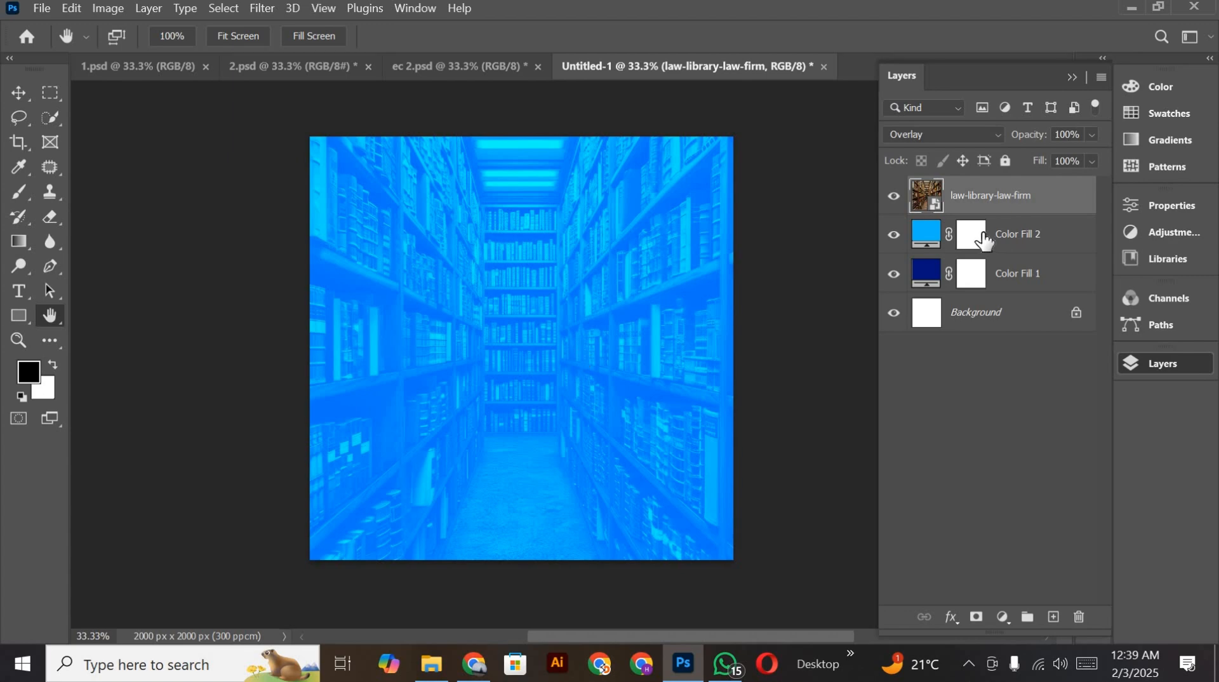
Step: Recolor the Color Fill 2 layer to purple 6a00a1
click(955, 246)
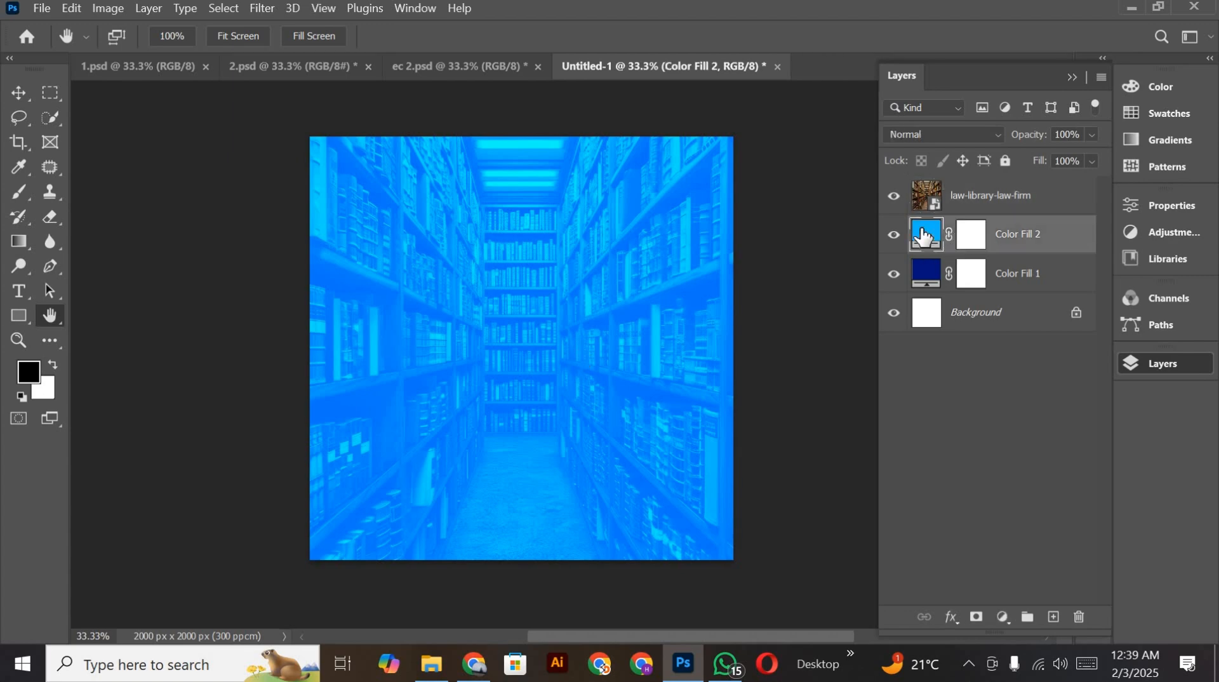
double_click(927, 235)
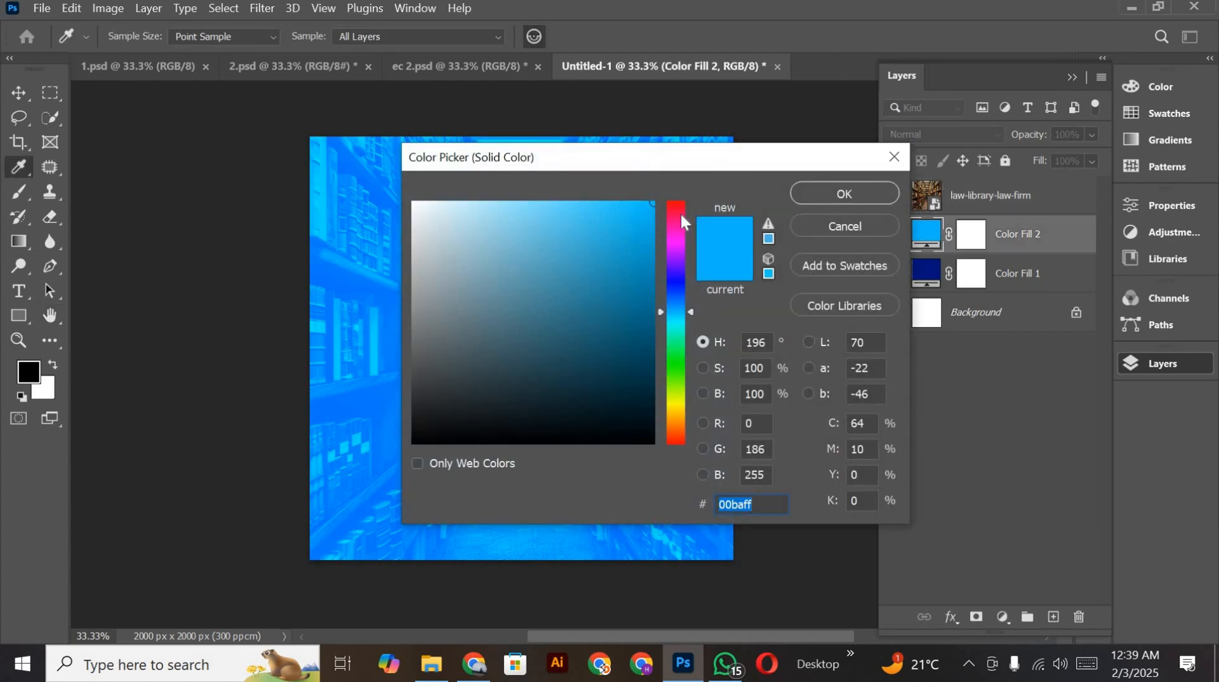
click(680, 214)
drag(644, 165, 962, 117)
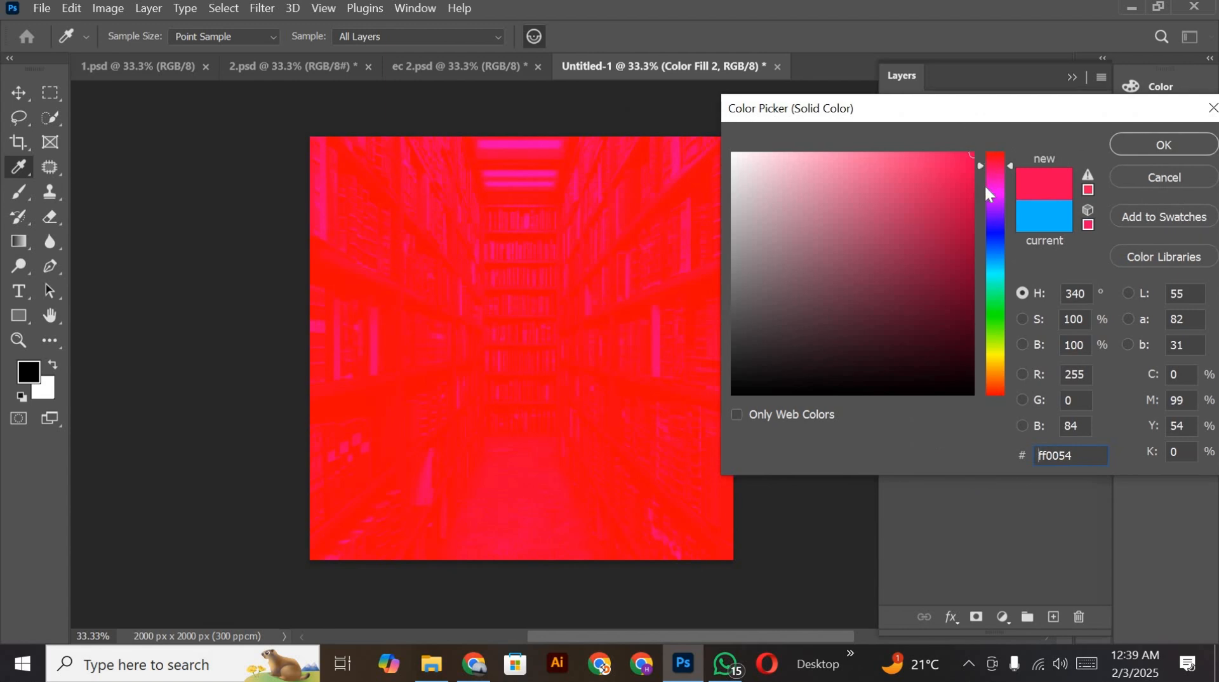
drag(993, 188, 996, 207)
mouse_move(941, 266)
mouse_down()
mouse_move(975, 267)
mouse_move(1000, 241)
mouse_up()
click(1169, 141)
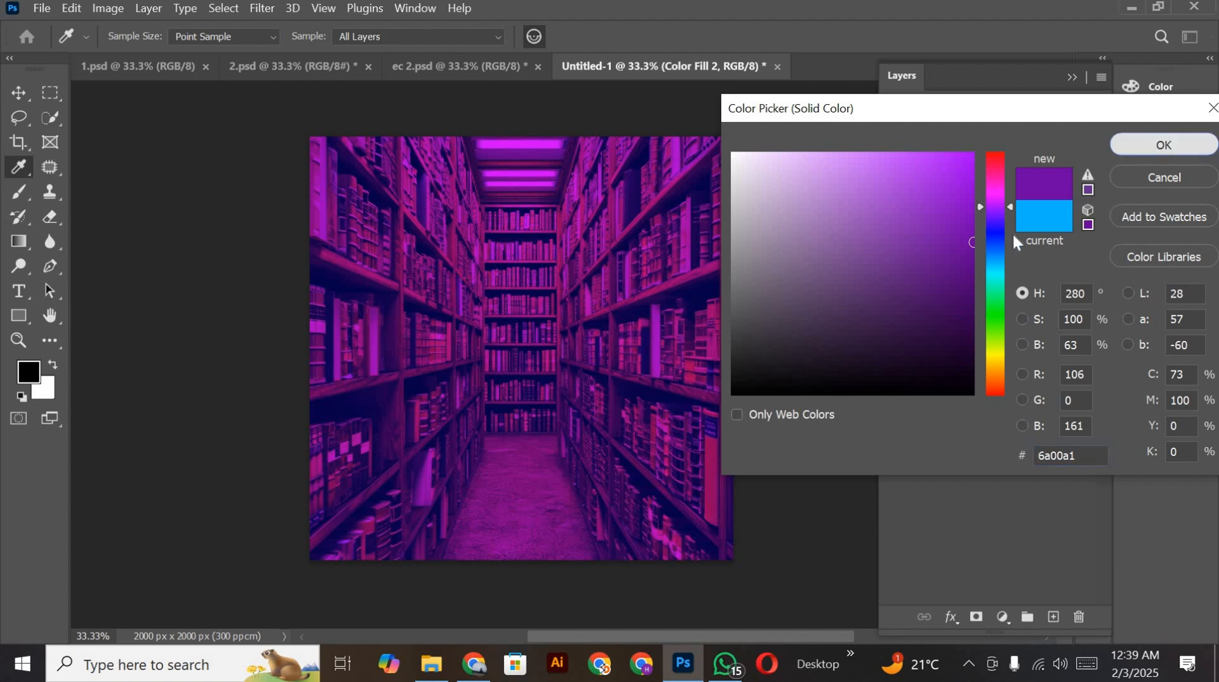
Step: Invert the layer masks of Color Fill 2 and Color Fill 1 to black
click(972, 245)
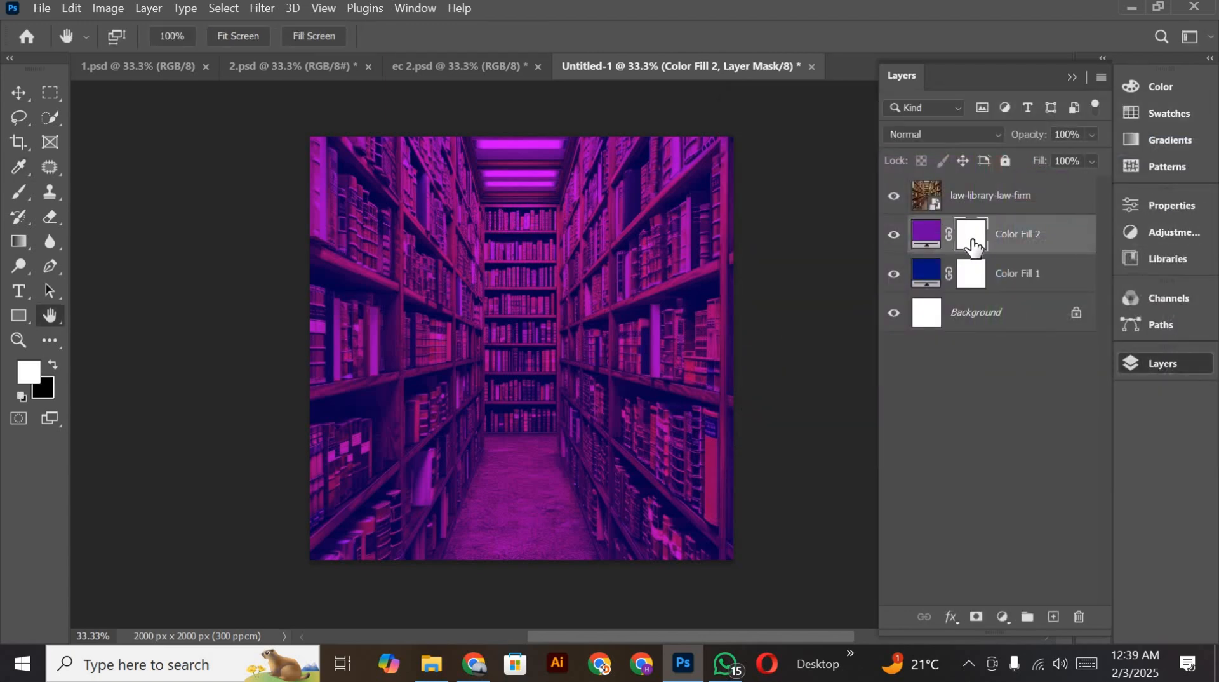
key(ctrl+i)
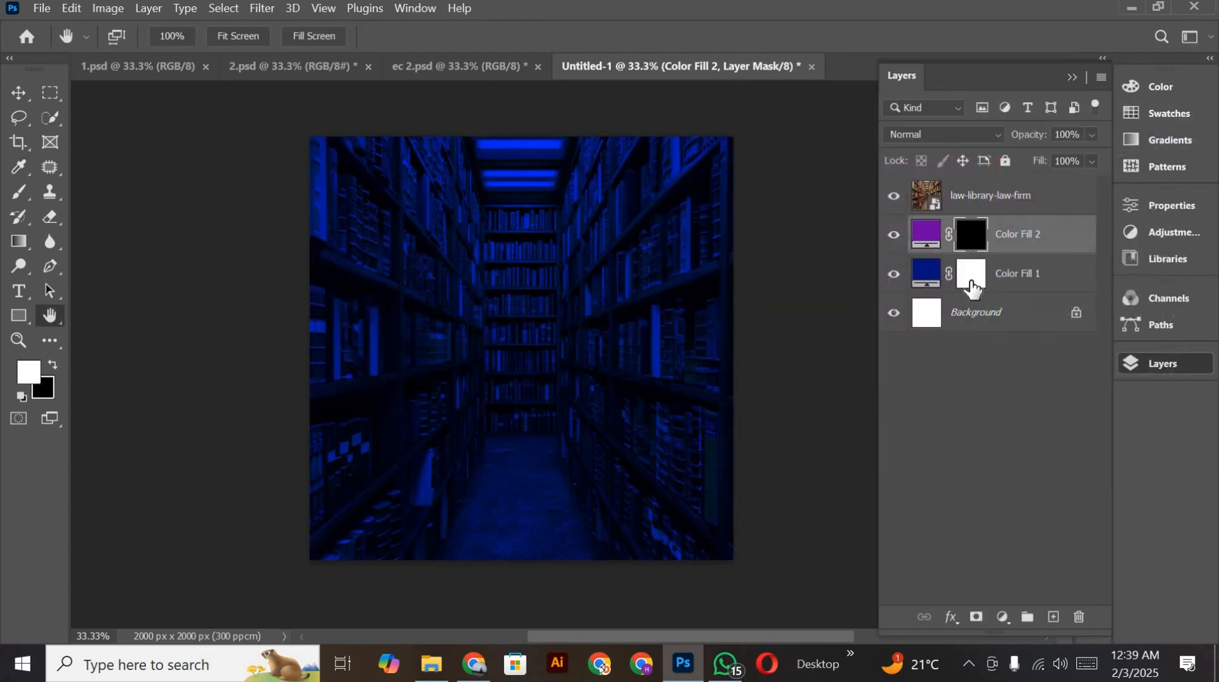
click(973, 286)
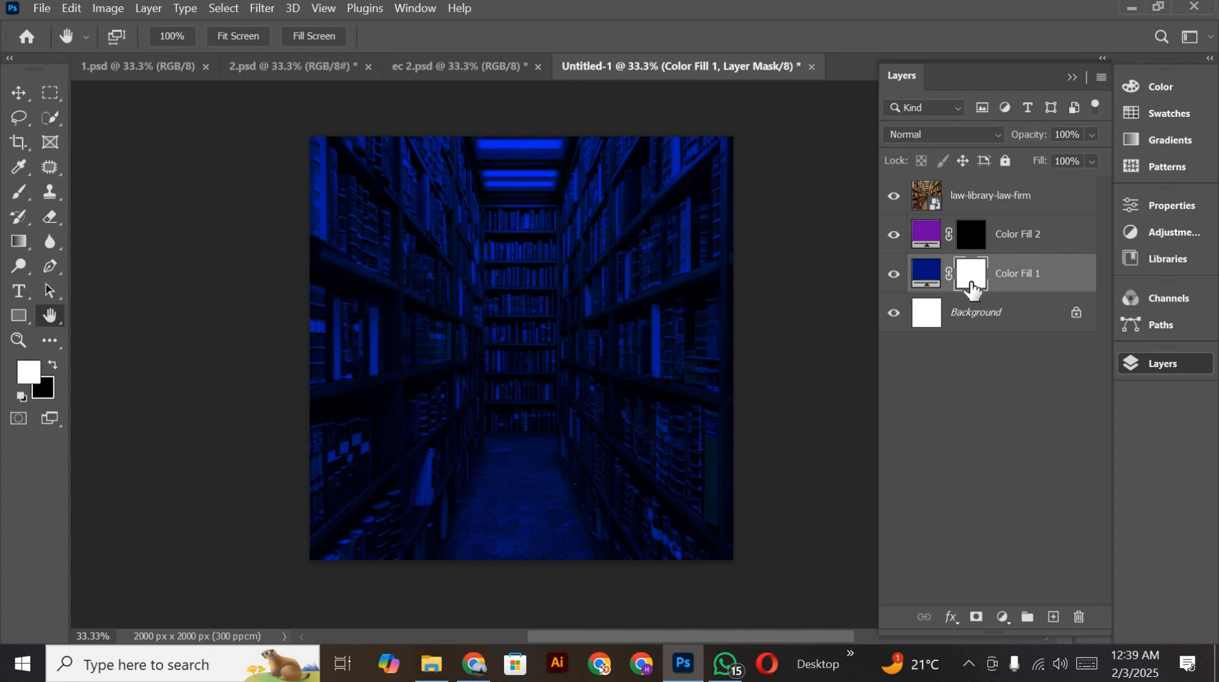
key(ctrl+i)
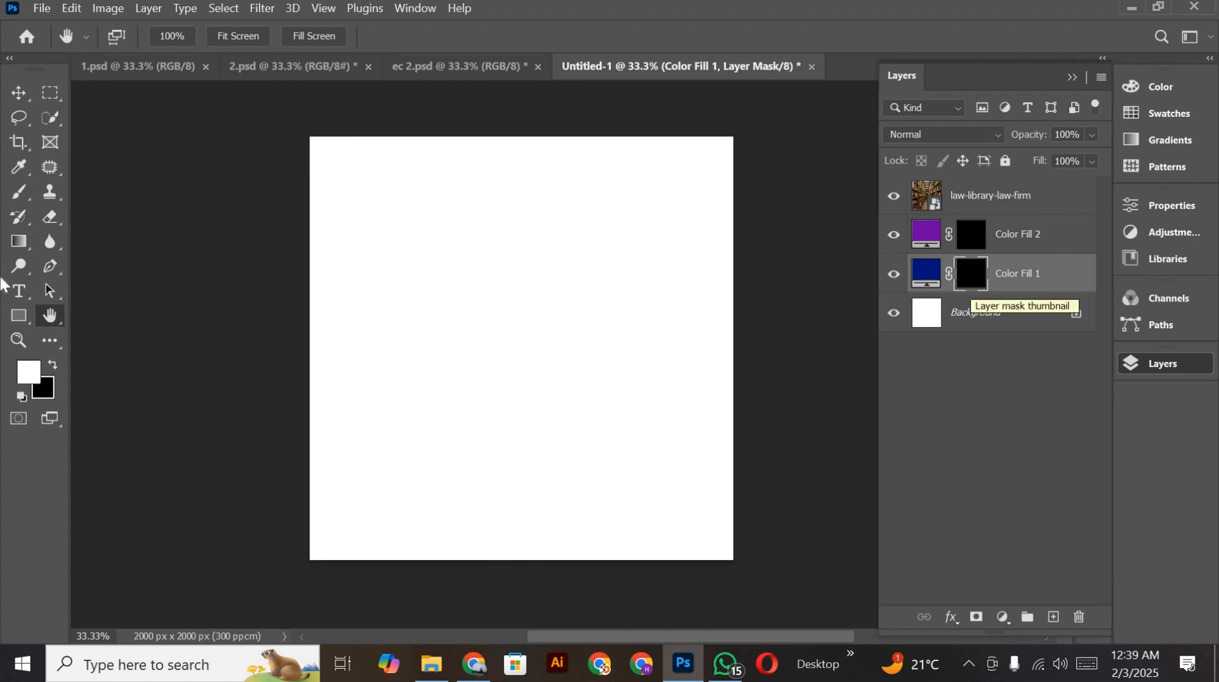
Step: Set up the Brush tool with 100% opacity, a size of 2200 px and white as the foreground color
click(19, 192)
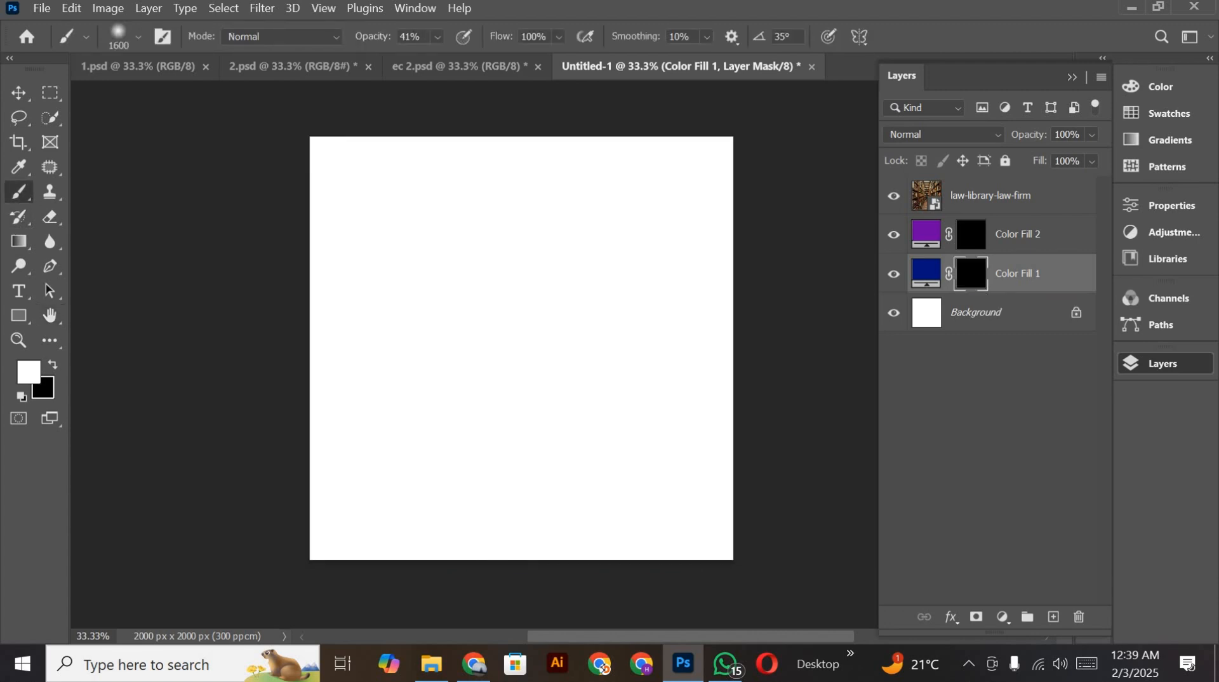
click(438, 41)
drag(495, 68, 537, 122)
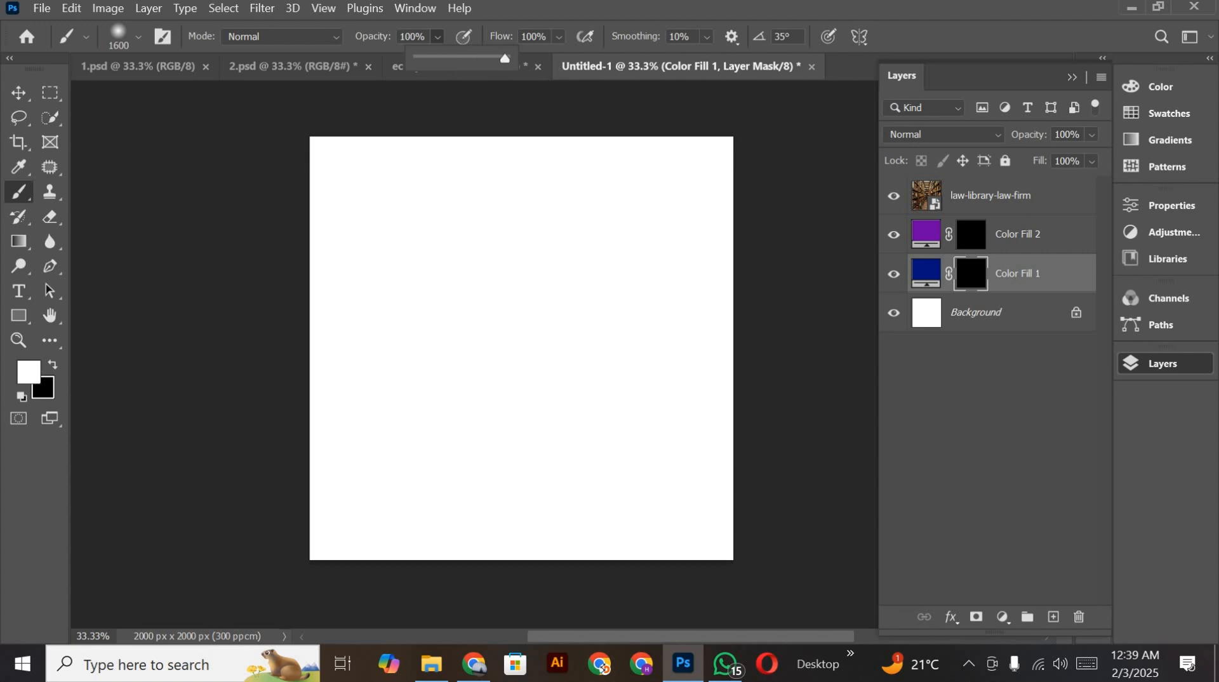
key(bracketright)
key(bracketright)
key(bracketright)
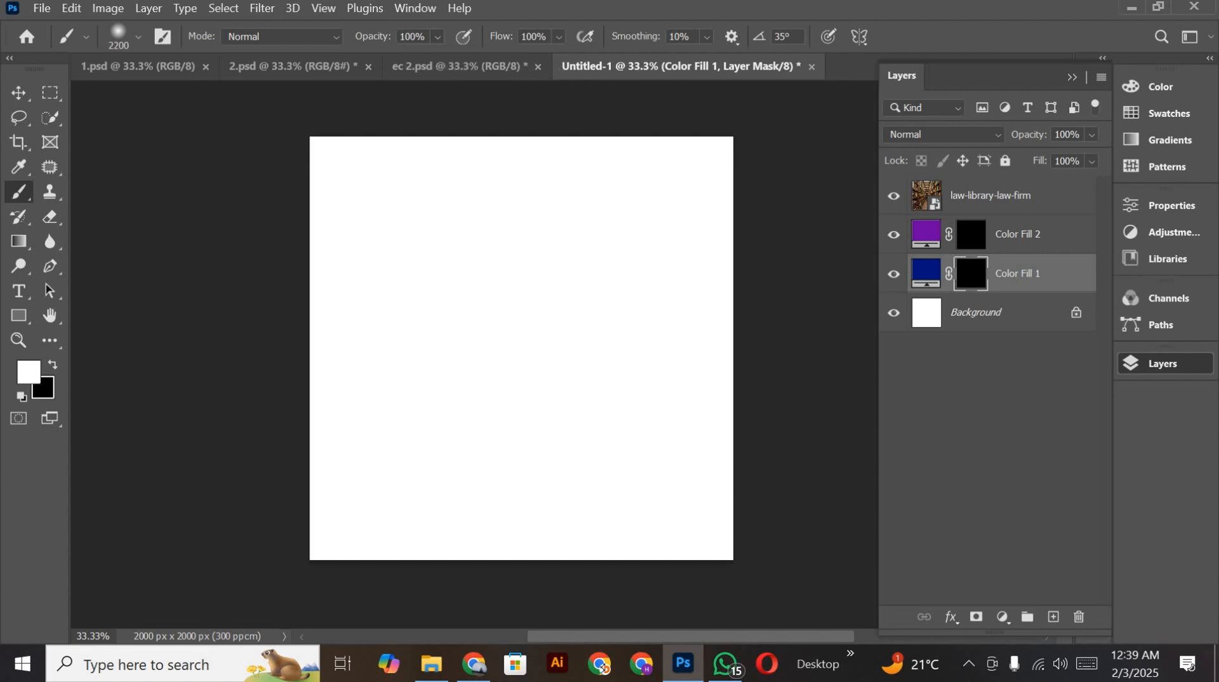
scroll(521, 363, up, 2)
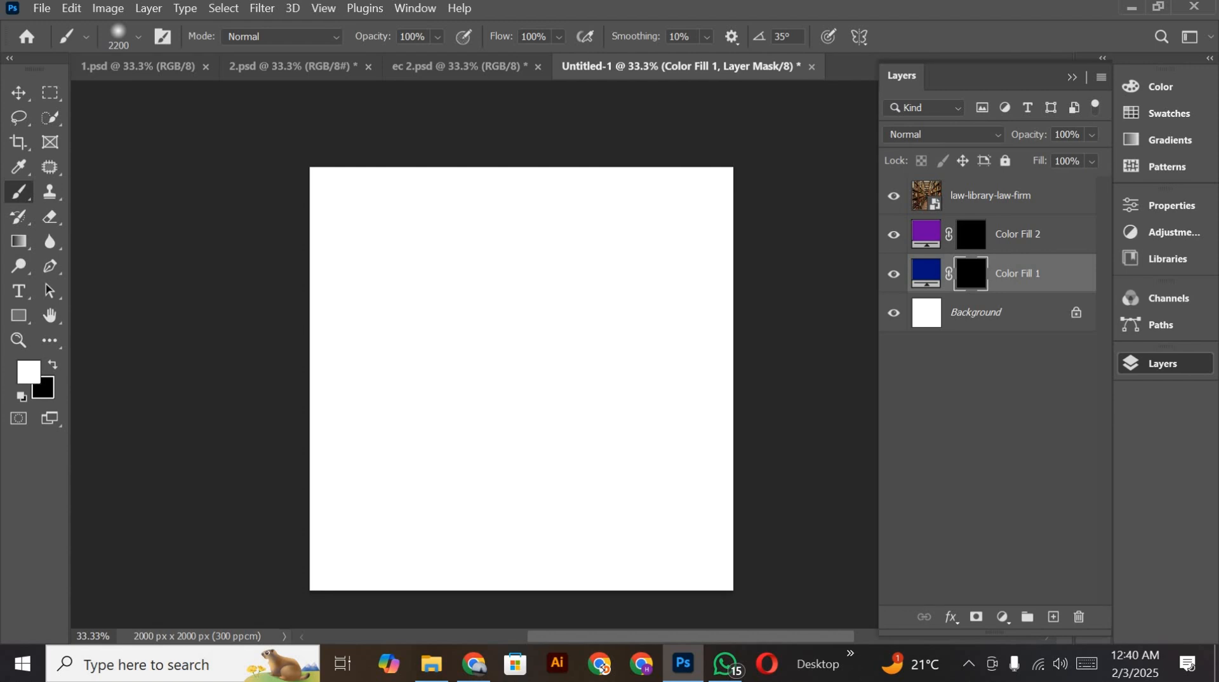
key(x)
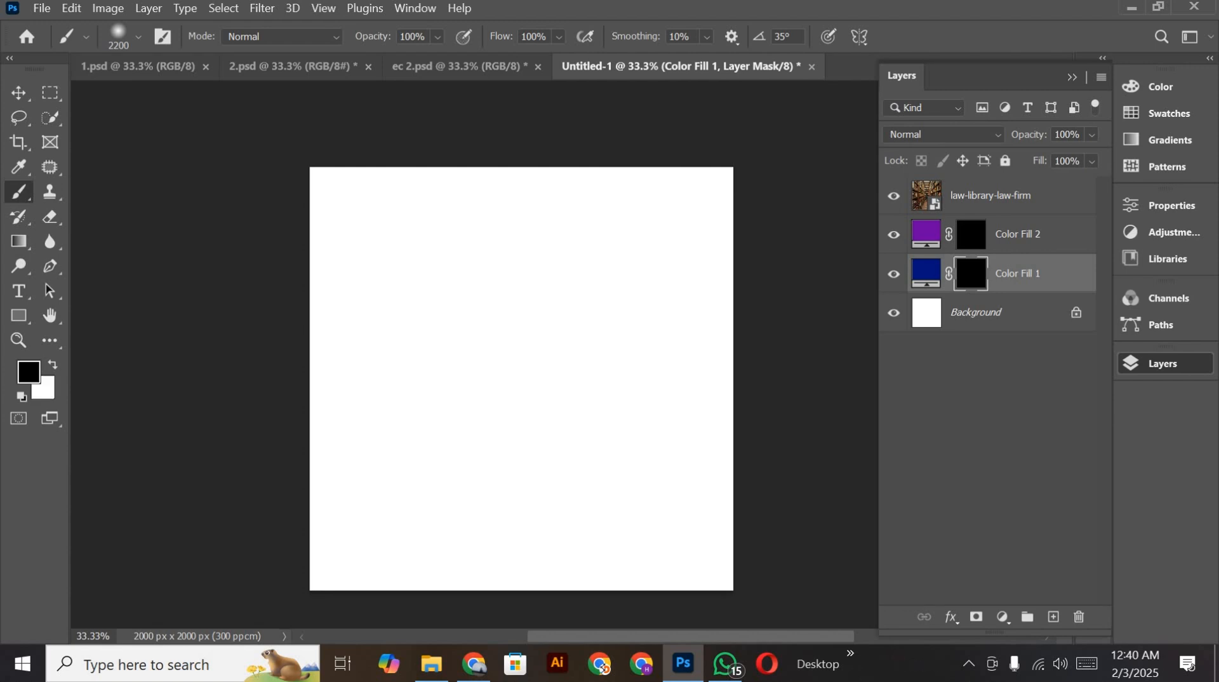
key(x)
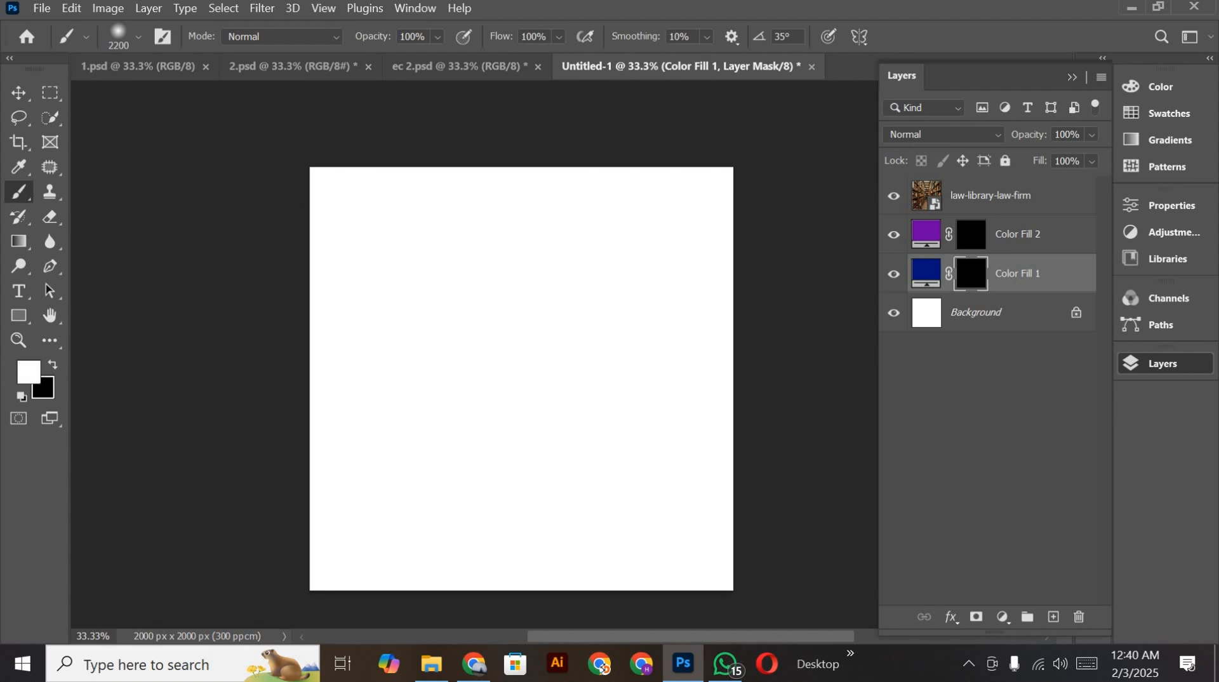
Step: Paint white on the Color Fill 1 mask over the right side and upper middle of the image to reveal the dark blue
drag(707, 261, 755, 336)
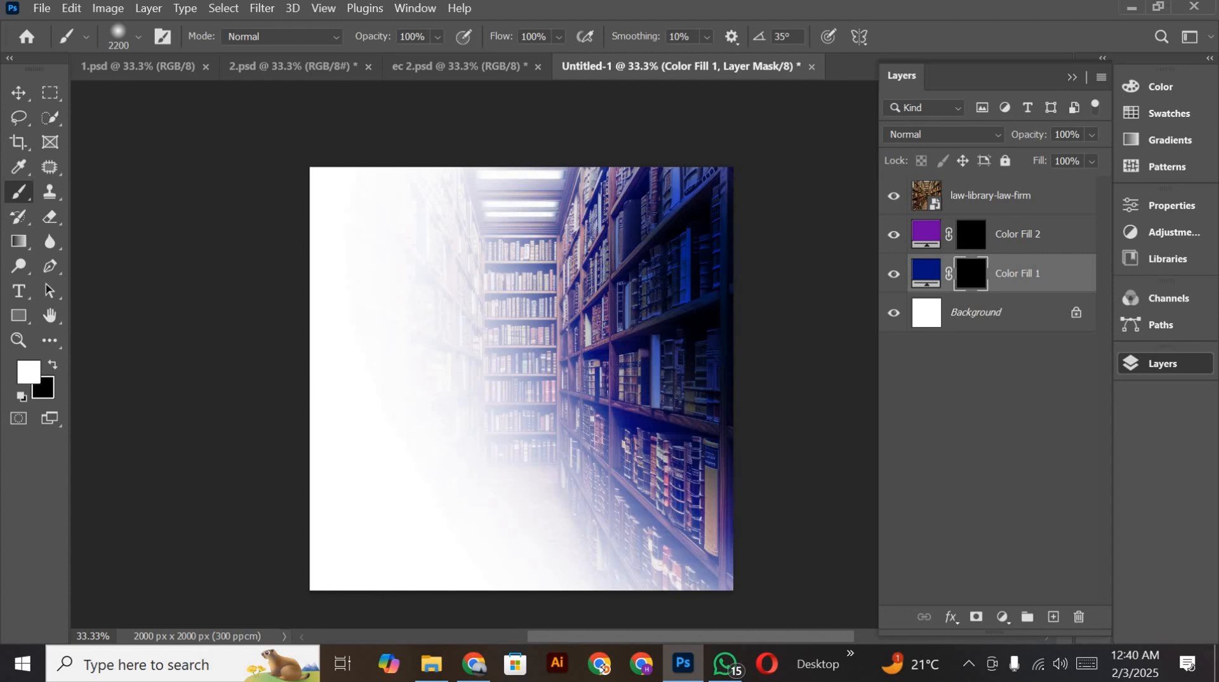
scroll(749, 337, down, 3)
click(719, 478)
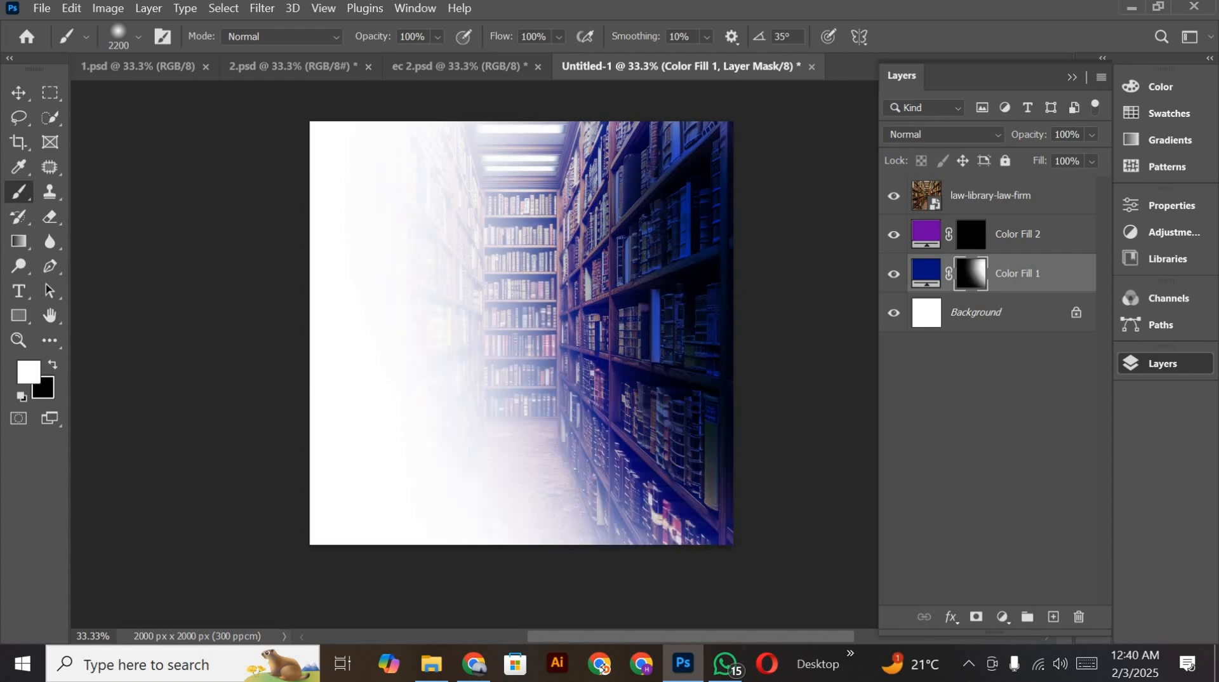
click(629, 188)
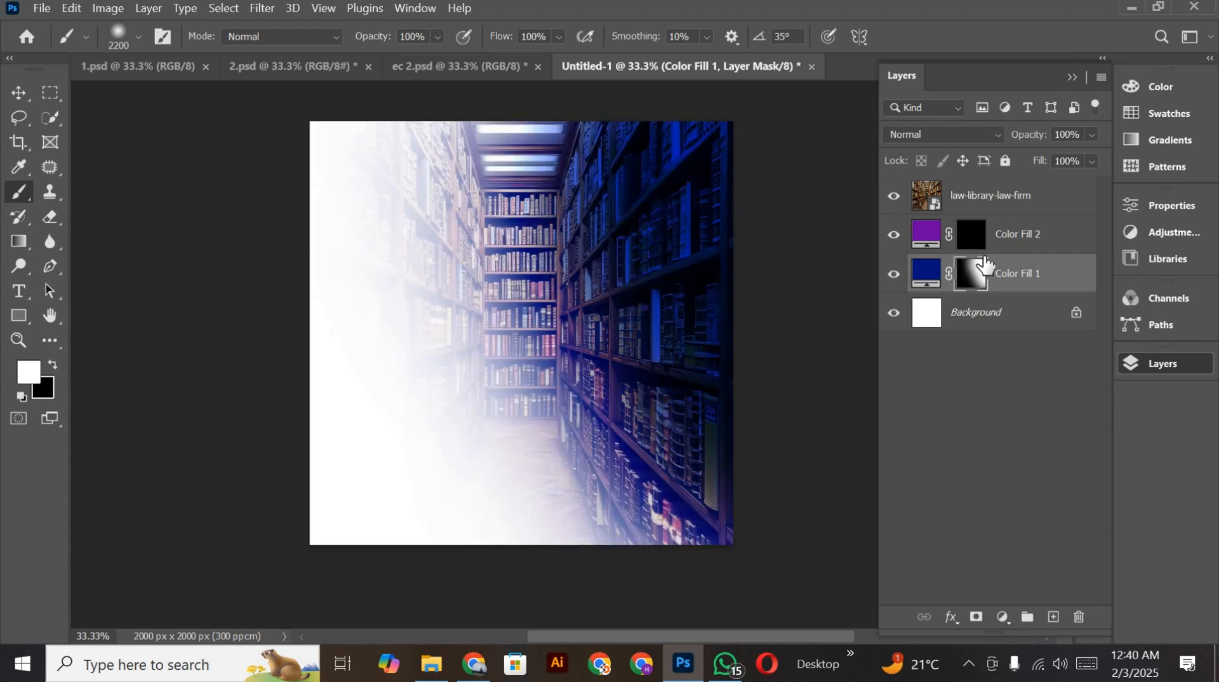
Step: Paint white on the Color Fill 2 mask over the left side and bottom of the image to reveal the purple
click(971, 235)
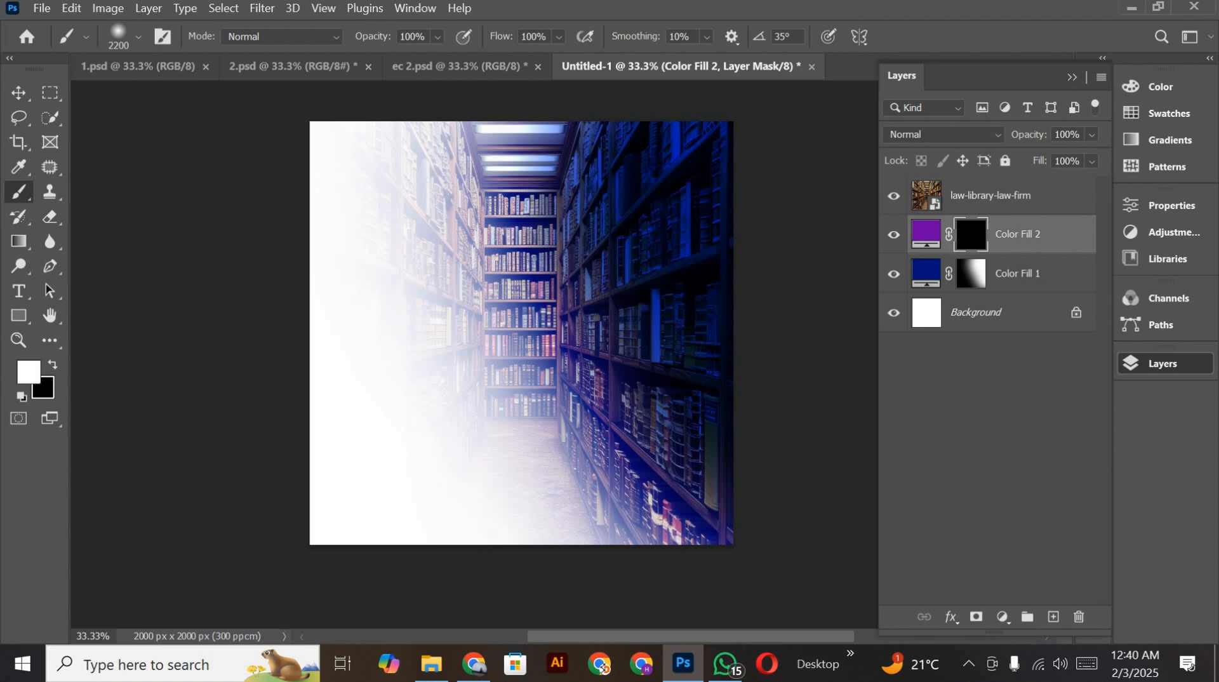
drag(367, 260, 346, 320)
scroll(346, 321, down, 1)
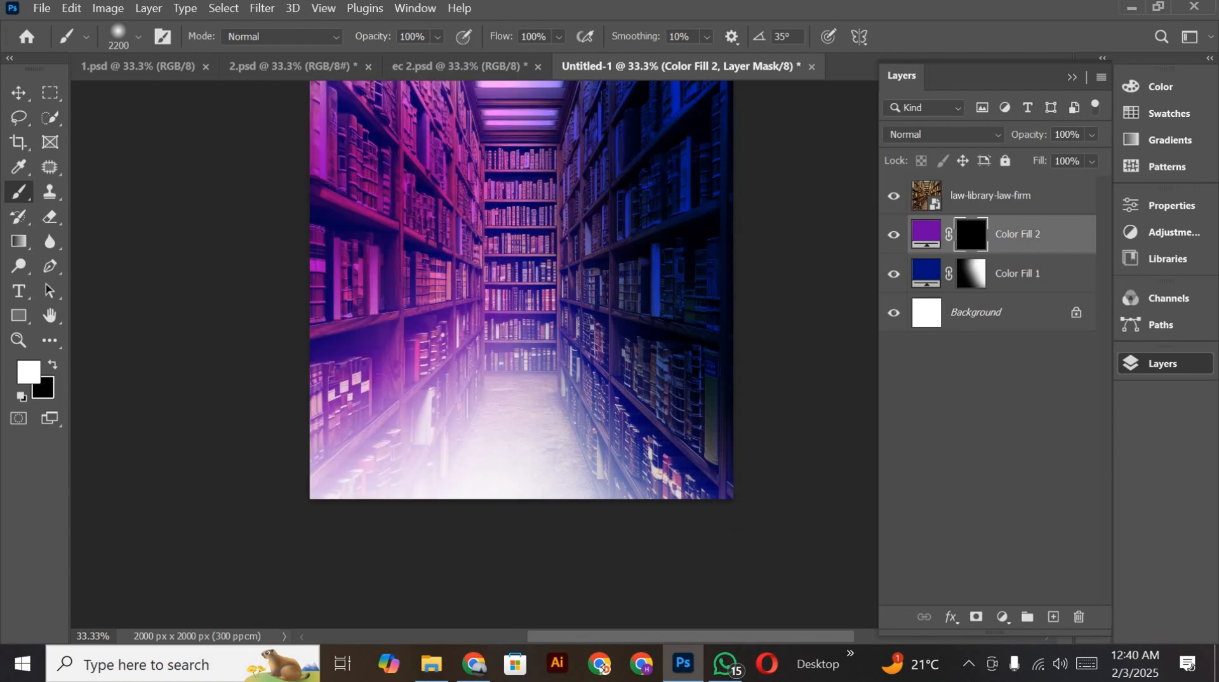
click(459, 468)
scroll(458, 468, down, 4)
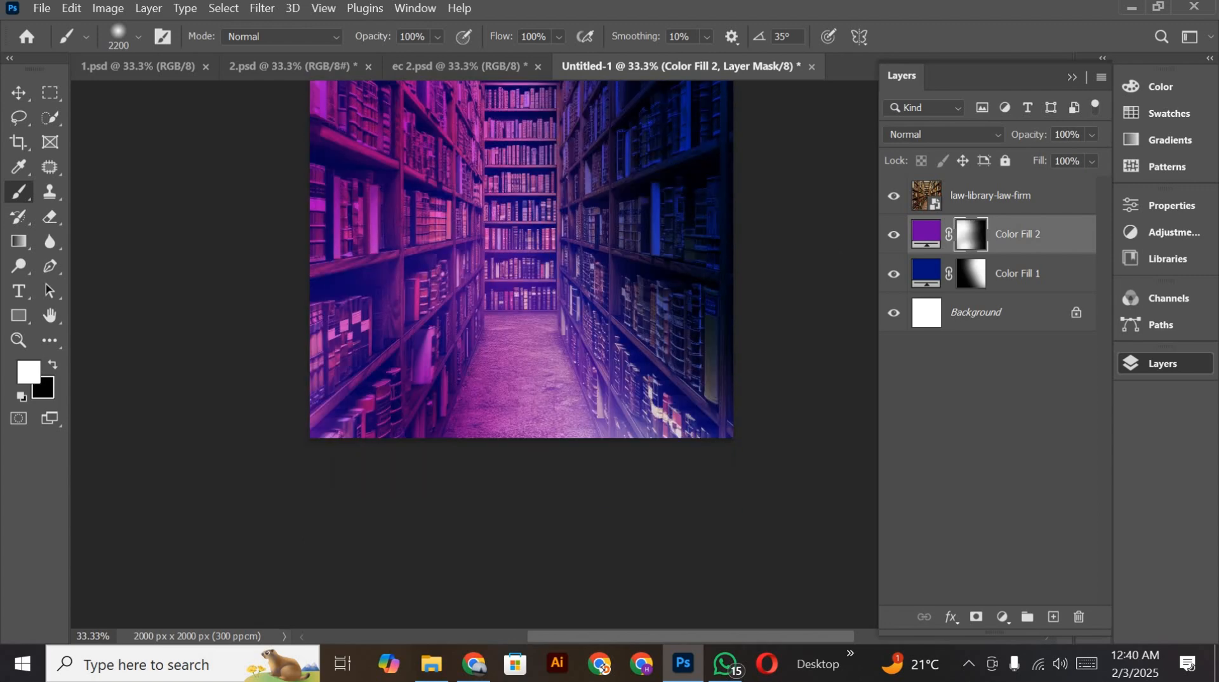
scroll(459, 469, up, 5)
scroll(521, 302, up, 3)
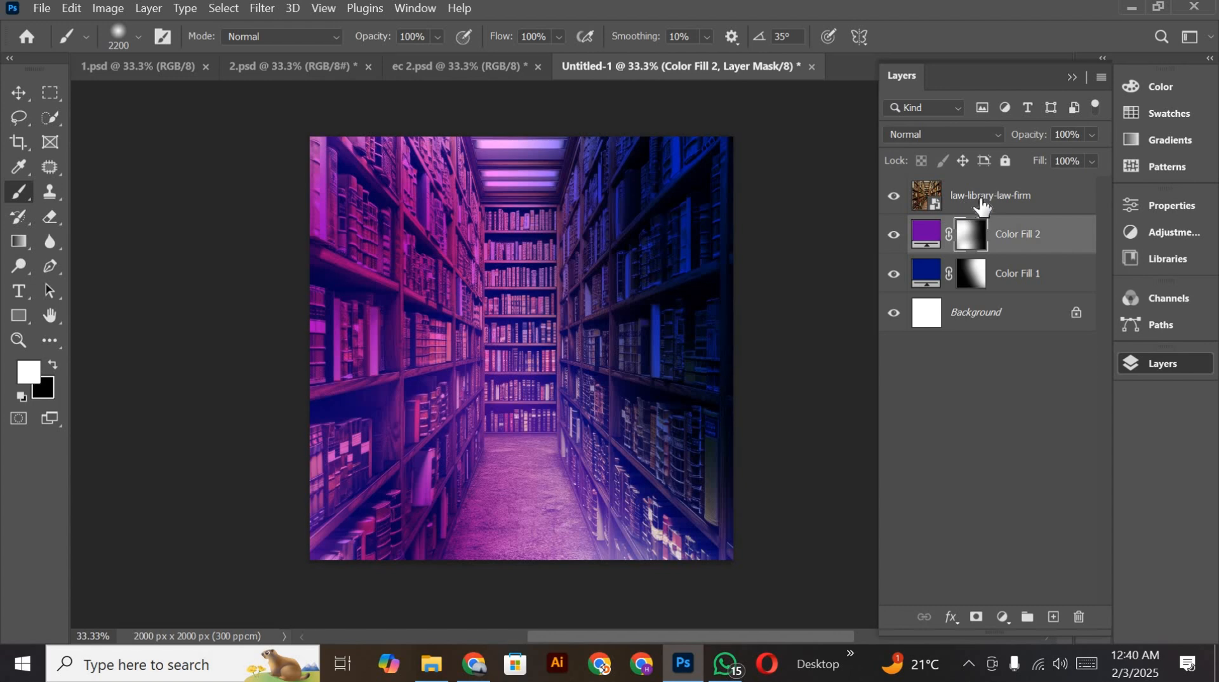
Step: Lower the opacity of the law-library-law-firm layer to 21% and deselect it
click(990, 197)
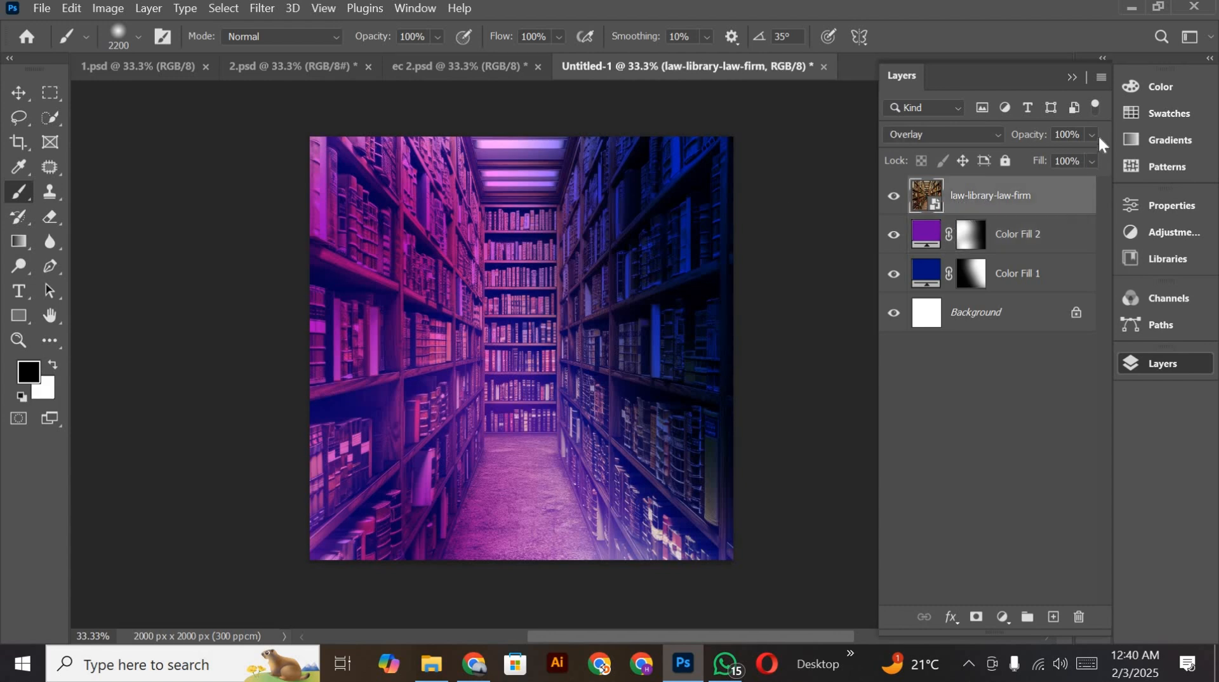
click(1092, 135)
mouse_move(1041, 153)
mouse_down()
mouse_move(969, 165)
mouse_move(1026, 154)
mouse_up()
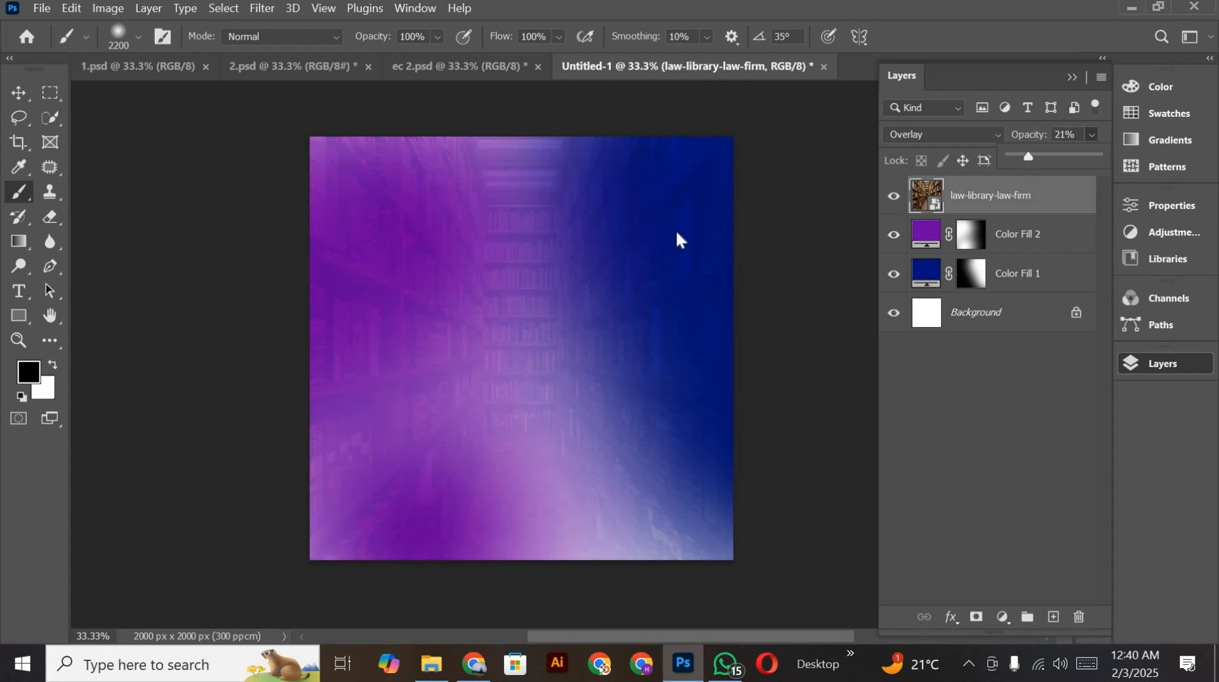
click(259, 9)
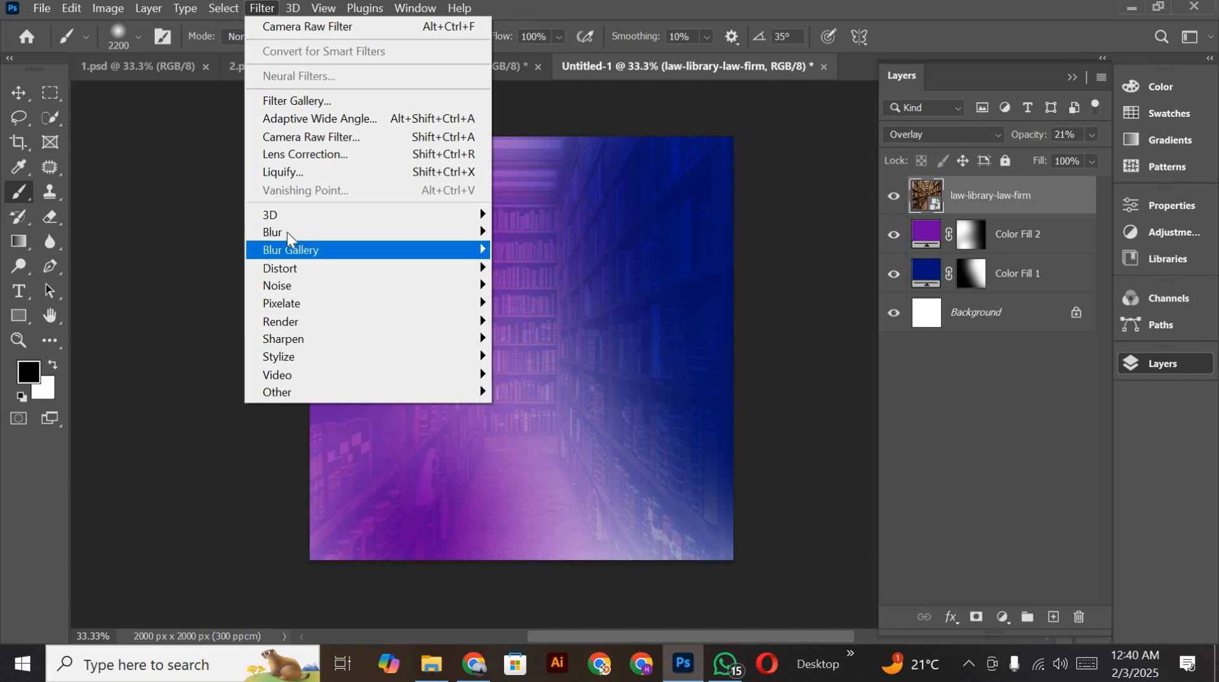
click(18, 96)
click(228, 267)
scroll(222, 266, down, 2)
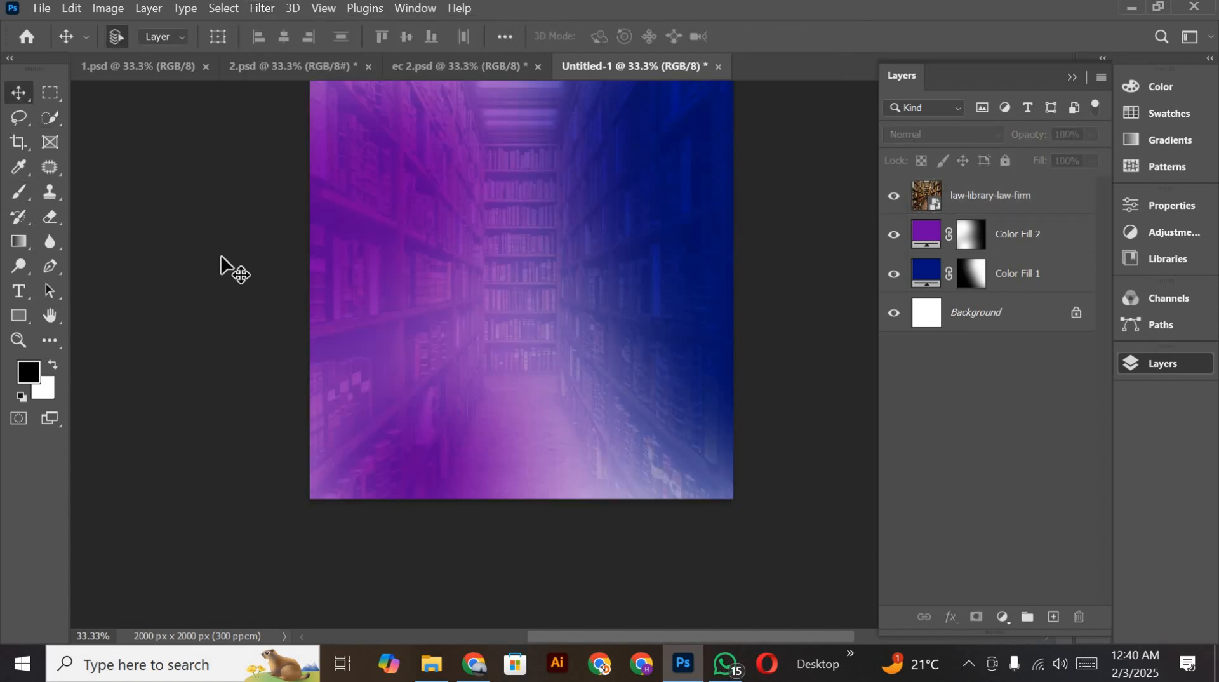
key(ctrl+minus)
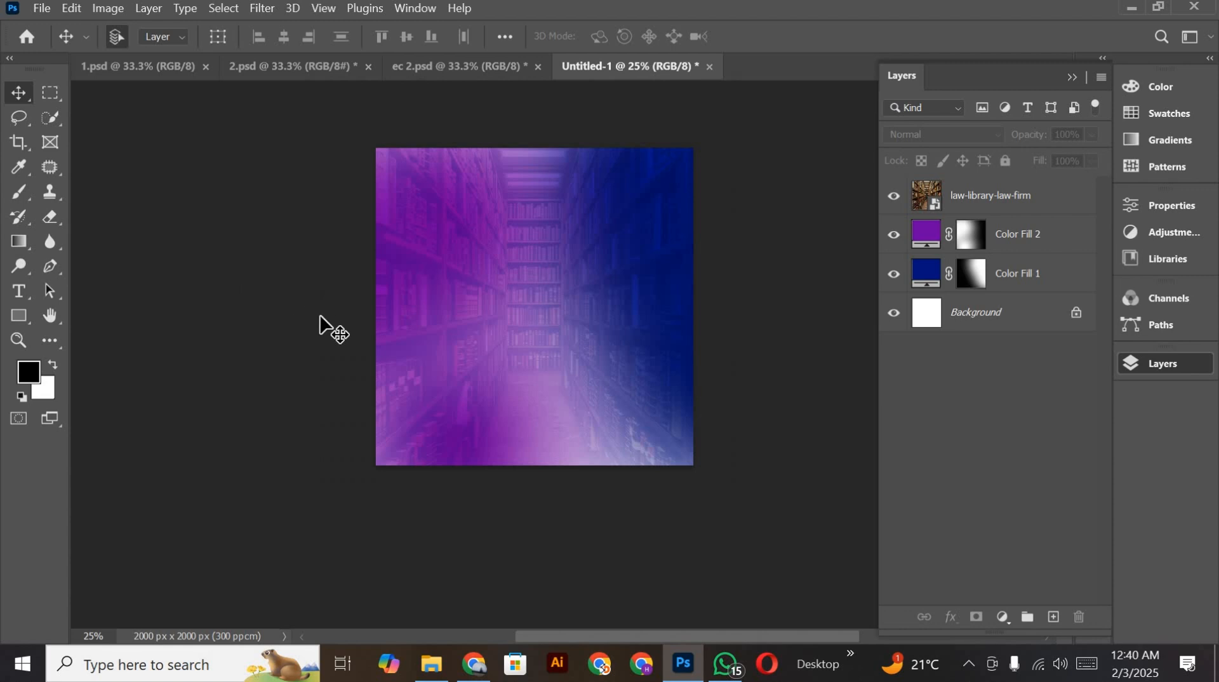
Step: Paint white on the Color Fill 1 mask over the lower right and lower left of the image with the 2200 px brush
scroll(532, 303, down, 1)
scroll(622, 308, up, 2)
click(968, 270)
scroll(614, 363, down, 1)
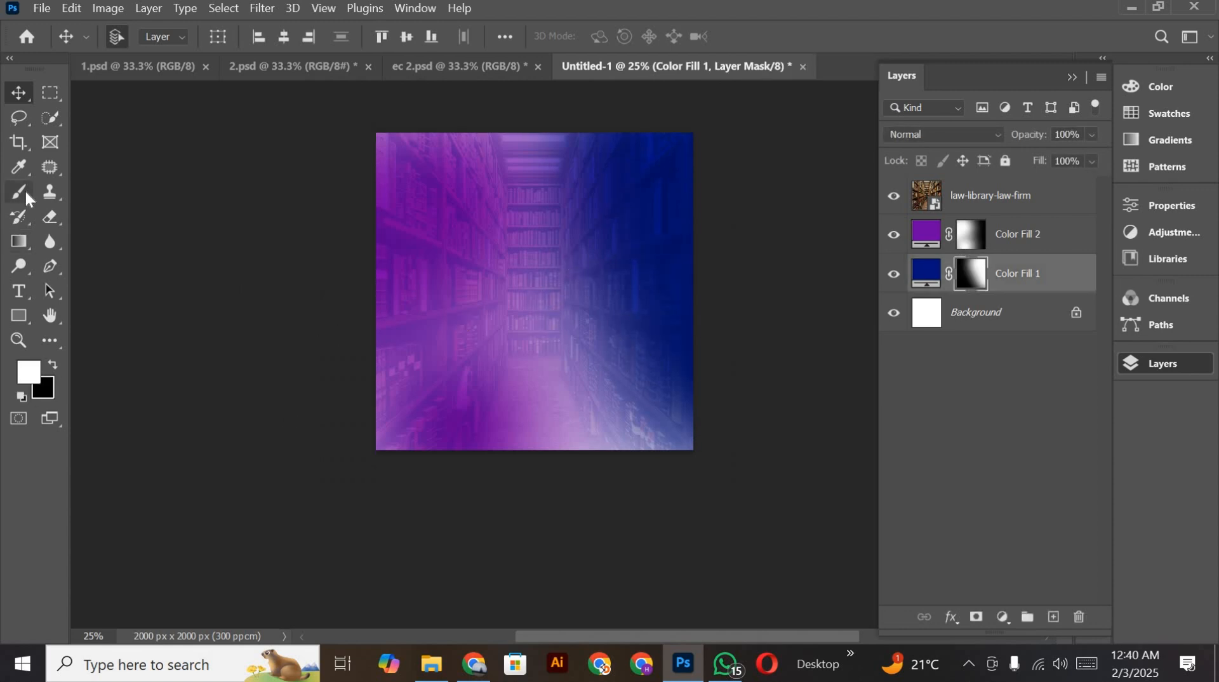
click(25, 189)
scroll(534, 269, down, 3)
click(660, 408)
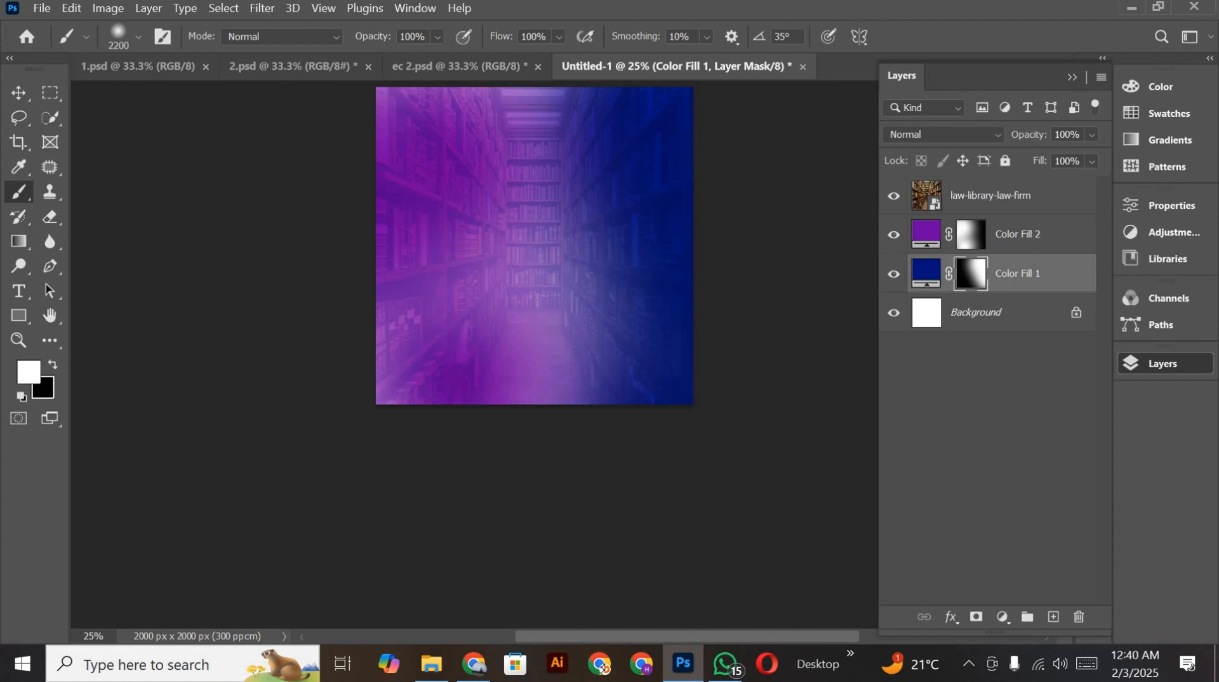
click(468, 452)
click(384, 337)
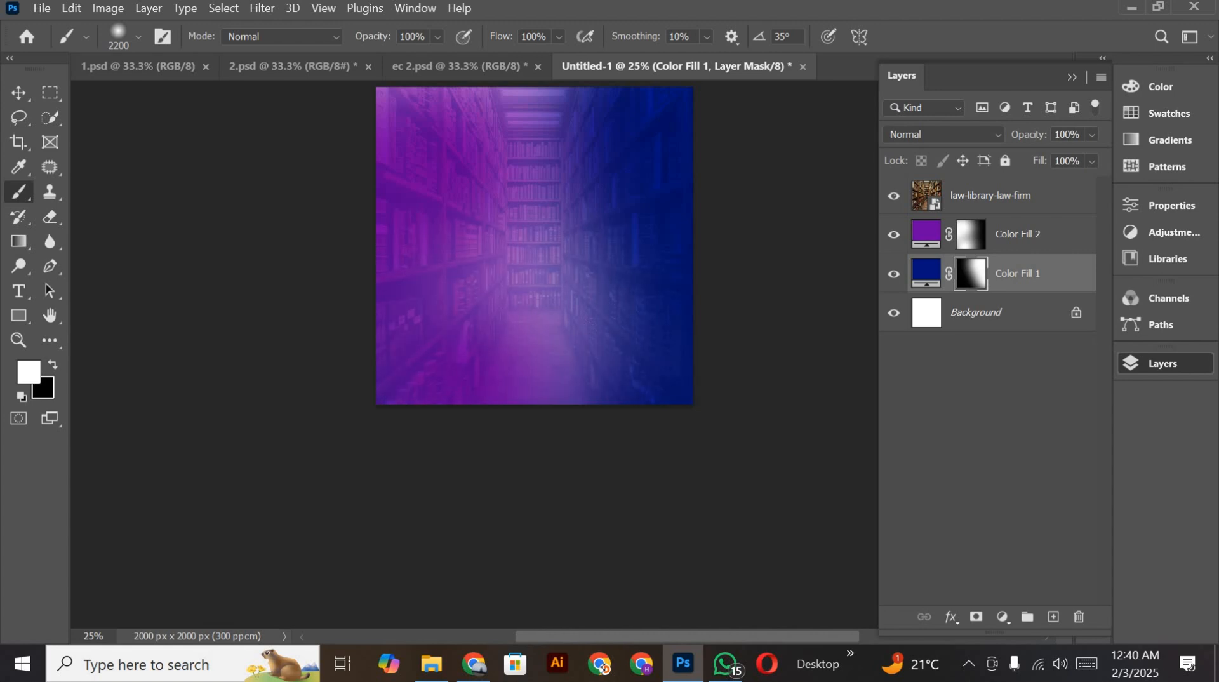
scroll(992, 230, up, 4)
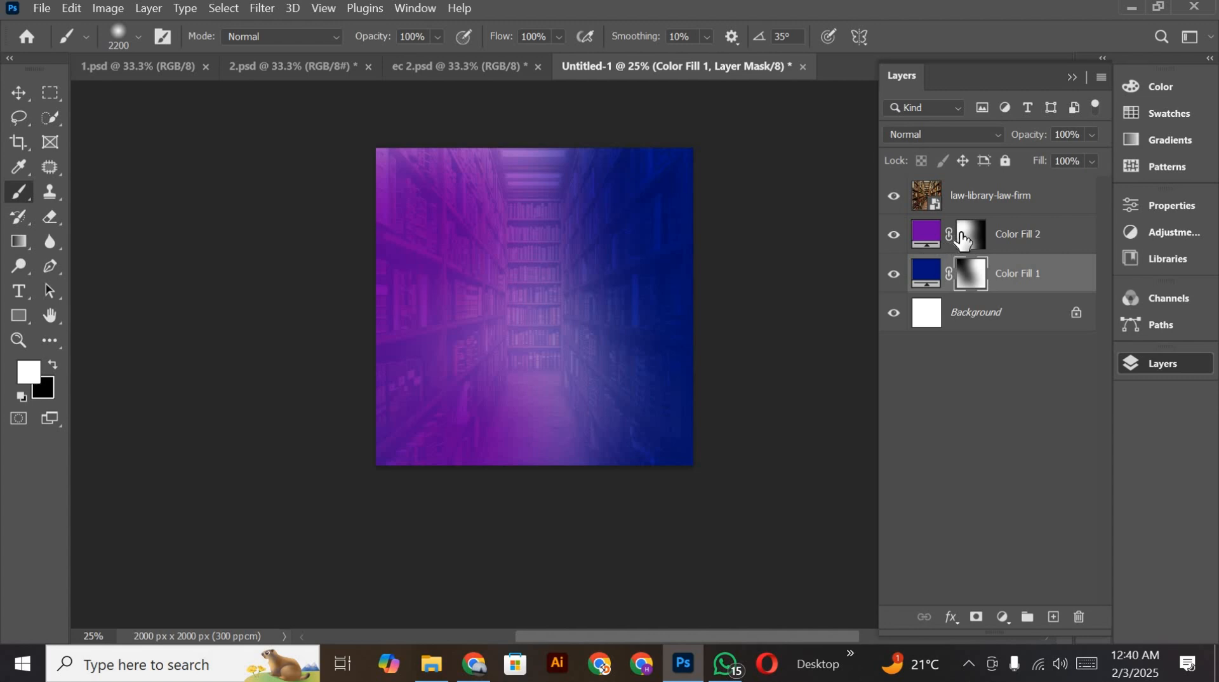
Step: Paint white on the Color Fill 2 mask over the upper right, and on the Color Fill 1 mask over the left side
click(964, 240)
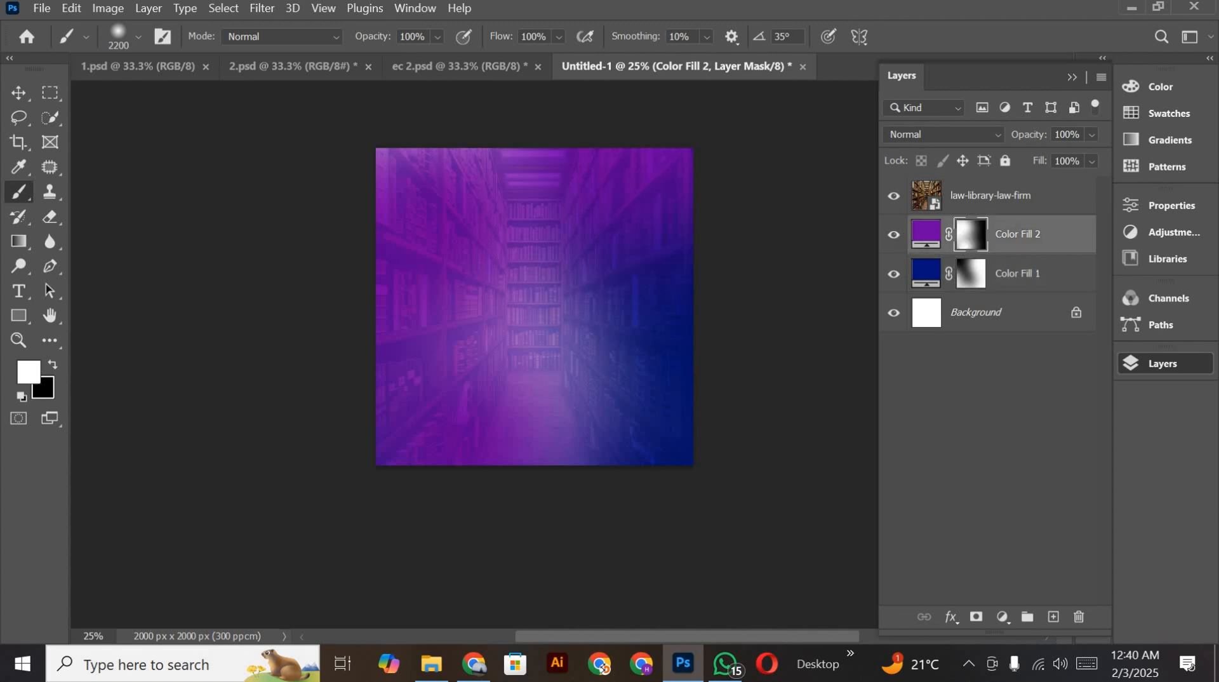
scroll(976, 229, up, 3)
click(976, 273)
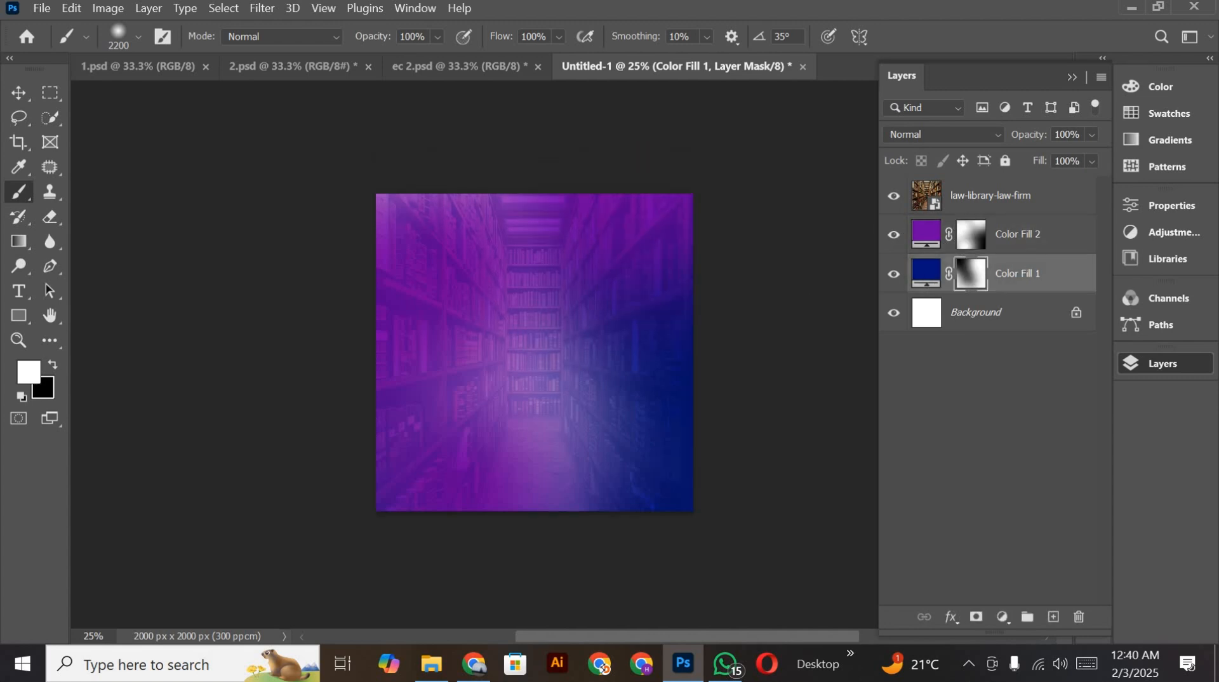
click(496, 378)
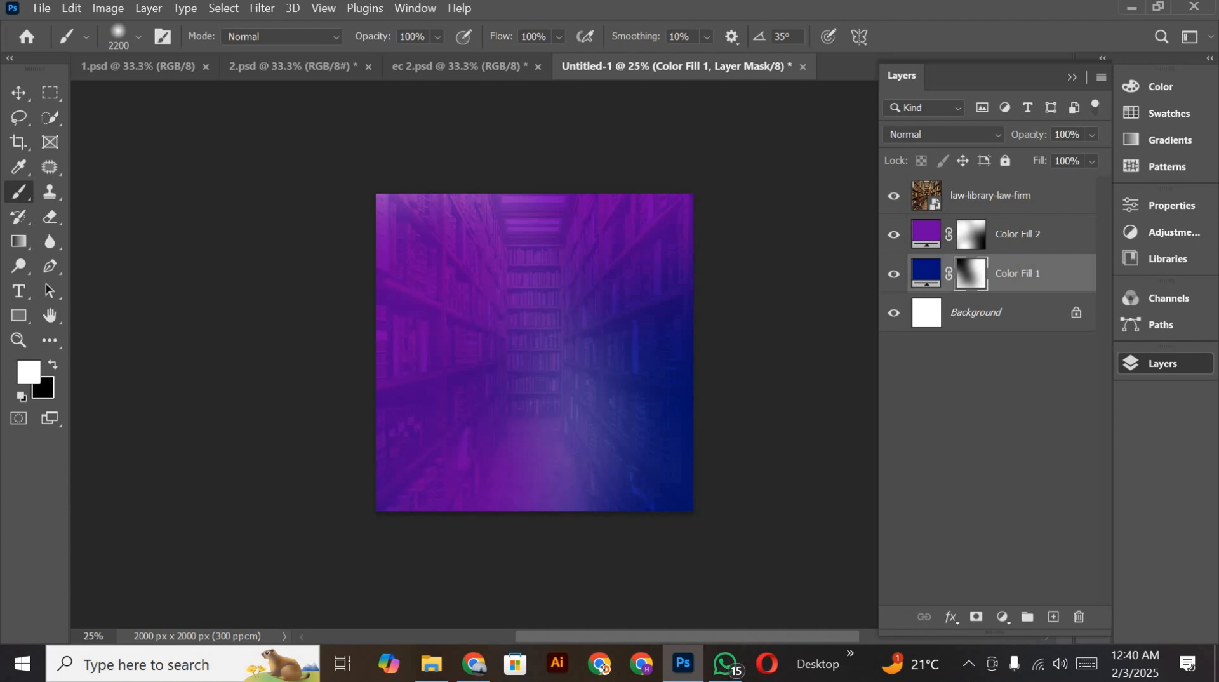
scroll(534, 336, down, 2)
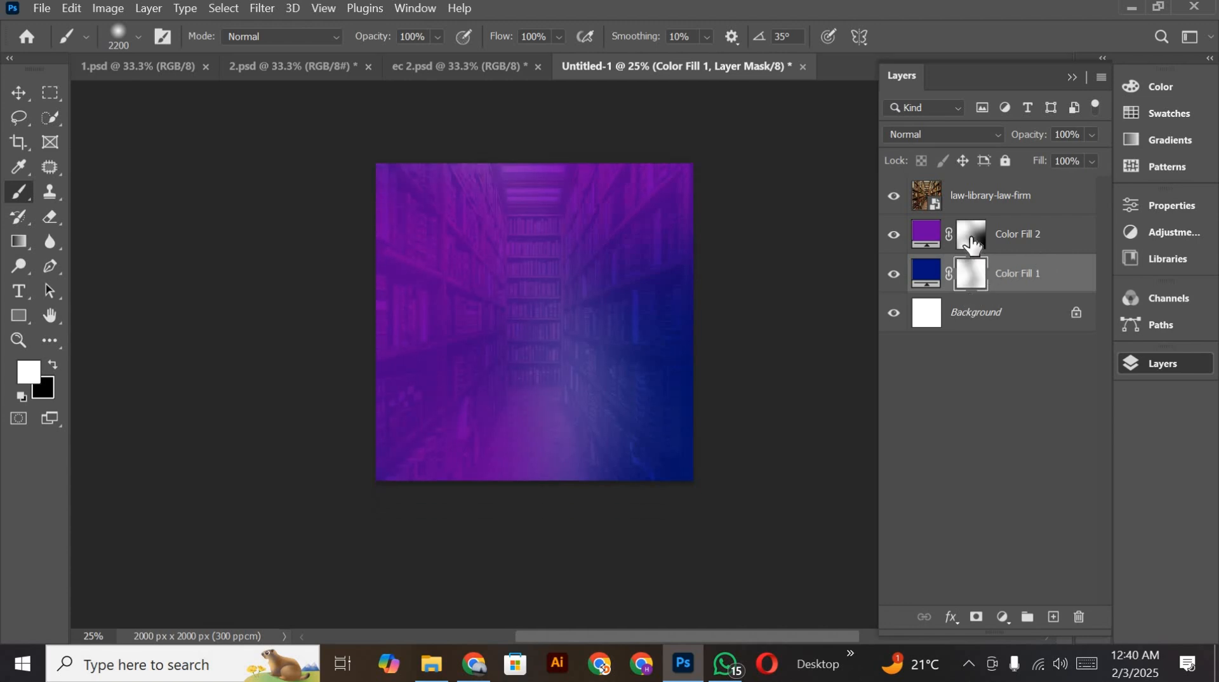
Step: Paint black on the Color Fill 2 mask over the upper right and upper middle to hide the purple there
click(930, 243)
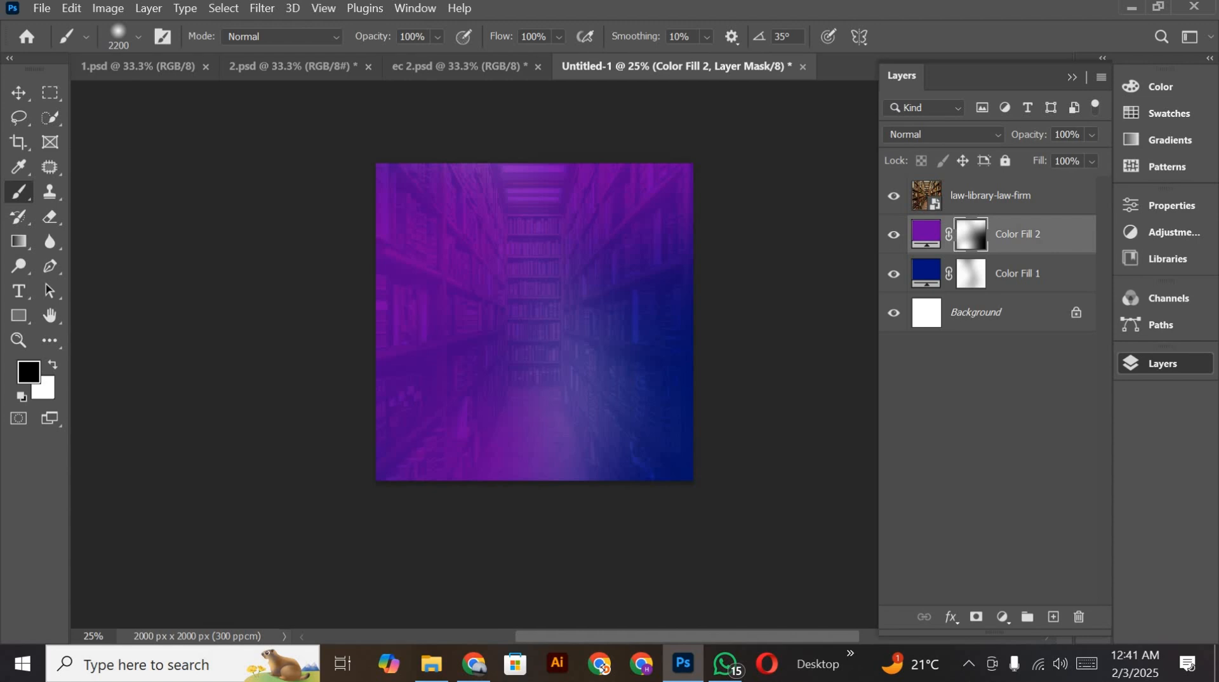
click(664, 172)
click(499, 160)
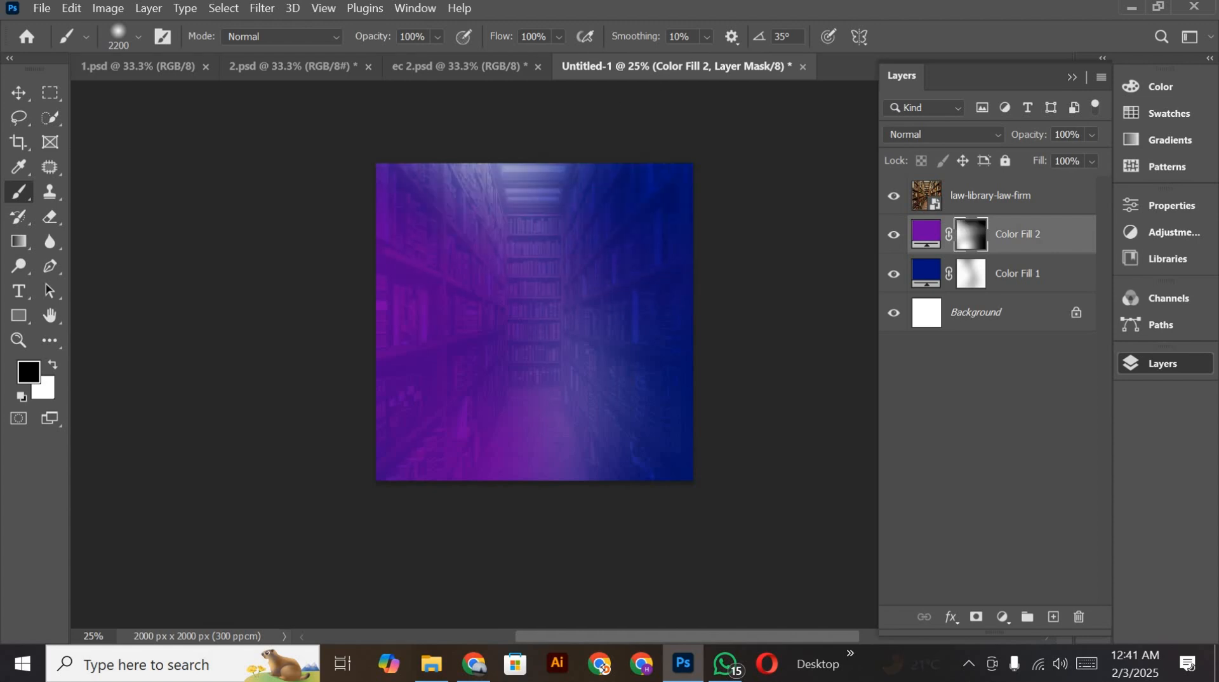
click(14, 90)
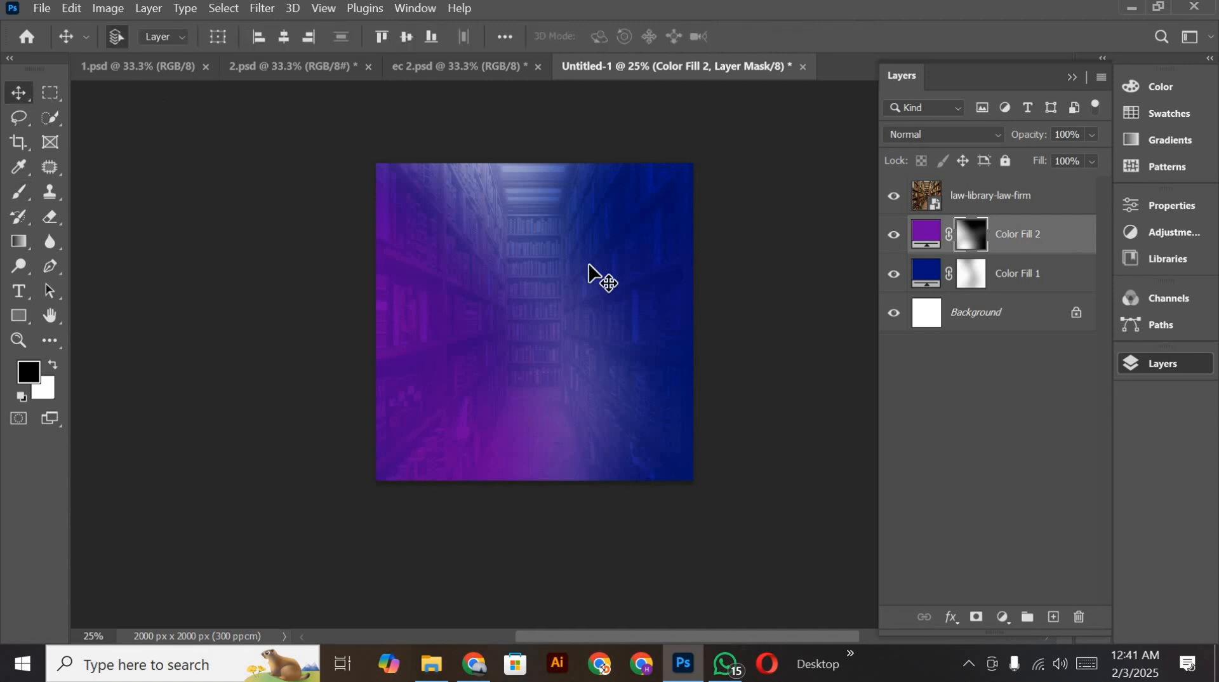
scroll(692, 292, down, 2)
scroll(495, 314, up, 2)
Step: Switch to Chrome and search Yandex Images for "student"
click(483, 654)
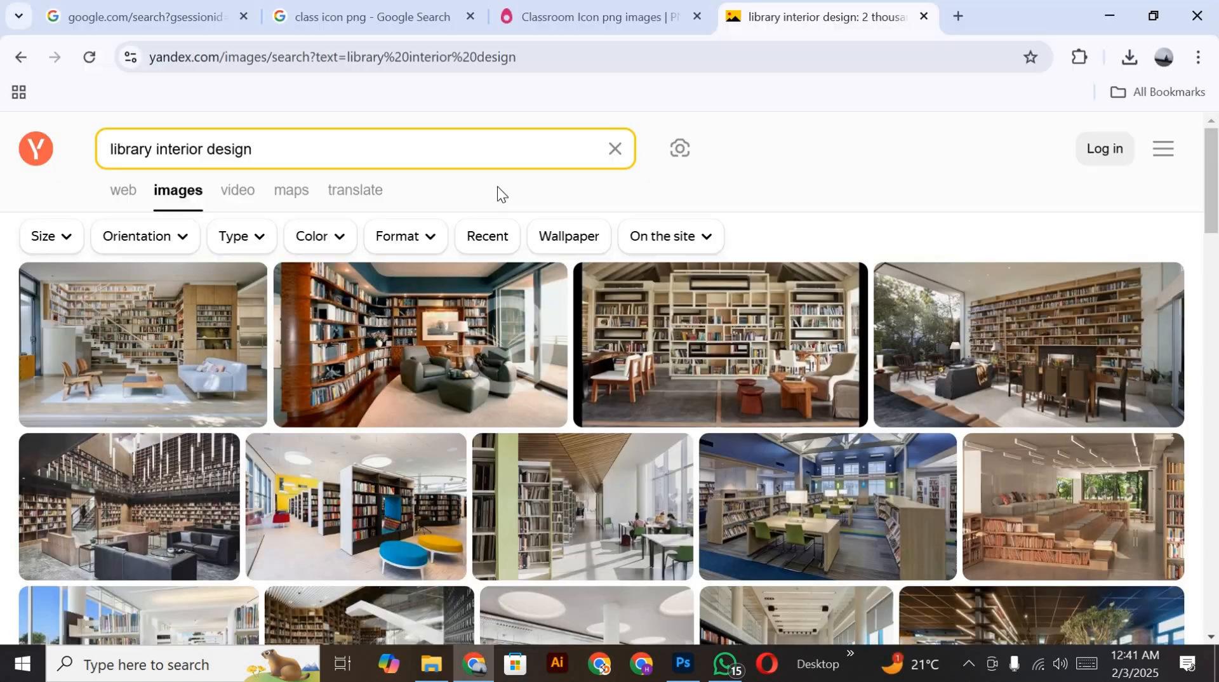
click(110, 165)
text(s)
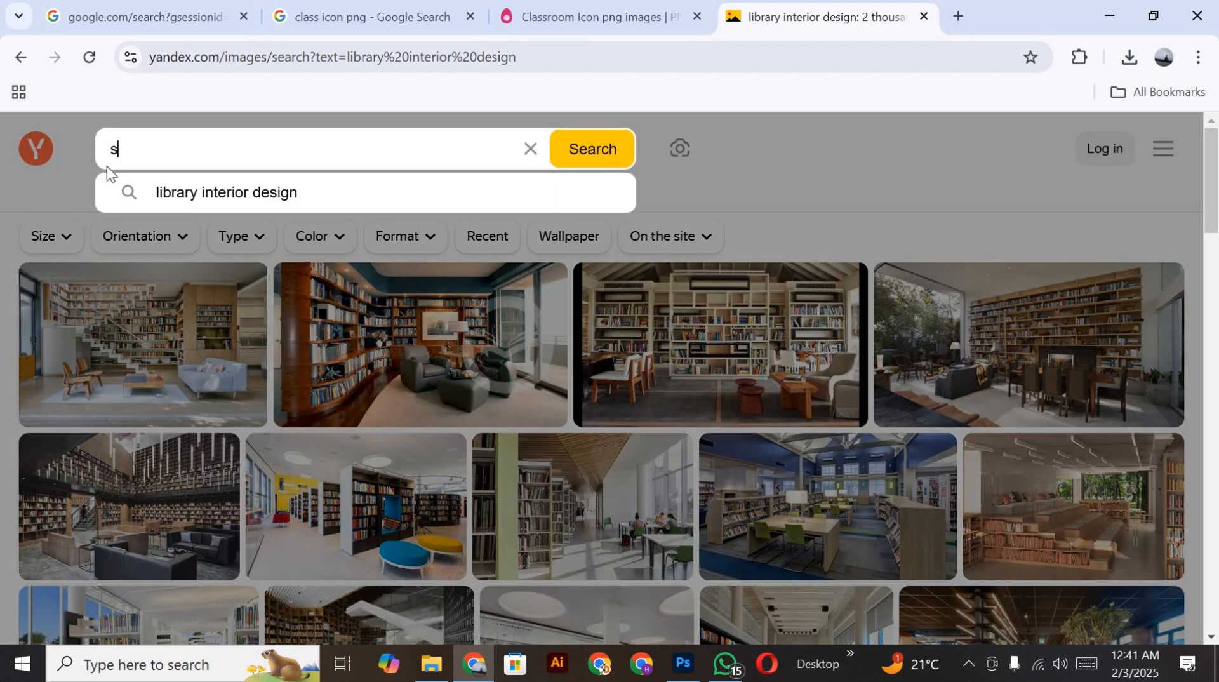
text(tudent)
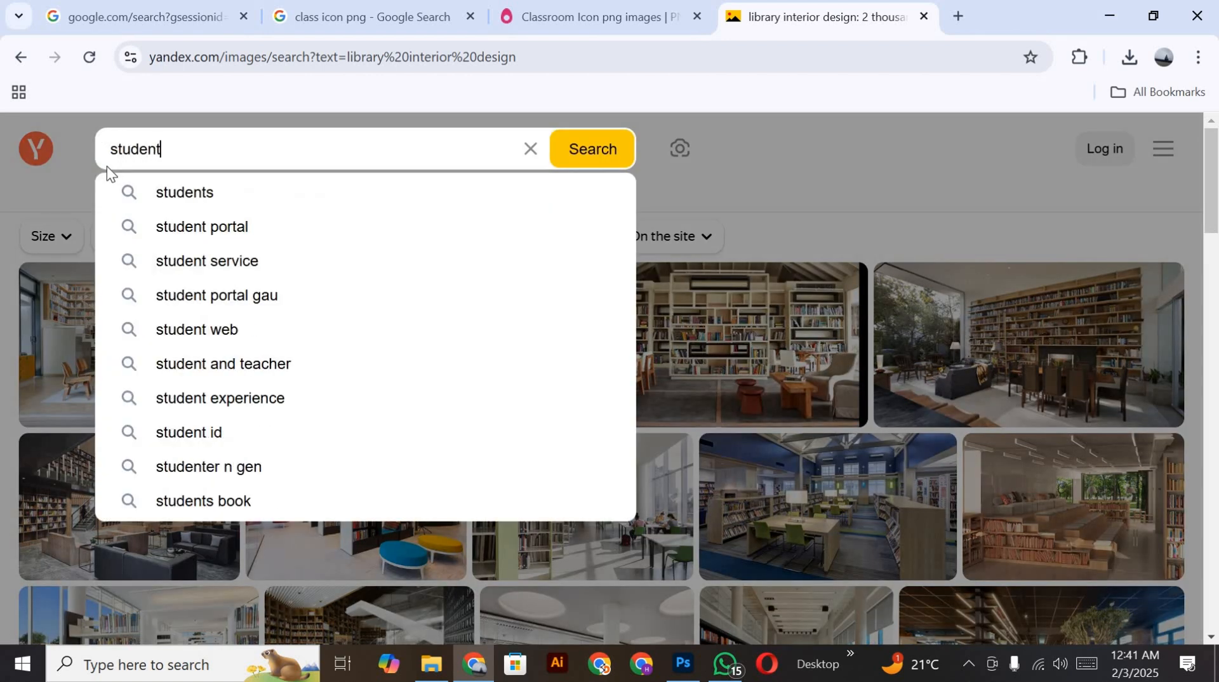
key(Return)
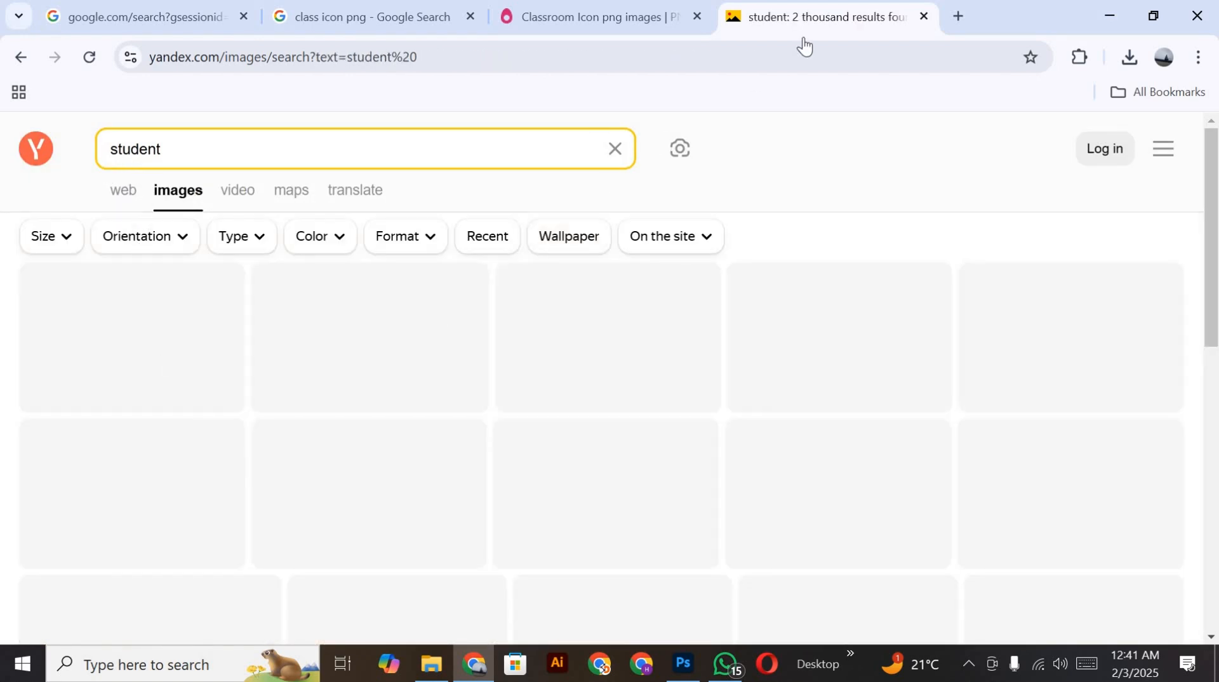
Step: Open imagesbazaar.com in a new browser tab
click(963, 15)
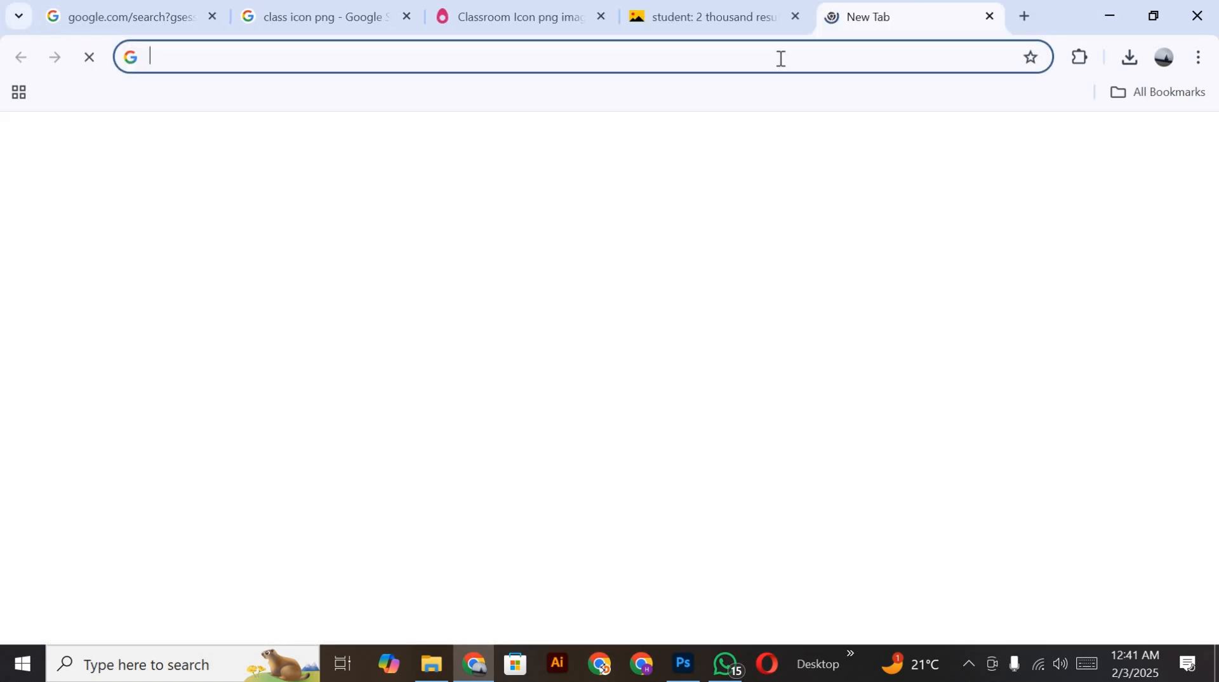
click(780, 58)
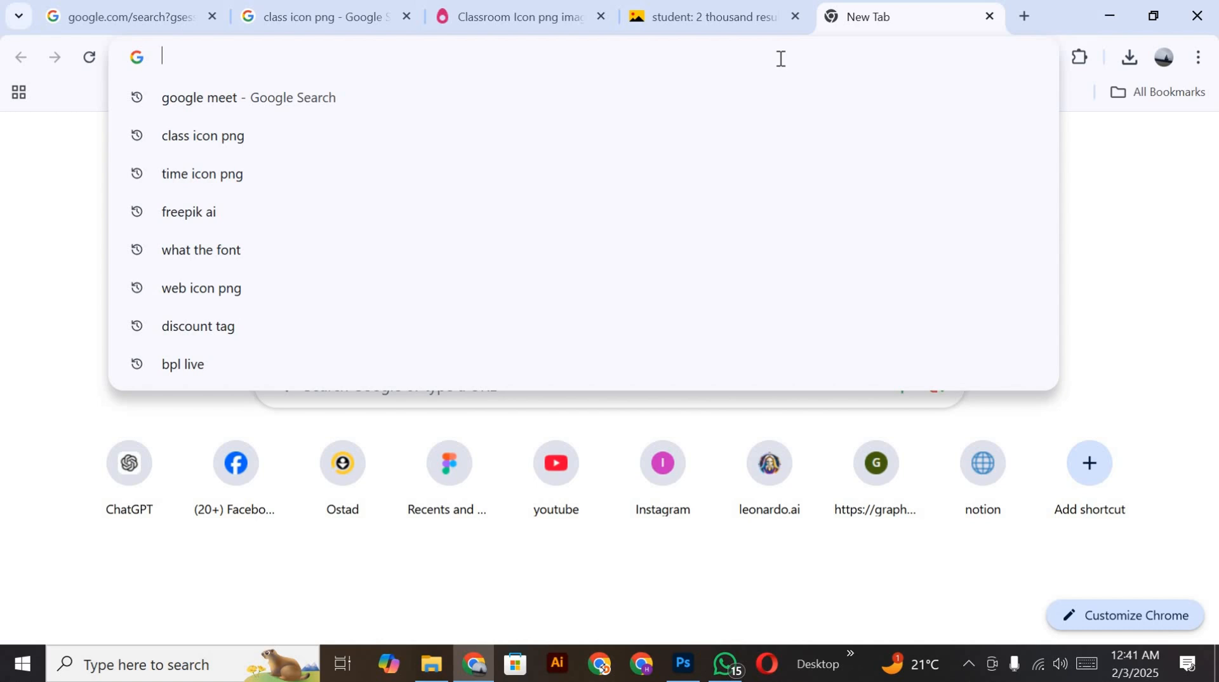
text(im)
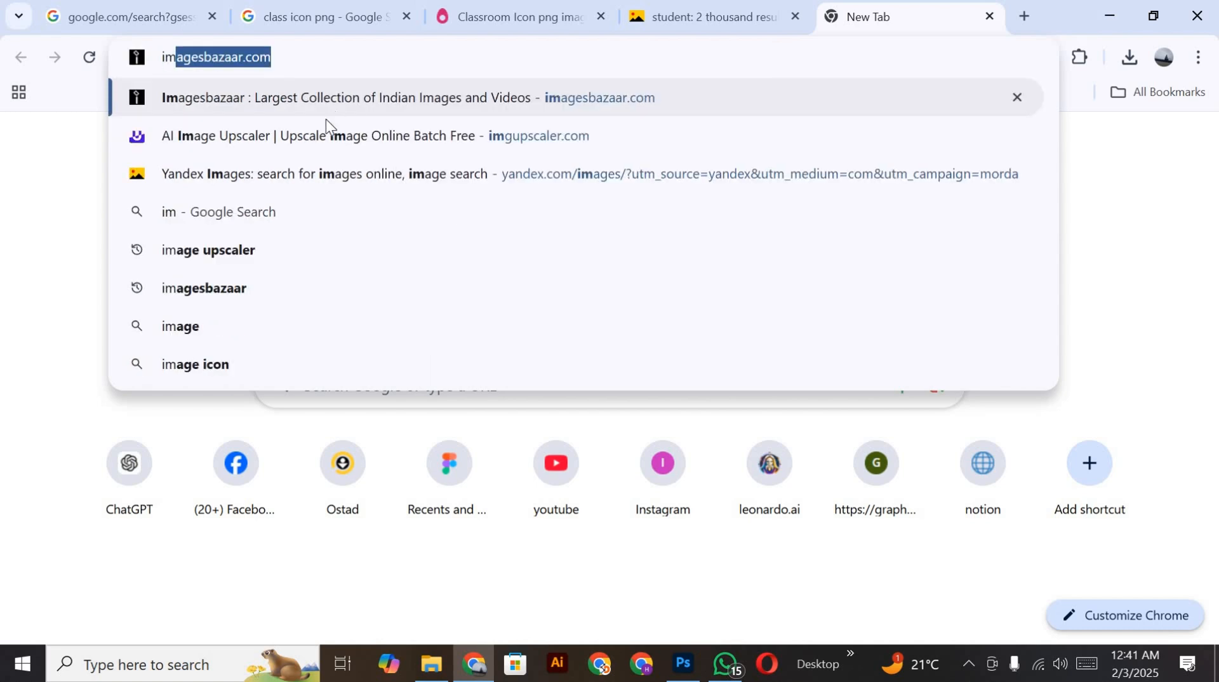
key(Return)
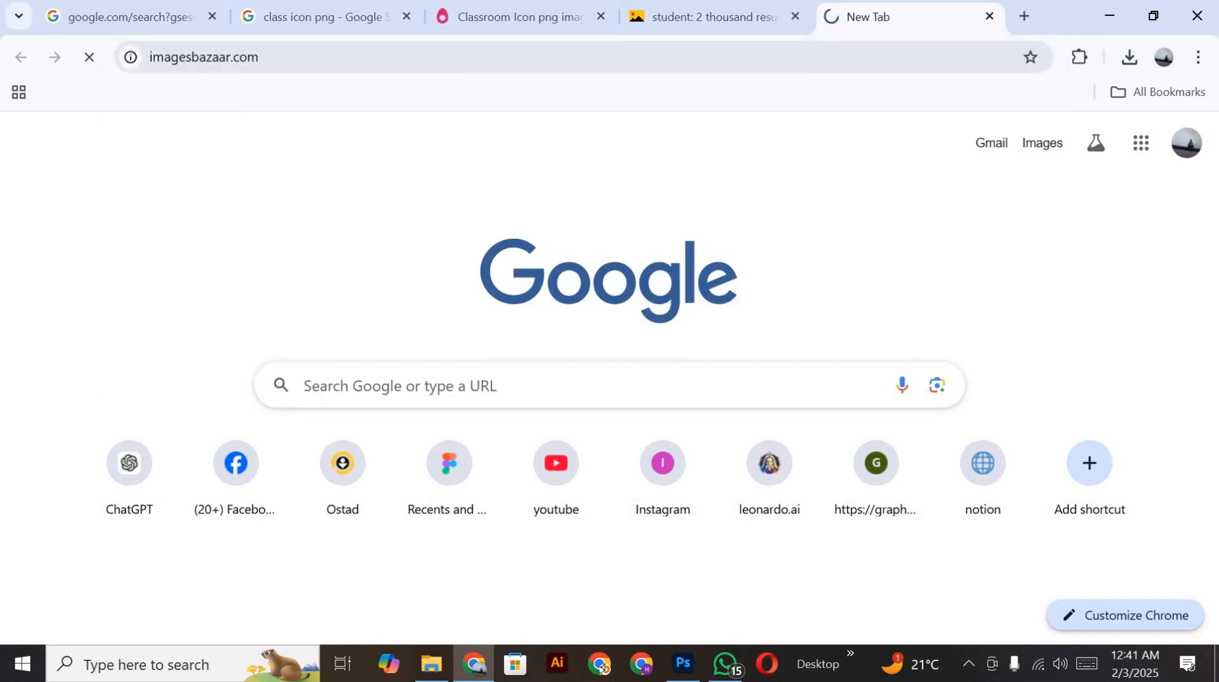
Step: Look through the Yandex image results for a suitable student photo
click(734, 13)
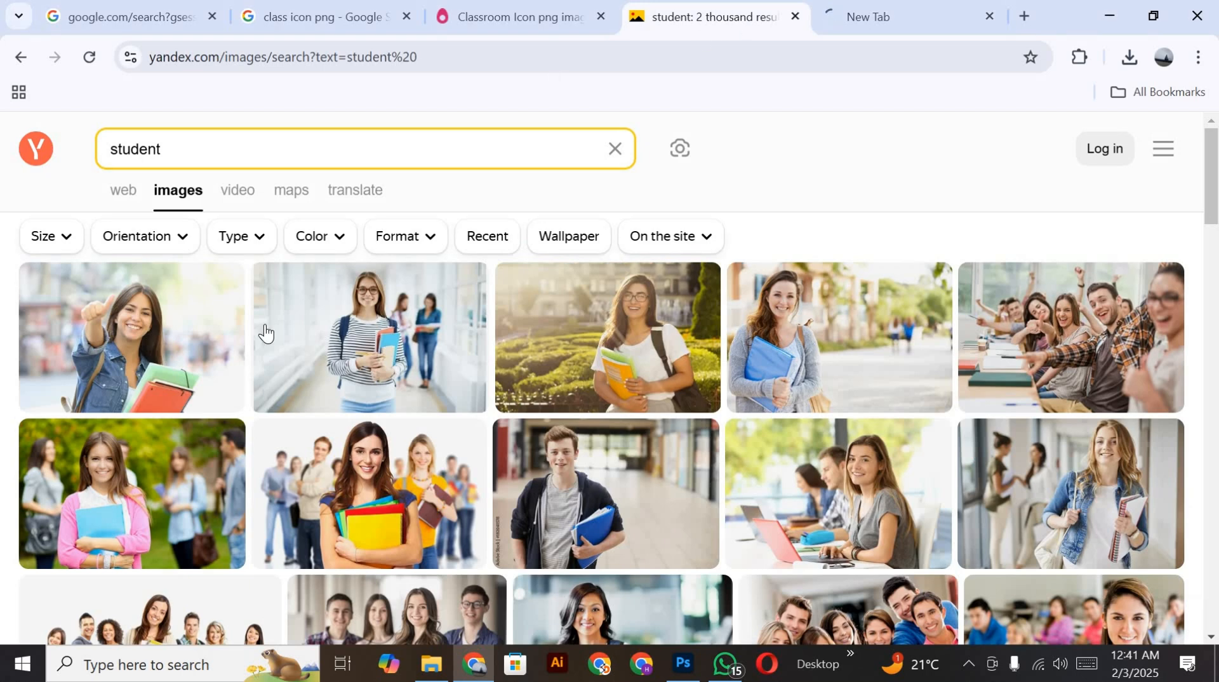
scroll(498, 484, down, 8)
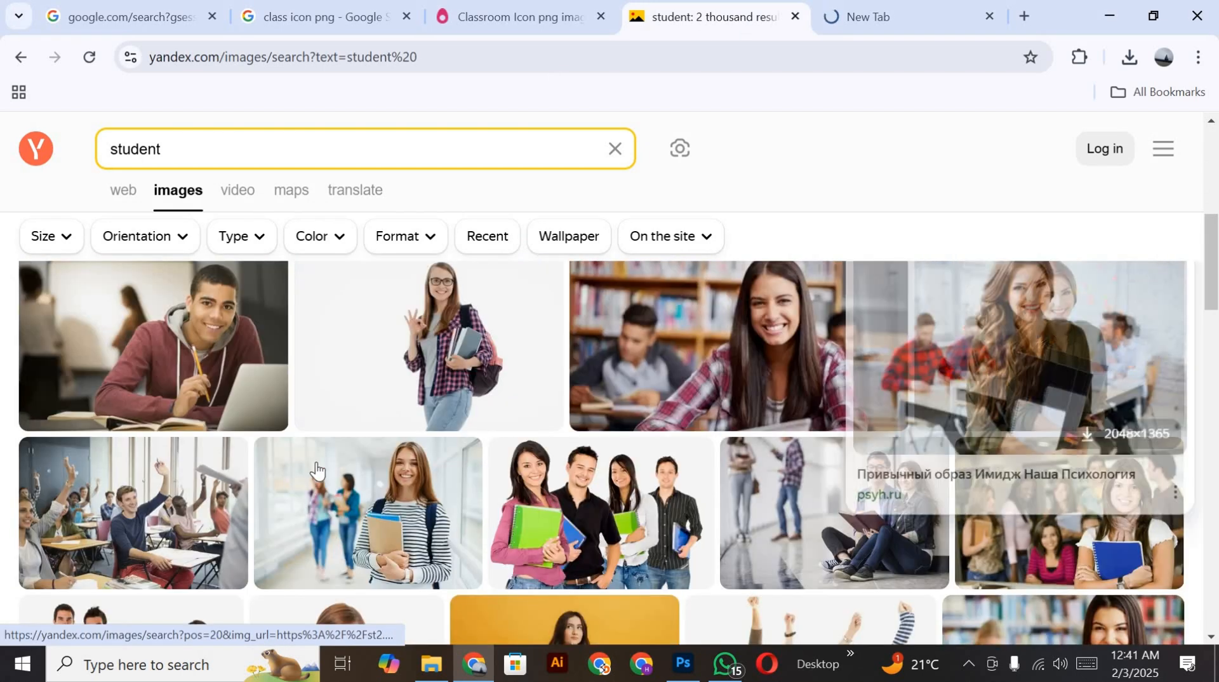
Step: Search the Imagesbazaar site for images of "student (college)"
click(890, 9)
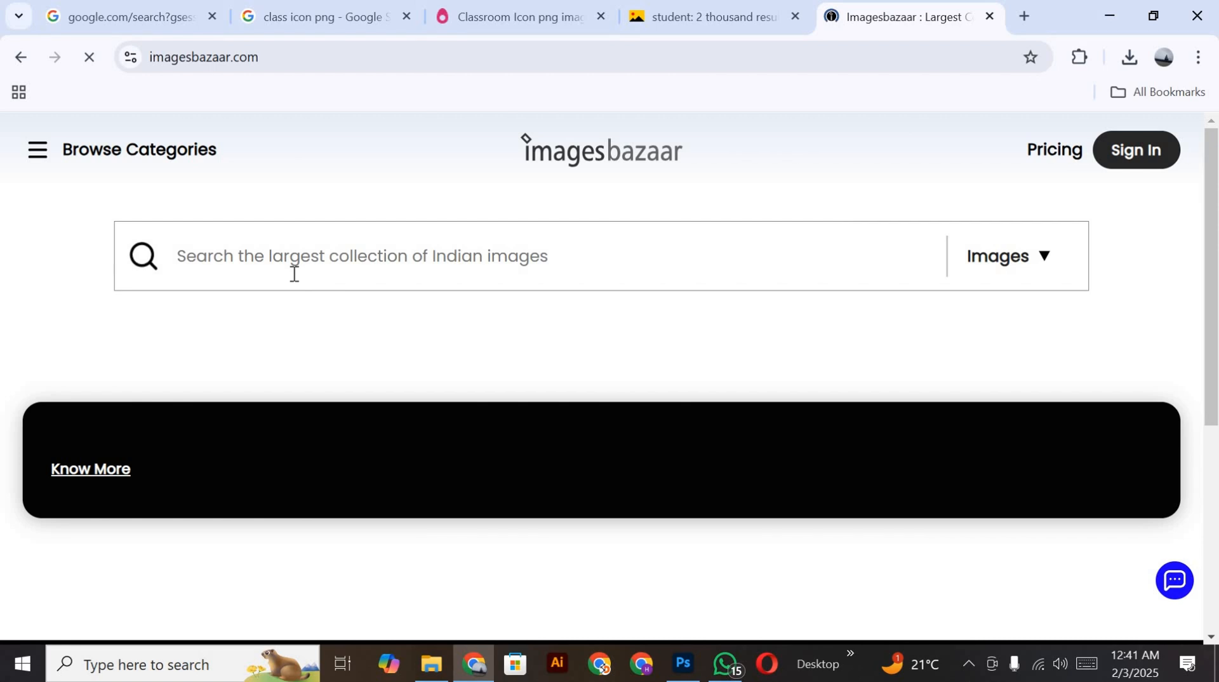
text(stus)
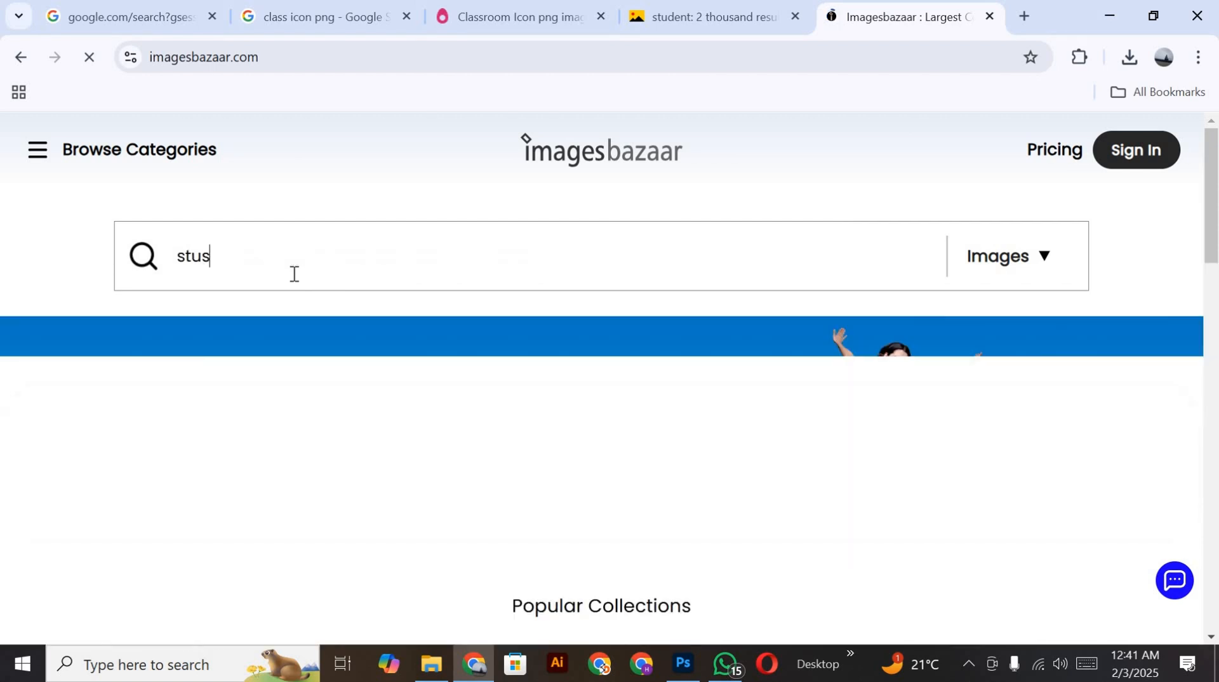
key(BackSpace)
text(de)
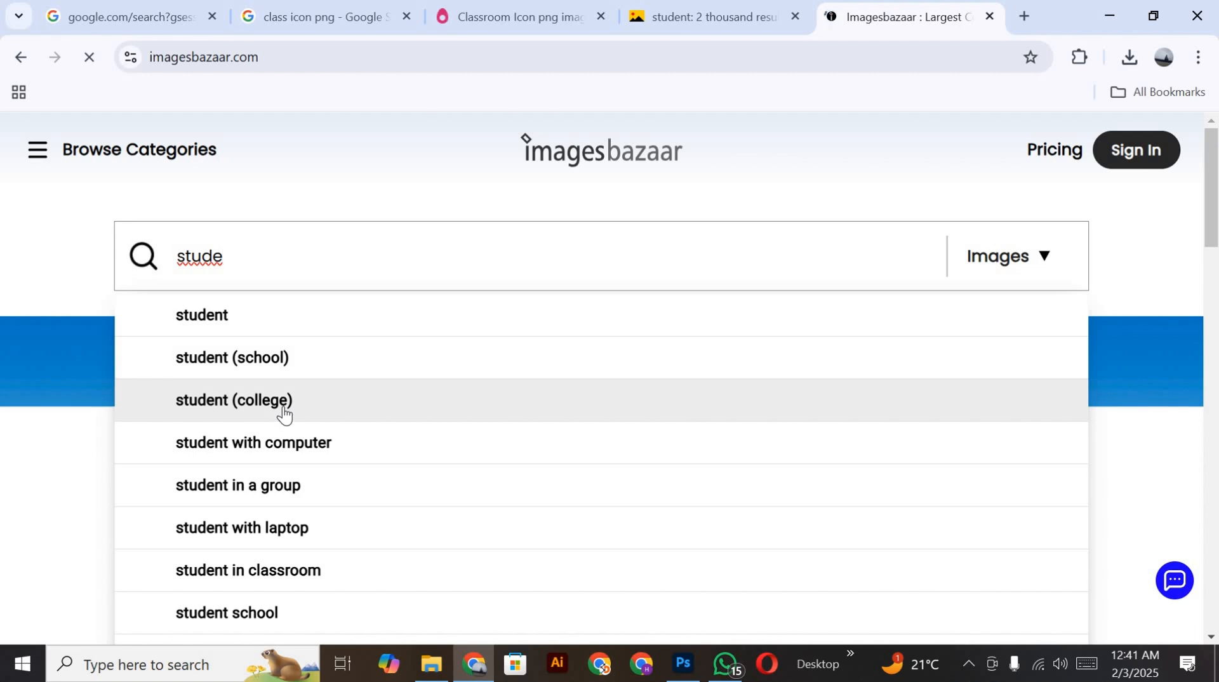
click(285, 402)
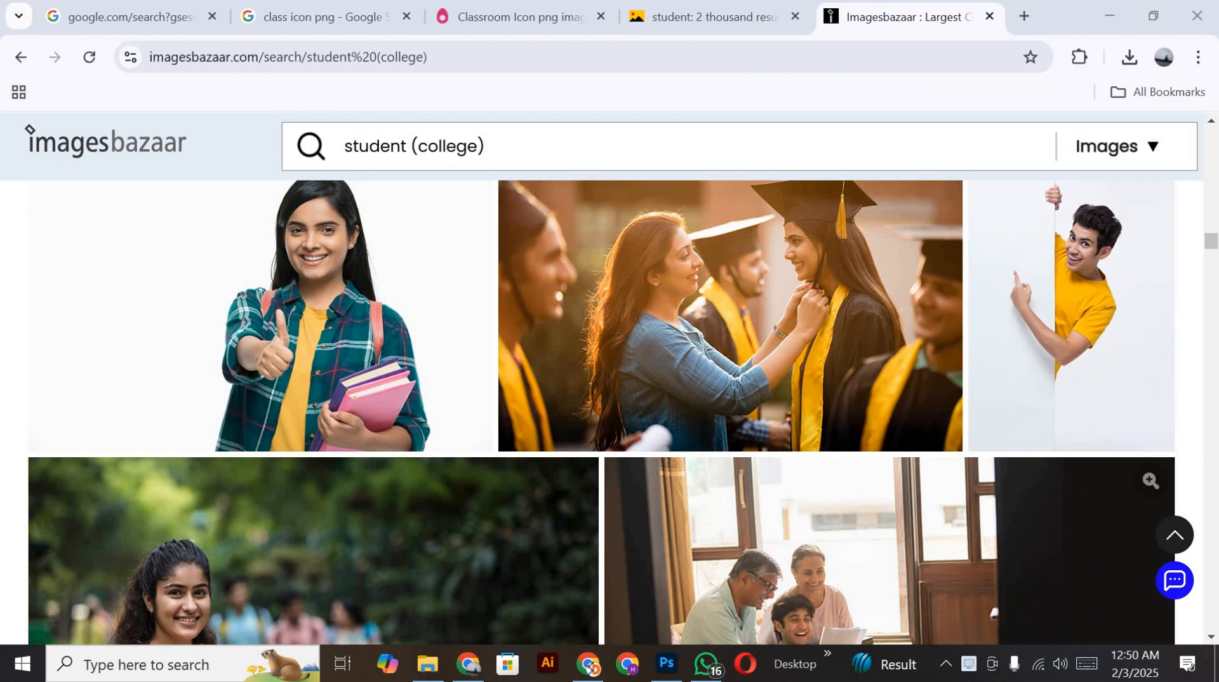
Step: Look through the Imagesbazaar college student results for a suitable photo
scroll(412, 254, down, 10)
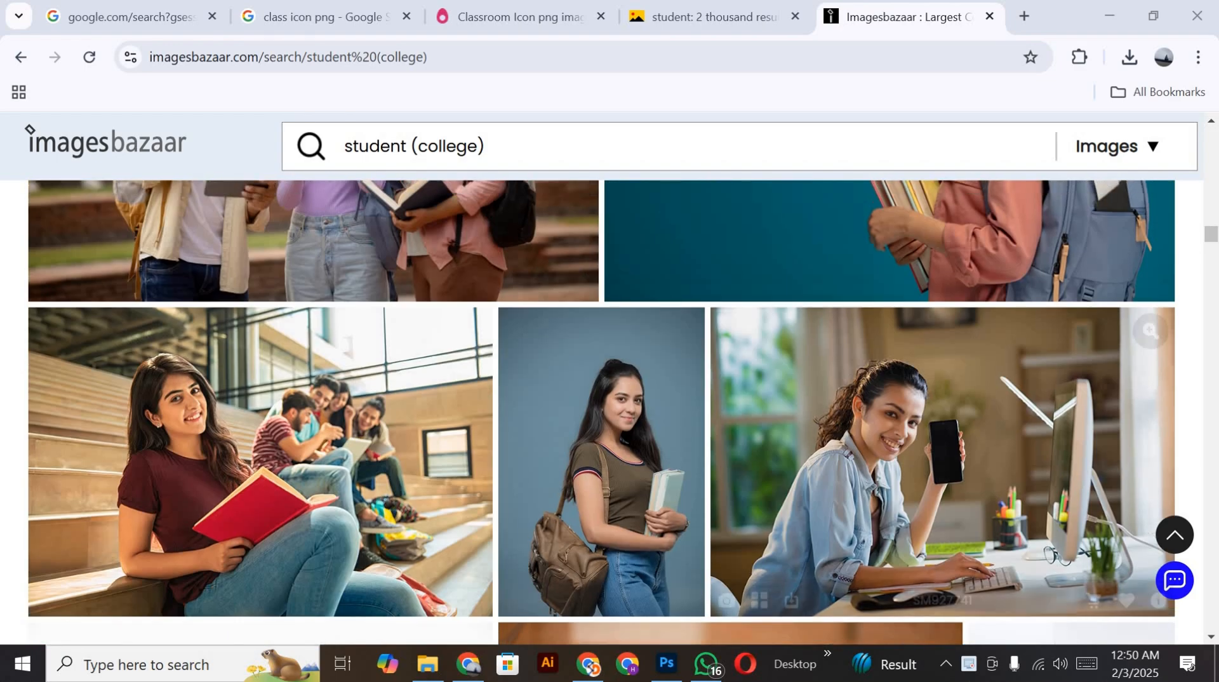
scroll(444, 267, down, 5)
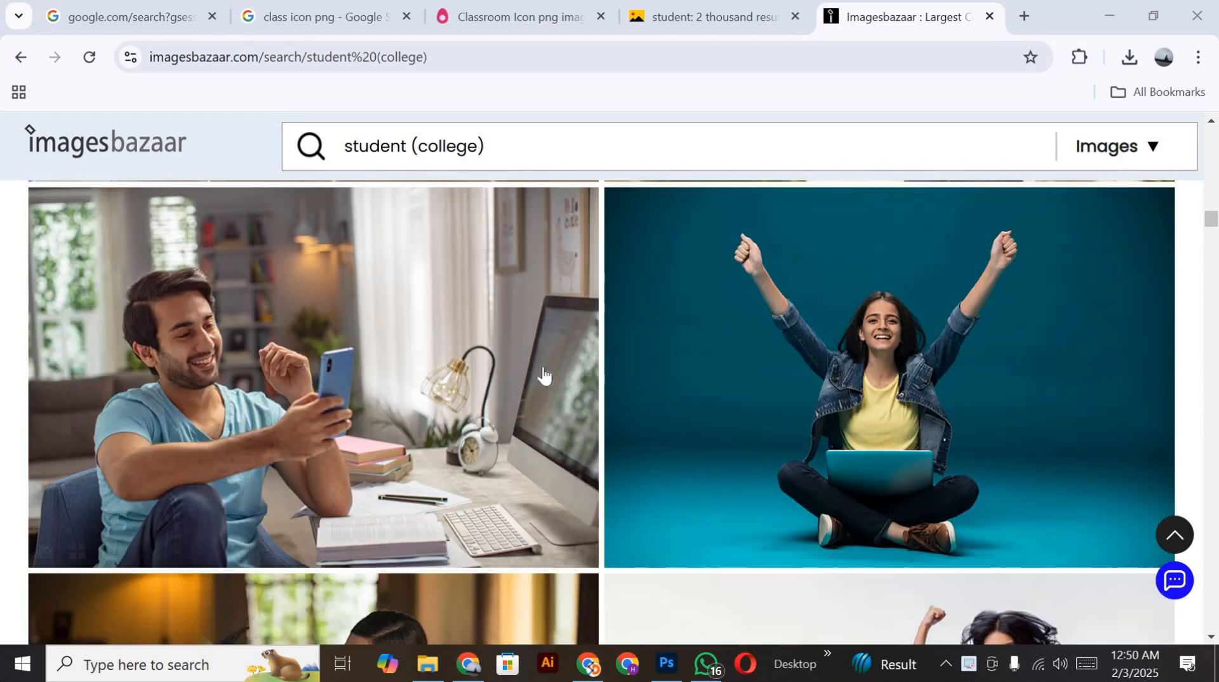
scroll(593, 427, down, 6)
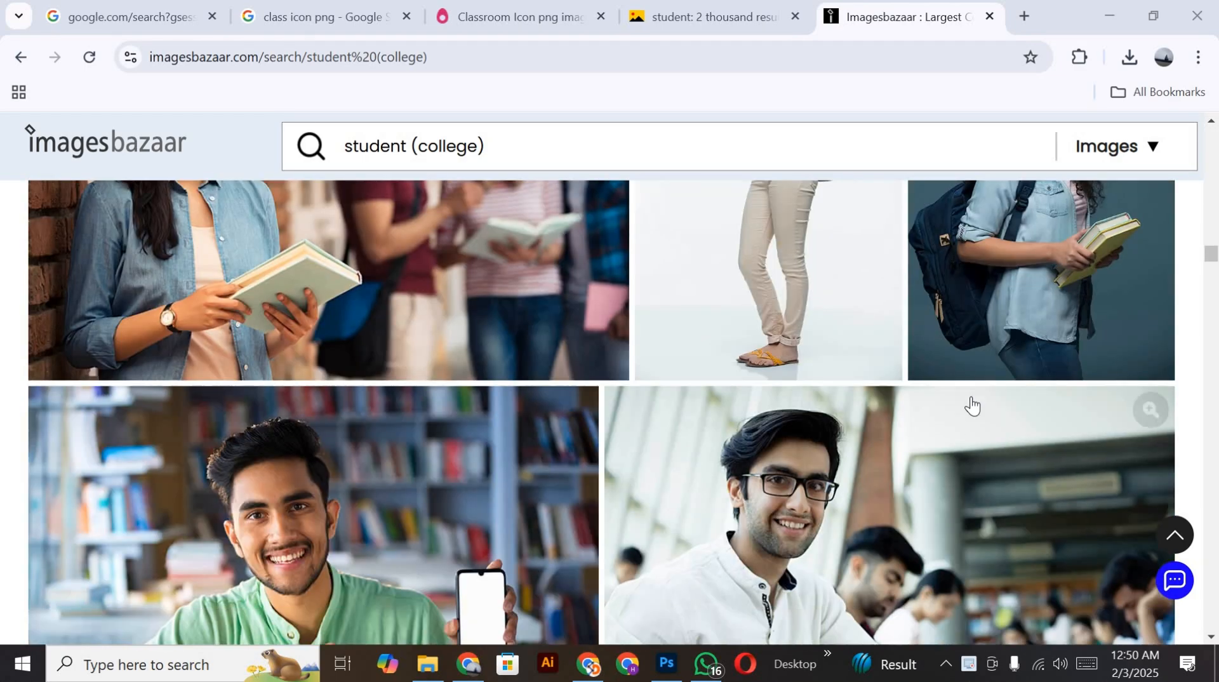
scroll(571, 468, up, 5)
scroll(571, 468, down, 3)
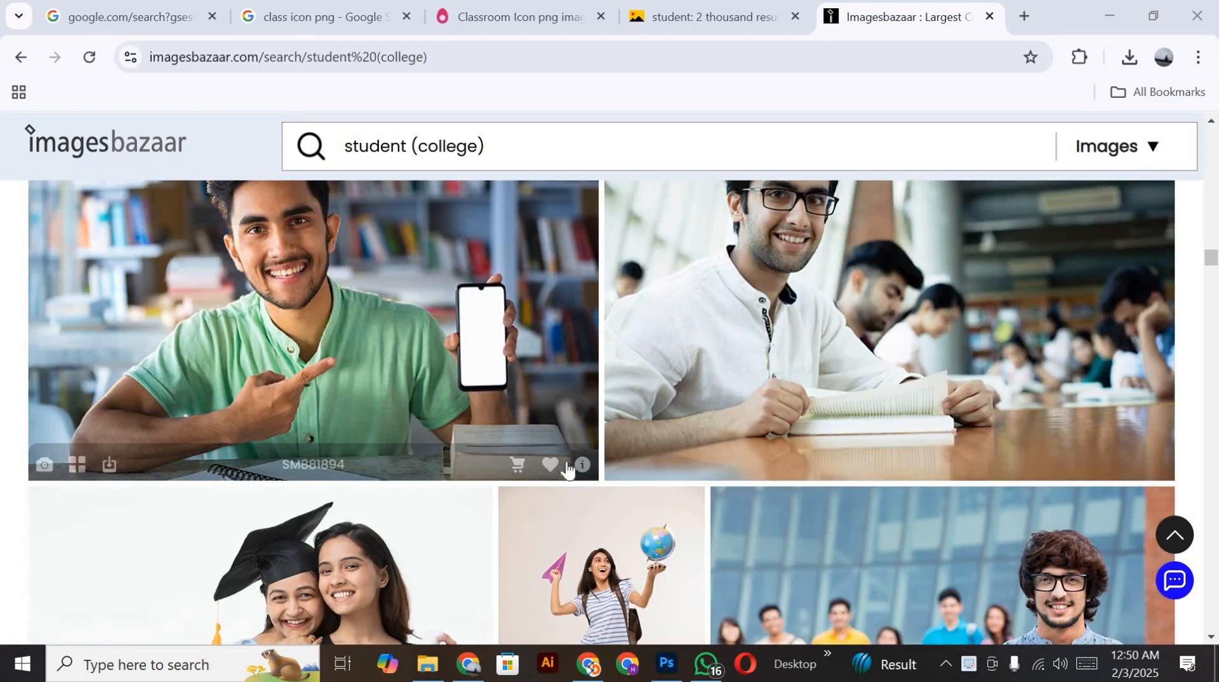
scroll(575, 466, down, 15)
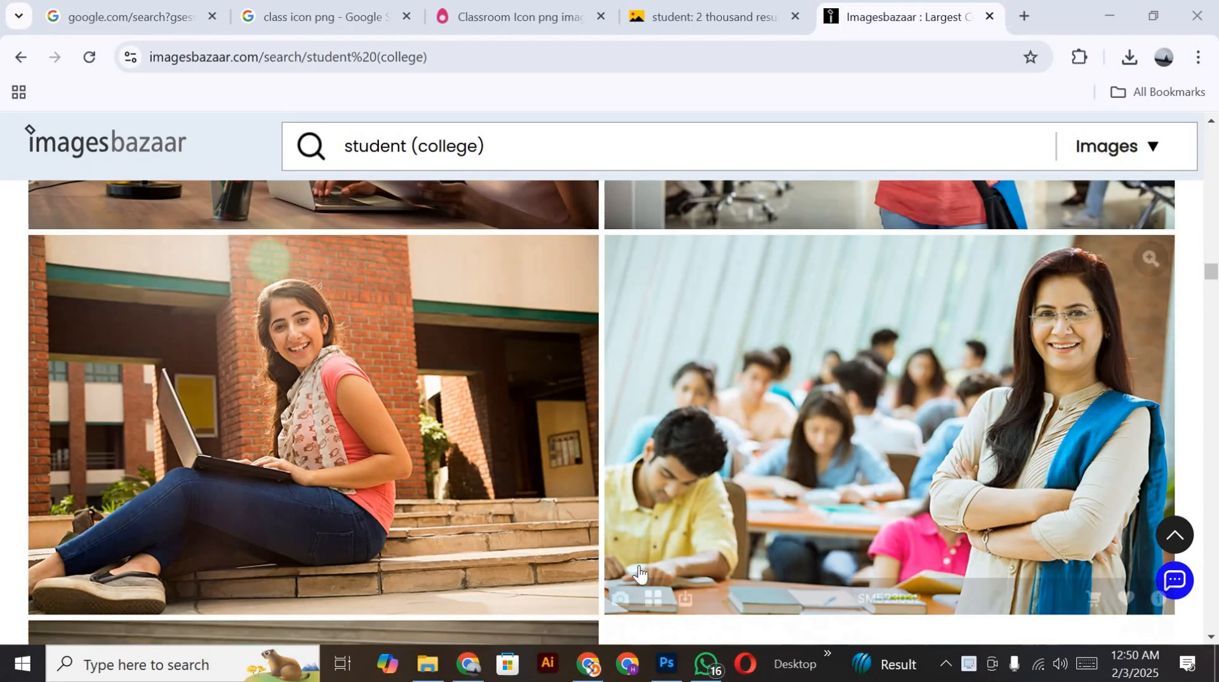
scroll(639, 571, down, 3)
Step: Switch to Photoshop, start placing an embedded image and open the Model folder on New Volume (D:)
click(666, 663)
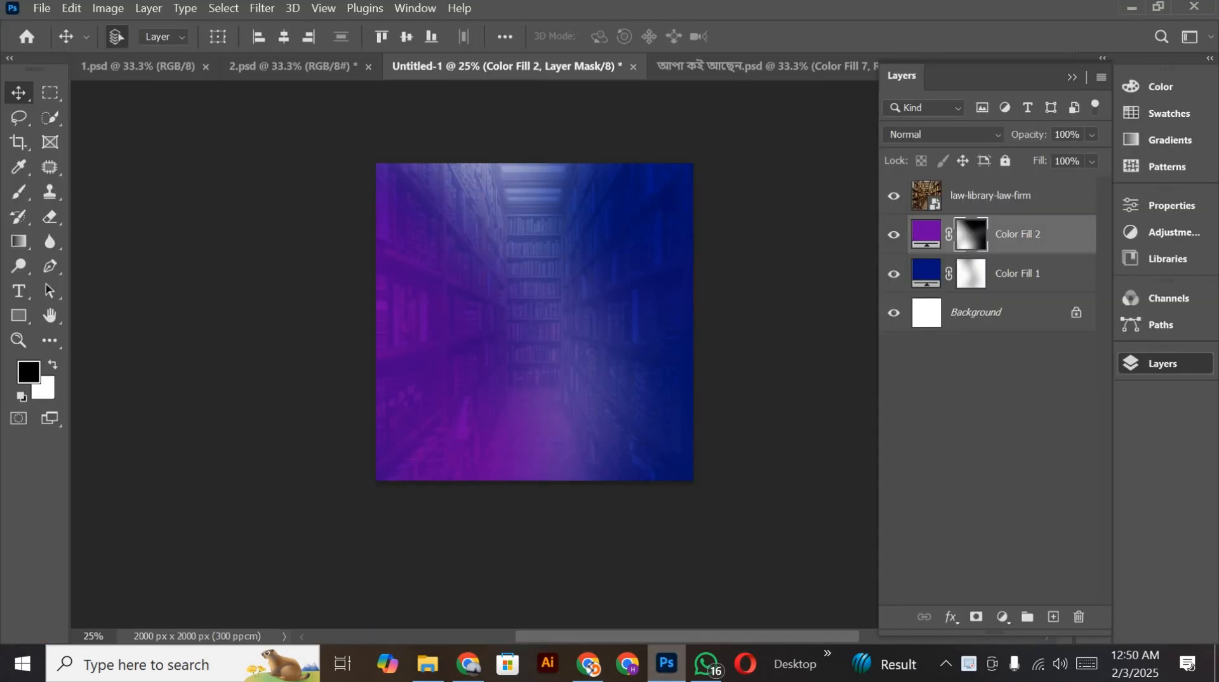
click(43, 9)
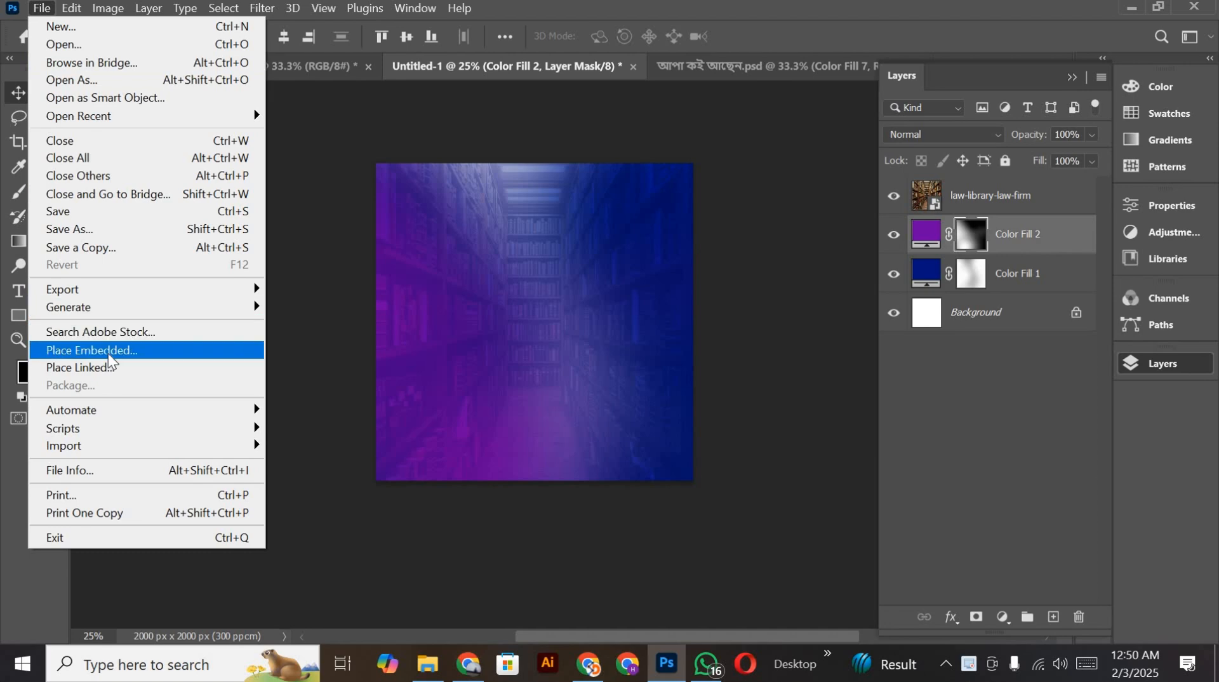
click(108, 351)
scroll(582, 318, down, 3)
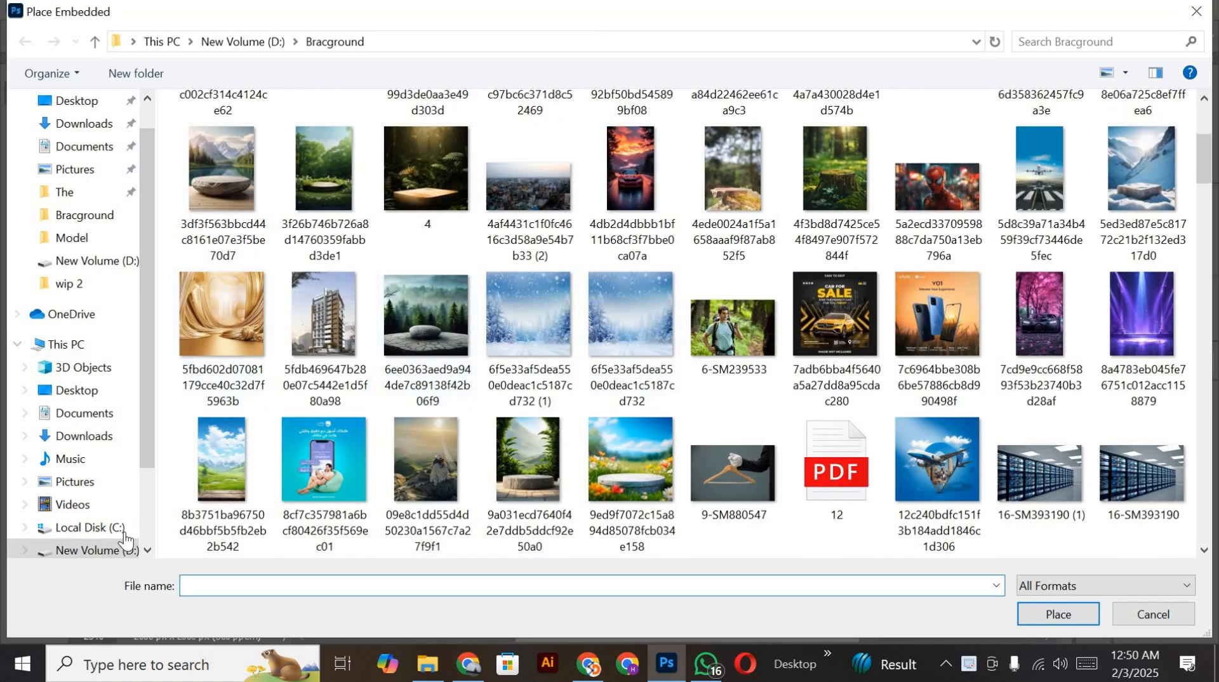
scroll(117, 522, down, 1)
click(94, 483)
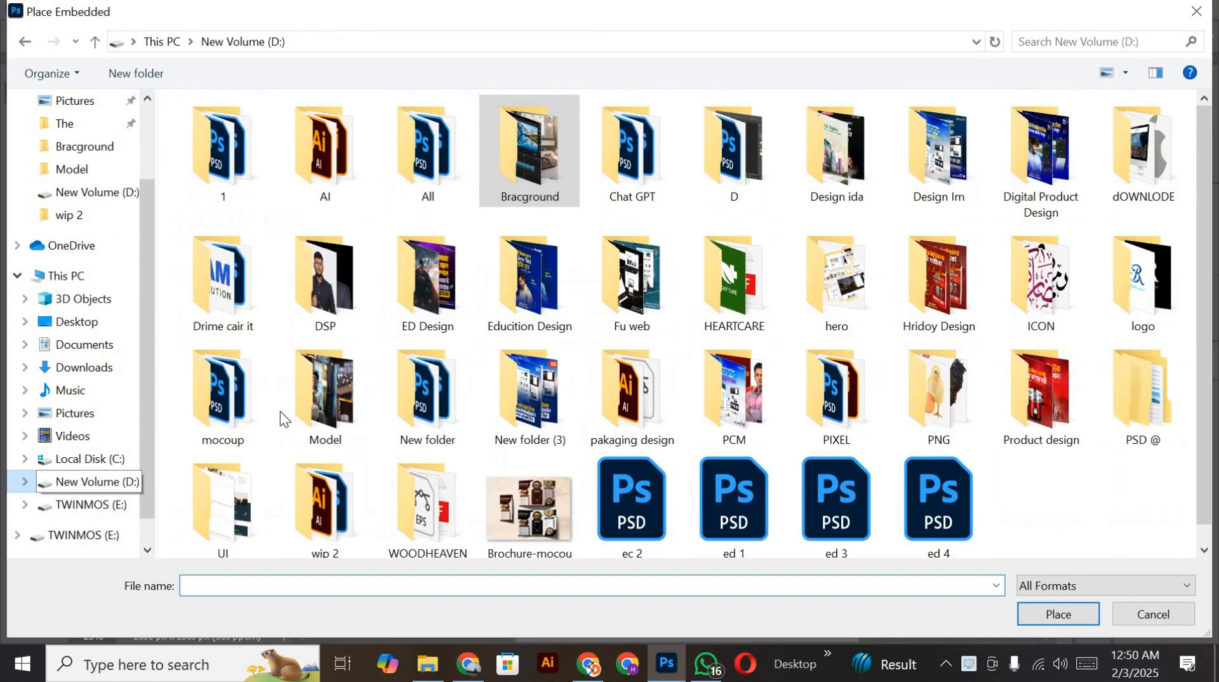
scroll(380, 359, down, 1)
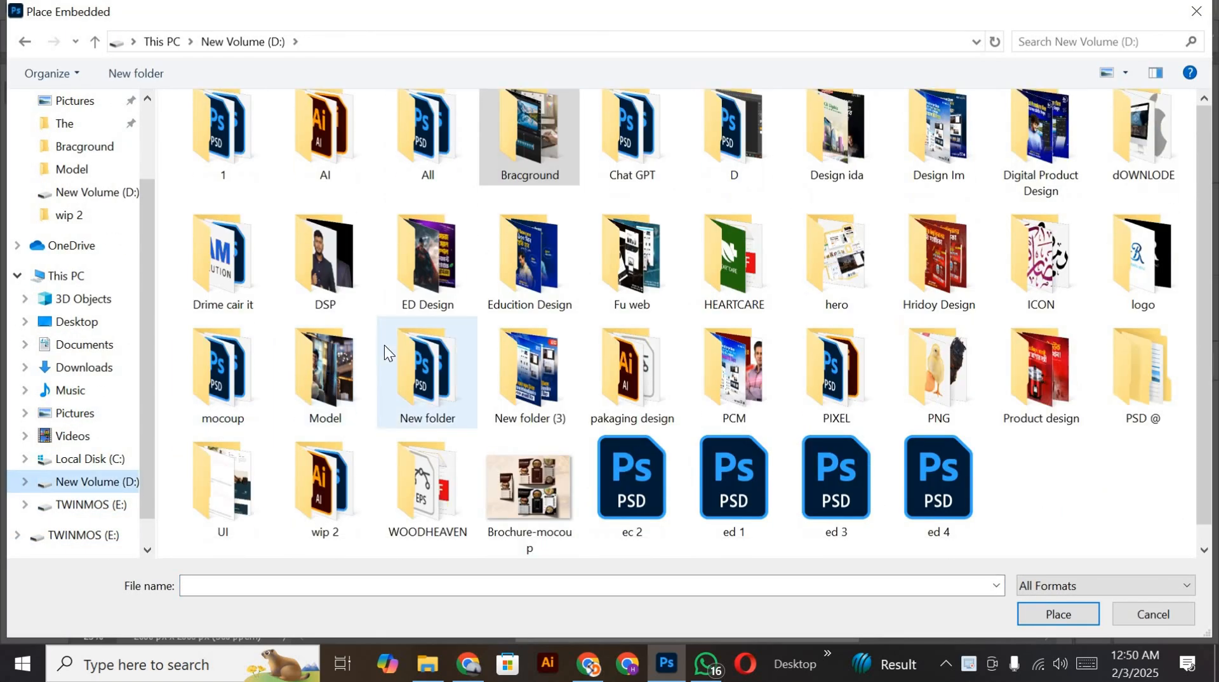
click(327, 399)
double_click(326, 398)
Step: Place the 120-SM672157 student photo along the canvas's bottom edge and move its layer above the law-library-law-firm layer
scroll(561, 326, down, 10)
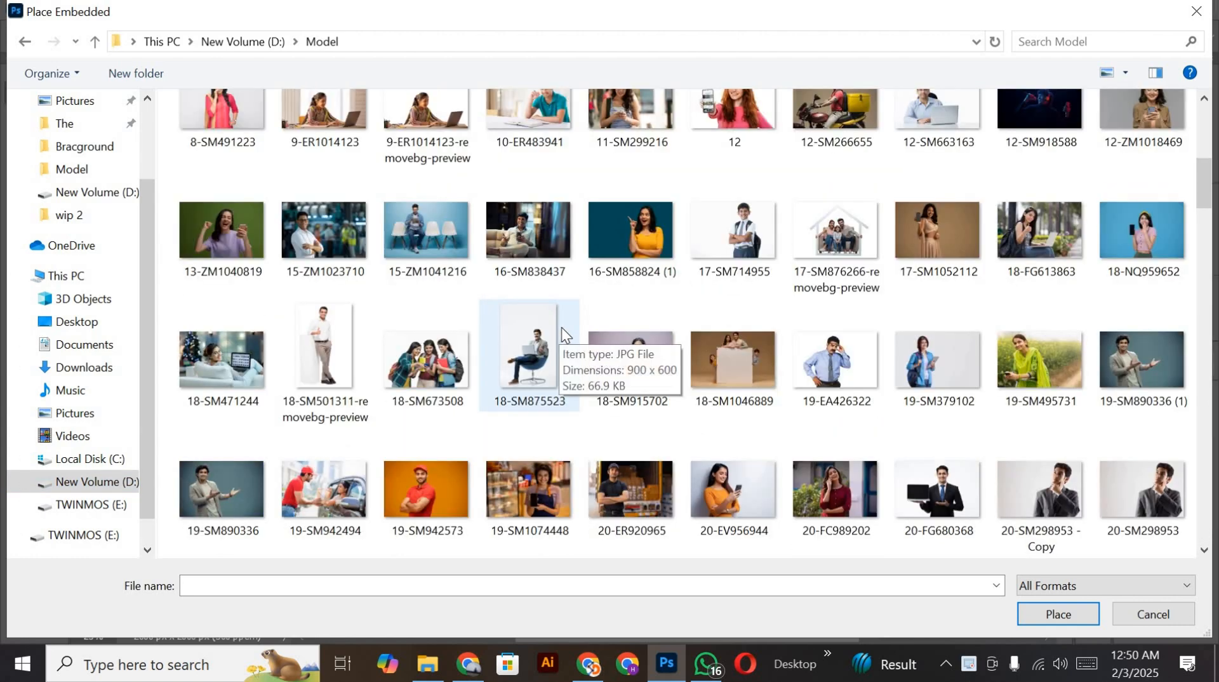
scroll(564, 326, down, 8)
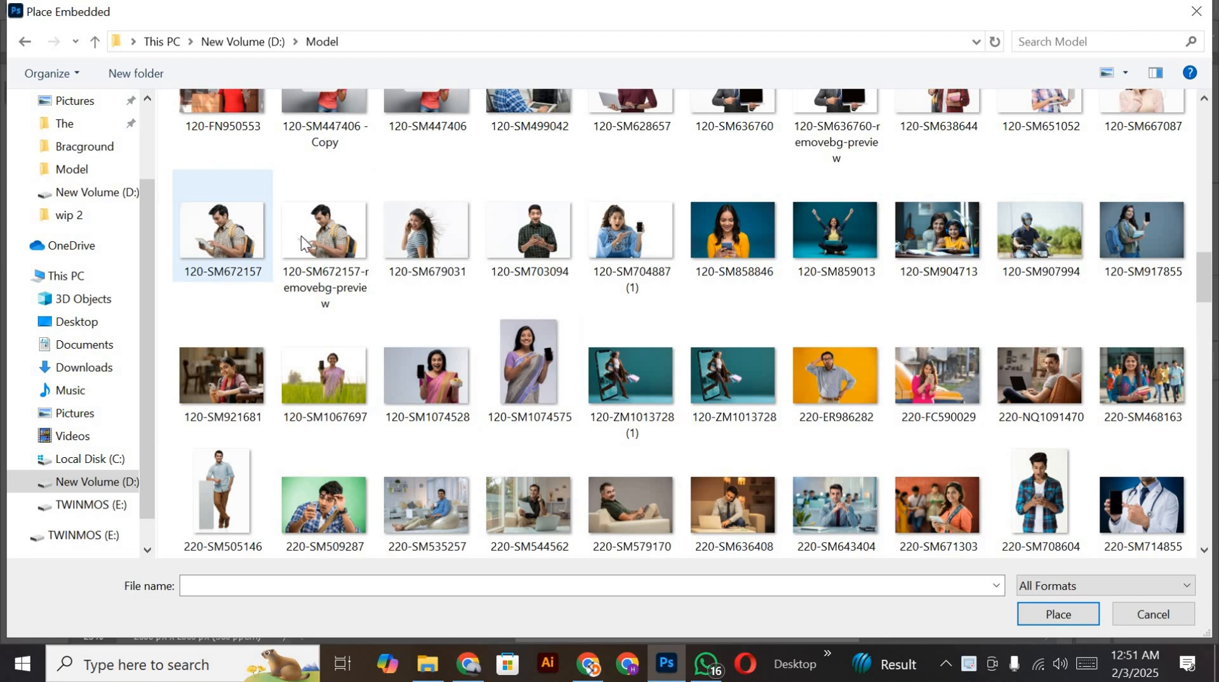
double_click(241, 254)
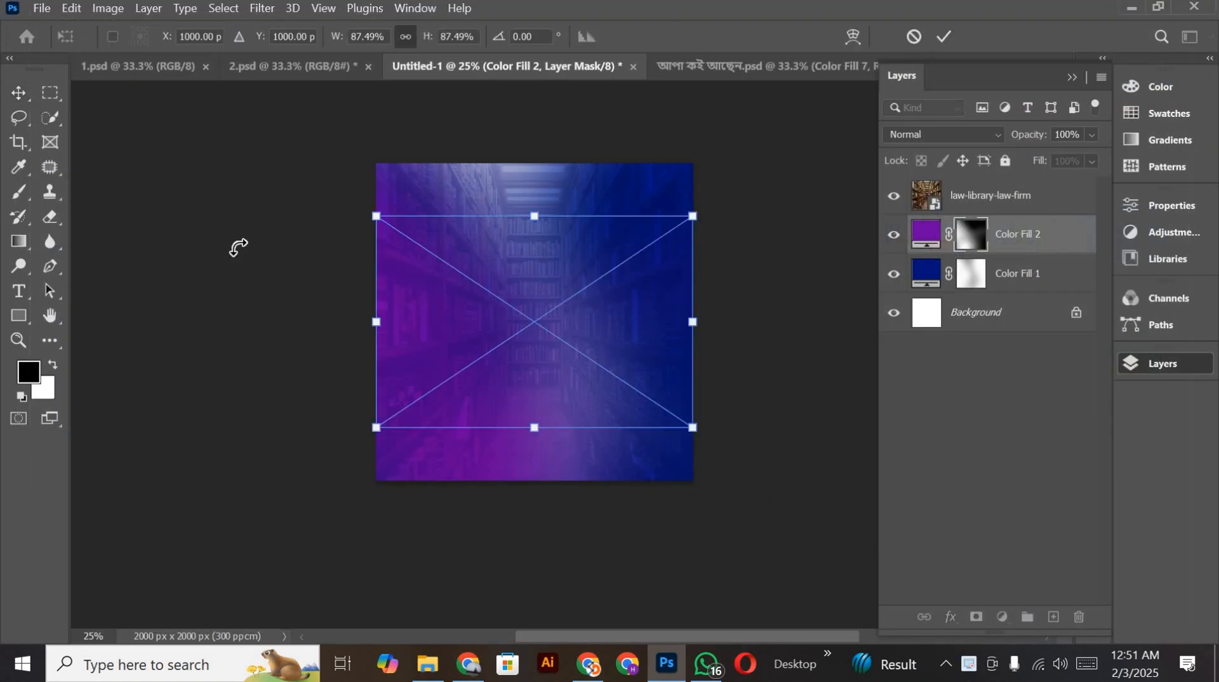
drag(535, 314, 536, 363)
drag(978, 245, 974, 189)
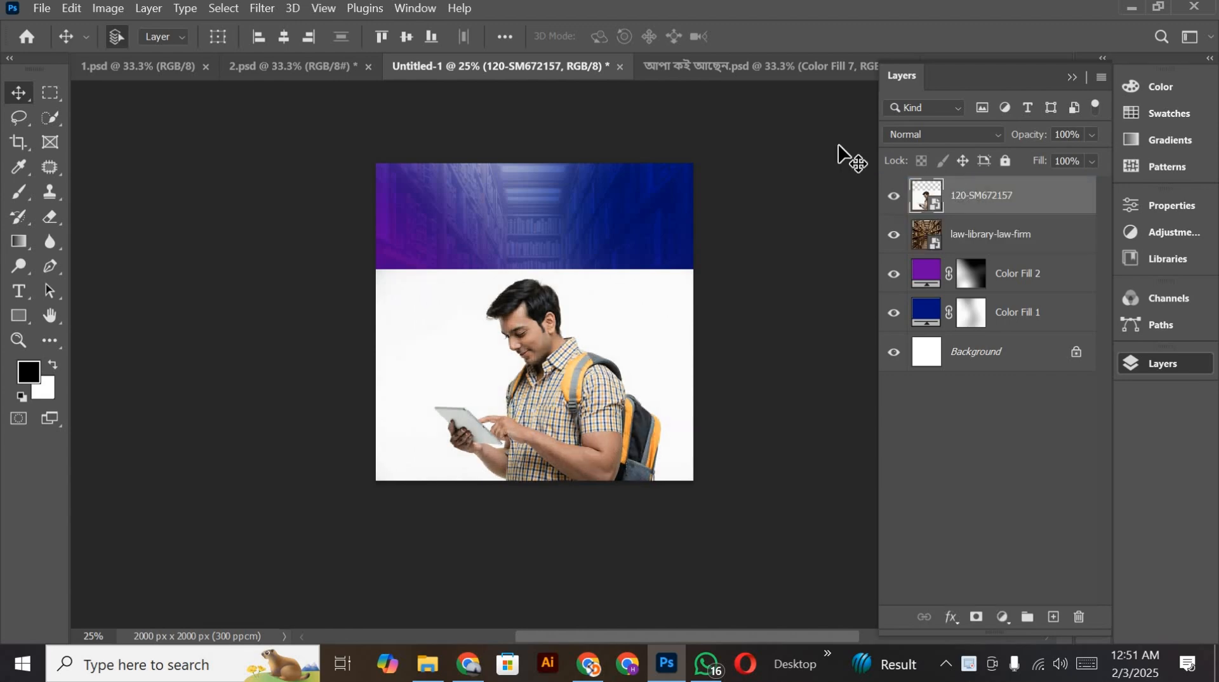
Step: Start placing another embedded image and browse the Model folder for a background-free version of the student photo
click(44, 10)
click(85, 349)
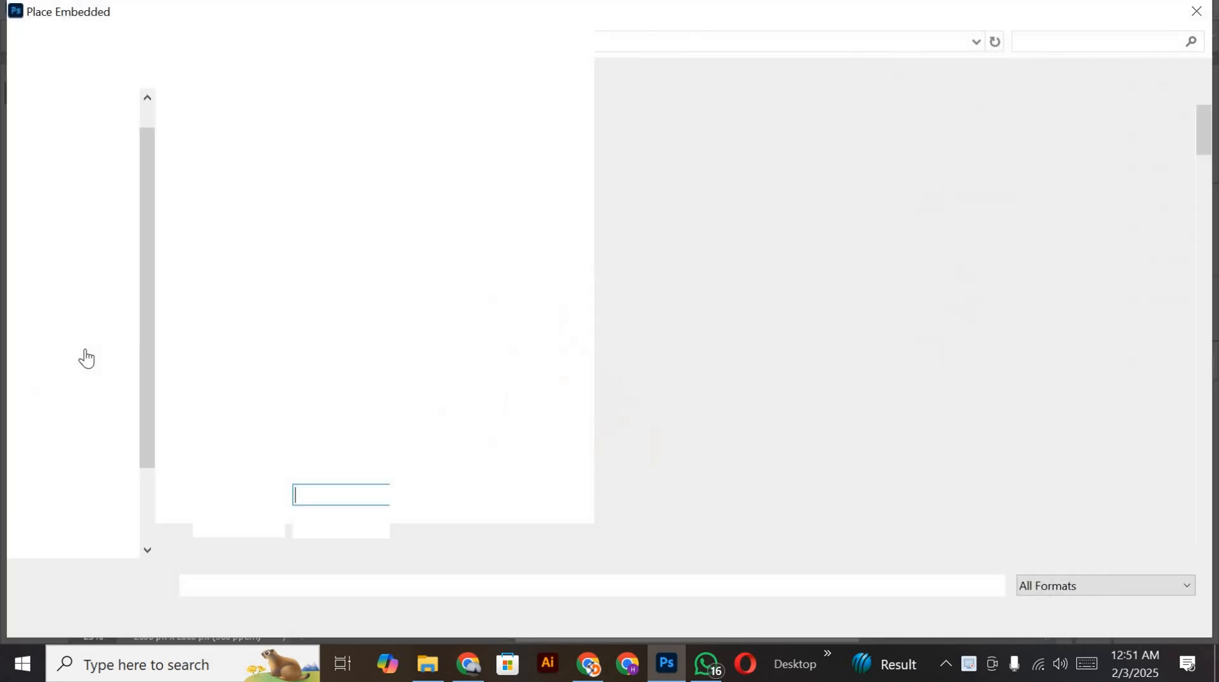
scroll(381, 330, down, 6)
scroll(388, 320, up, 7)
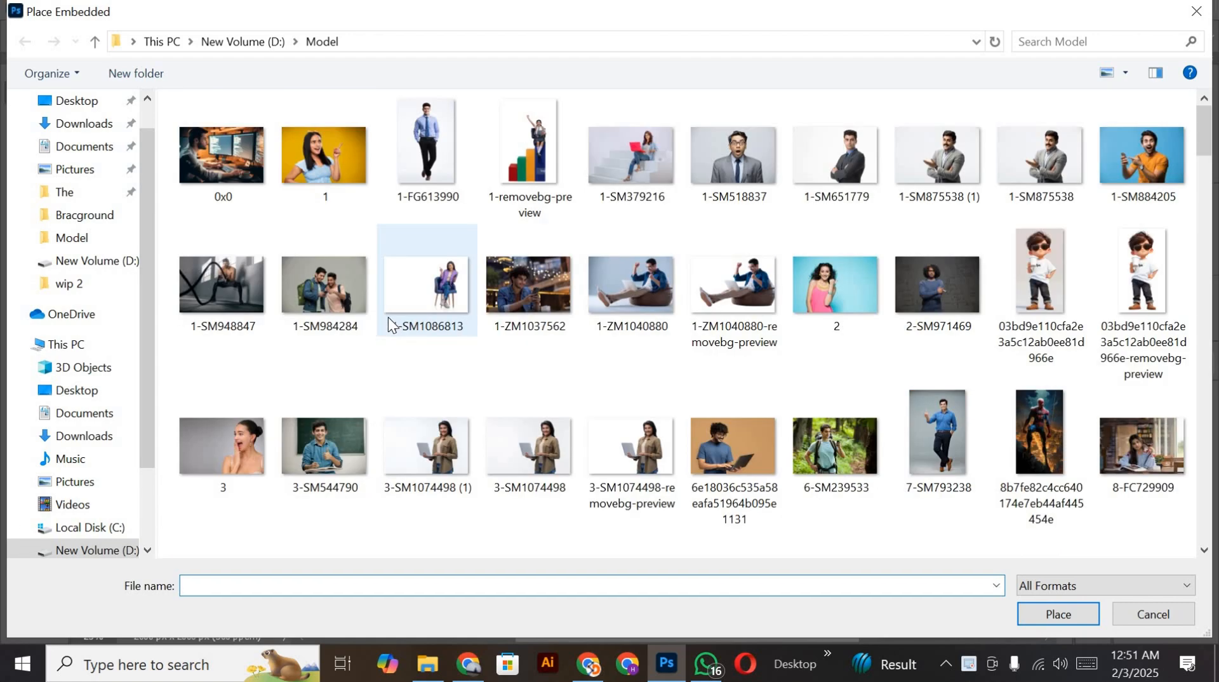
scroll(387, 337, down, 12)
scroll(389, 355, down, 15)
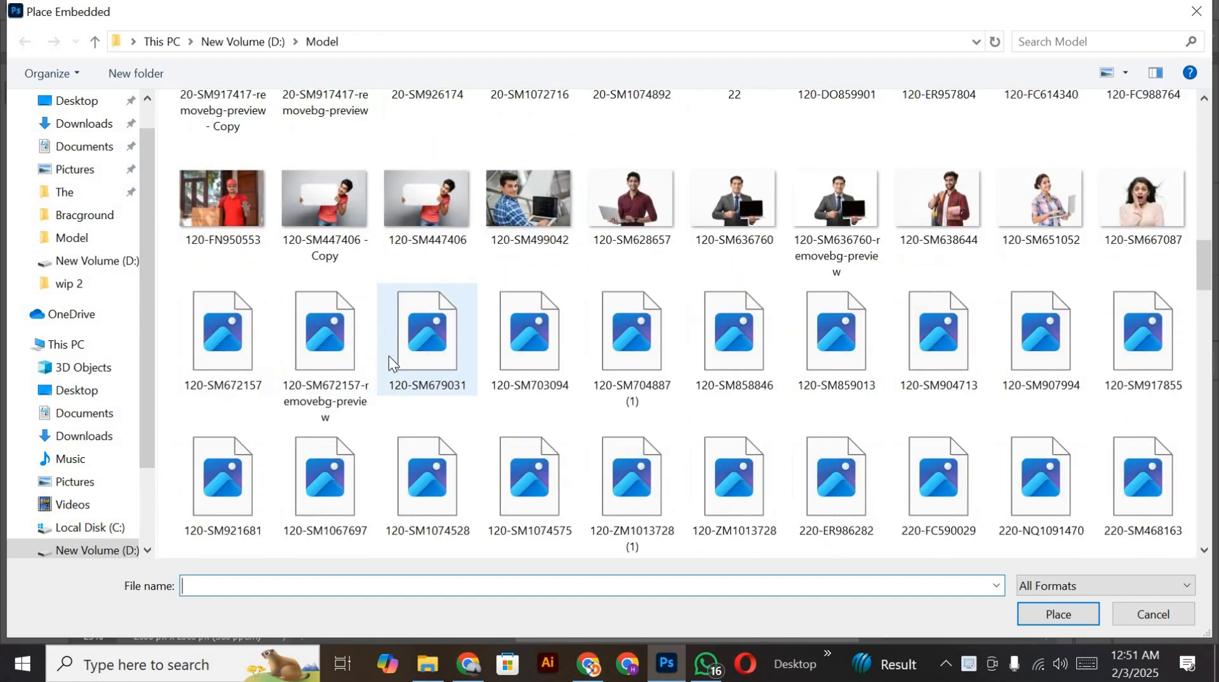
scroll(389, 365, down, 20)
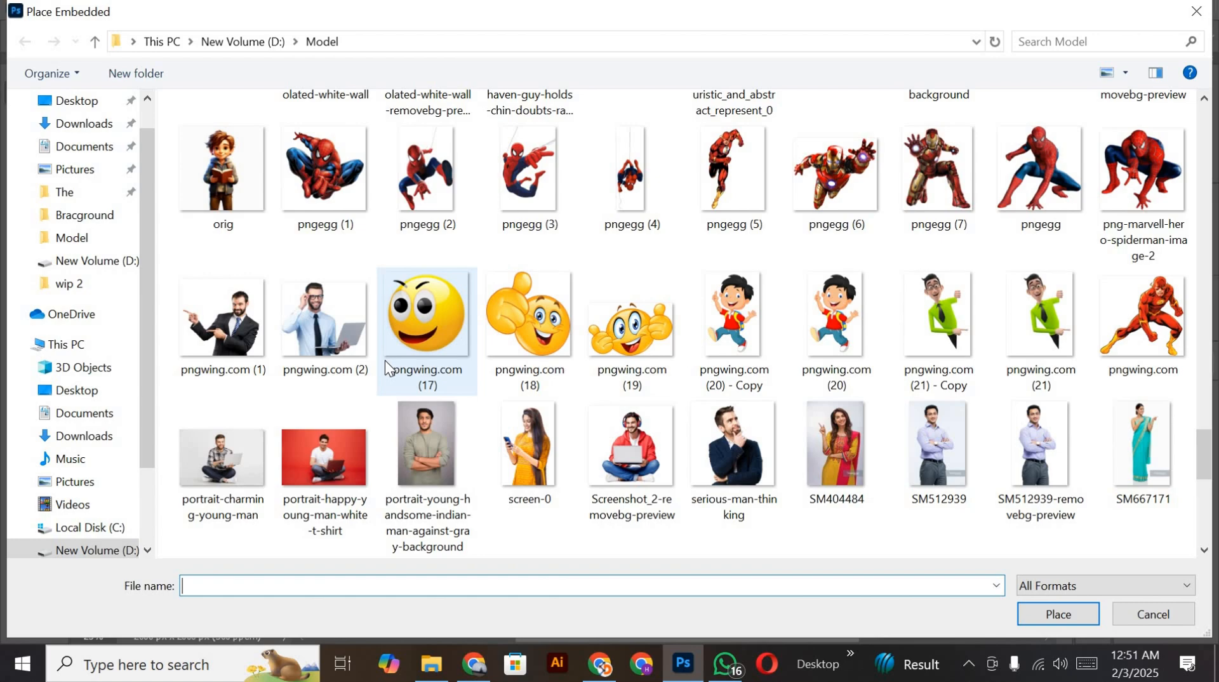
scroll(386, 359, down, 9)
scroll(388, 336, down, 3)
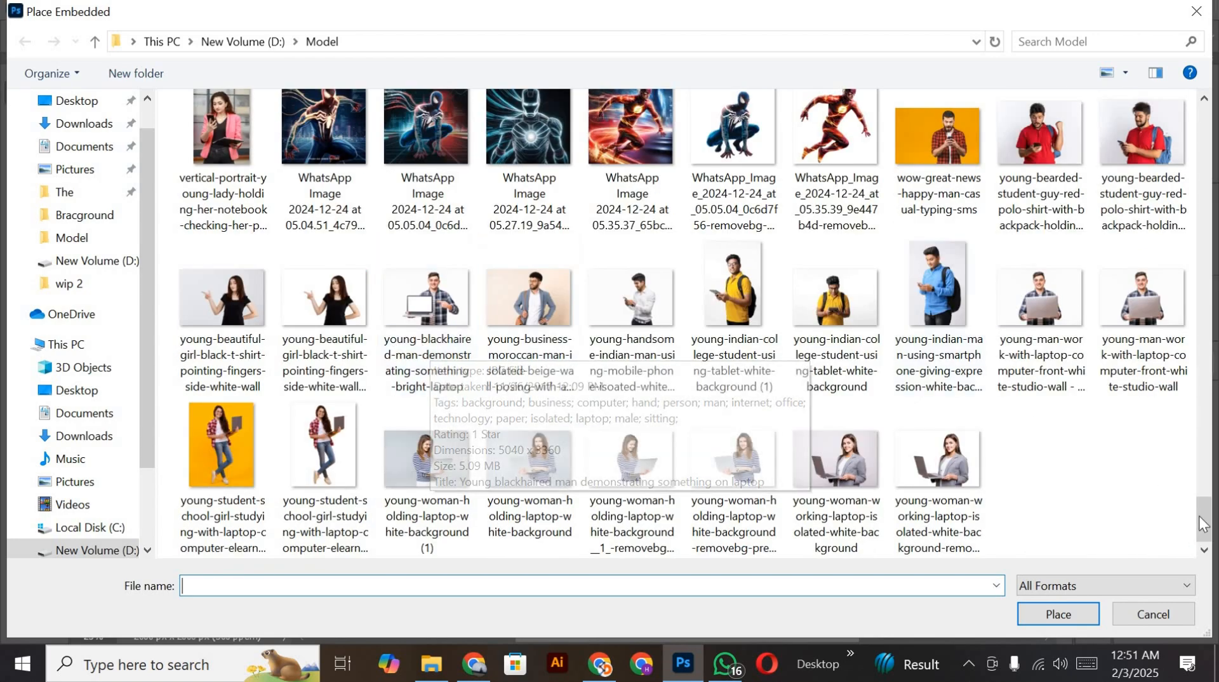
Step: Place 120-SM672157-removebg-preview exactly over the student photo at the bottom of the canvas
drag(1200, 508, 1197, 271)
double_click(305, 235)
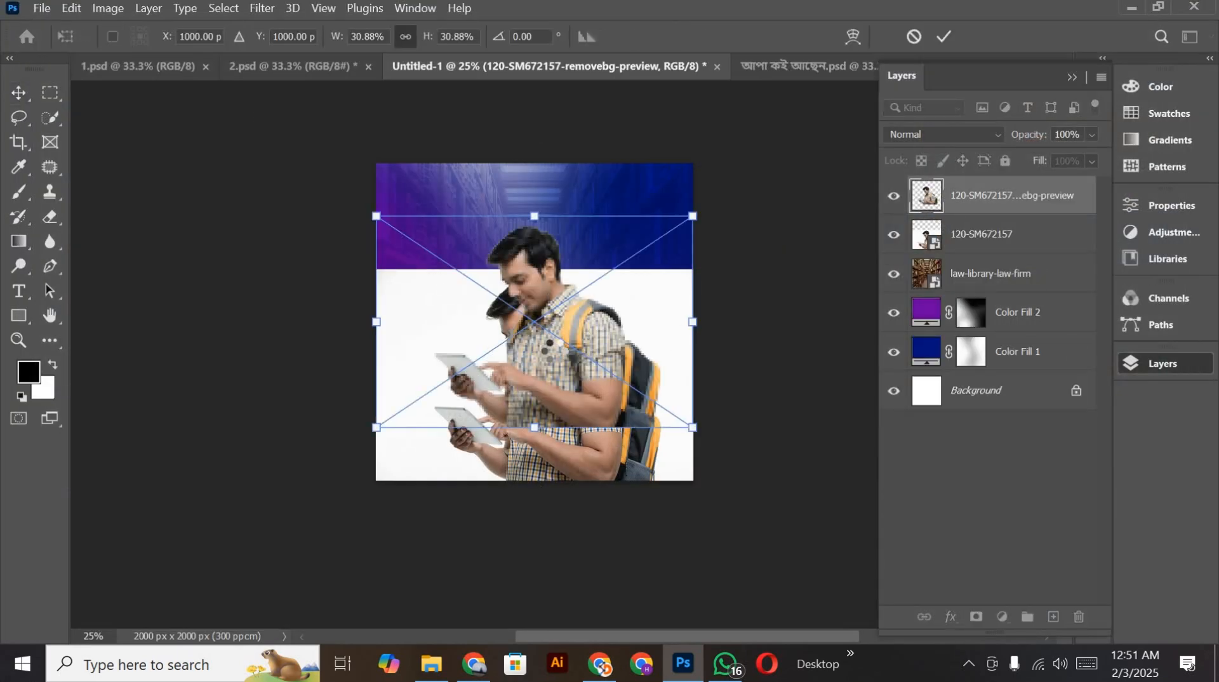
drag(553, 311, 554, 365)
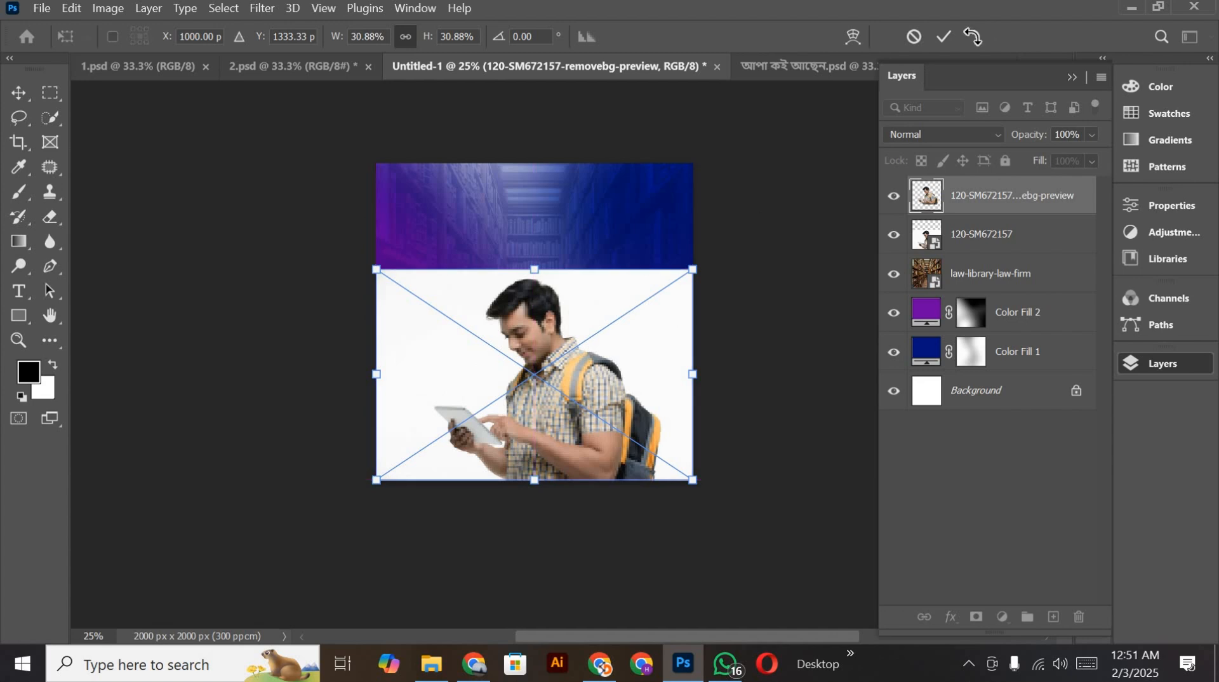
click(947, 37)
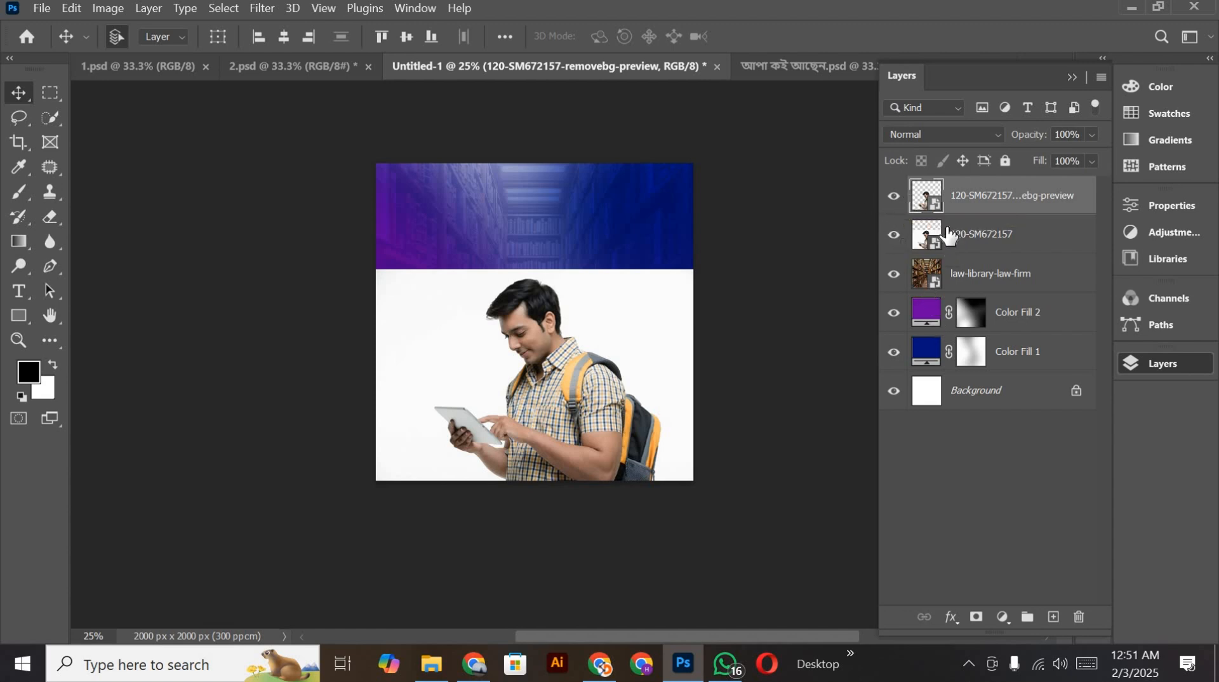
Step: Mask the 120-SM672157 photo to the outline of the removebg-preview layer and delete that cut-out layer
ctrl+click(924, 202)
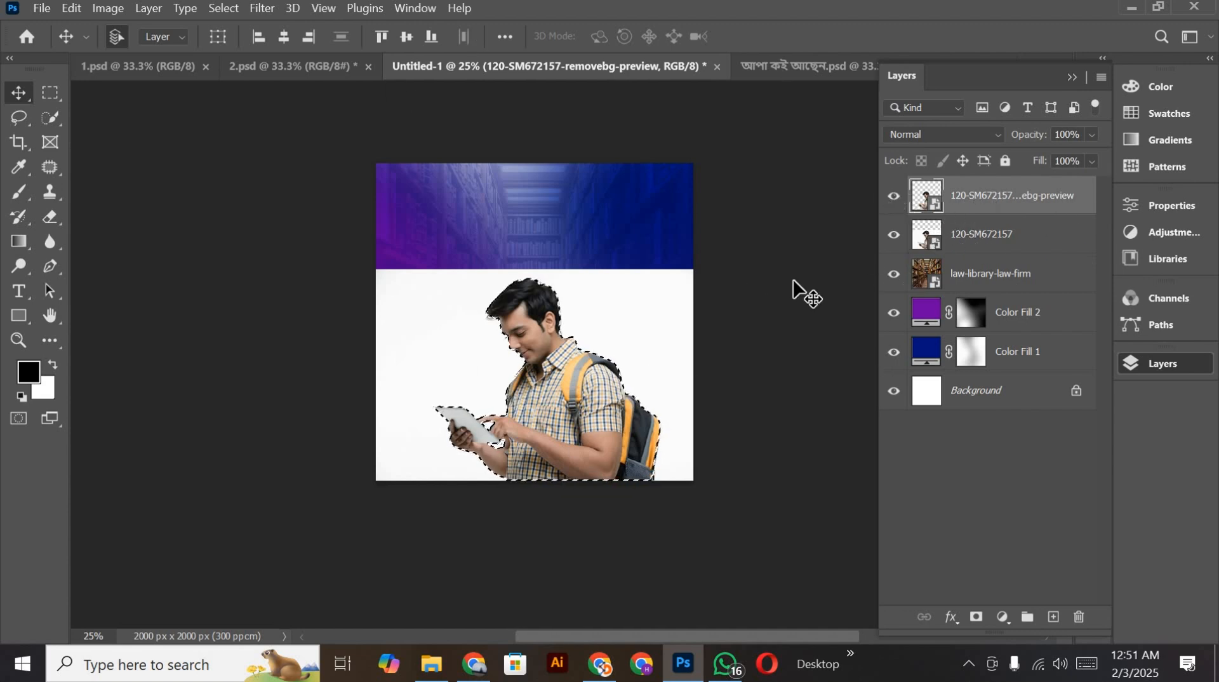
click(897, 249)
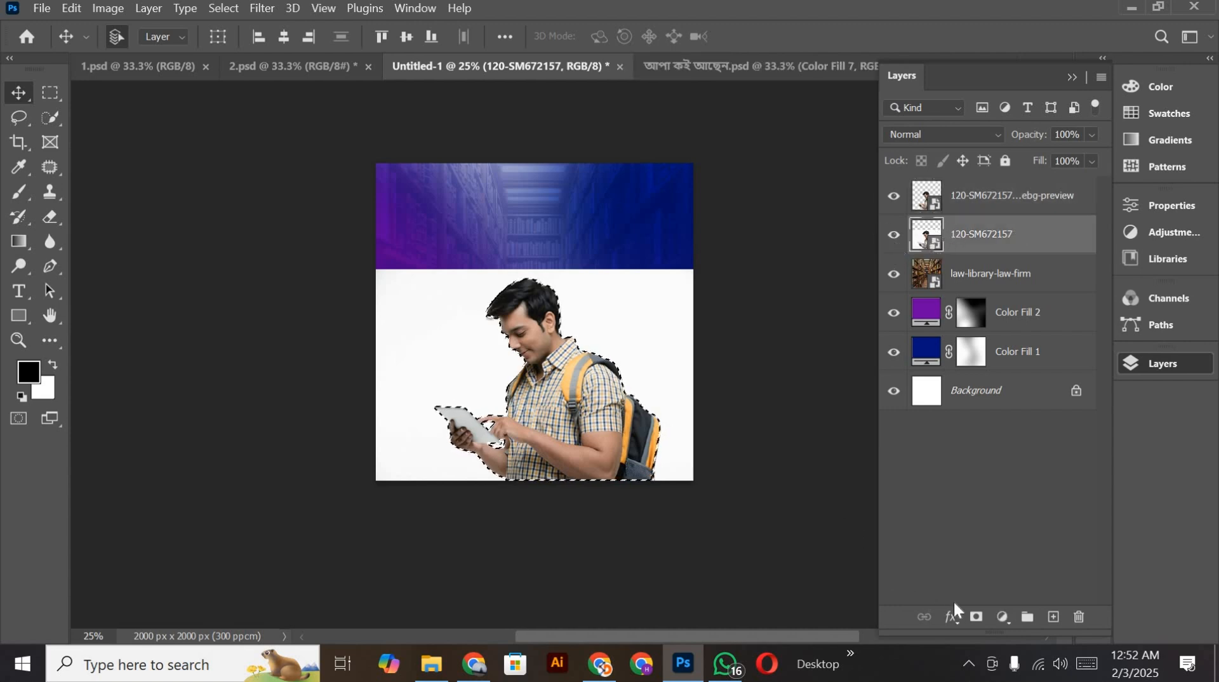
click(976, 616)
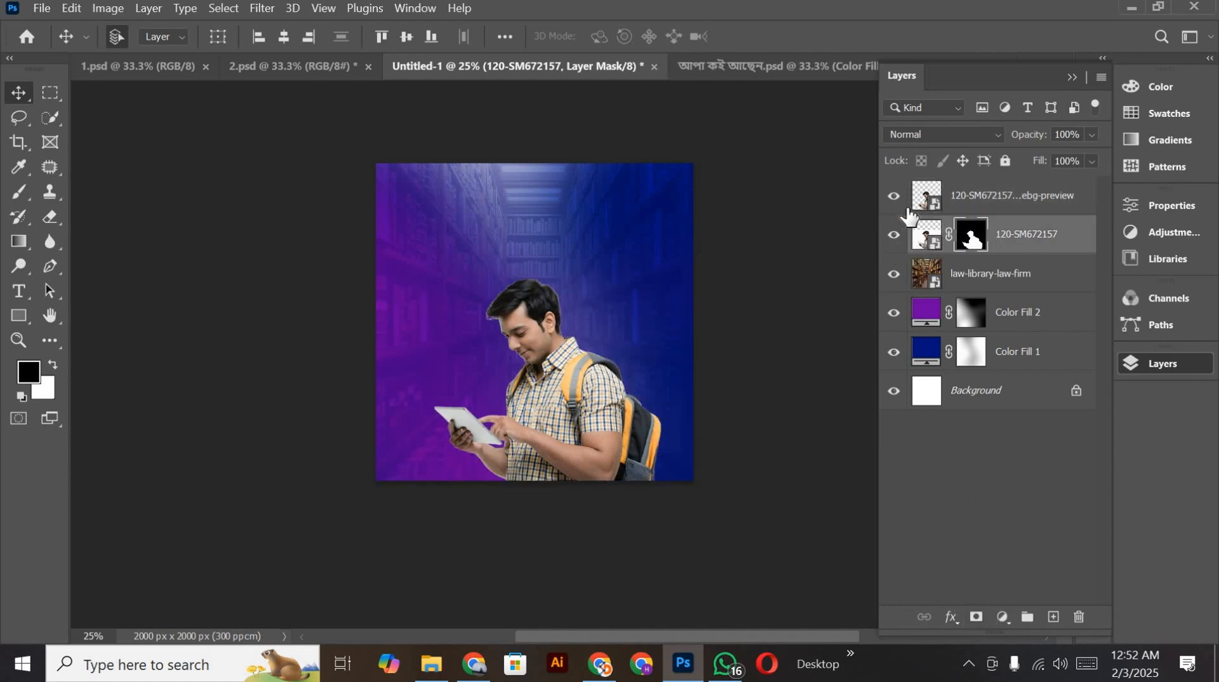
click(998, 199)
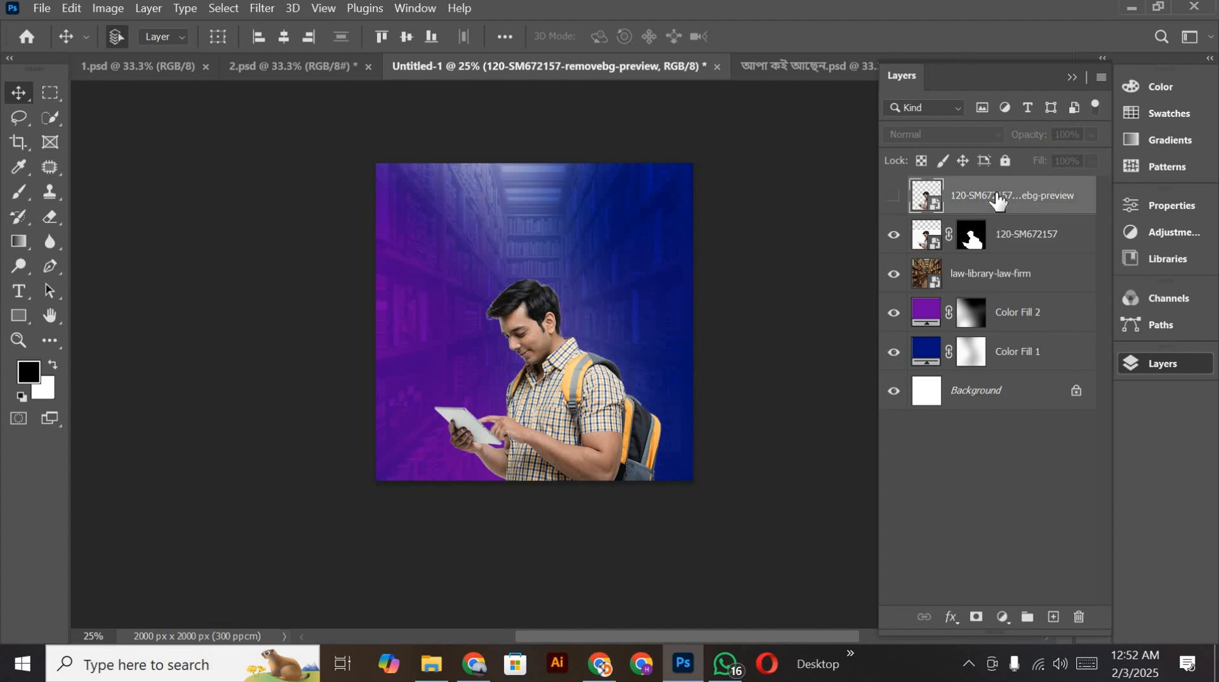
key(Delete)
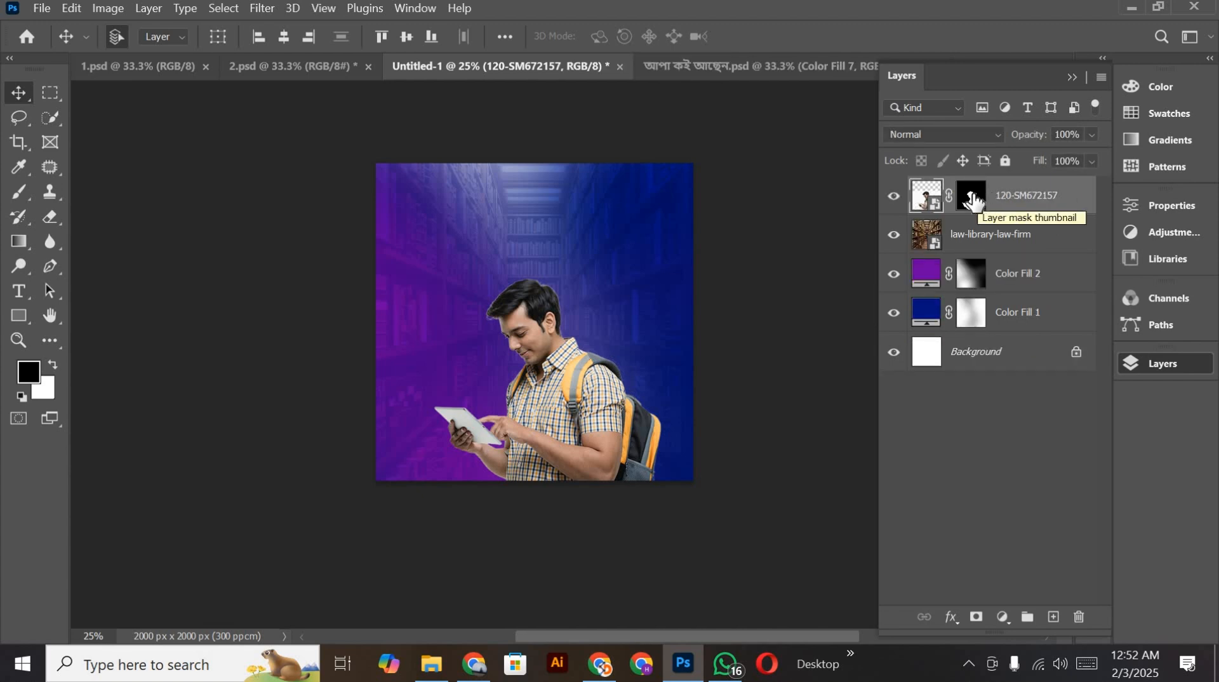
Step: Apply the Minimum filter with a 1-pixel radius and Squareness preserved to the student photo's layer mask
click(971, 197)
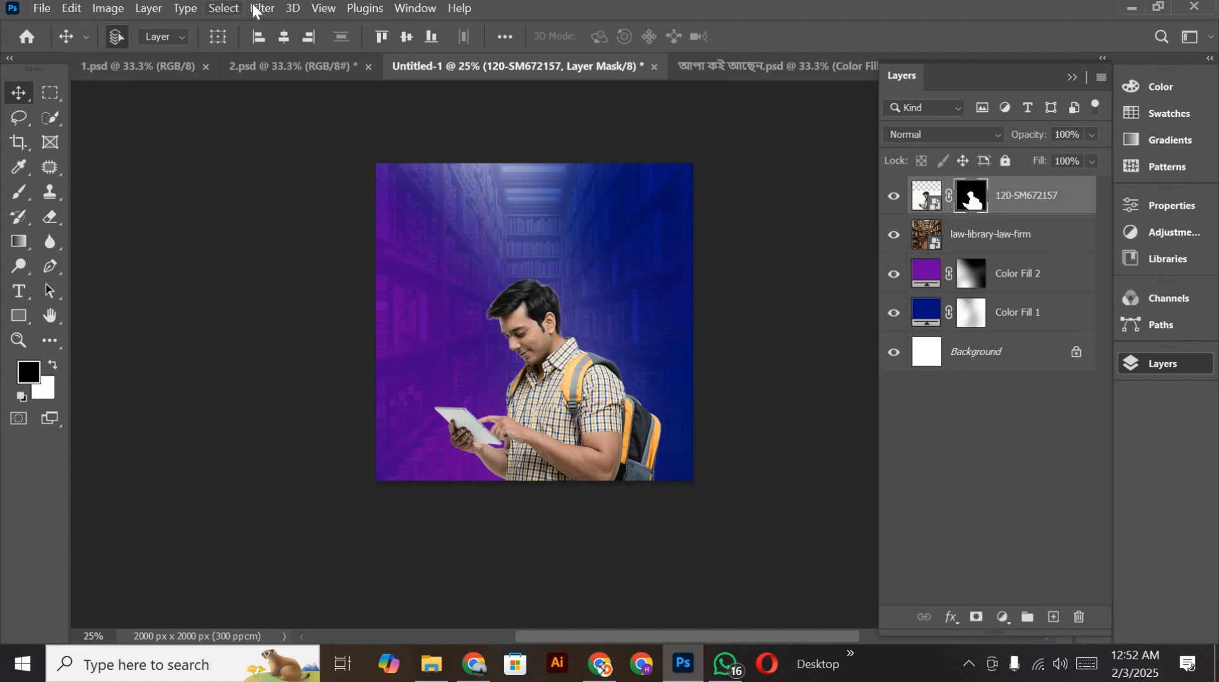
click(257, 8)
mouse_move(294, 392)
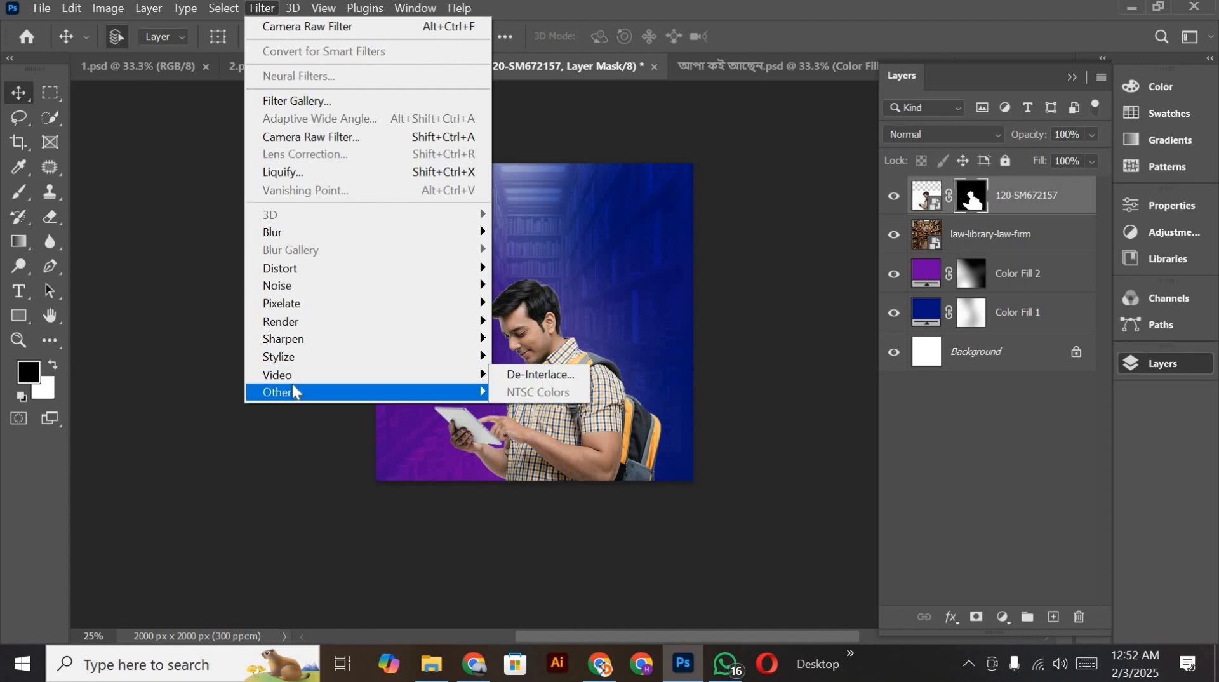
click(516, 465)
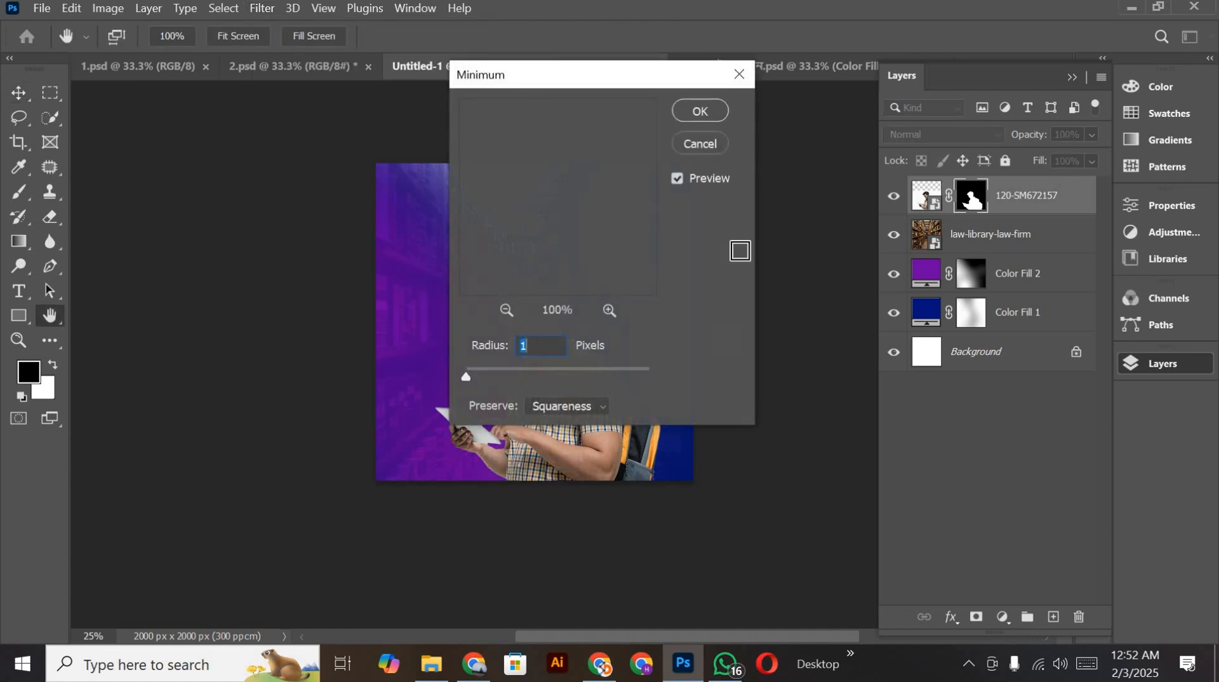
click(722, 112)
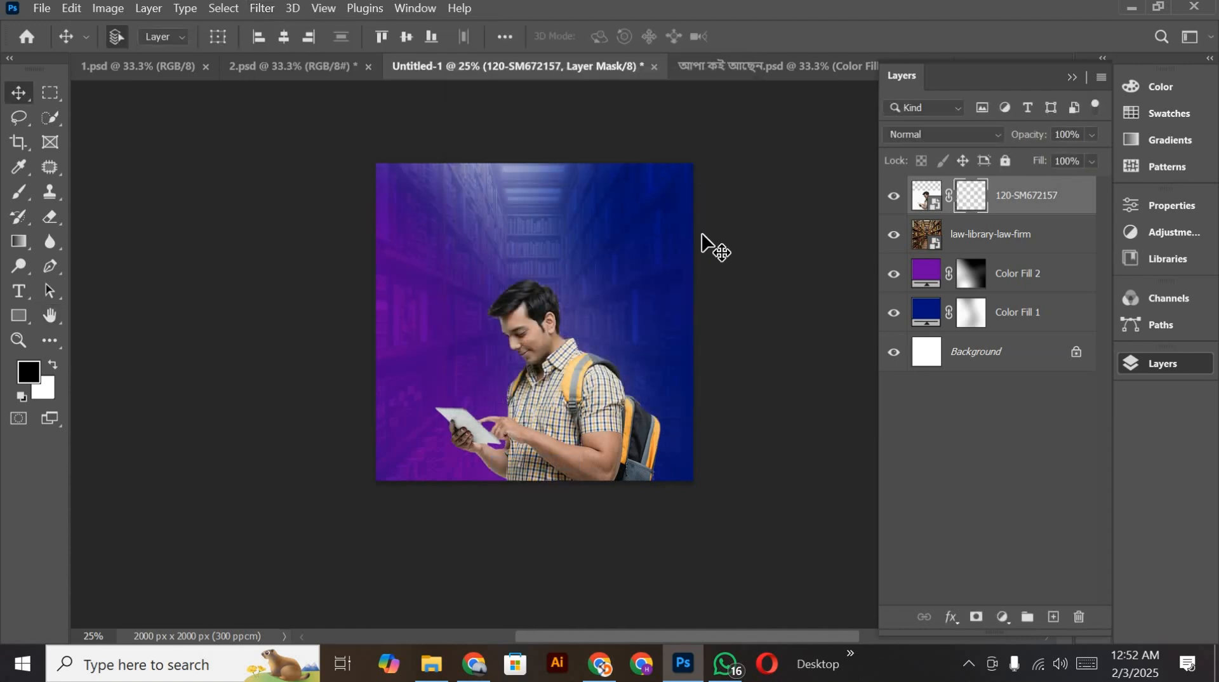
scroll(586, 444, up, 2)
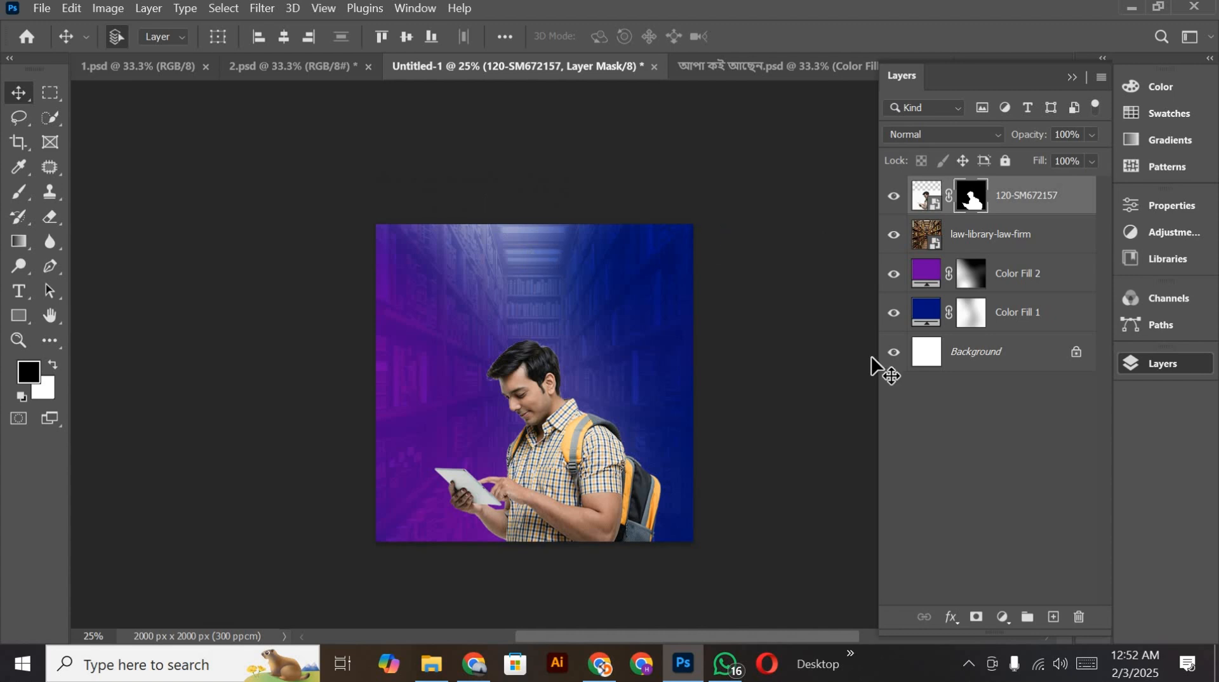
Step: Add a Brightness/Contrast adjustment clipped to the student photo, with brightness 20 and contrast 24
click(1002, 616)
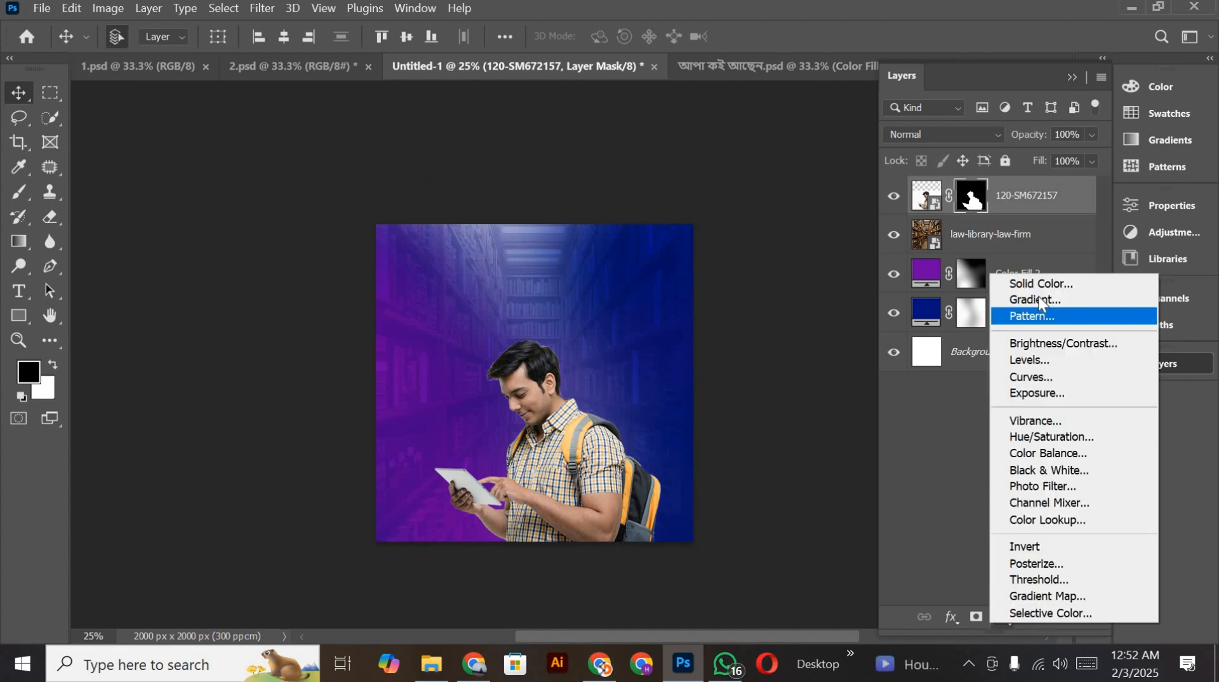
click(1065, 350)
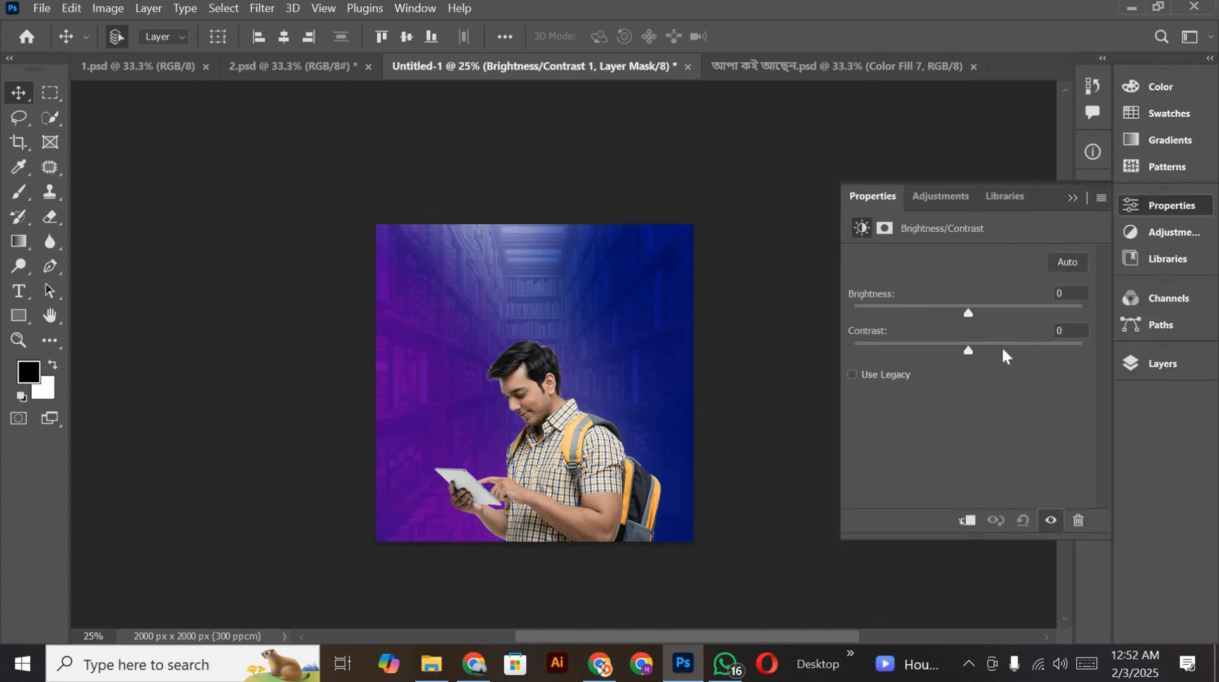
click(968, 521)
drag(969, 312, 997, 351)
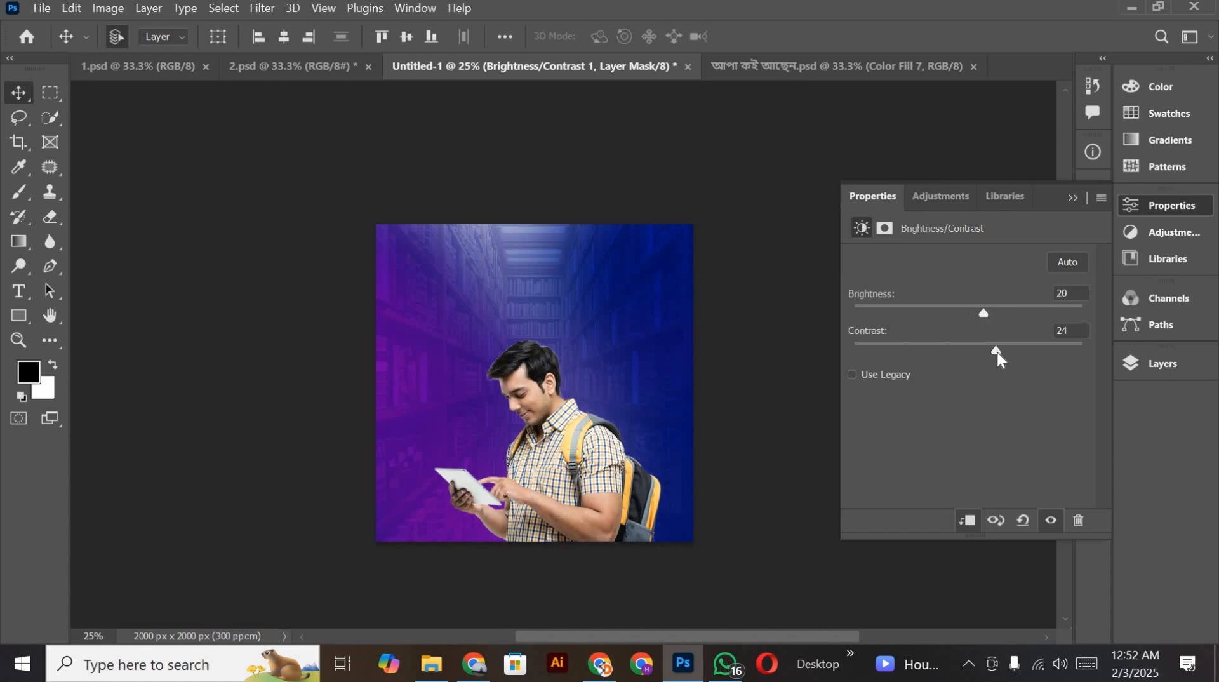
Step: Add an Exposure adjustment clipped to the student photo, with exposure set to +0.56
click(1165, 367)
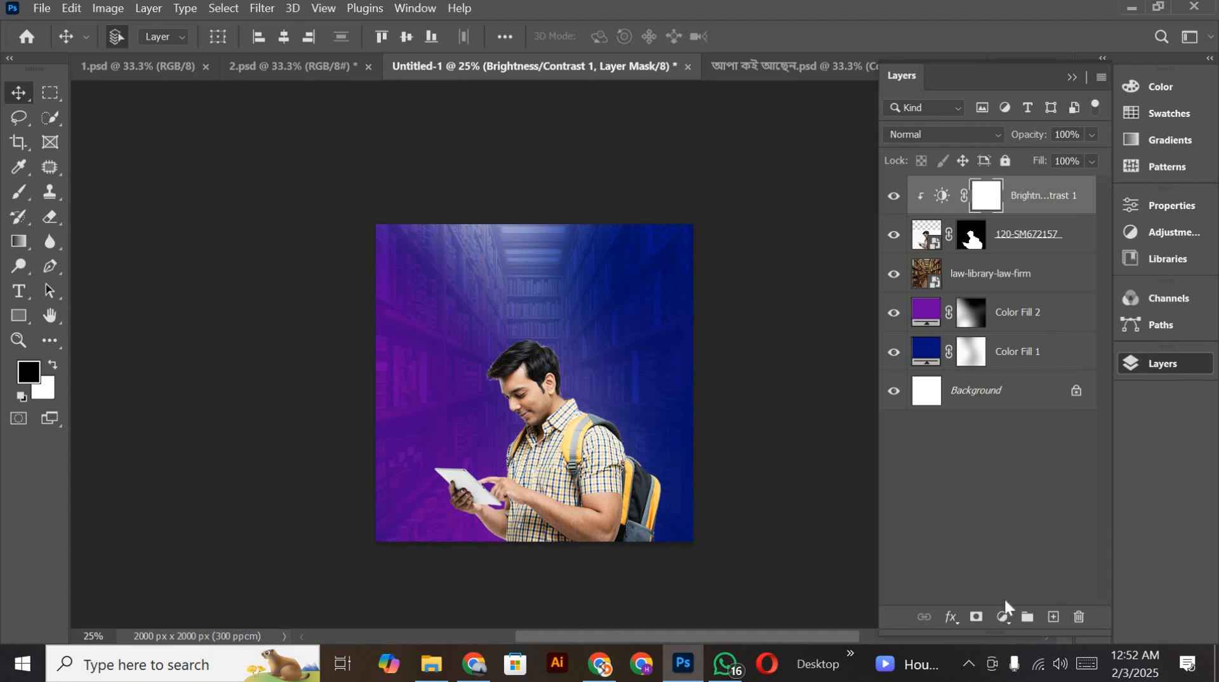
click(1002, 617)
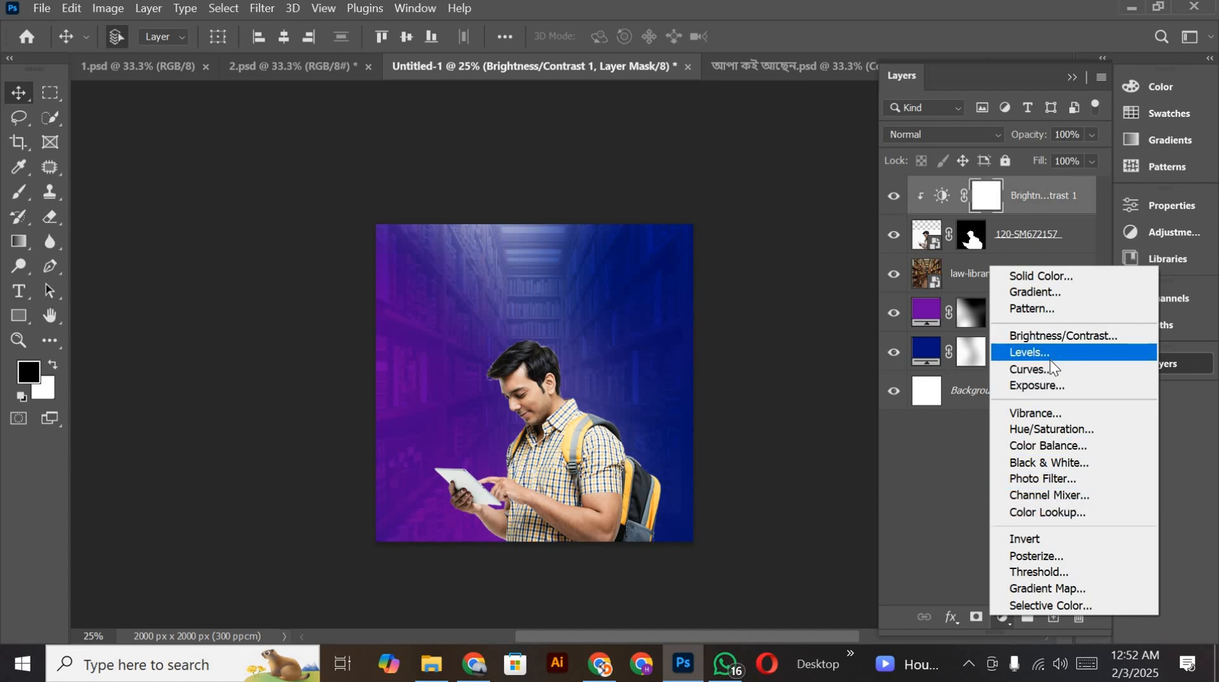
click(1050, 386)
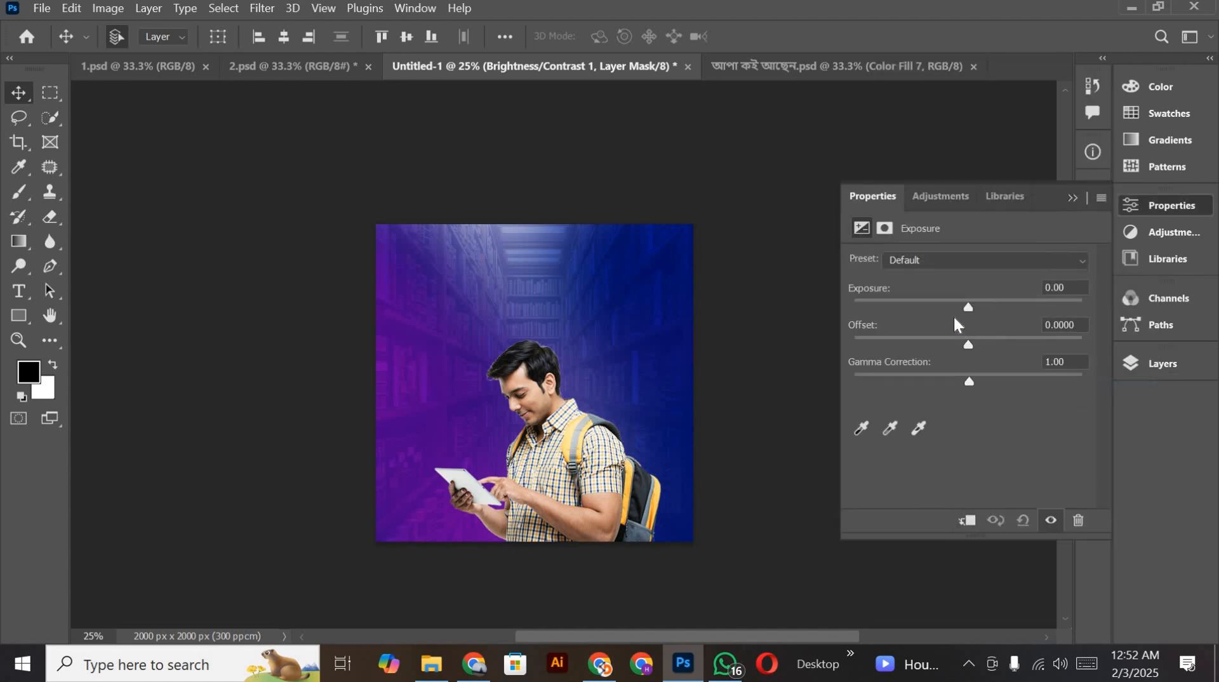
drag(968, 308, 987, 305)
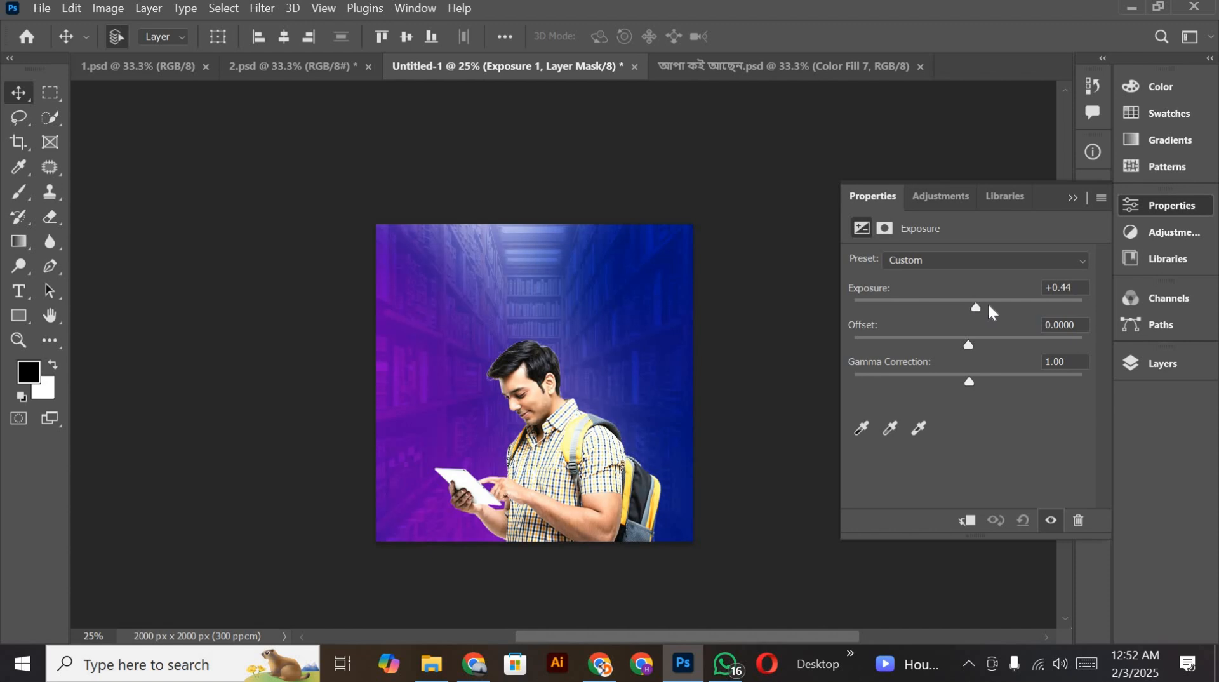
click(966, 520)
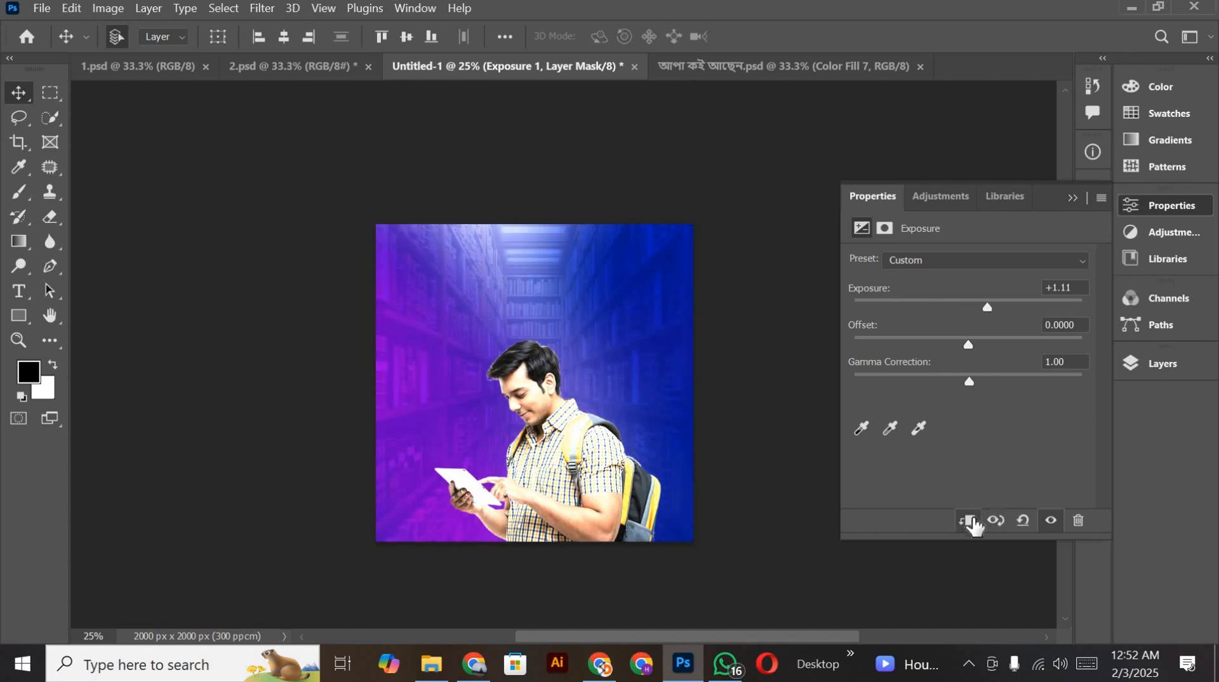
mouse_move(985, 307)
mouse_down()
mouse_move(953, 308)
mouse_move(978, 314)
mouse_up()
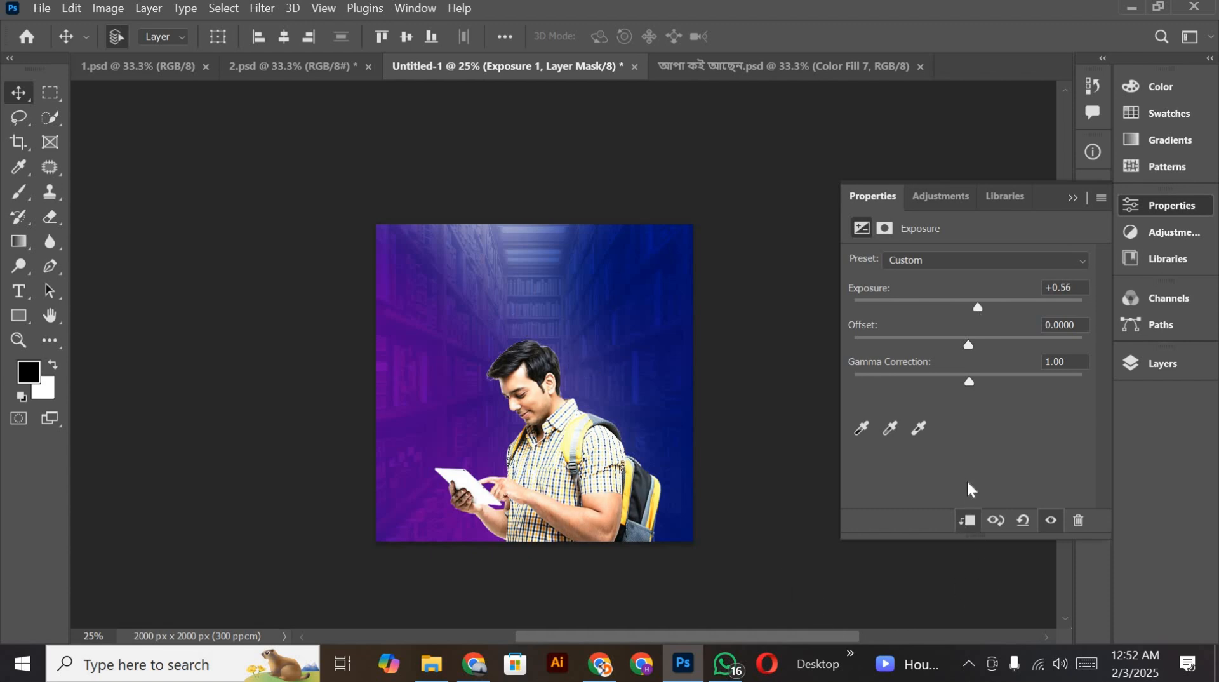
click(1071, 201)
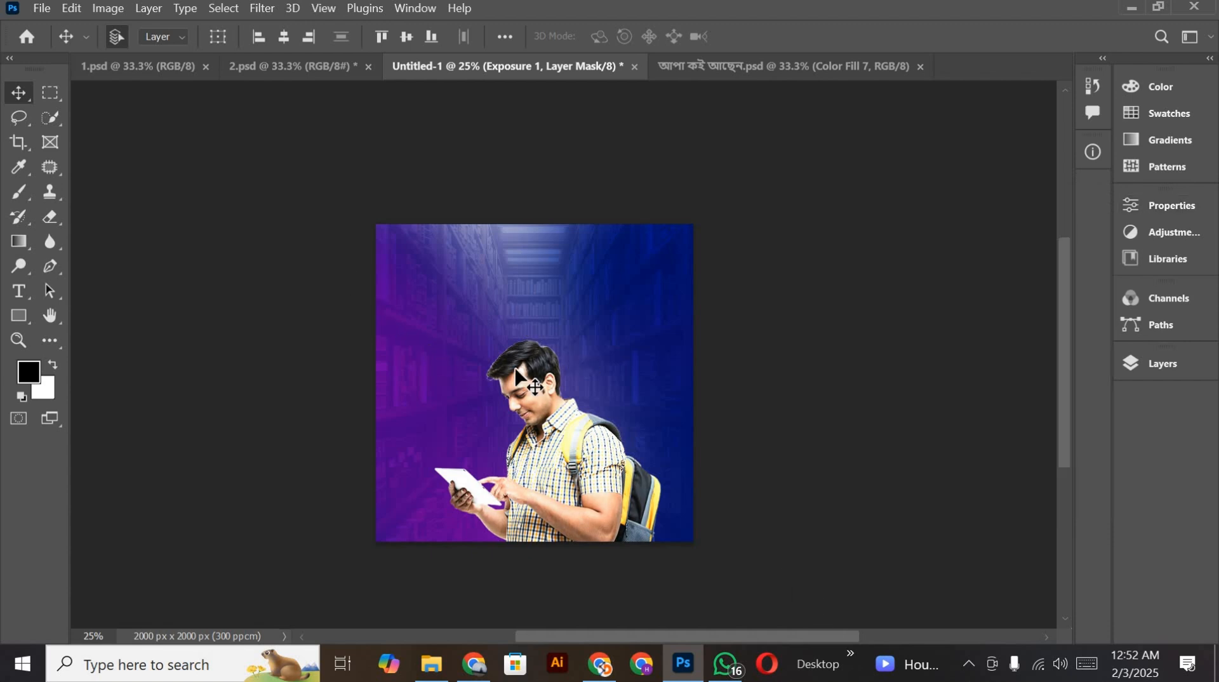
Step: Apply an S-shaped Curves adjustment to the Exposure layer's mask, raising the highlights and lowering the shadow point to input 74, output 57
scroll(530, 381, down, 1)
key(ctrl+plus)
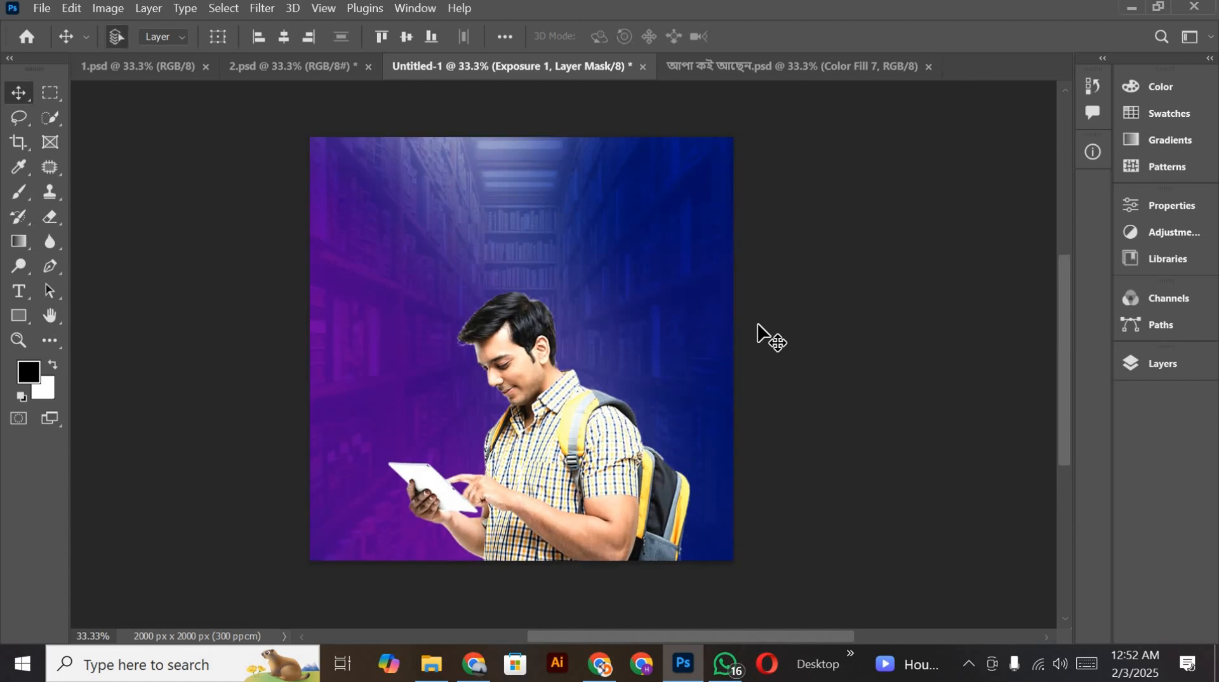
key(ctrl+m)
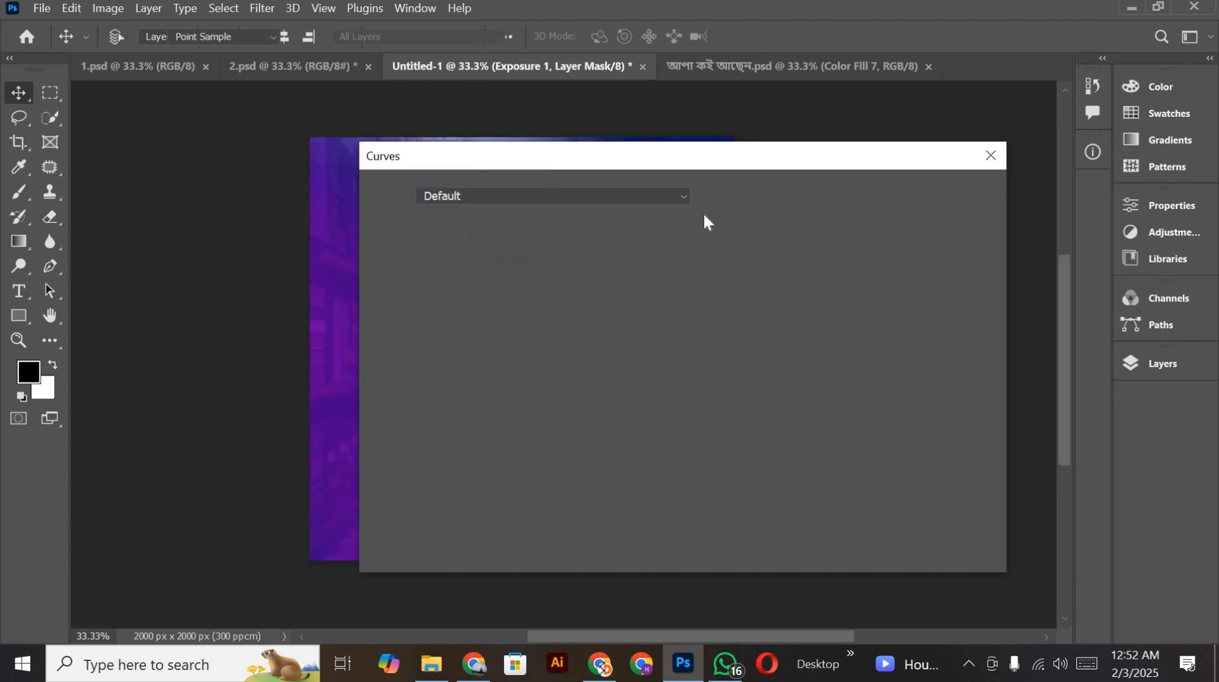
drag(519, 155, 997, 153)
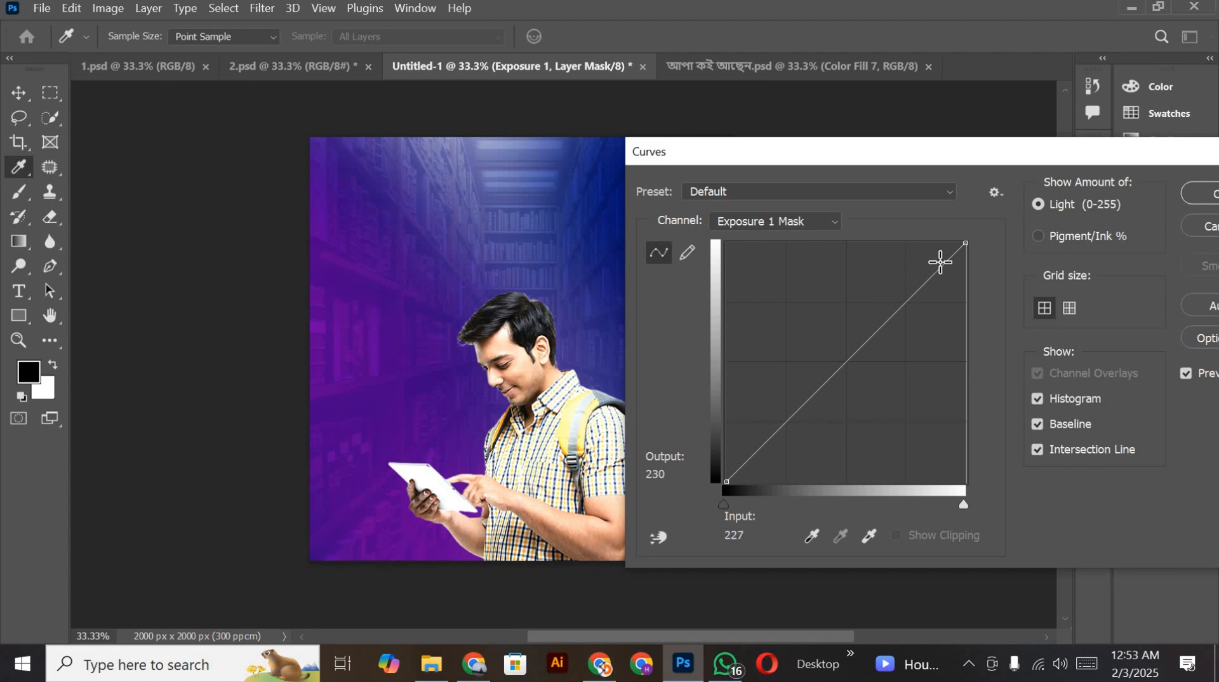
drag(939, 262, 936, 262)
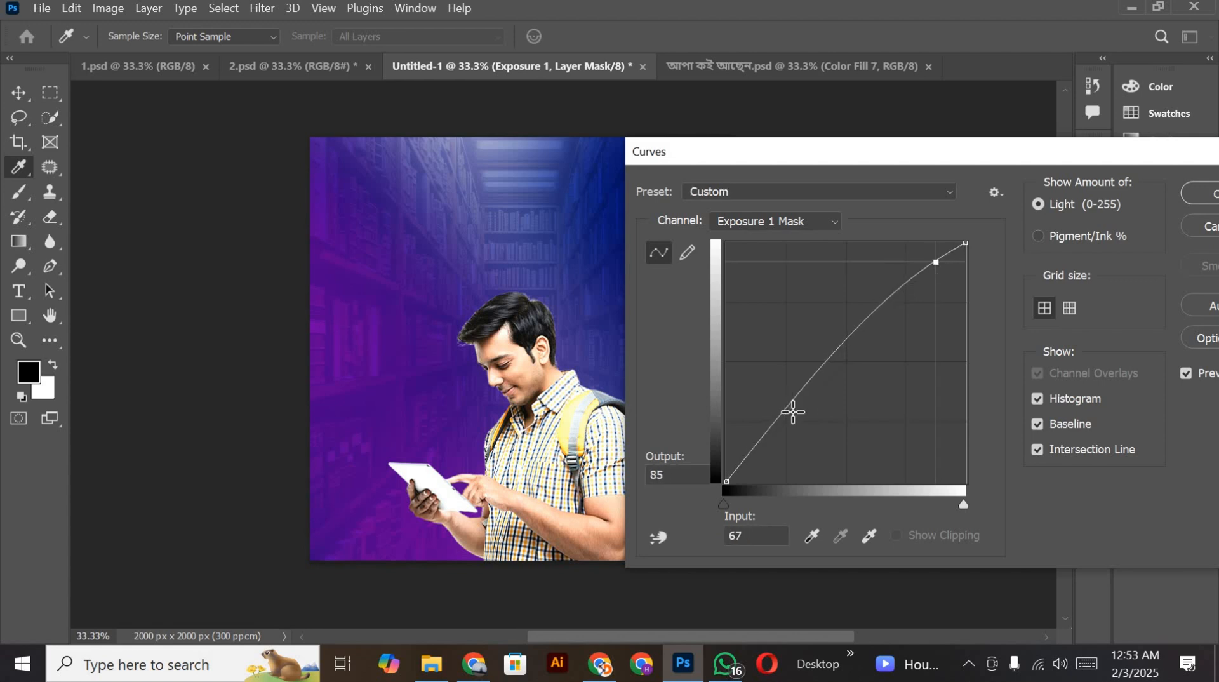
drag(792, 411, 797, 429)
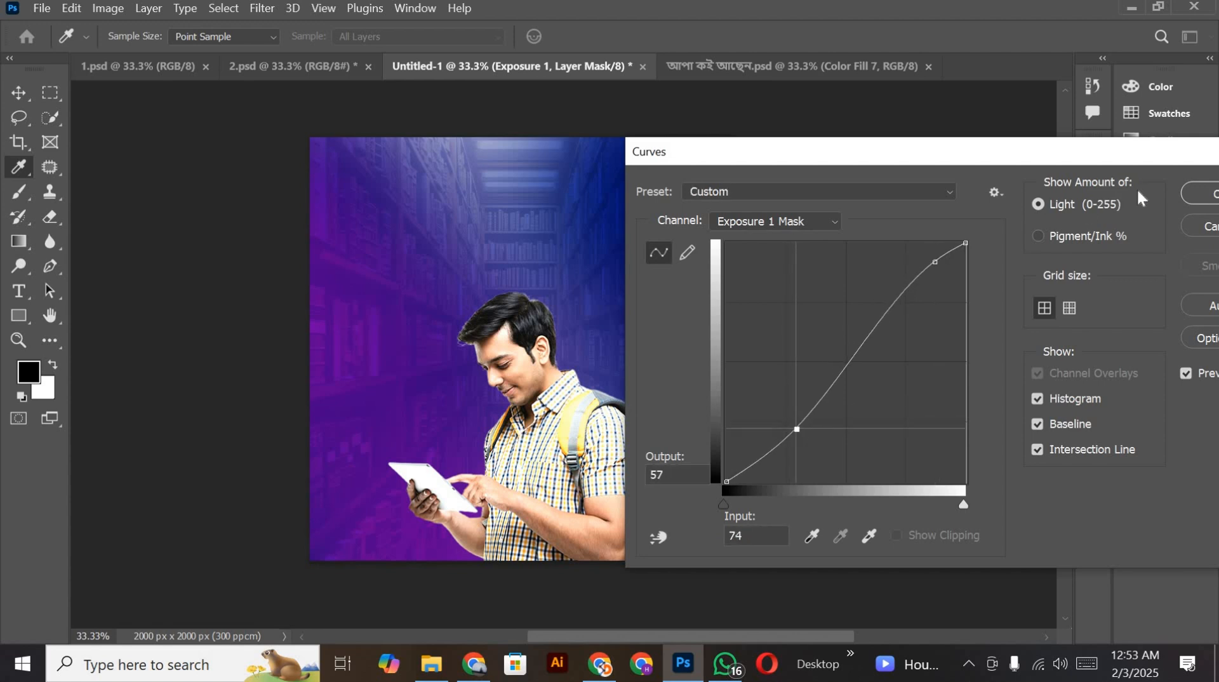
click(1209, 199)
Step: Add a bright blue solid color fill layer with hue 236 directly above the law-library-law-firm layer
scroll(546, 463, down, 1)
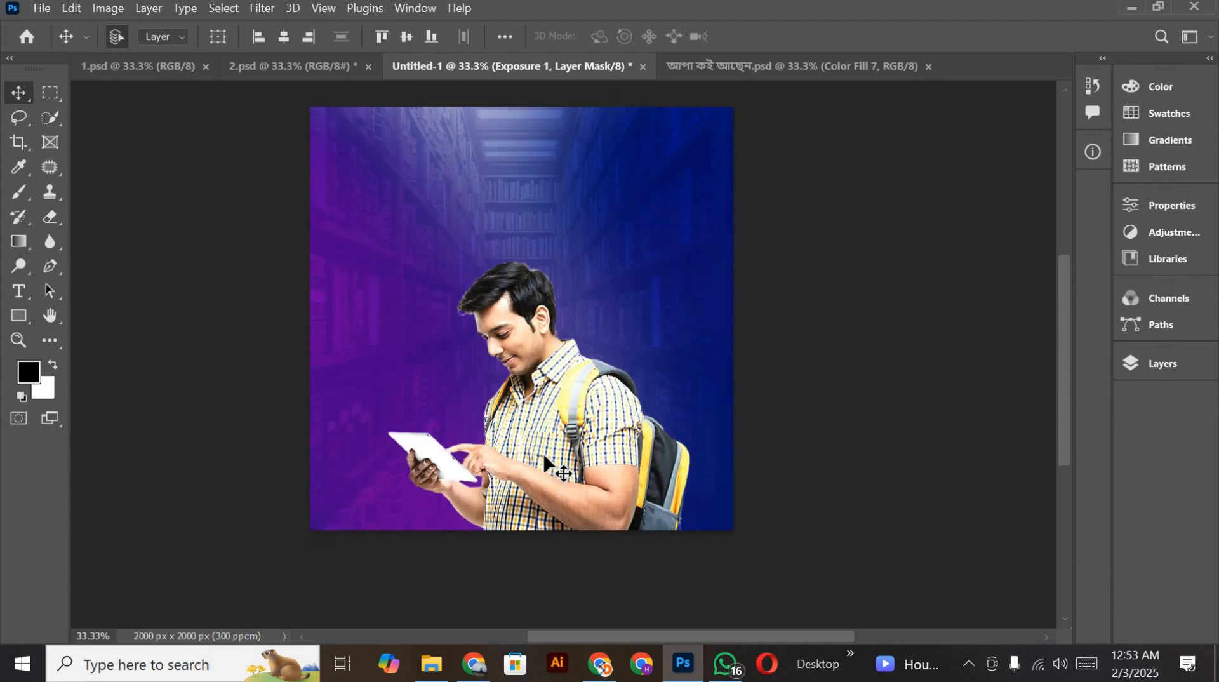
scroll(546, 465, up, 2)
scroll(486, 286, down, 1)
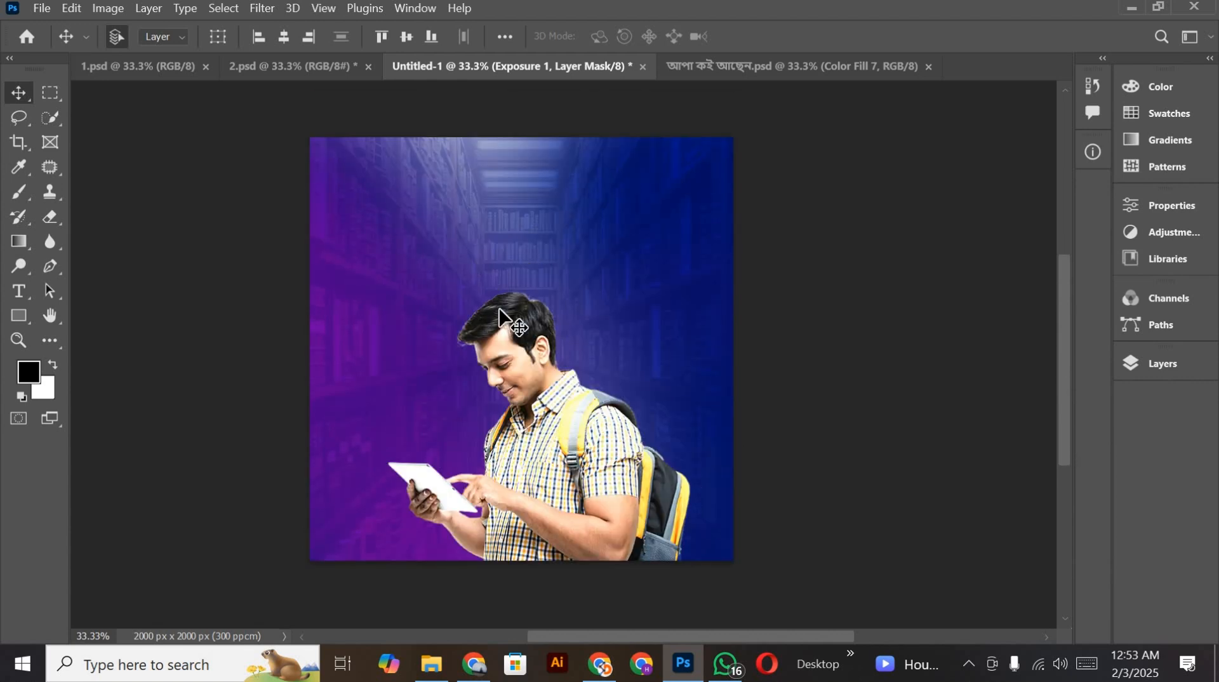
click(1142, 365)
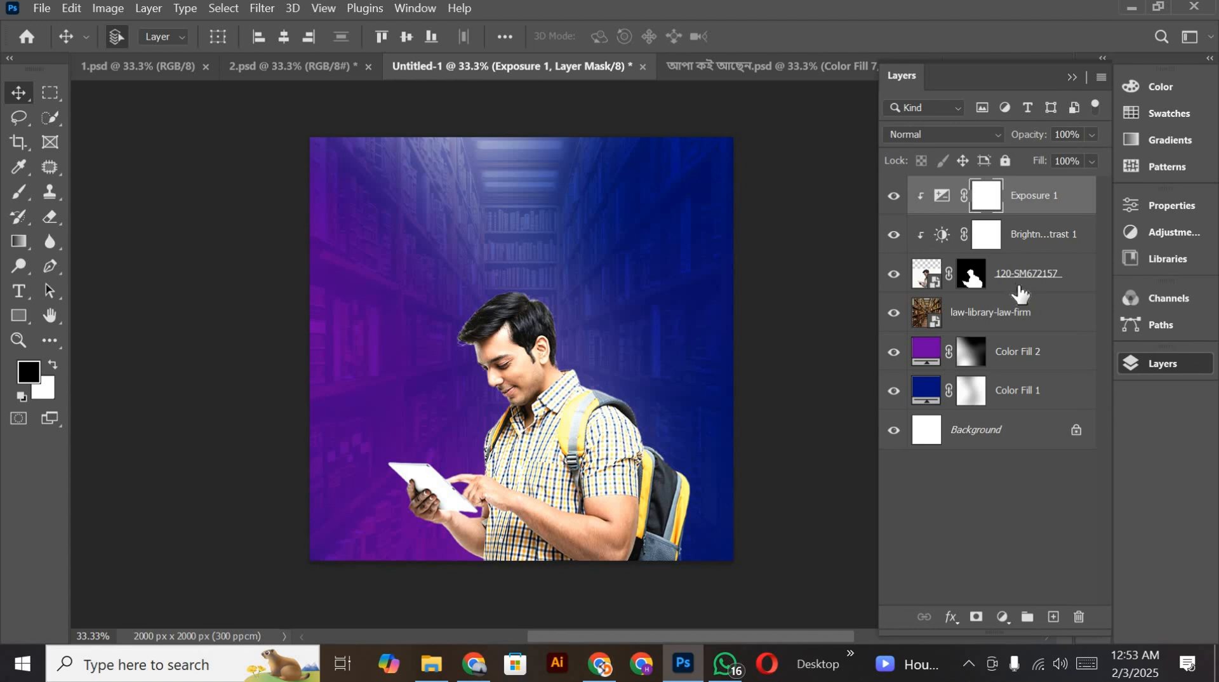
click(1016, 286)
click(926, 317)
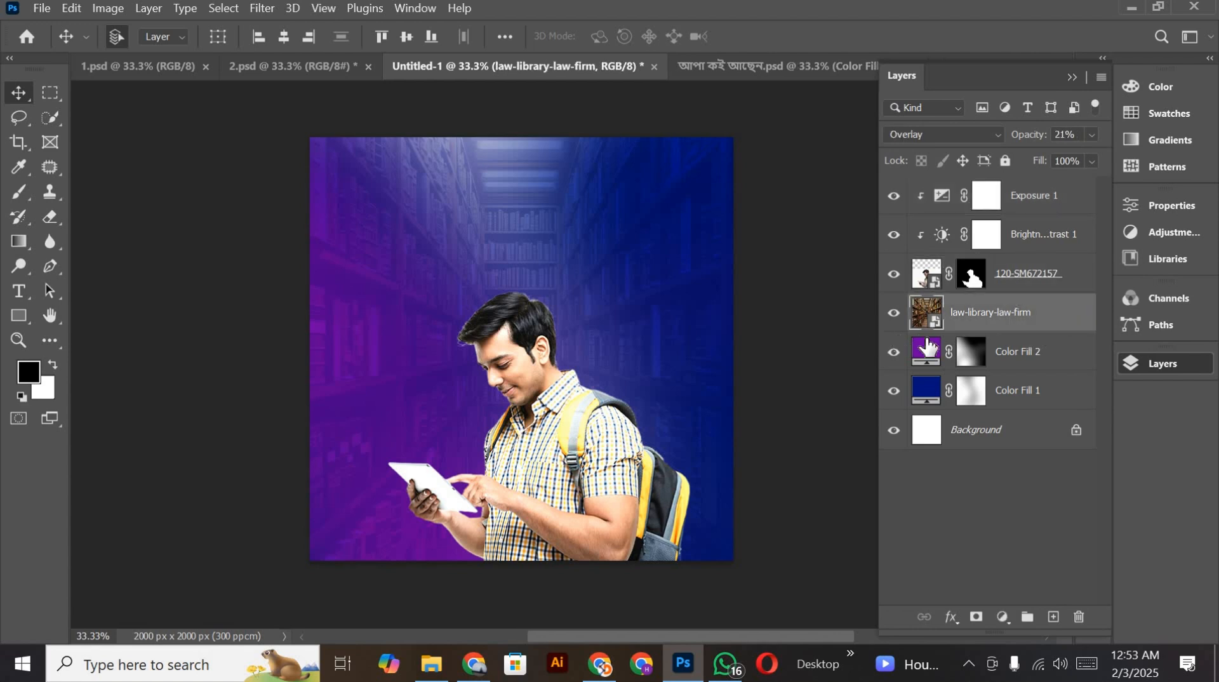
click(1003, 617)
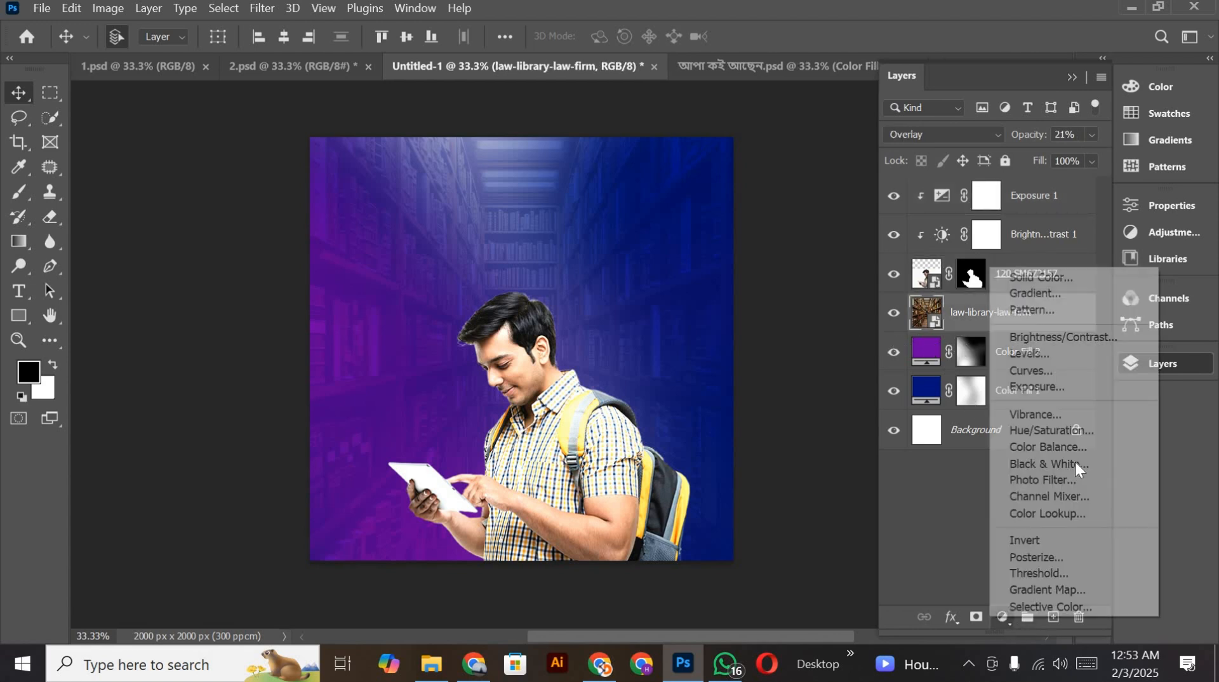
click(1043, 278)
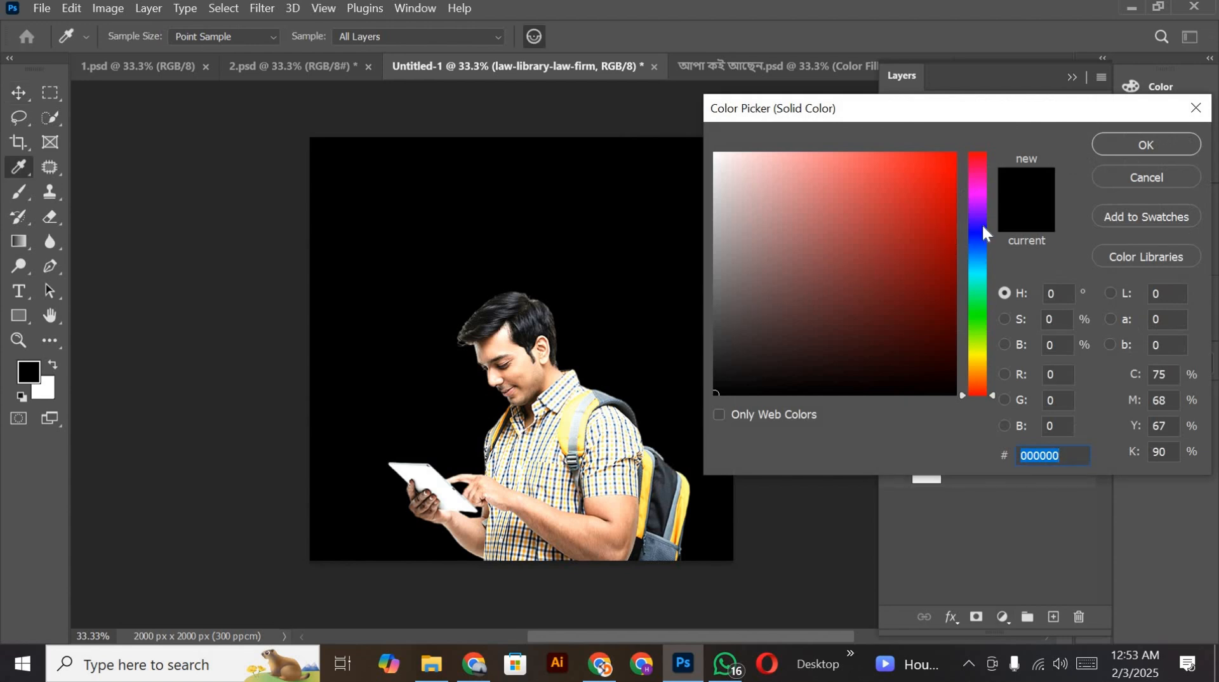
drag(982, 224, 959, 237)
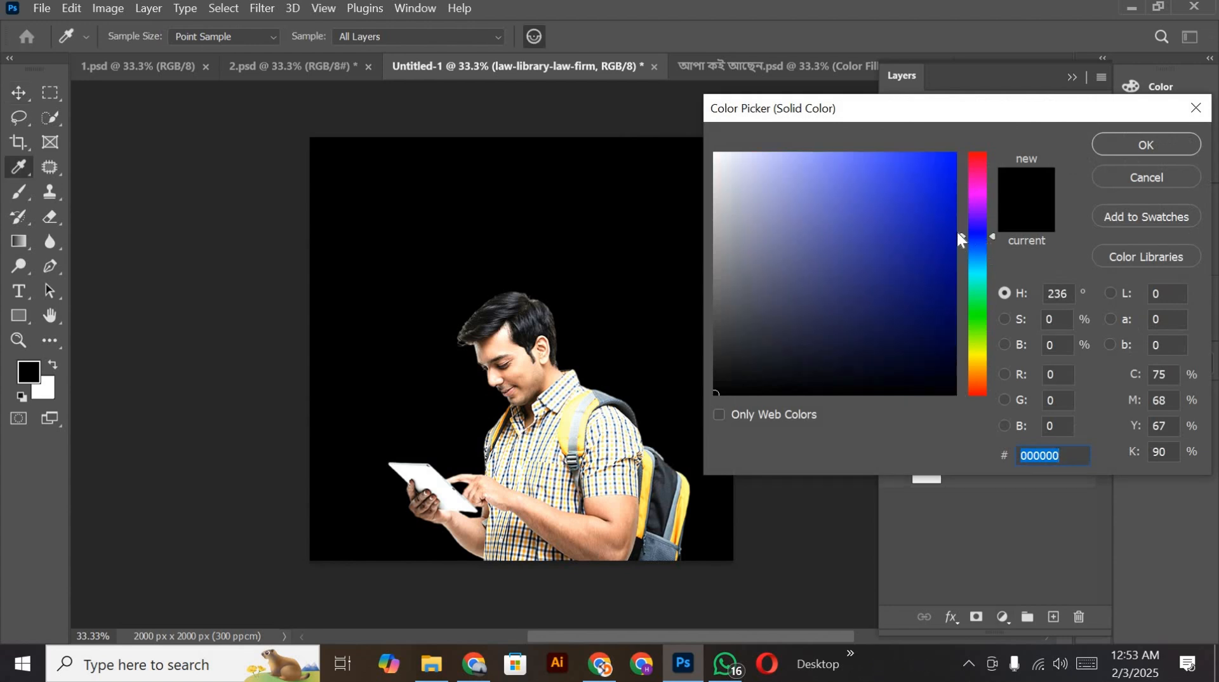
click(964, 178)
click(1143, 147)
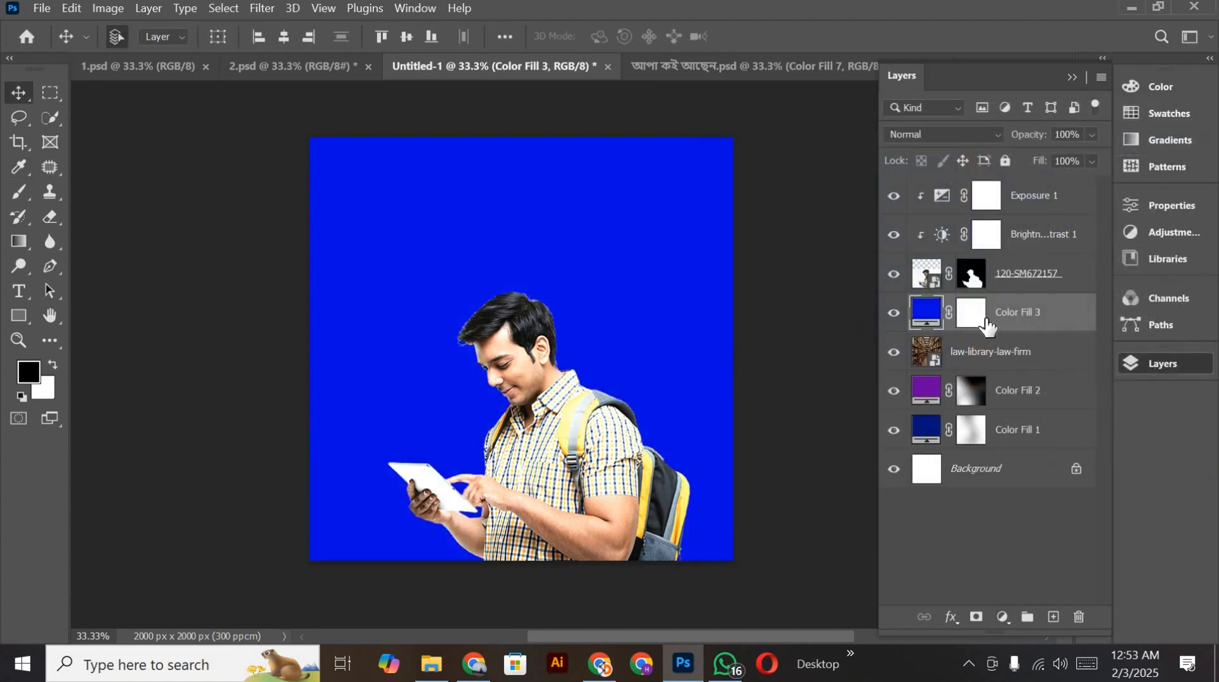
Step: Invert the new blue fill's mask and paint a glow behind the student in white with the soft 2200-pixel brush
click(977, 320)
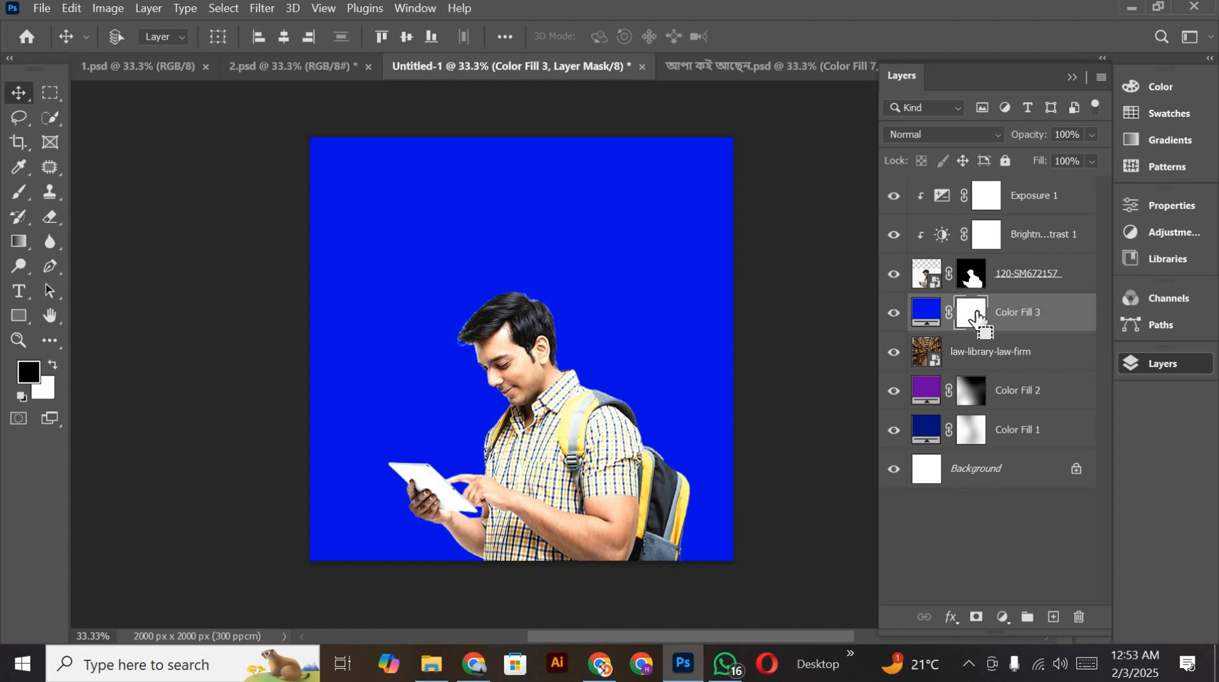
key(ctrl+i)
click(19, 192)
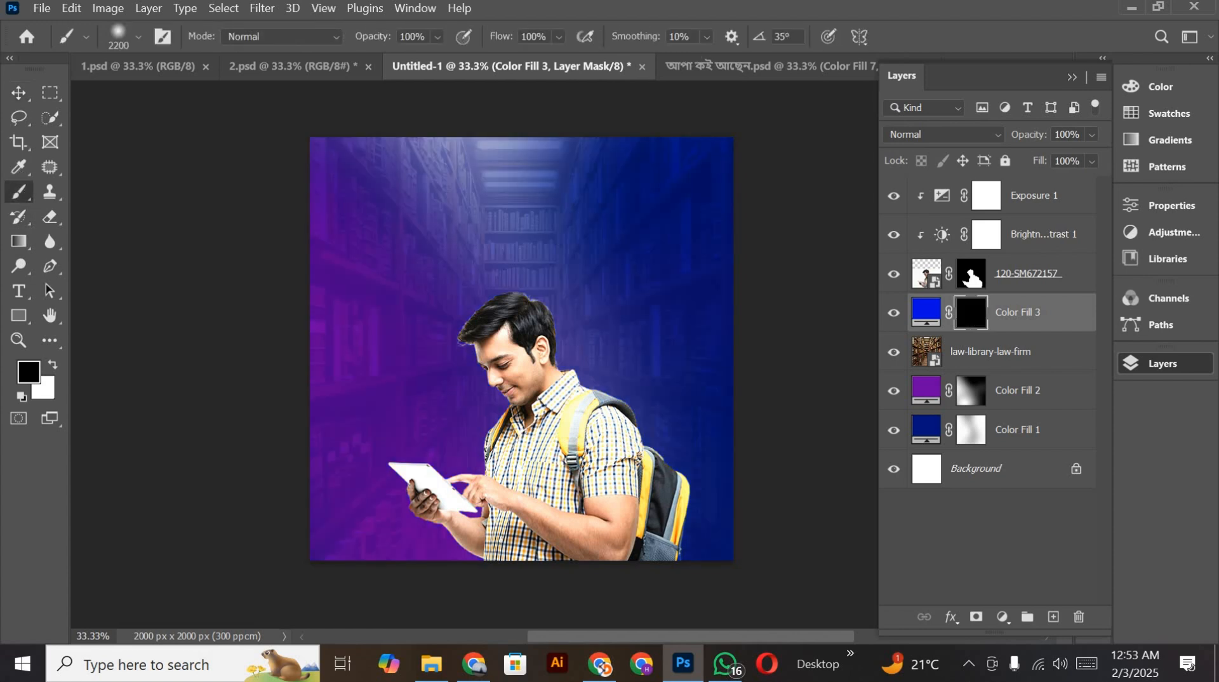
key(x)
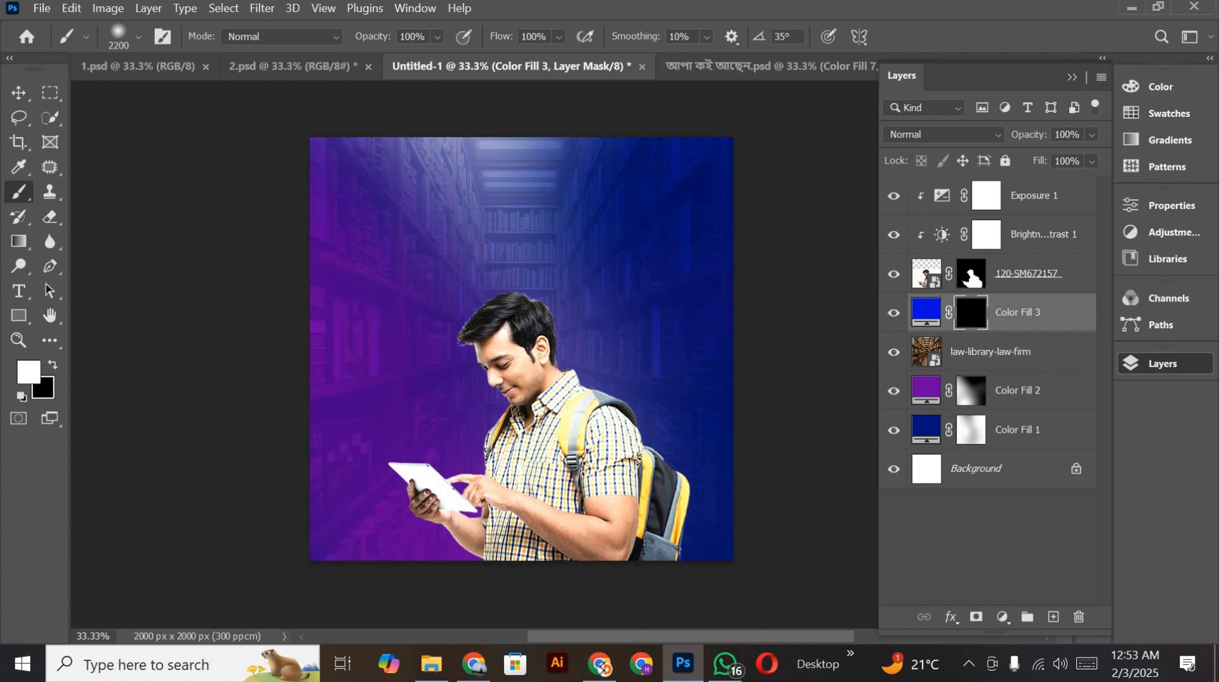
click(536, 424)
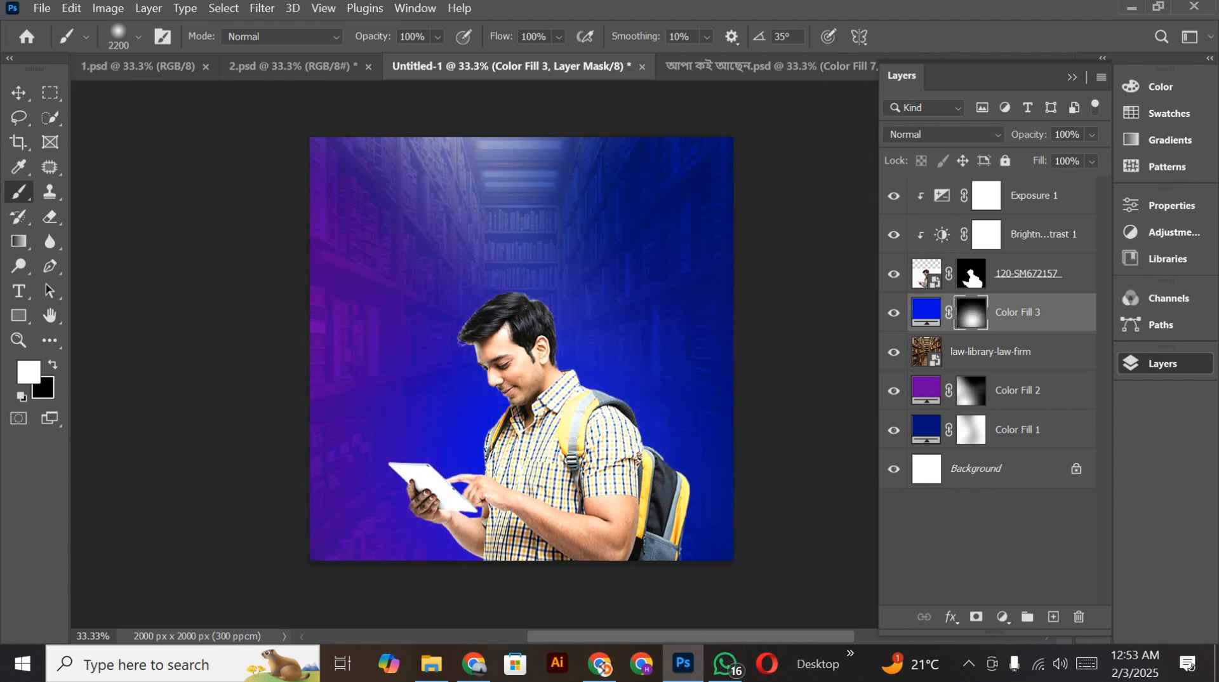
click(528, 434)
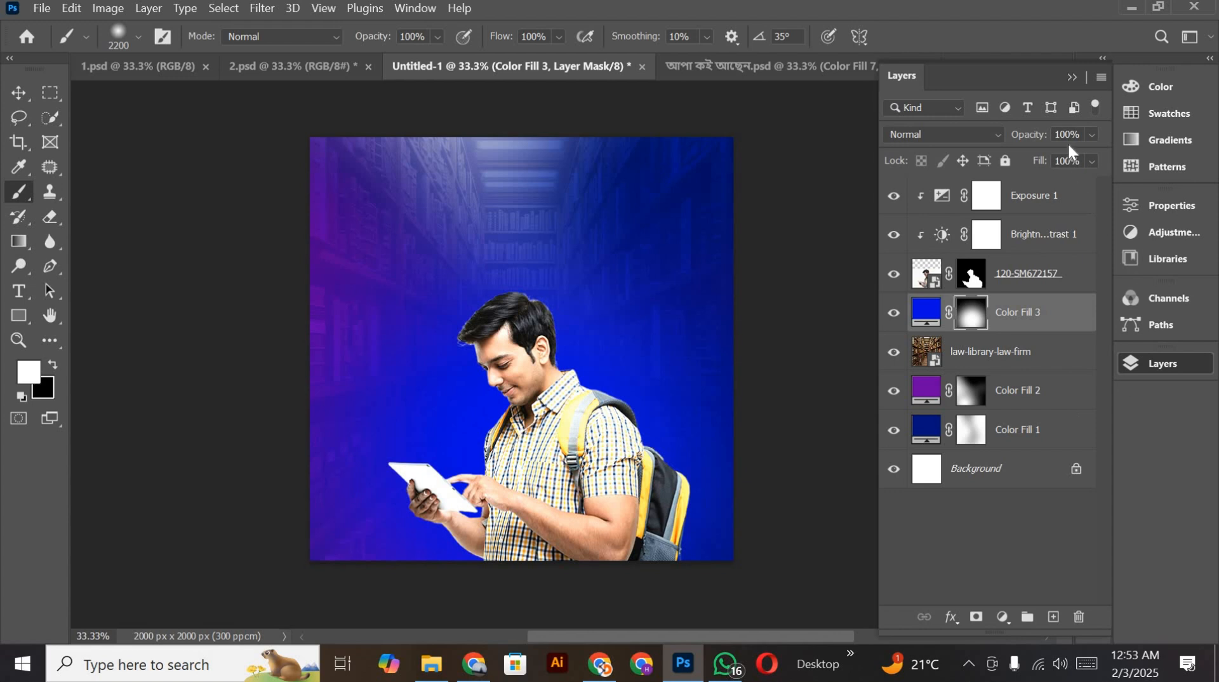
Step: Set the bright blue fill layer behind the student to Soft Light blending at 84% opacity
click(968, 139)
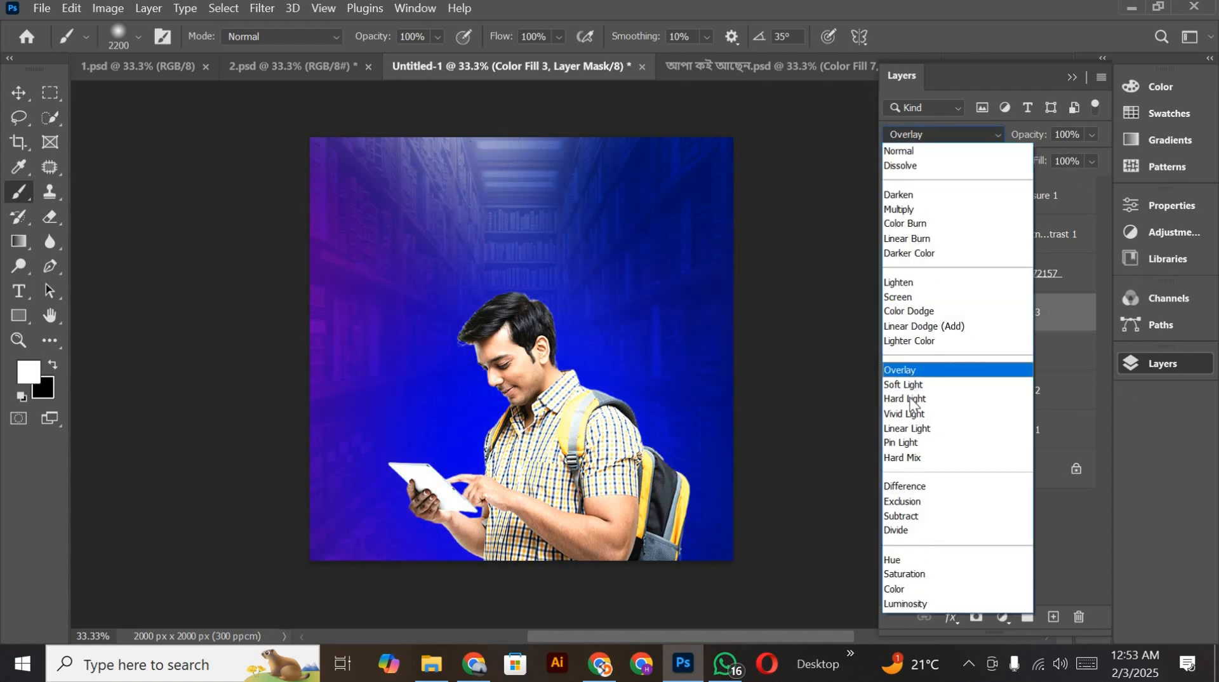
click(913, 385)
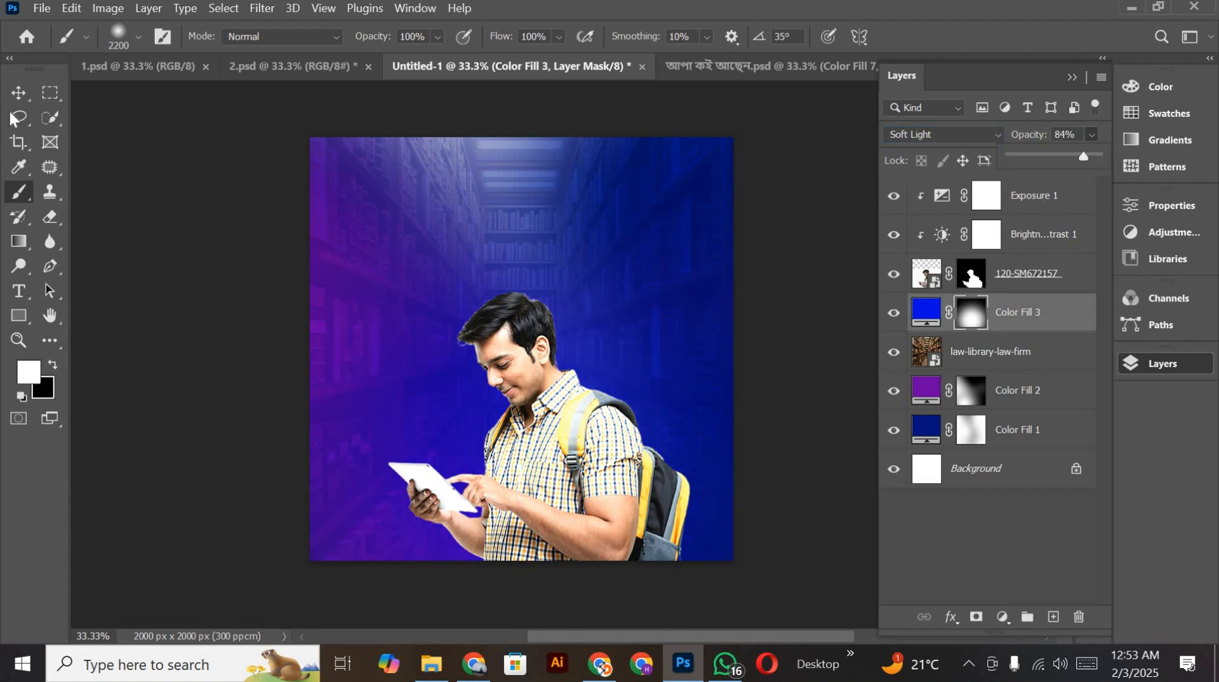
click(19, 92)
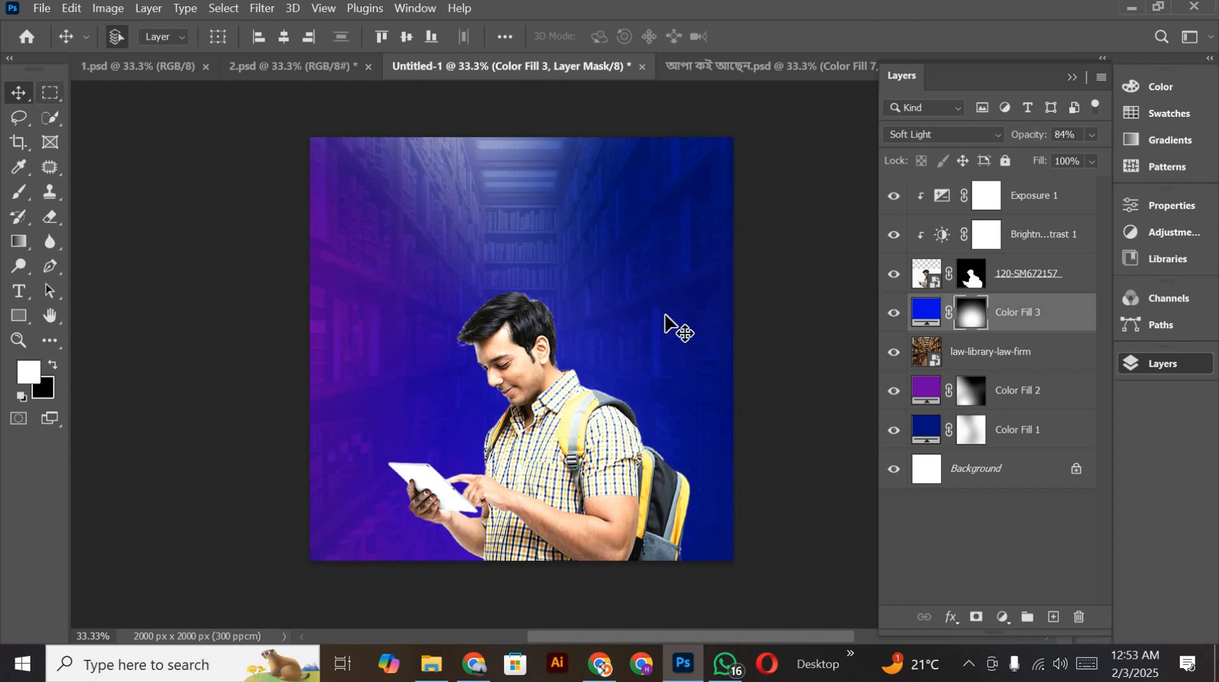
scroll(665, 324, down, 2)
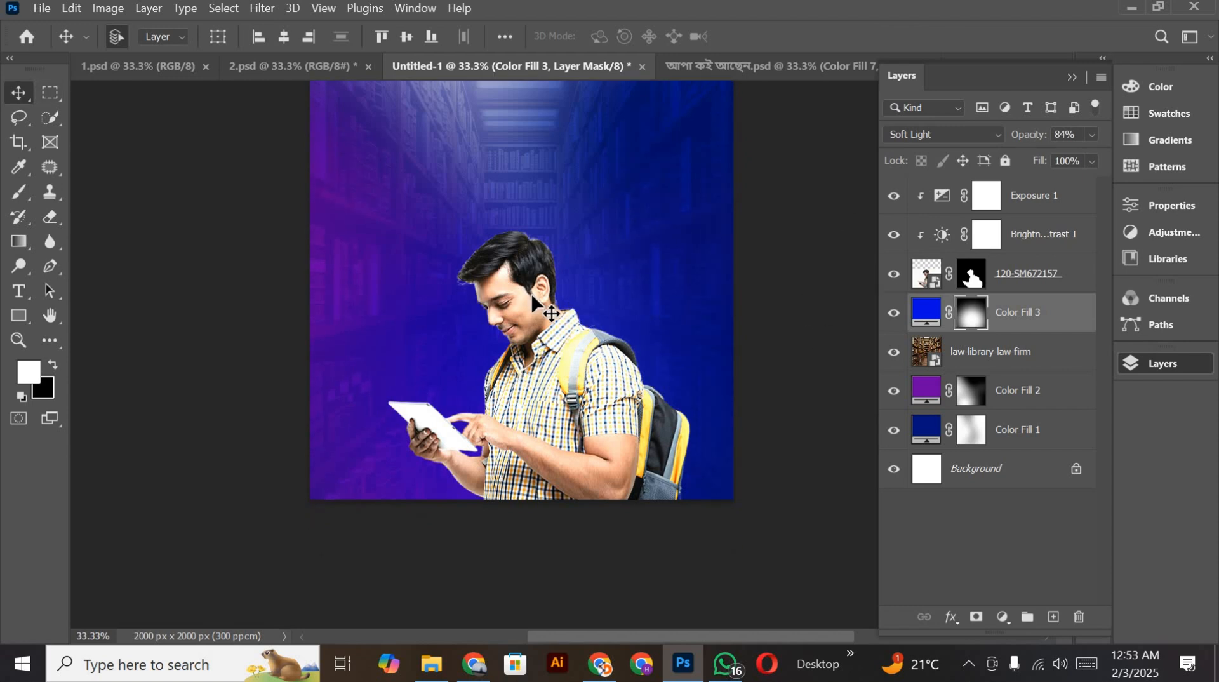
scroll(552, 346, up, 3)
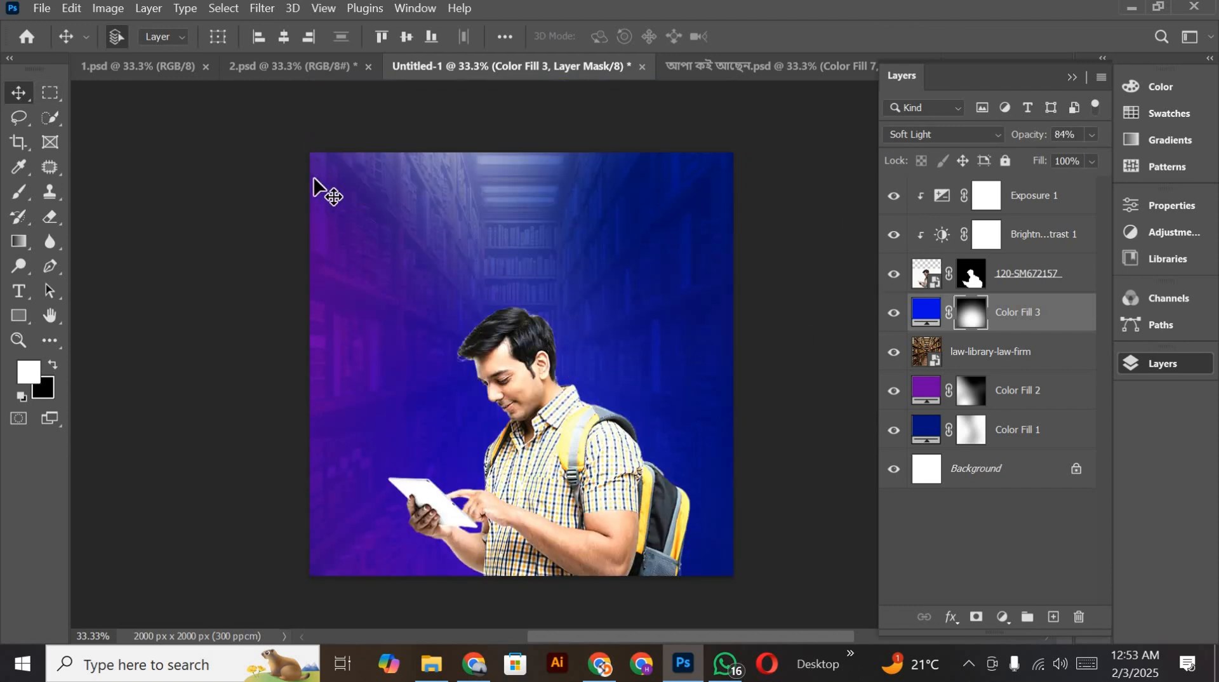
Step: Open the recent file ec 2.psd and select the layer name of its top headline, সেরা টিচারদের
click(28, 37)
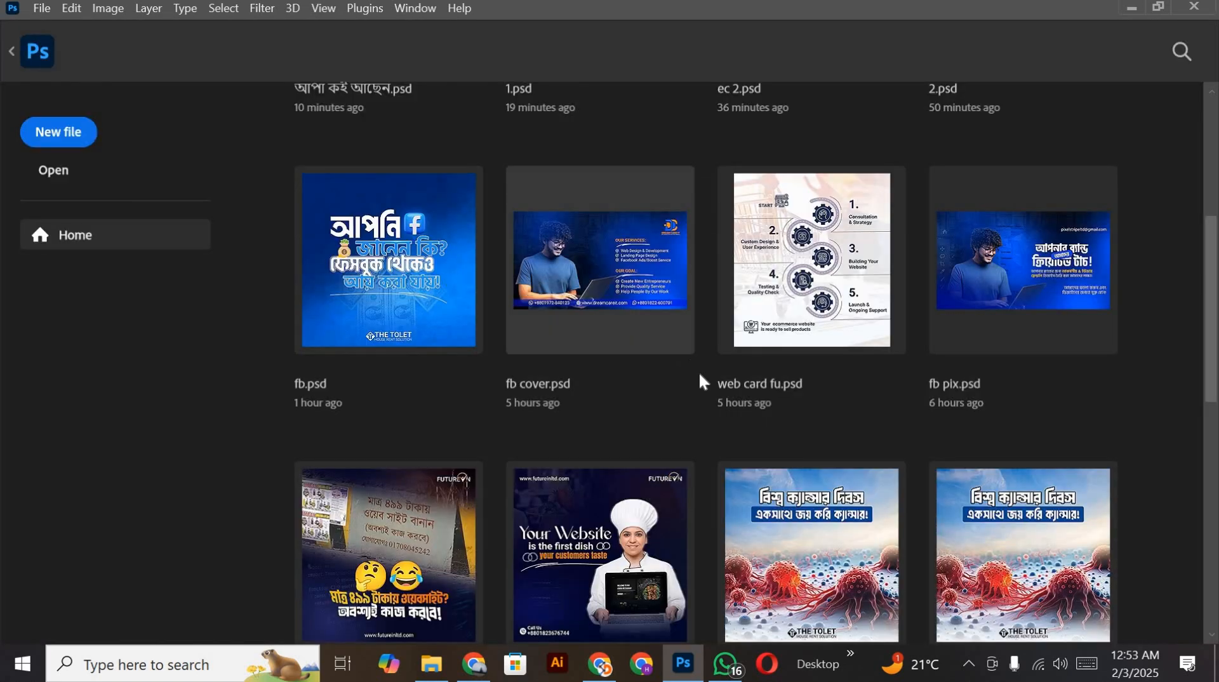
scroll(710, 397, up, 5)
scroll(710, 396, up, 1)
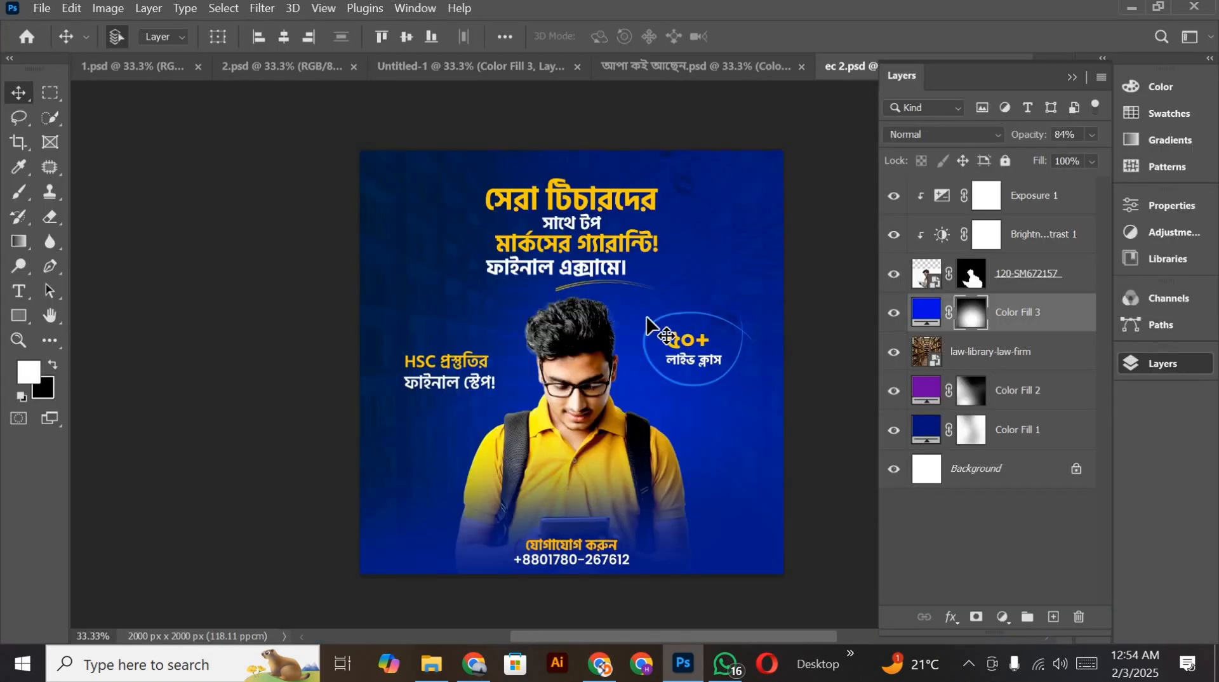
click(593, 202)
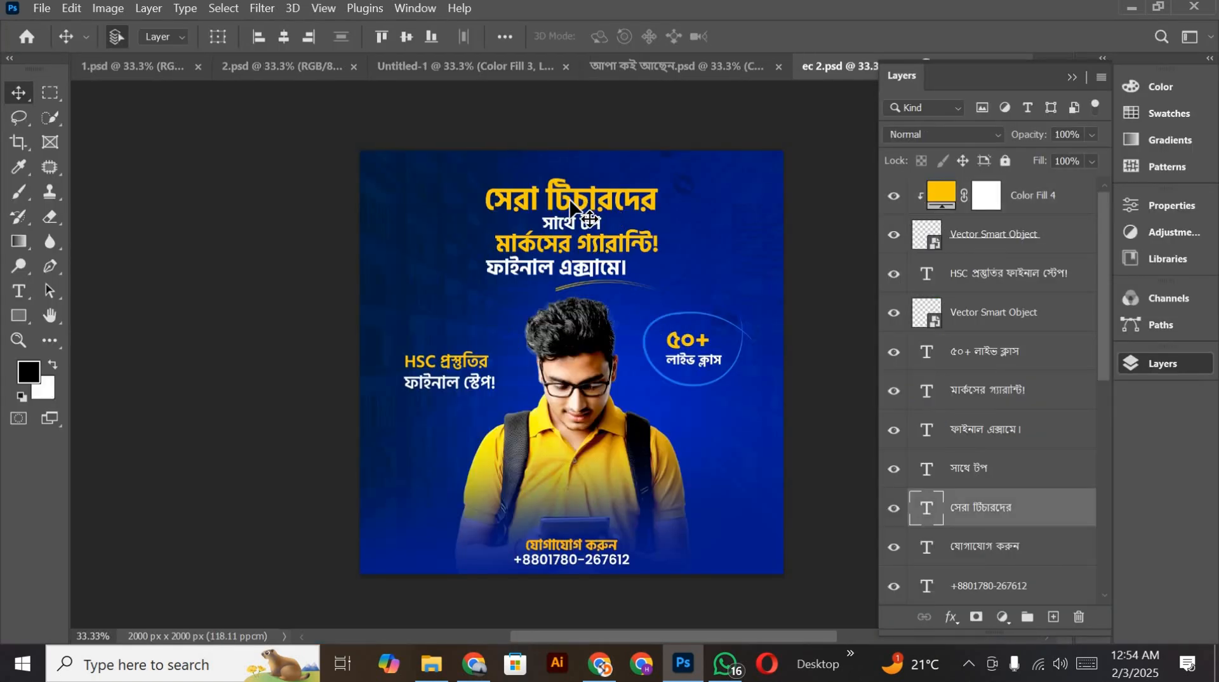
double_click(971, 510)
key(ctrl+c)
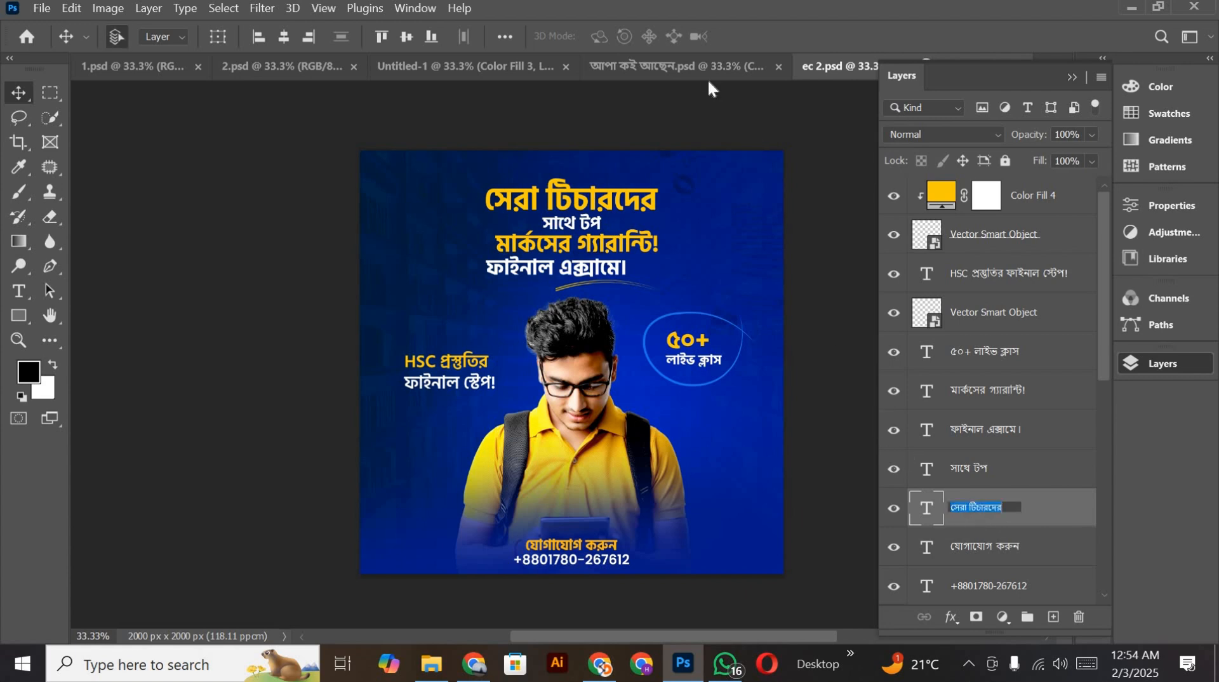
Step: Paste the copied headline সেরা টিচারদের as a new text layer in Untitled-1 and place it above the student
click(696, 58)
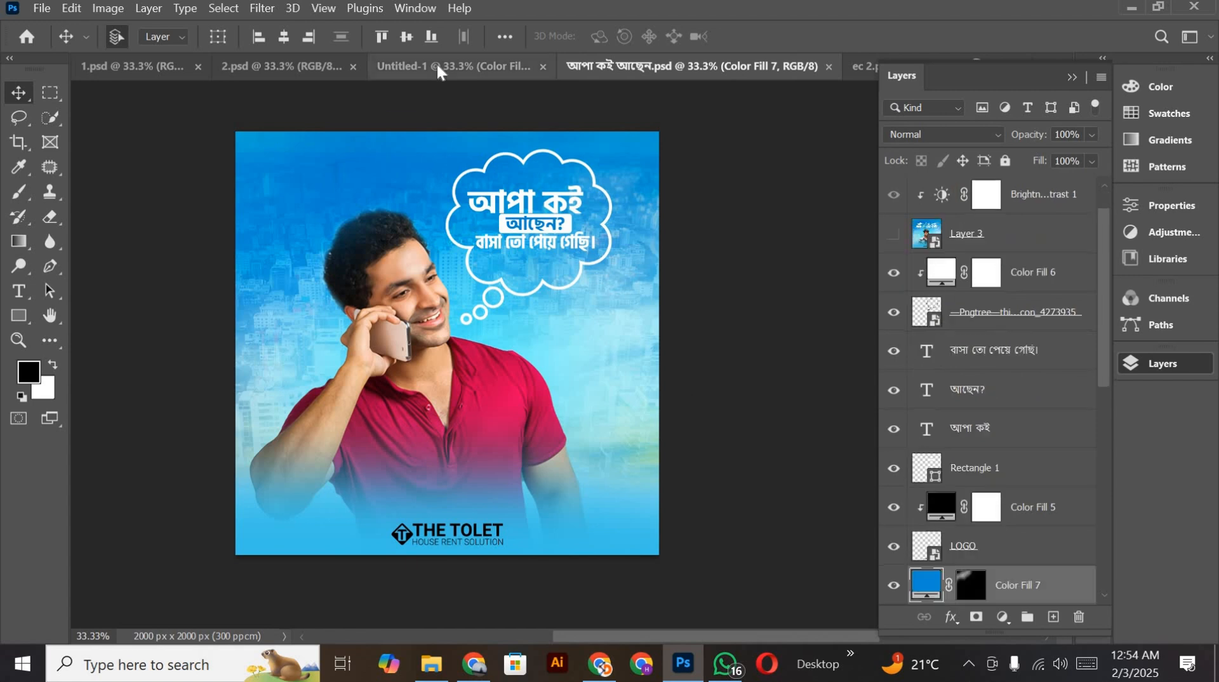
click(439, 66)
click(19, 292)
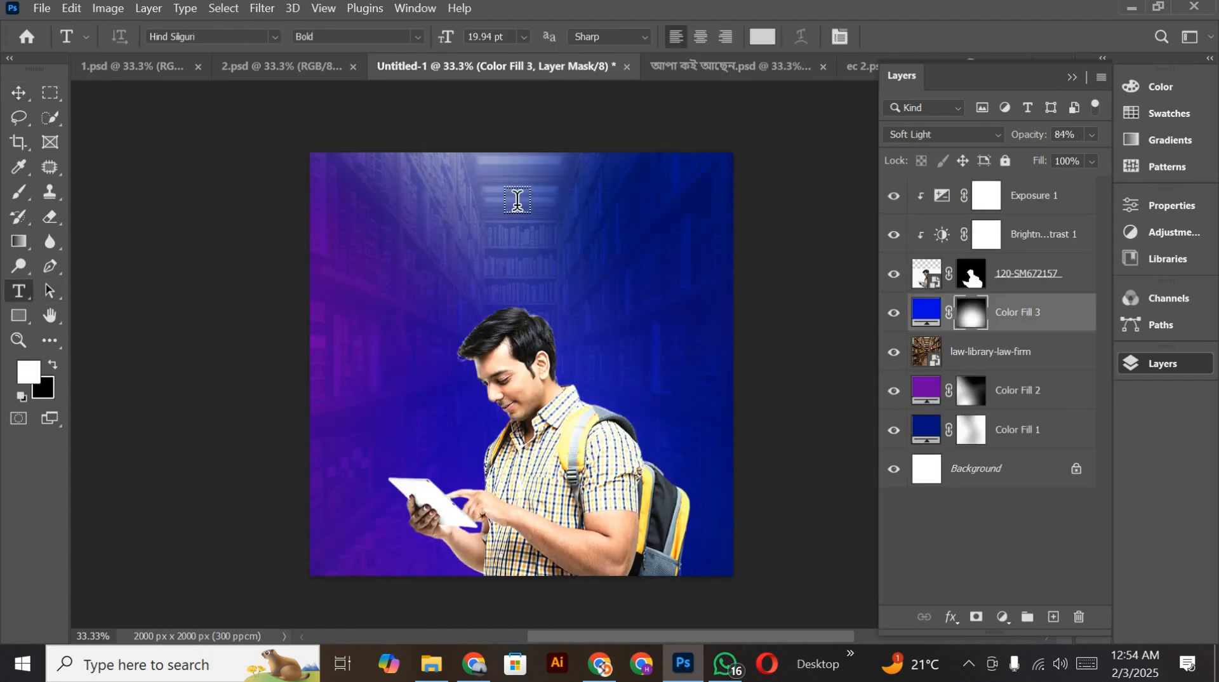
click(518, 200)
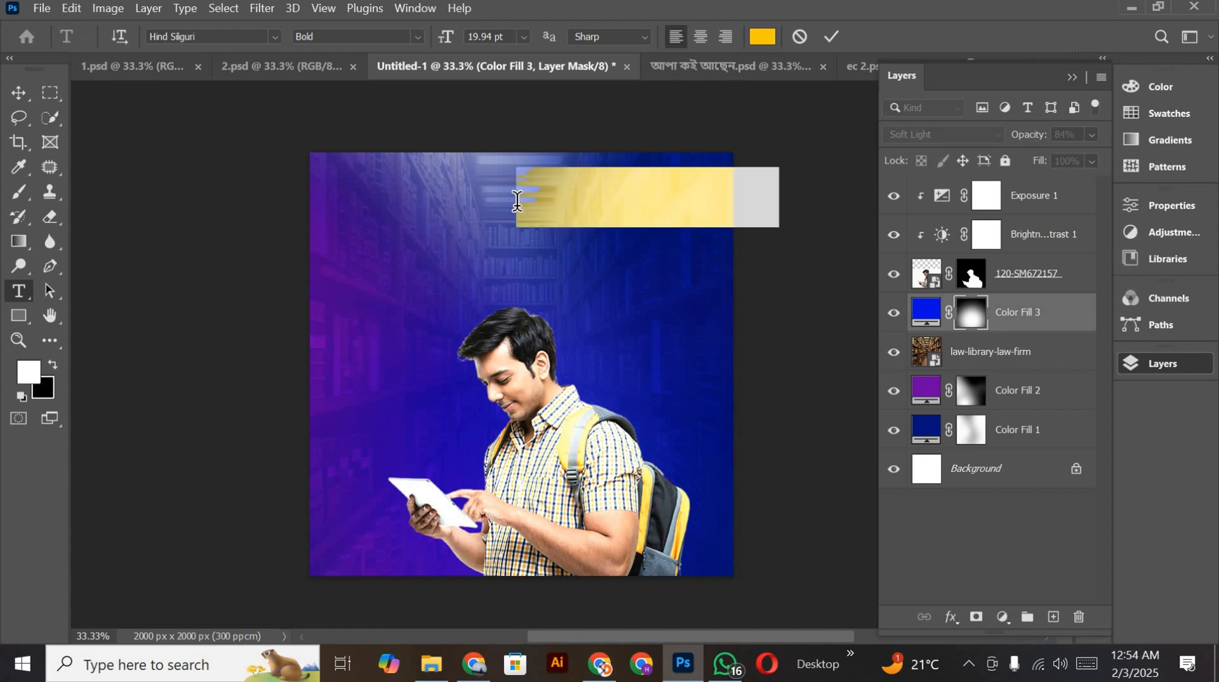
key(ctrl+v)
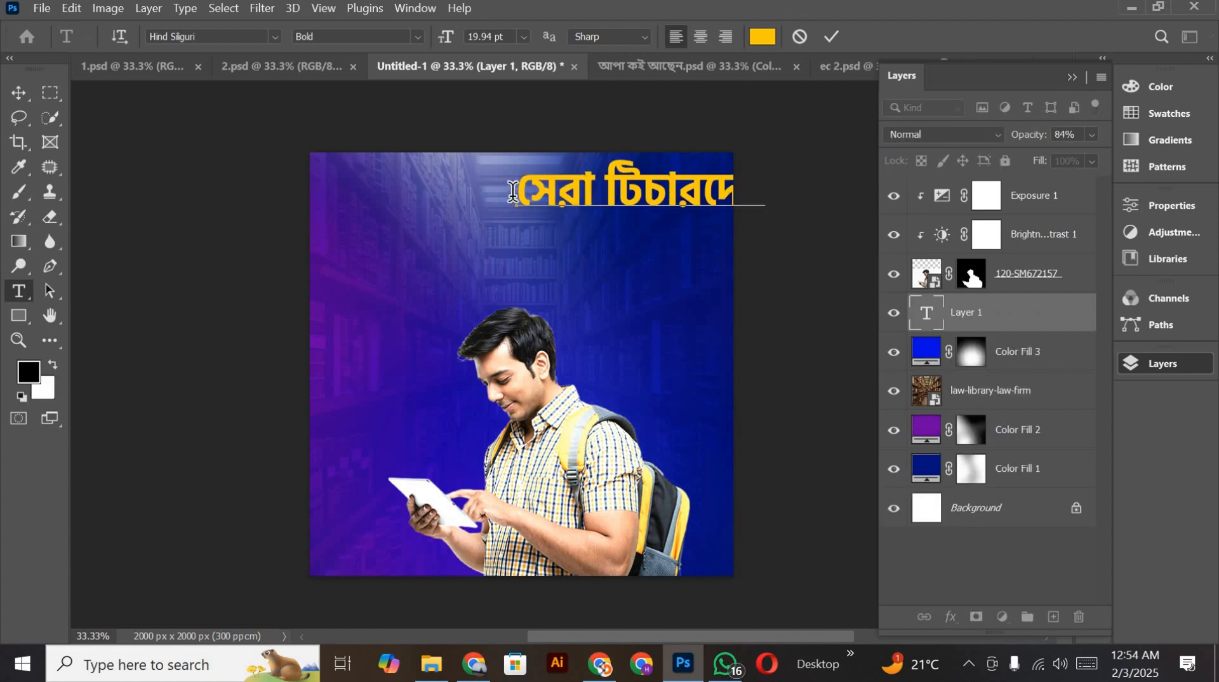
click(832, 36)
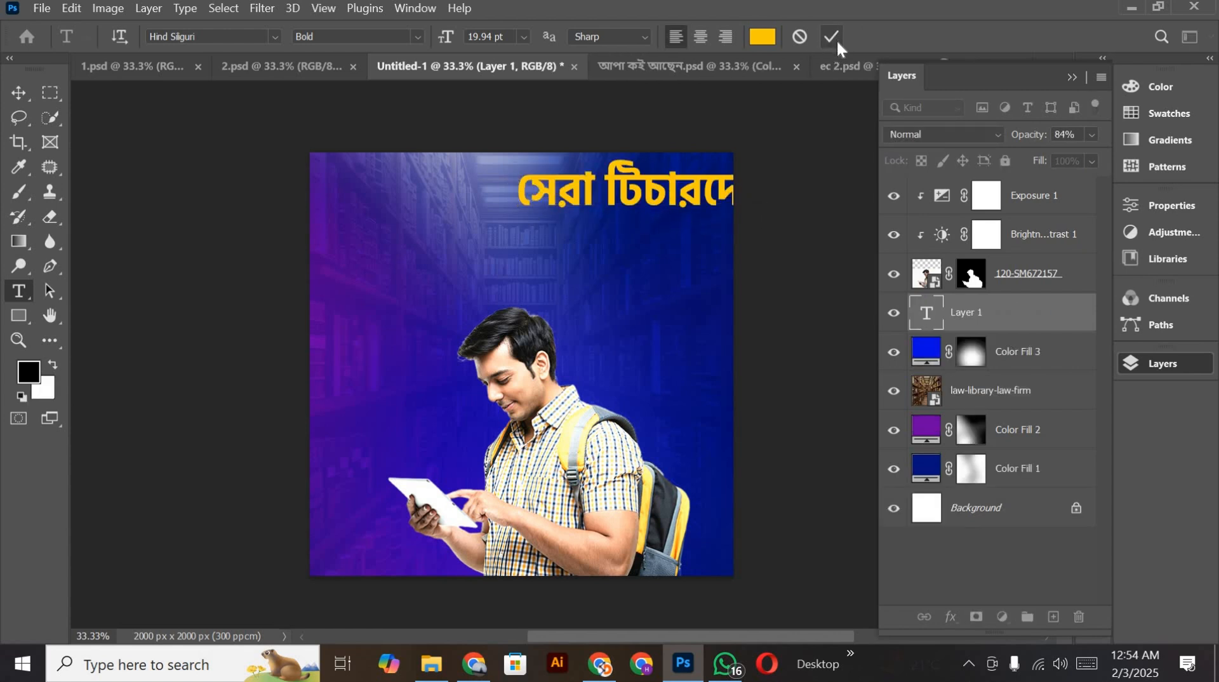
click(19, 92)
drag(627, 199, 515, 221)
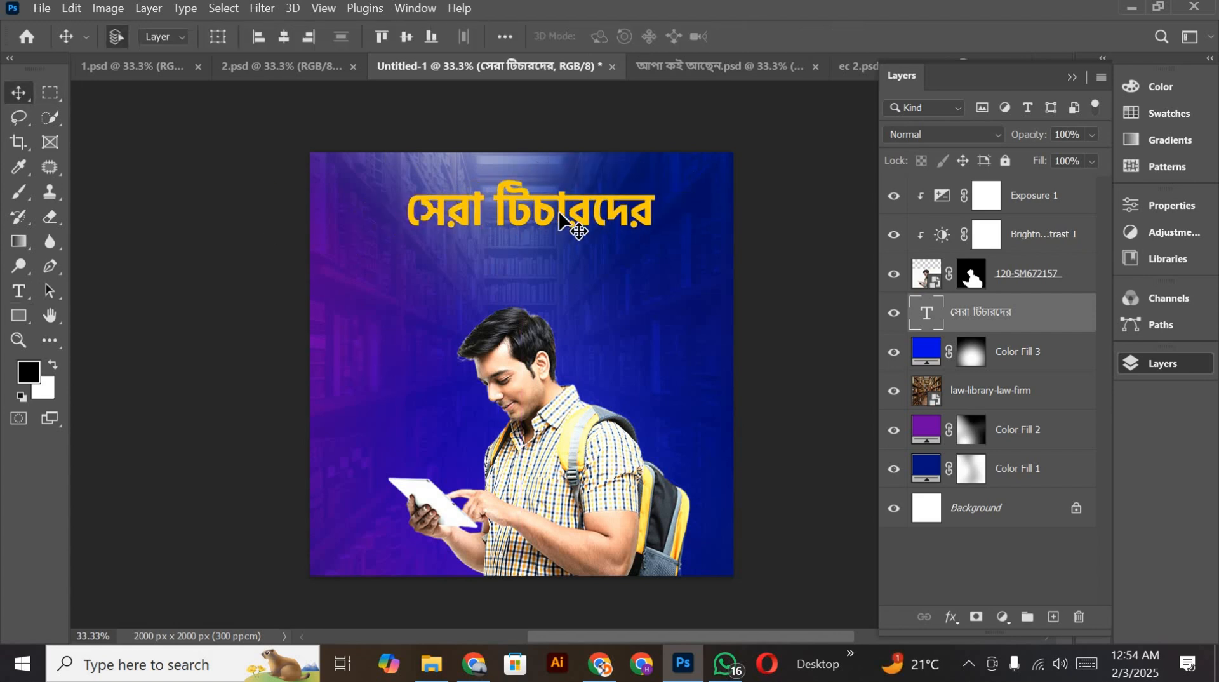
Step: Set the pasted headline's font to Akhand Bengali in the BLack style
double_click(557, 210)
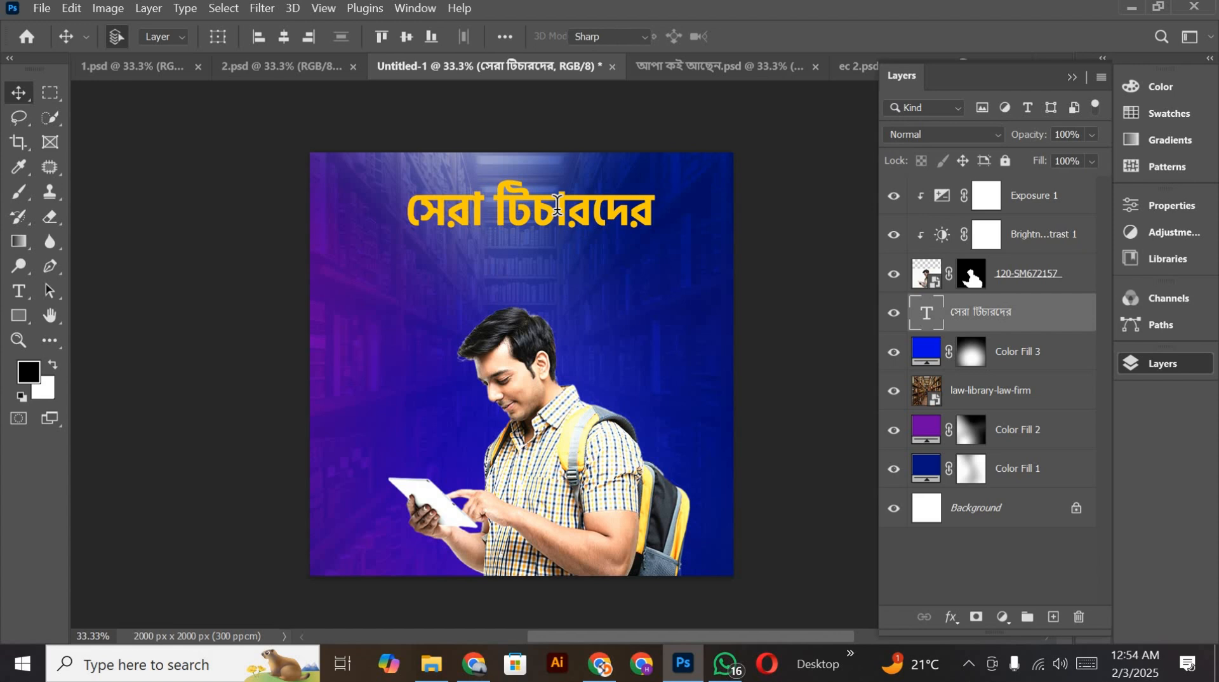
click(275, 38)
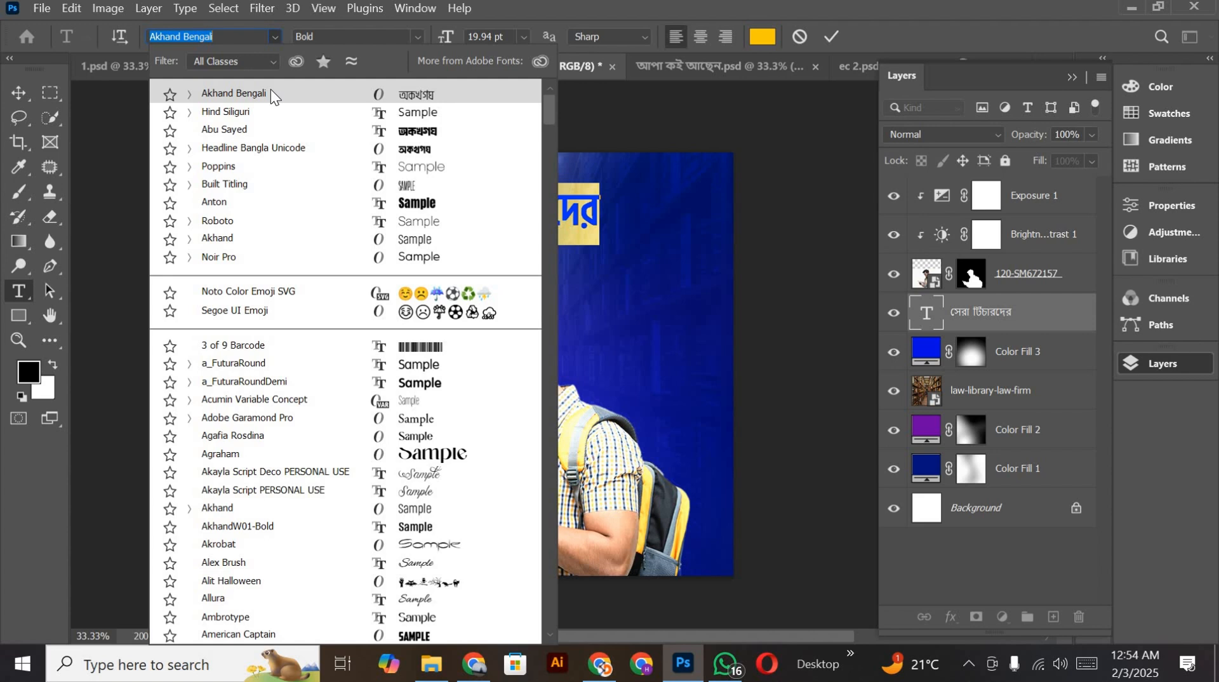
click(272, 94)
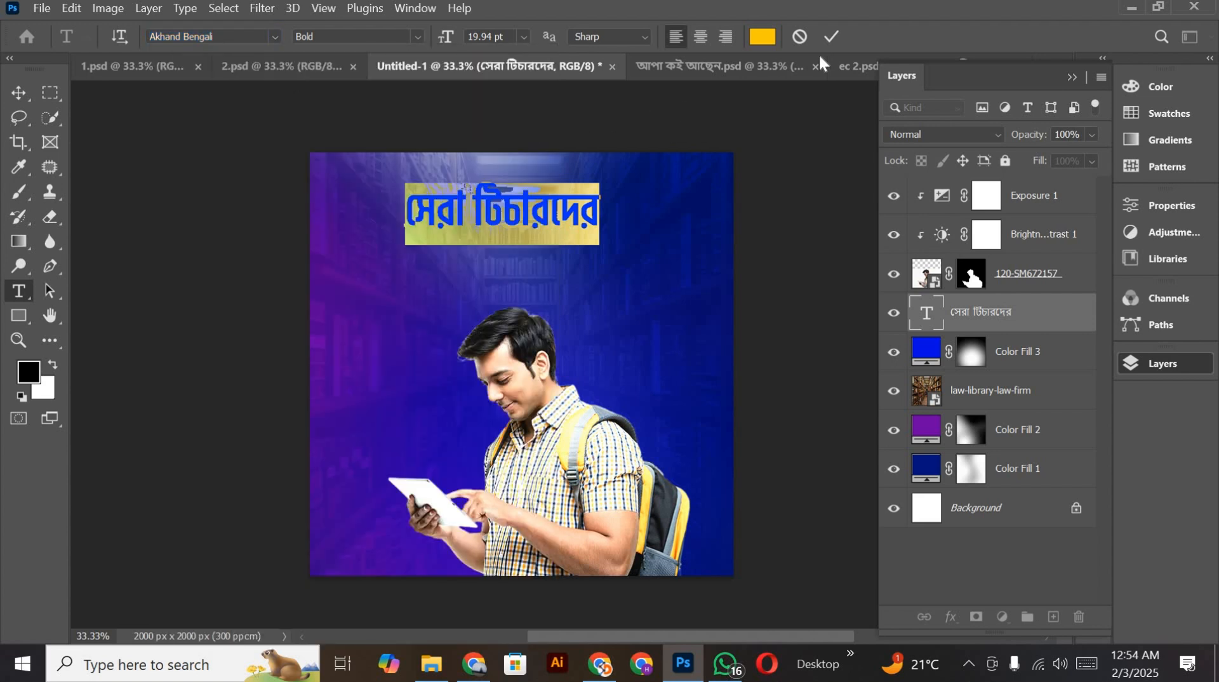
click(414, 38)
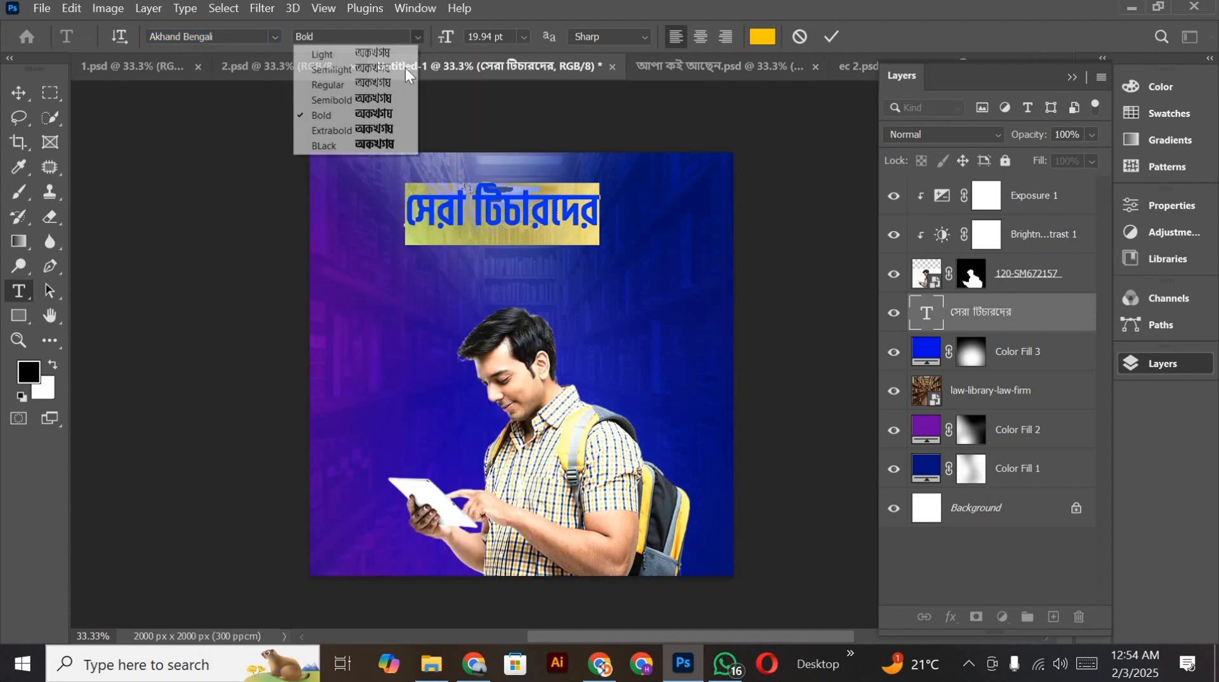
click(414, 144)
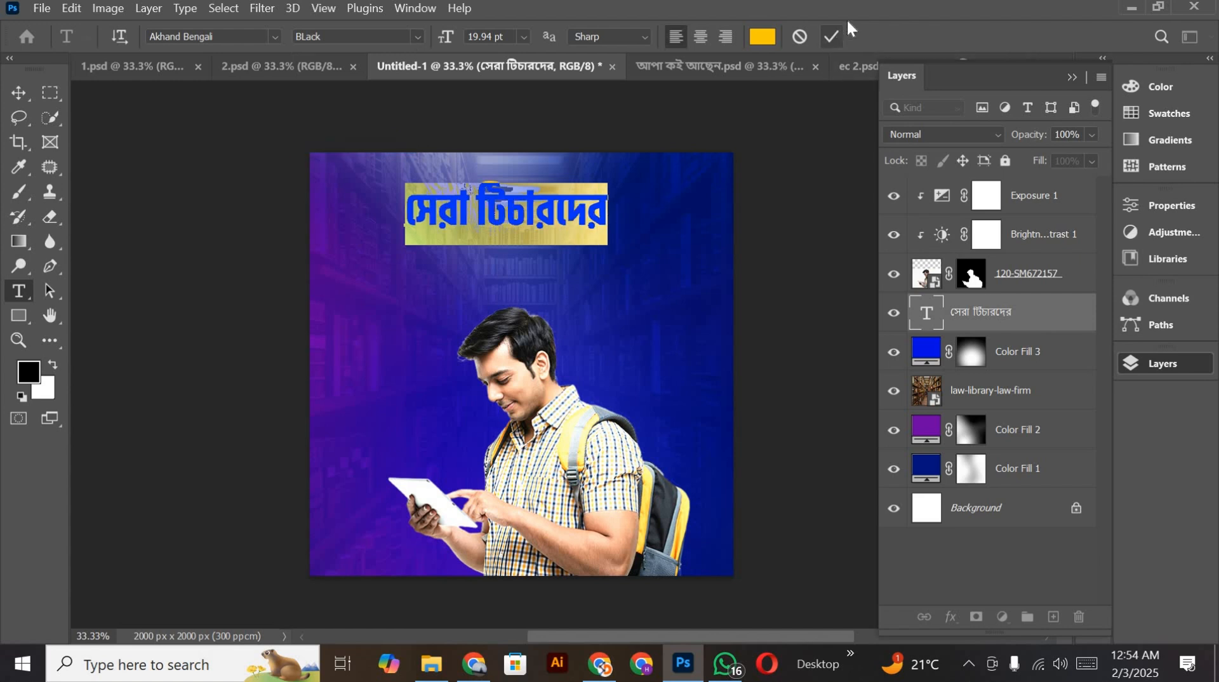
click(831, 36)
Step: Move the restyled headline to the horizontal center of the poster, keeping it above the student
key(v)
scroll(553, 240, up, 1)
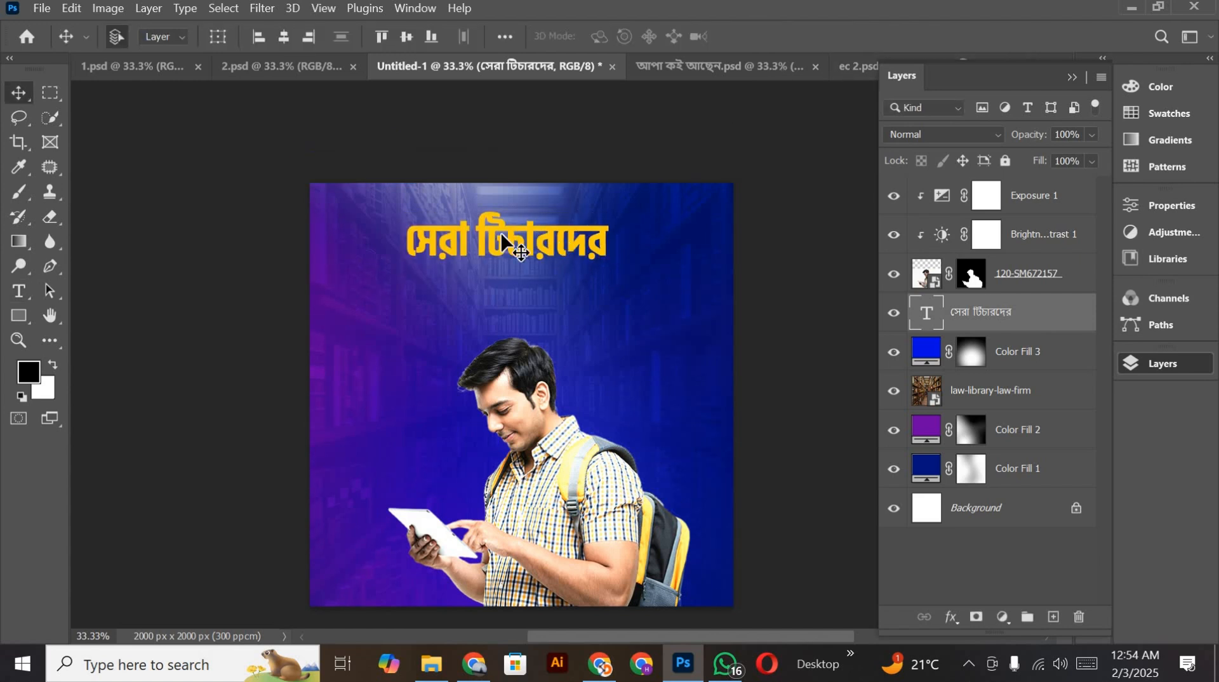
drag(502, 241, 530, 274)
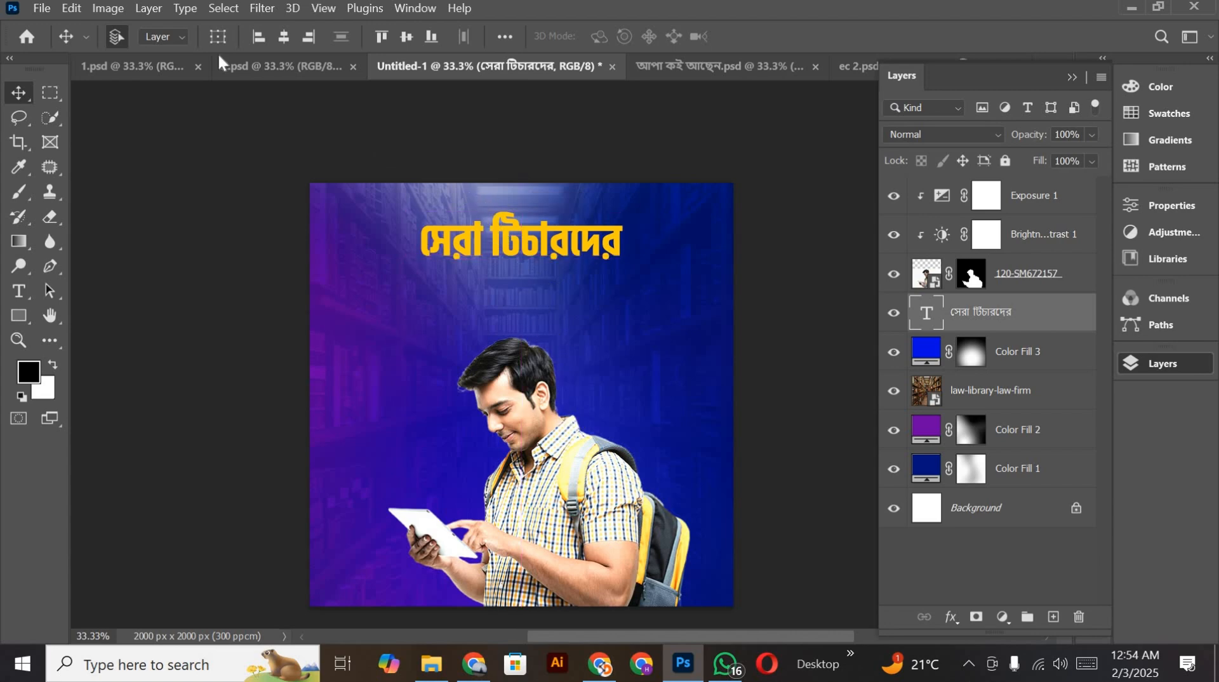
Step: Copy the layers from the upper Vector Smart Object down to the phone number text from ec 2.psd into Untitled-1
click(269, 63)
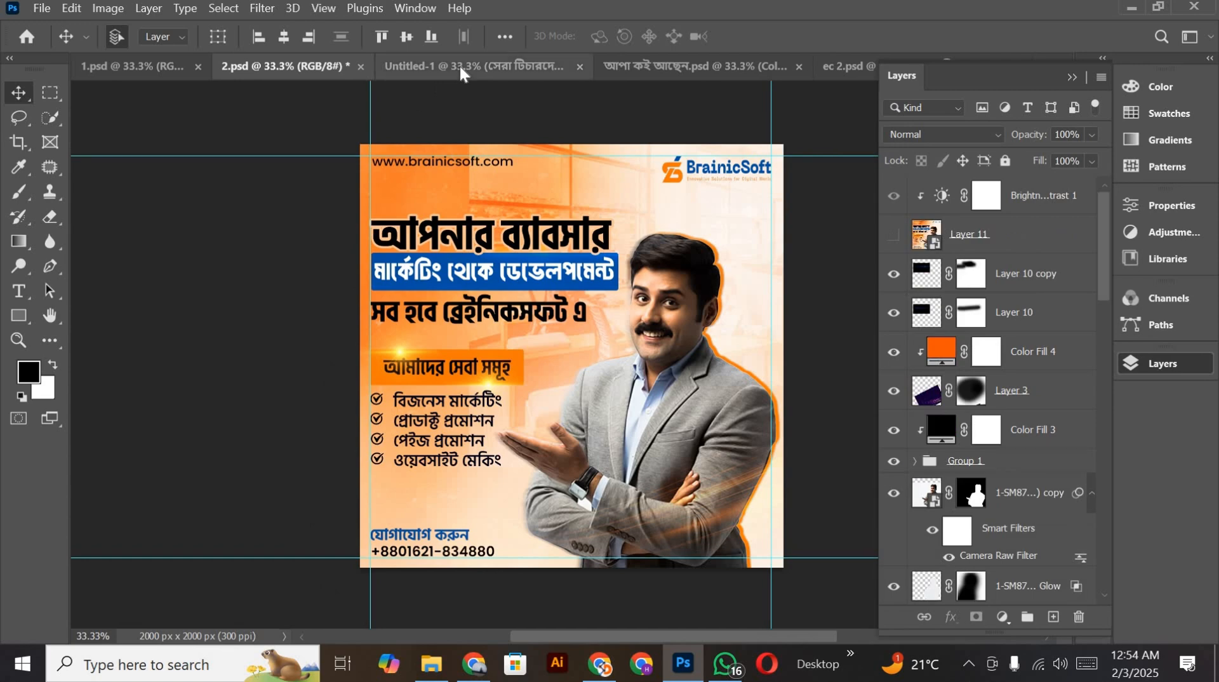
click(460, 68)
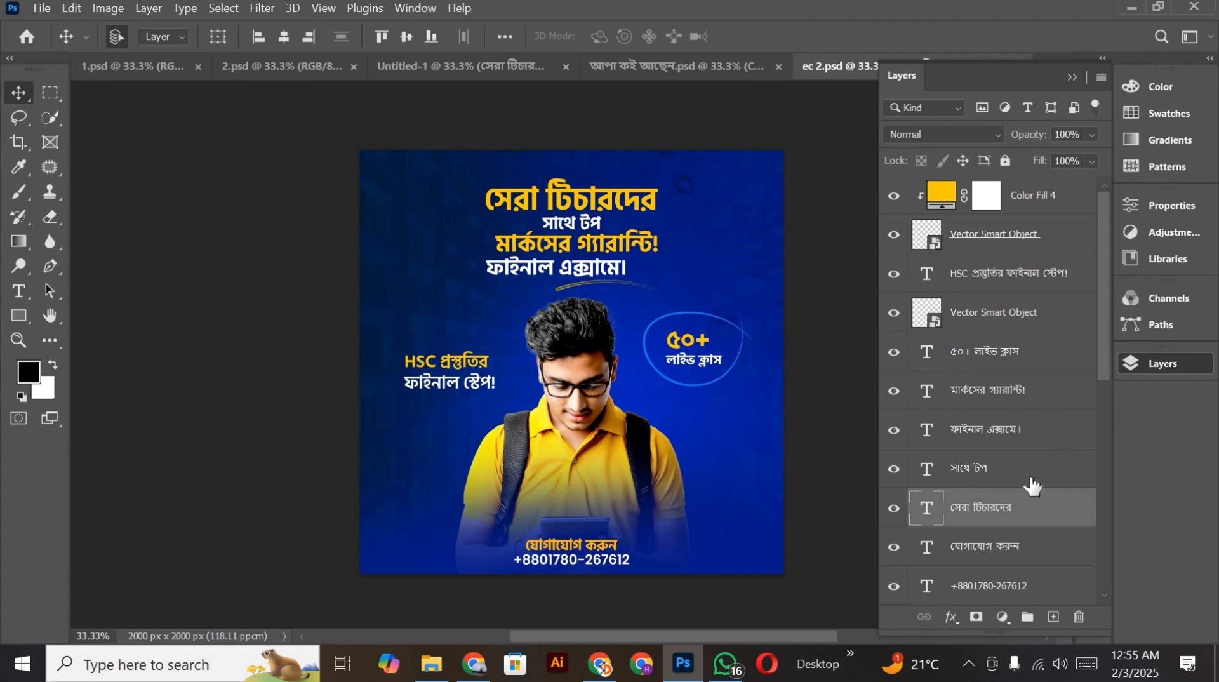
click(986, 316)
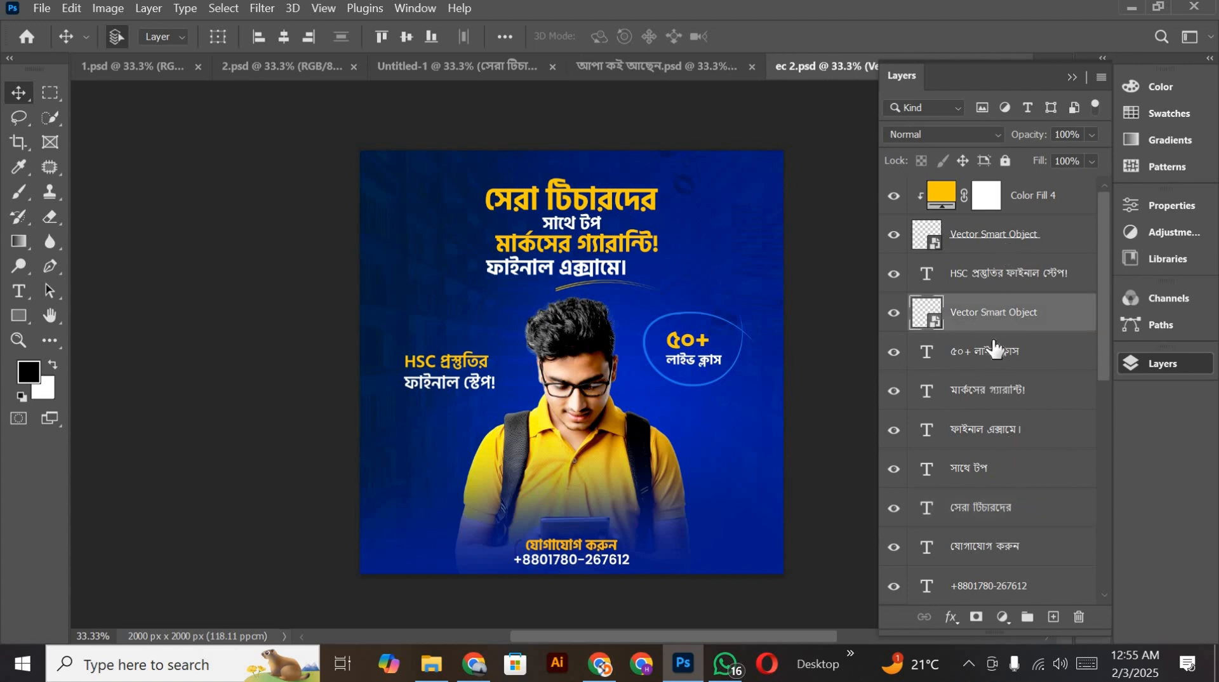
click(990, 248)
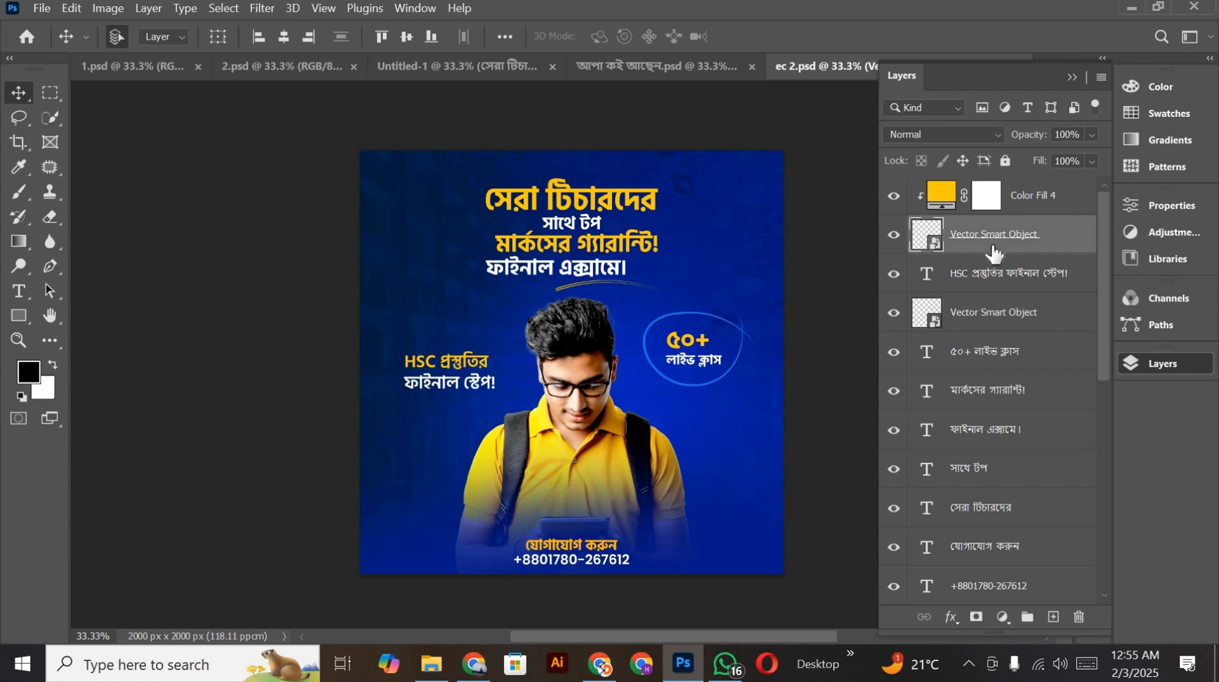
scroll(997, 318, down, 3)
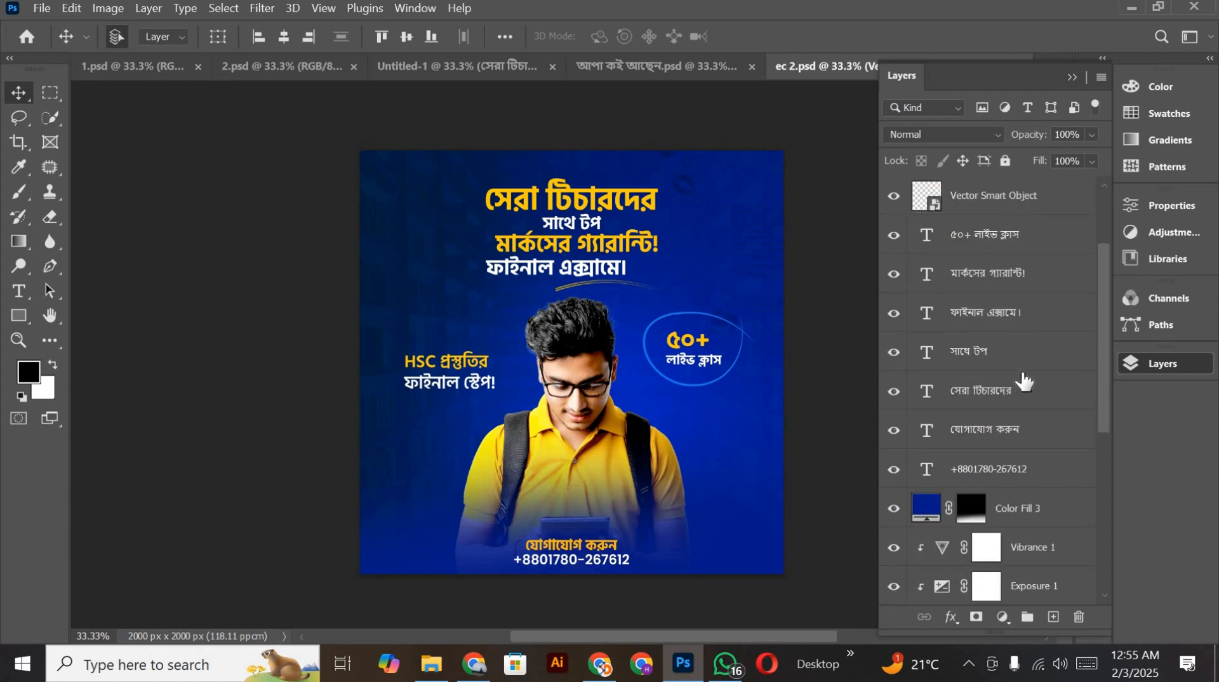
shift+click(1001, 475)
drag(999, 195, 551, 284)
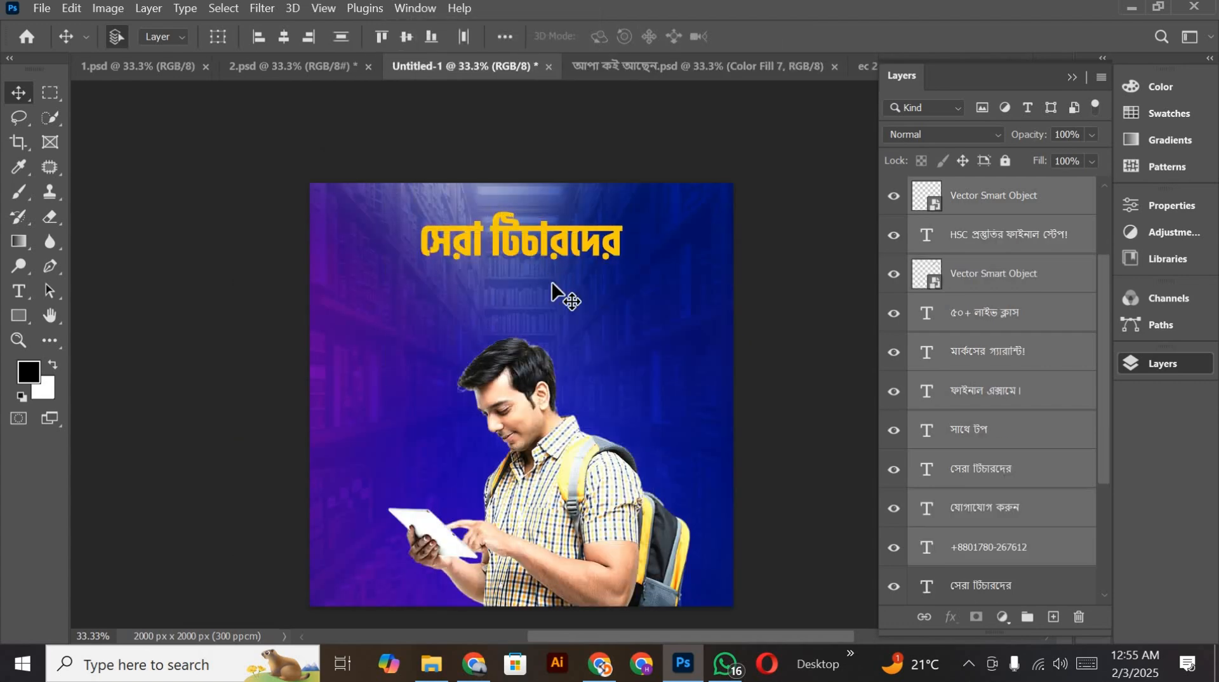
Step: Reposition the copied text and vector layers together, centered horizontally on the poster with their headline at the top
key(ctrl+t)
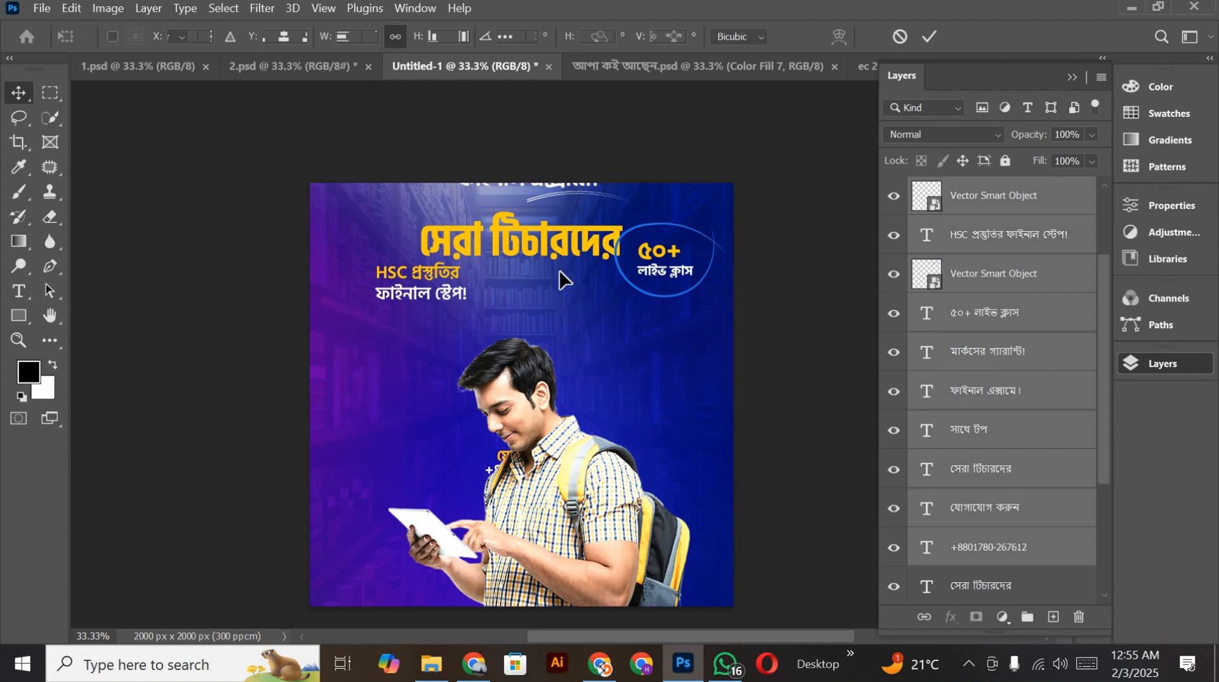
drag(642, 269, 619, 348)
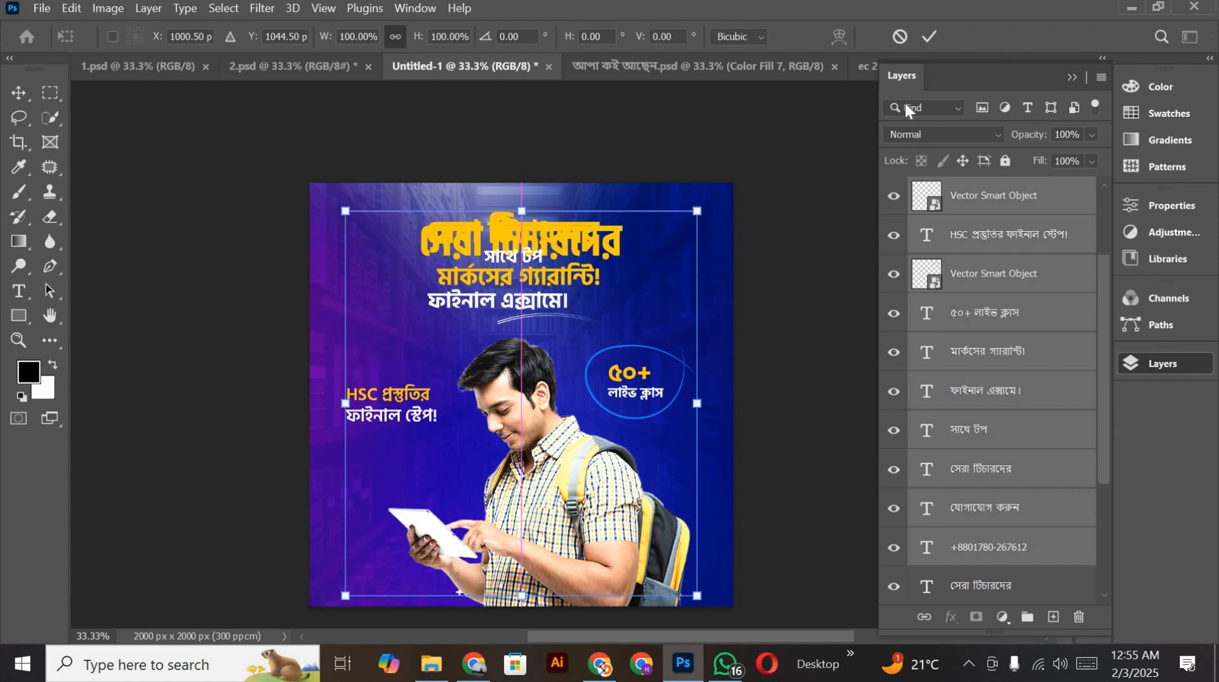
click(926, 34)
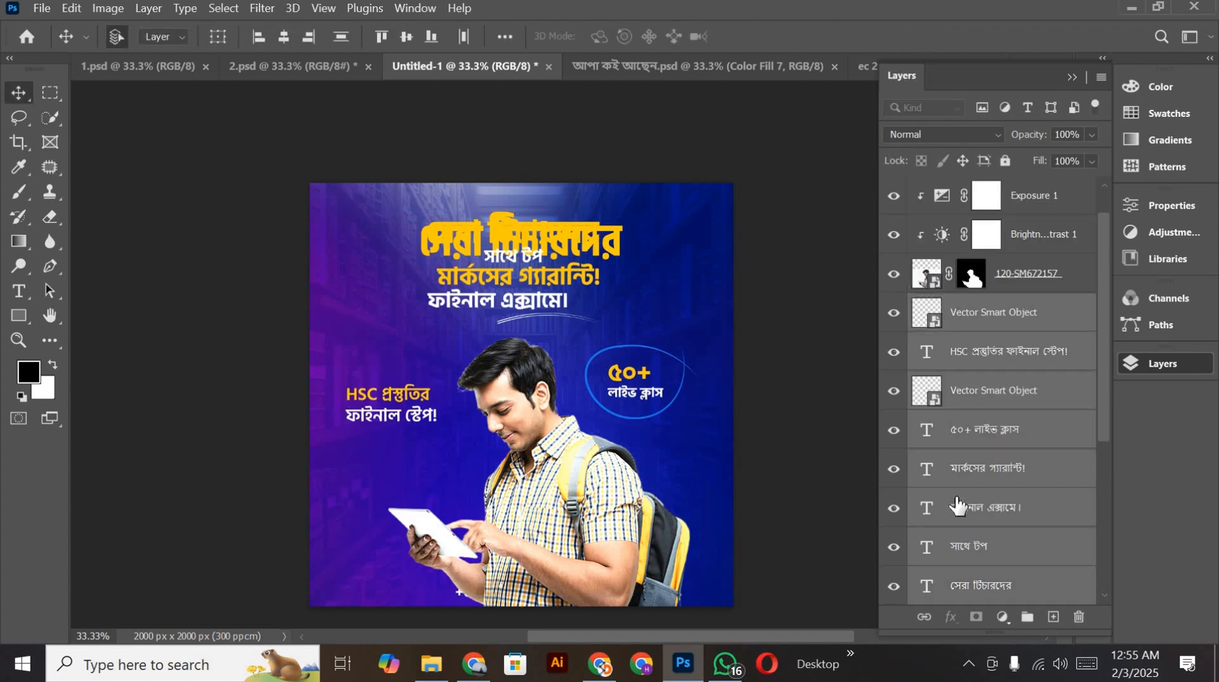
Step: Hide the earlier সেরা টিচারদের text layer directly above Color Fill 3
scroll(955, 508, down, 5)
click(894, 510)
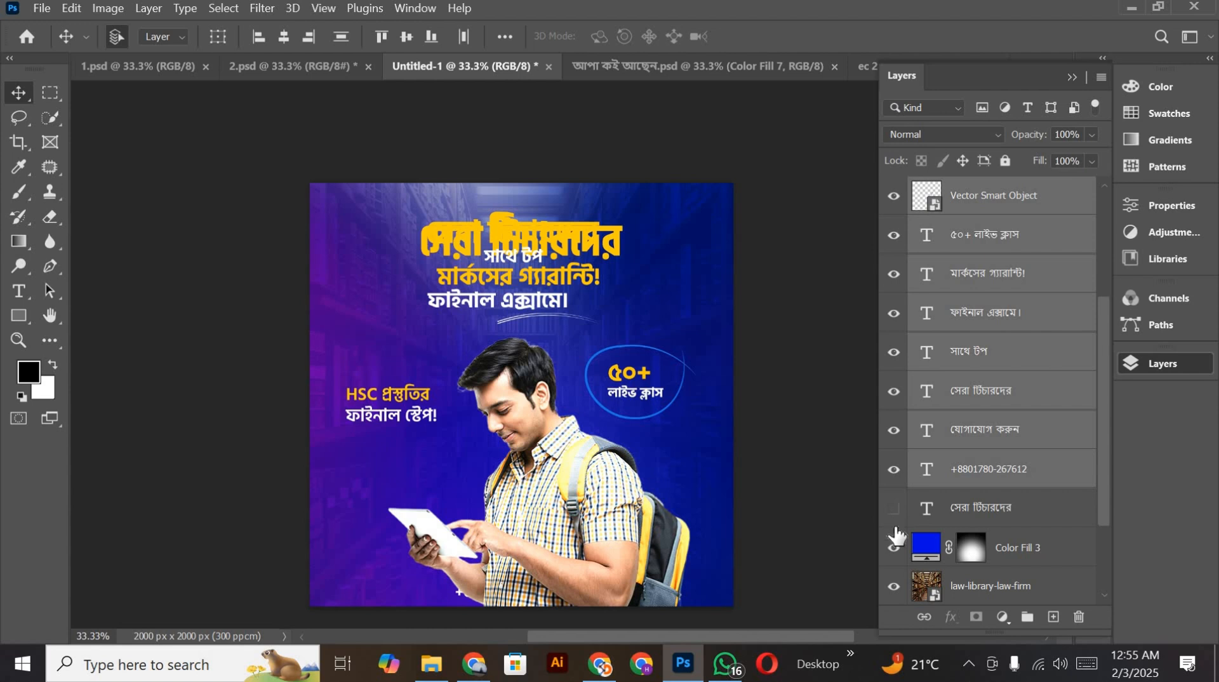
scroll(335, 219, down, 2)
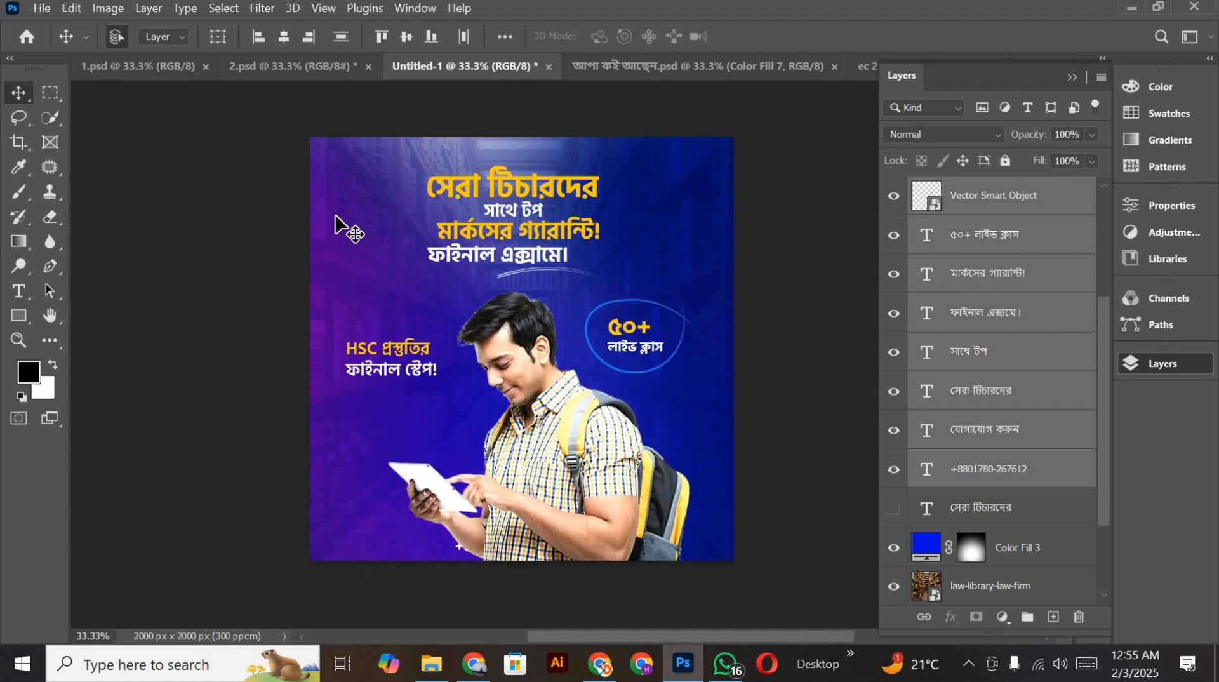
key(t)
click(522, 356)
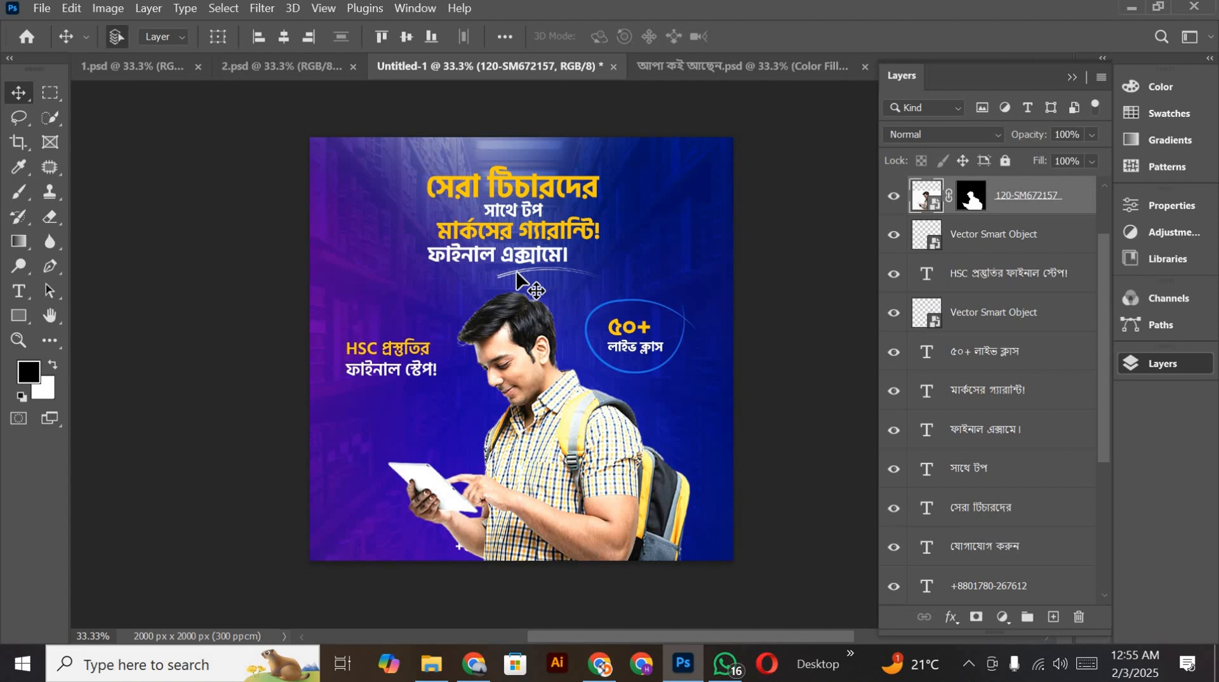
click(459, 300)
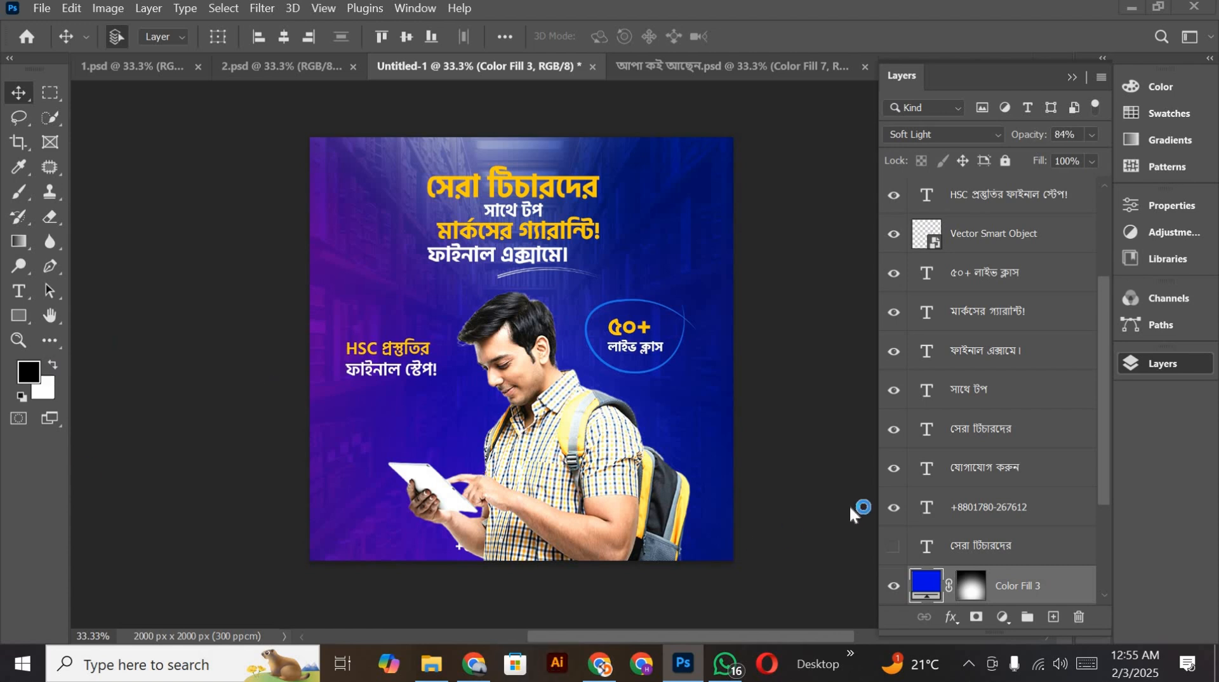
scroll(947, 304, down, 5)
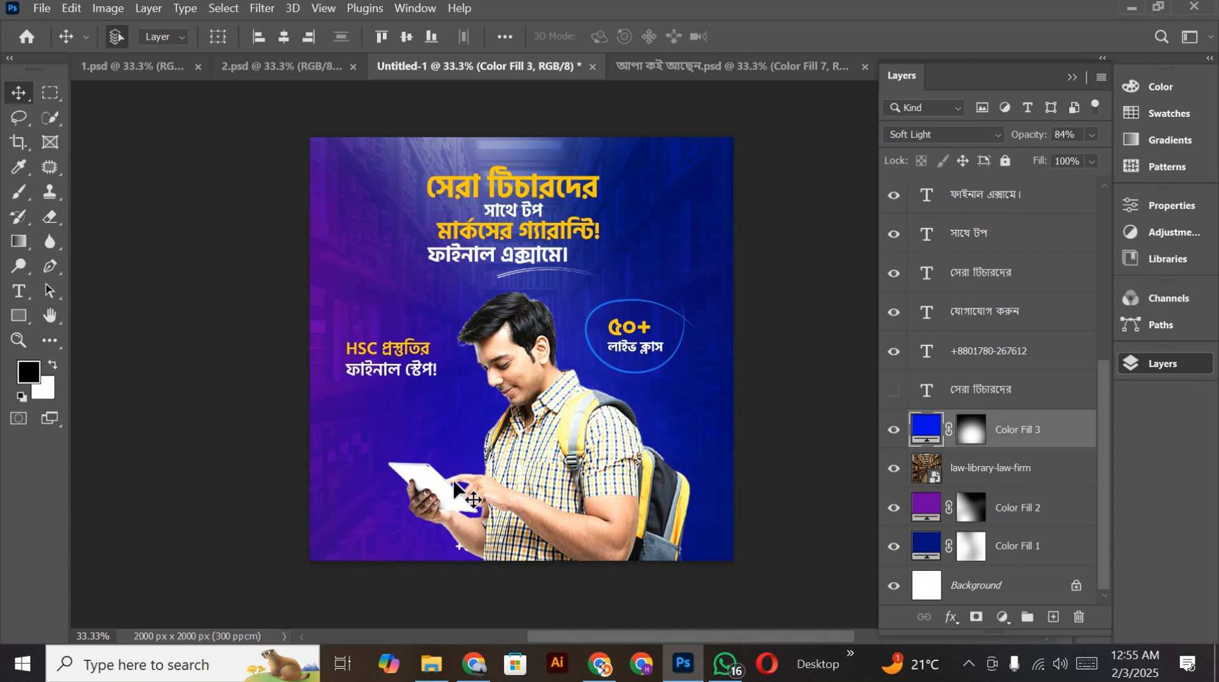
scroll(467, 495, down, 2)
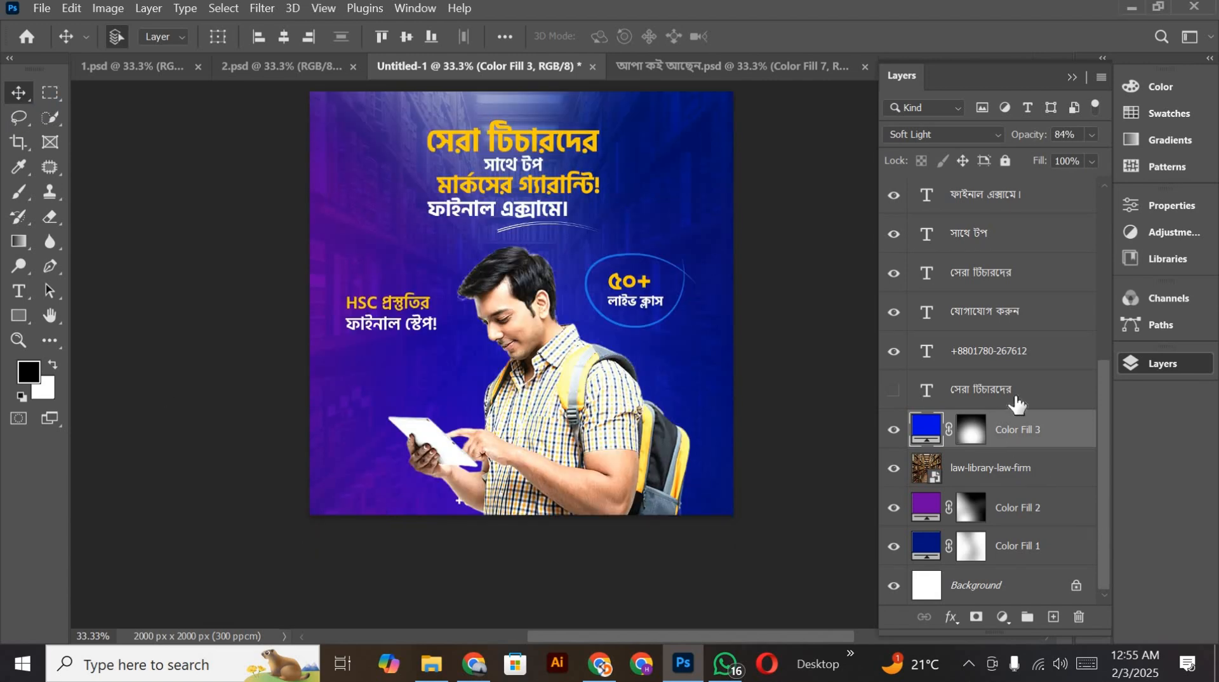
scroll(1009, 375, up, 3)
scroll(1009, 372, up, 2)
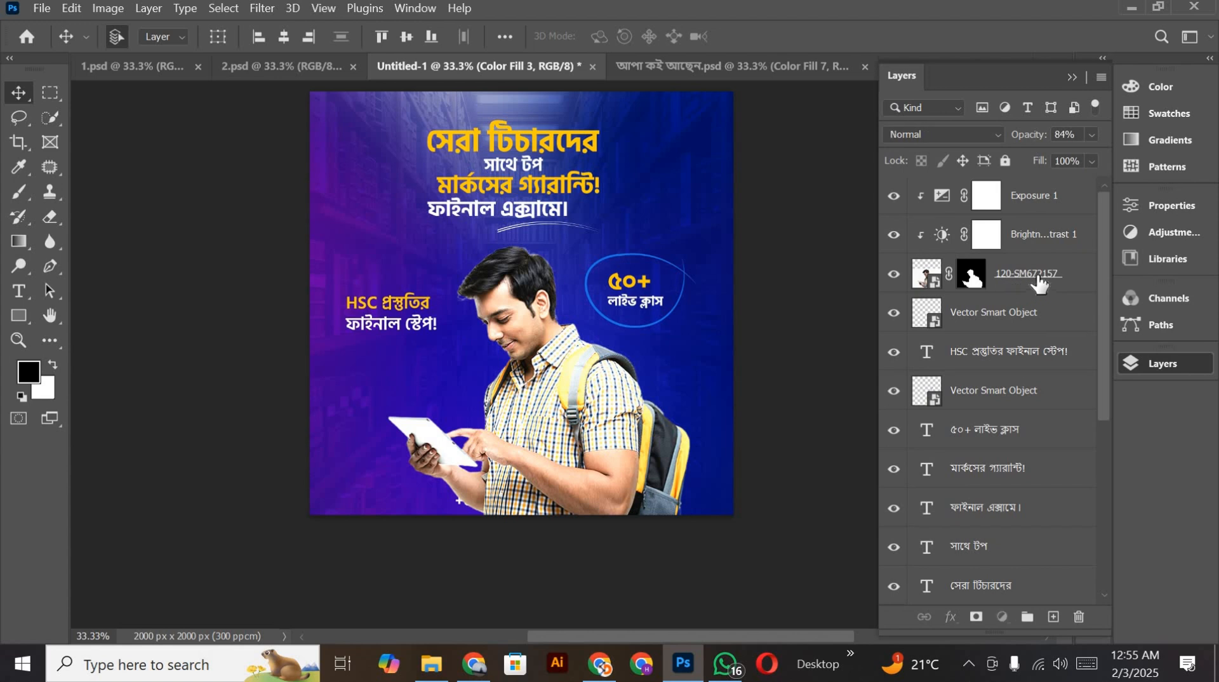
click(1037, 280)
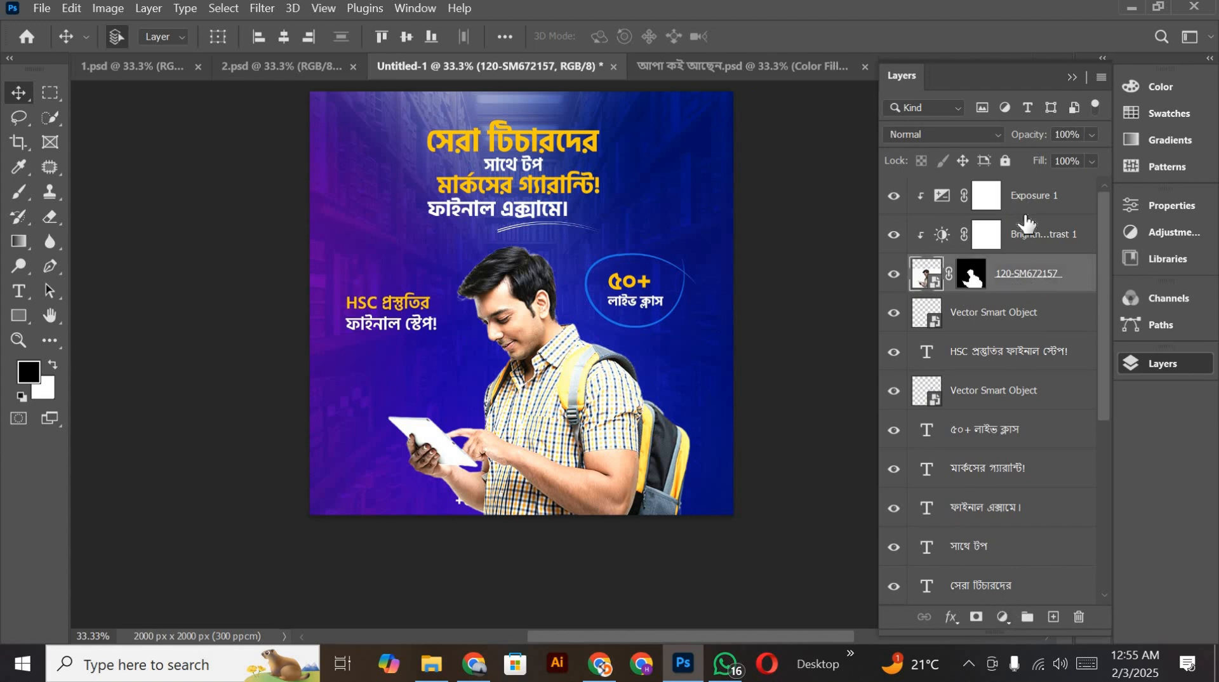
click(1002, 616)
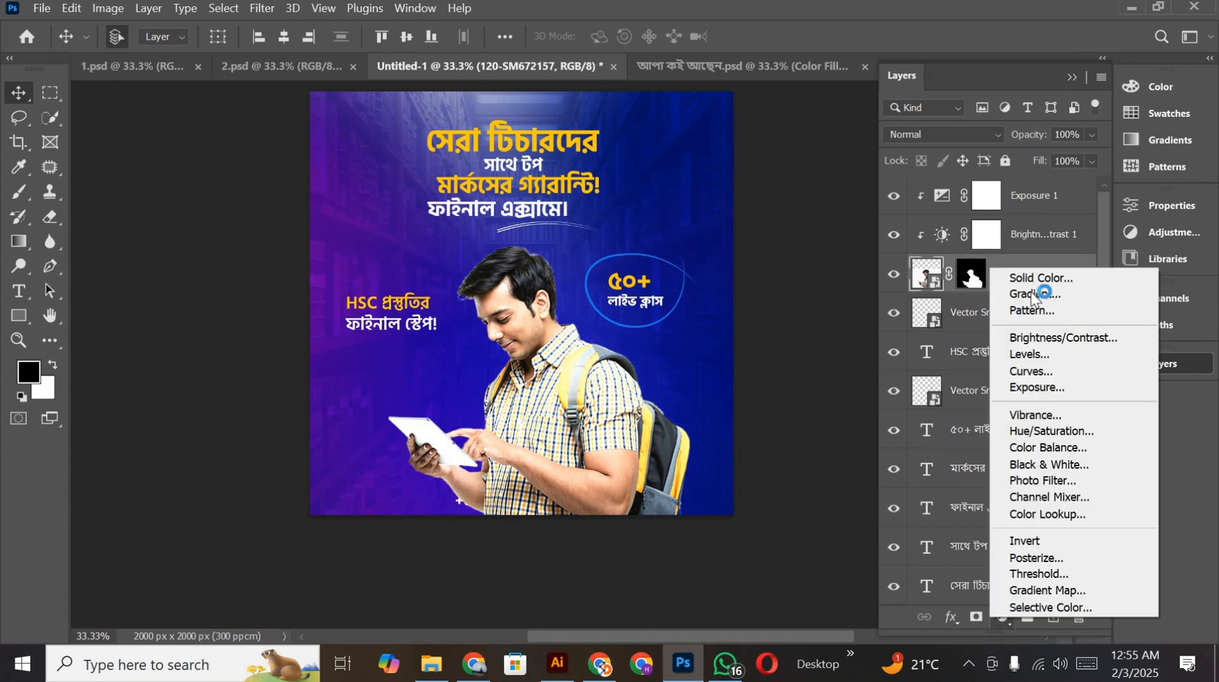
click(1034, 278)
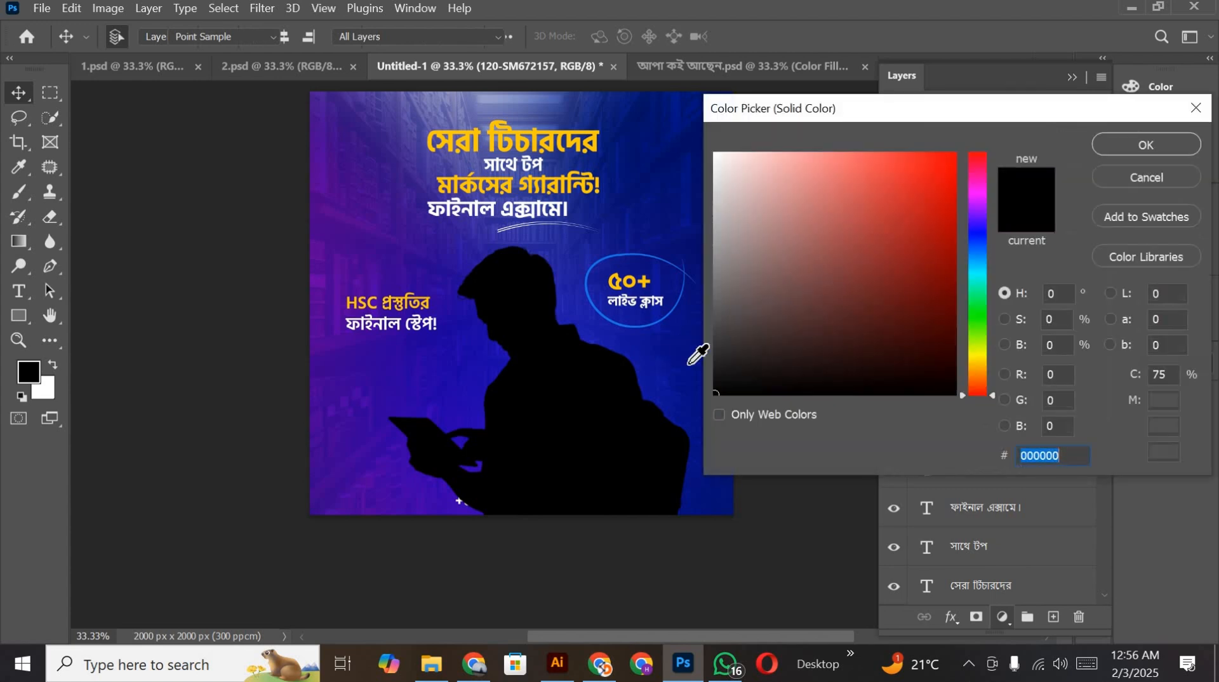
drag(688, 351, 1127, 153)
click(1136, 144)
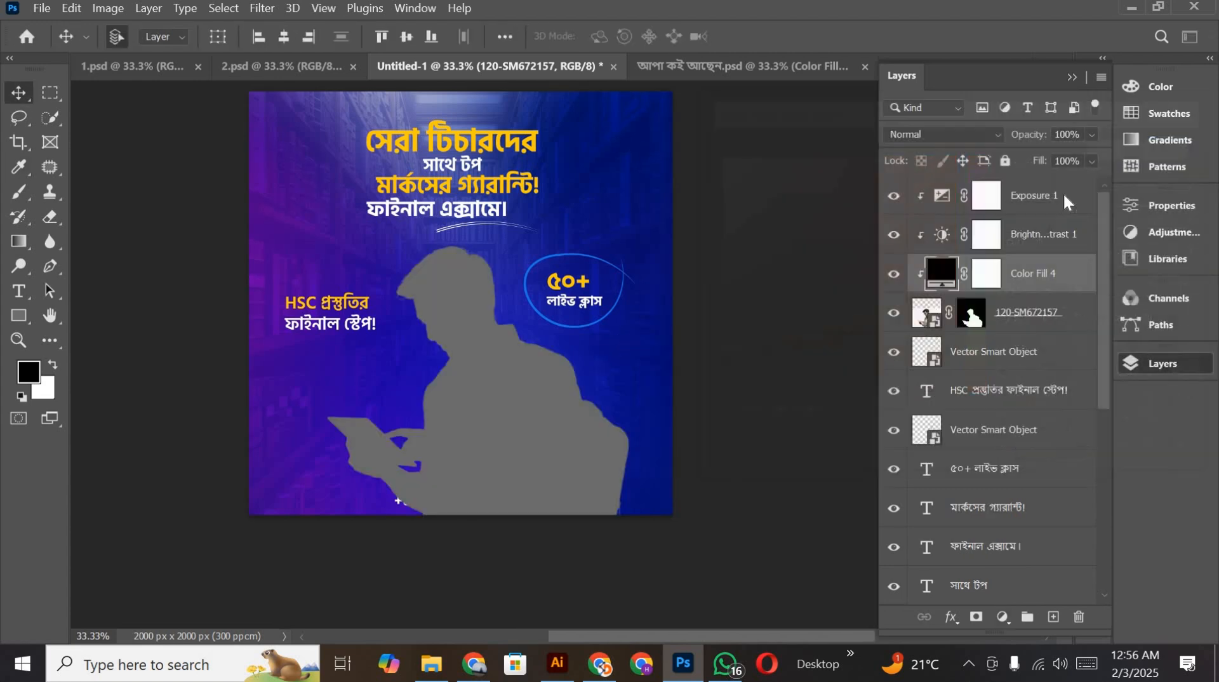
Step: Move the gray fill layer above Exposure 1 to the top of the stack and release its clipping mask
drag(1014, 280, 1007, 194)
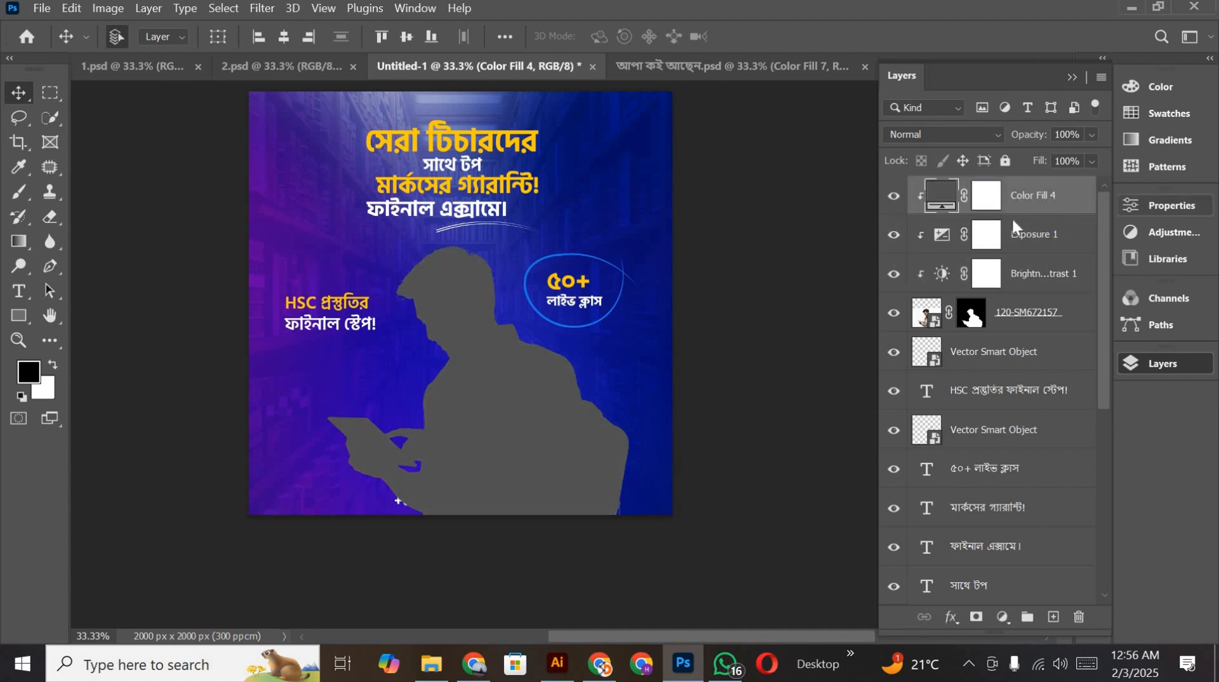
right_click(1041, 197)
click(856, 397)
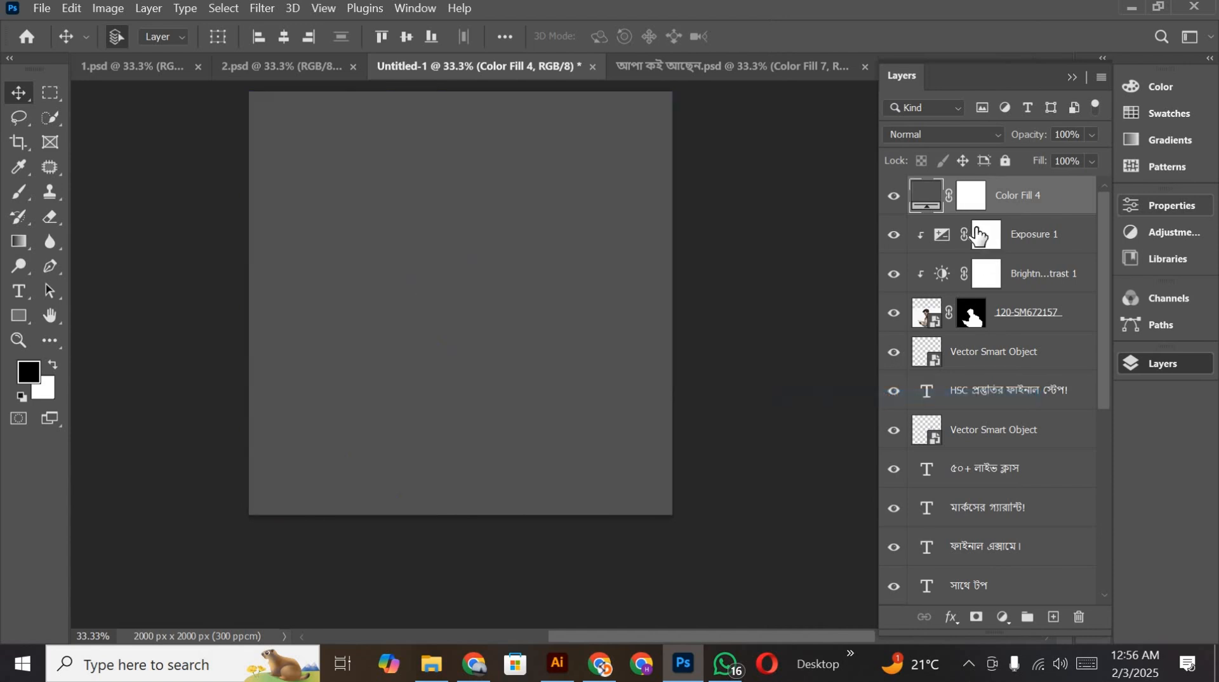
Step: Recolor Color Fill 4 to dark navy #000733 and invert its layer mask to black so the fill is hidden
double_click(919, 184)
drag(919, 186, 951, 331)
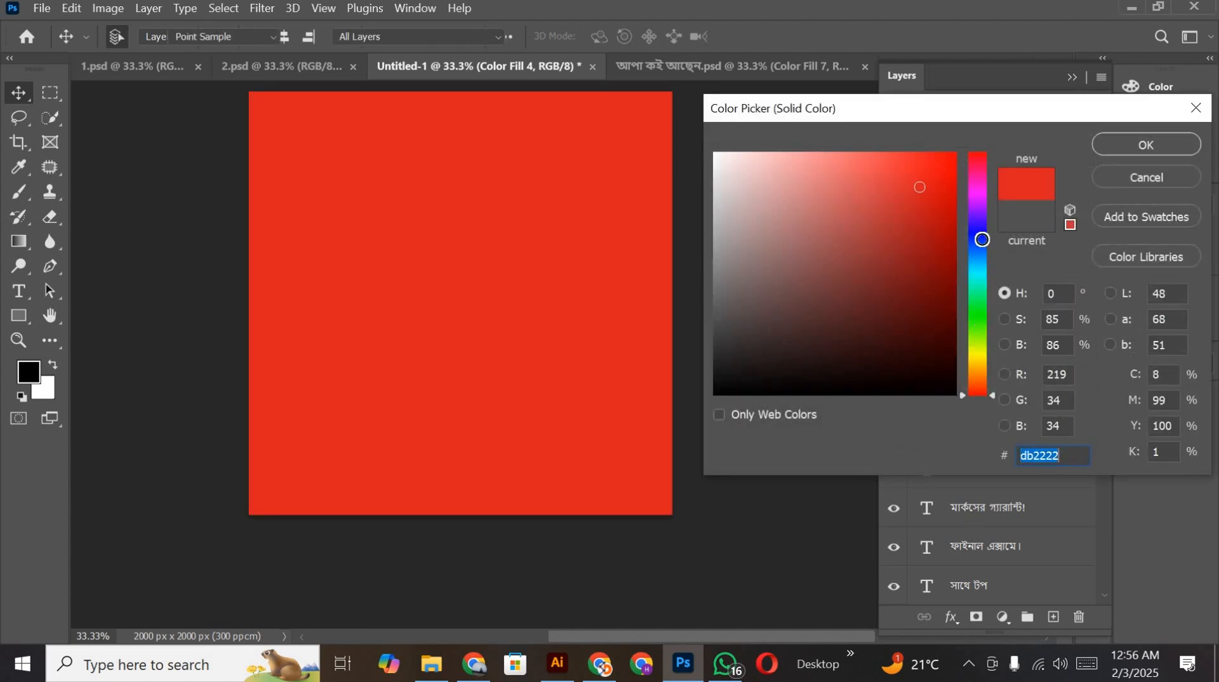
click(982, 240)
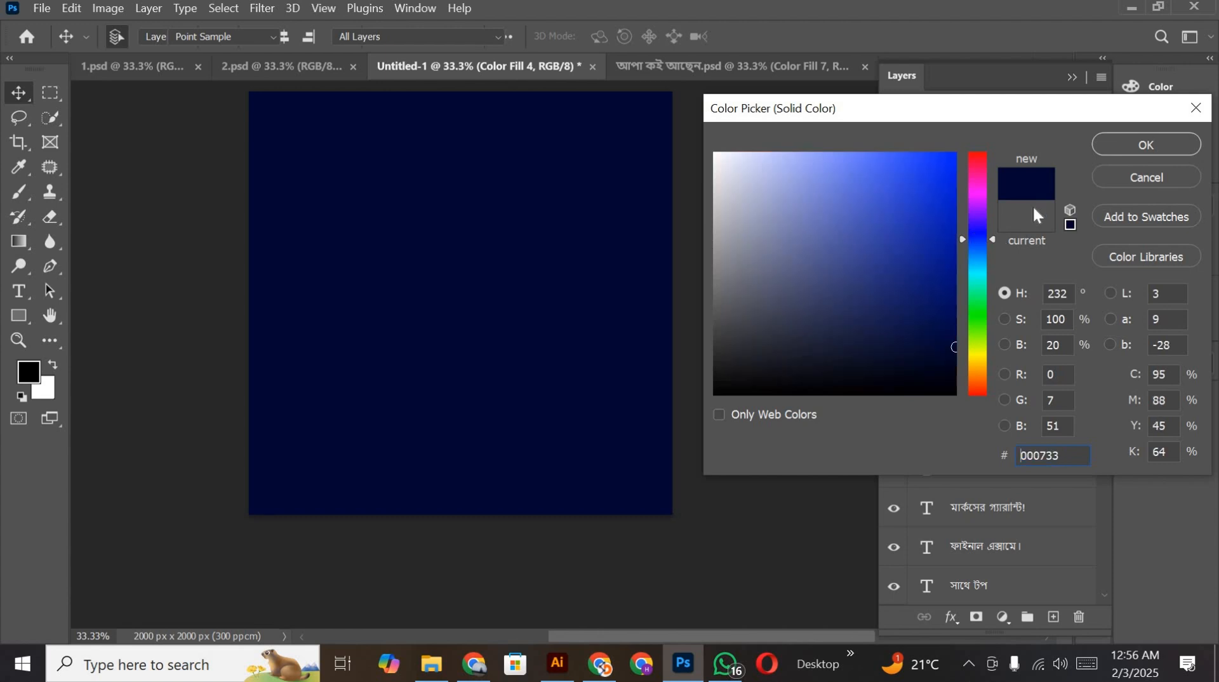
click(1093, 143)
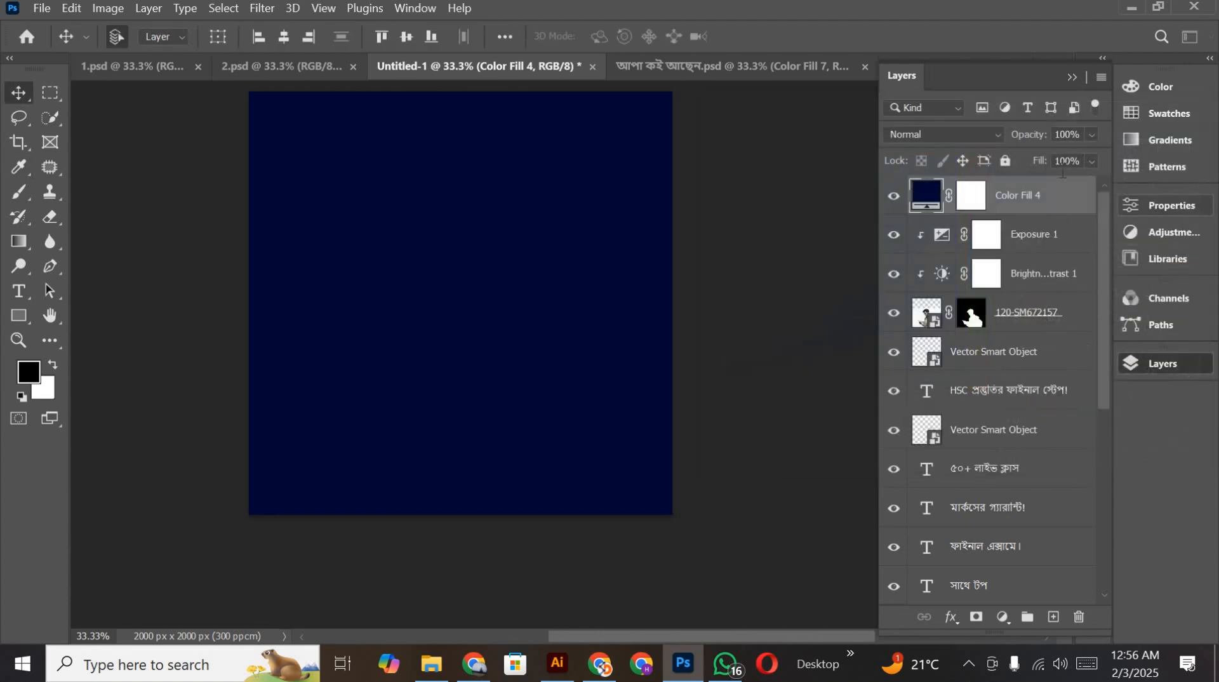
click(976, 193)
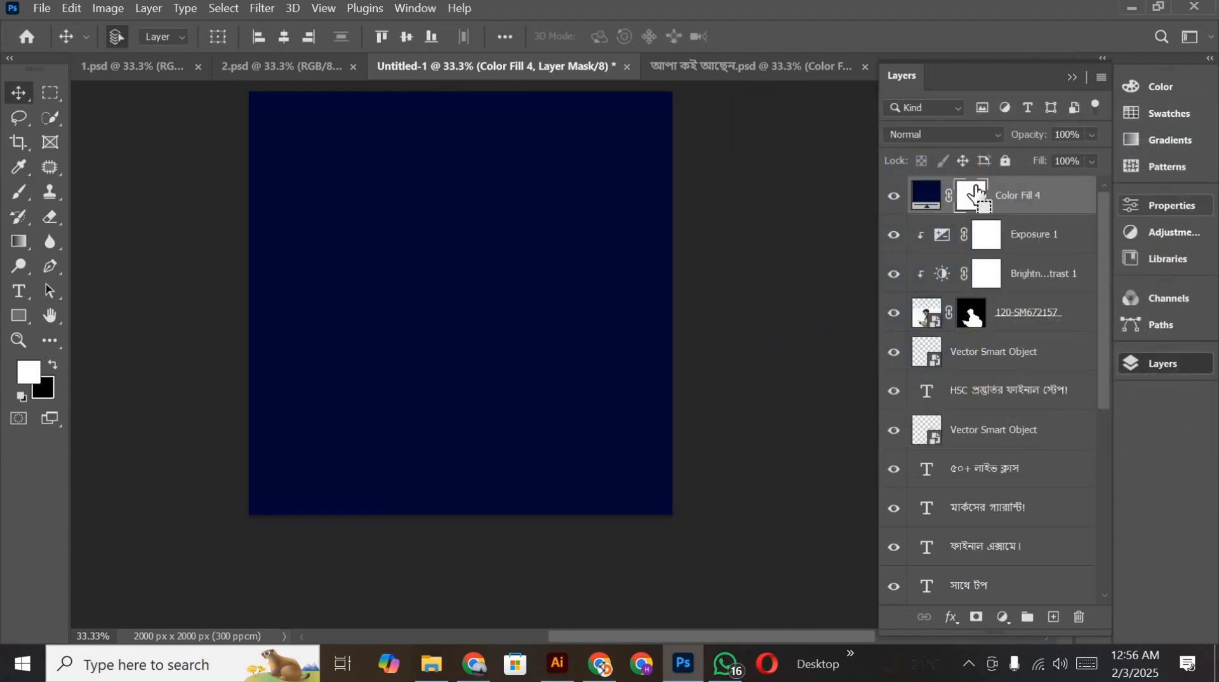
key(ctrl+i)
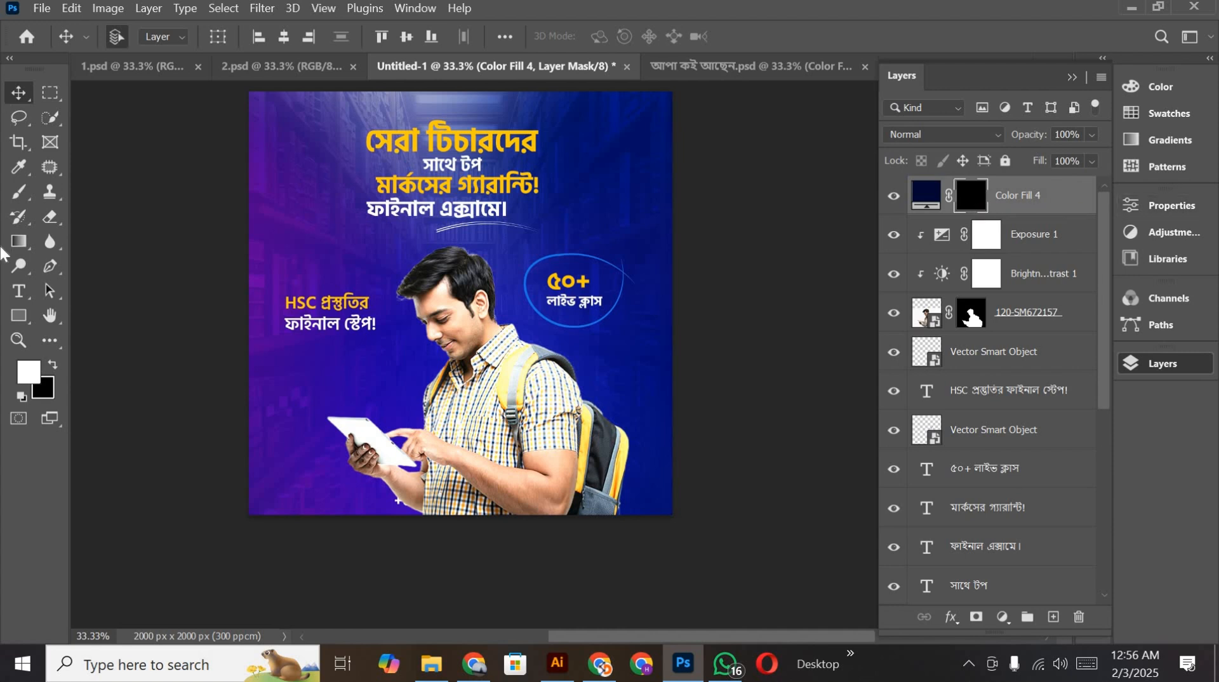
Step: Paint white along the poster's lower edge on the Color Fill 4 mask with soft 900 and 1300 px brushes
scroll(461, 299, down, 2)
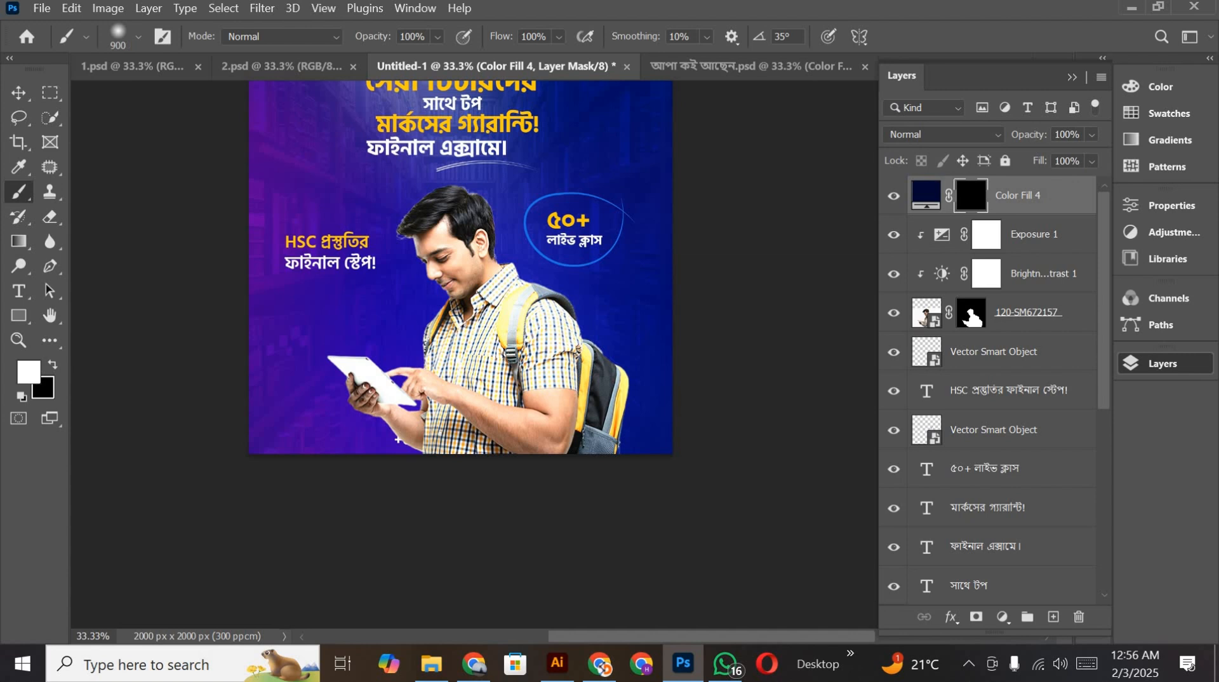
drag(398, 440, 591, 444)
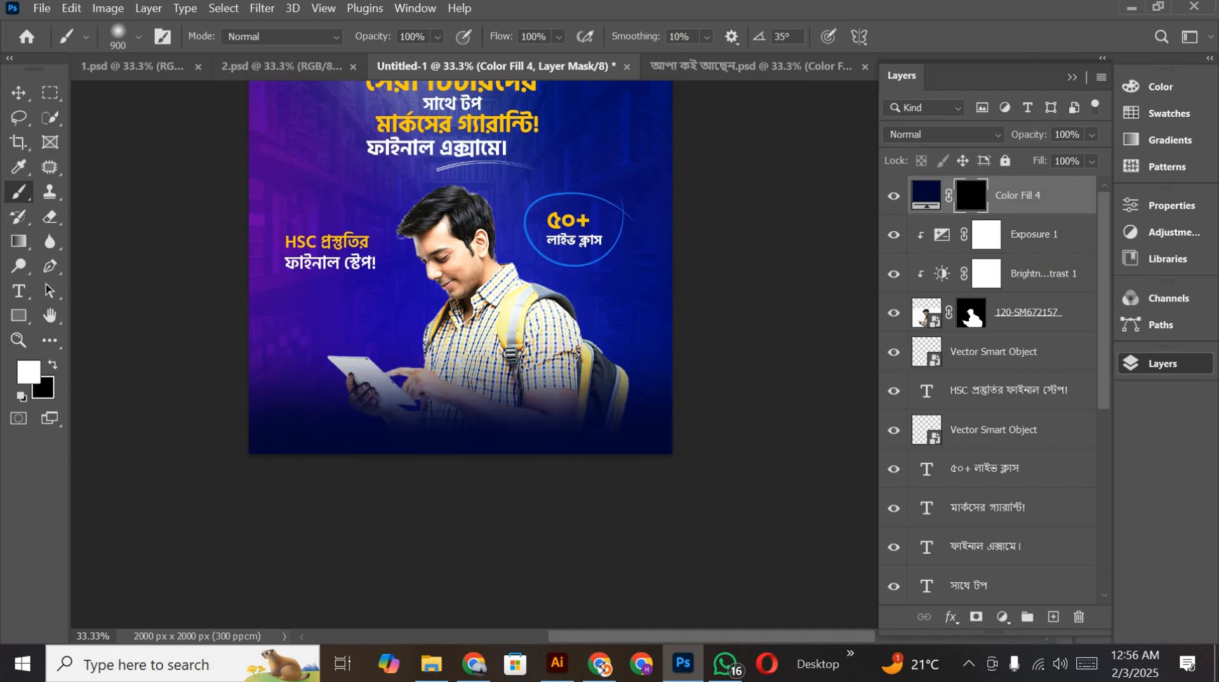
scroll(461, 267, down, 3)
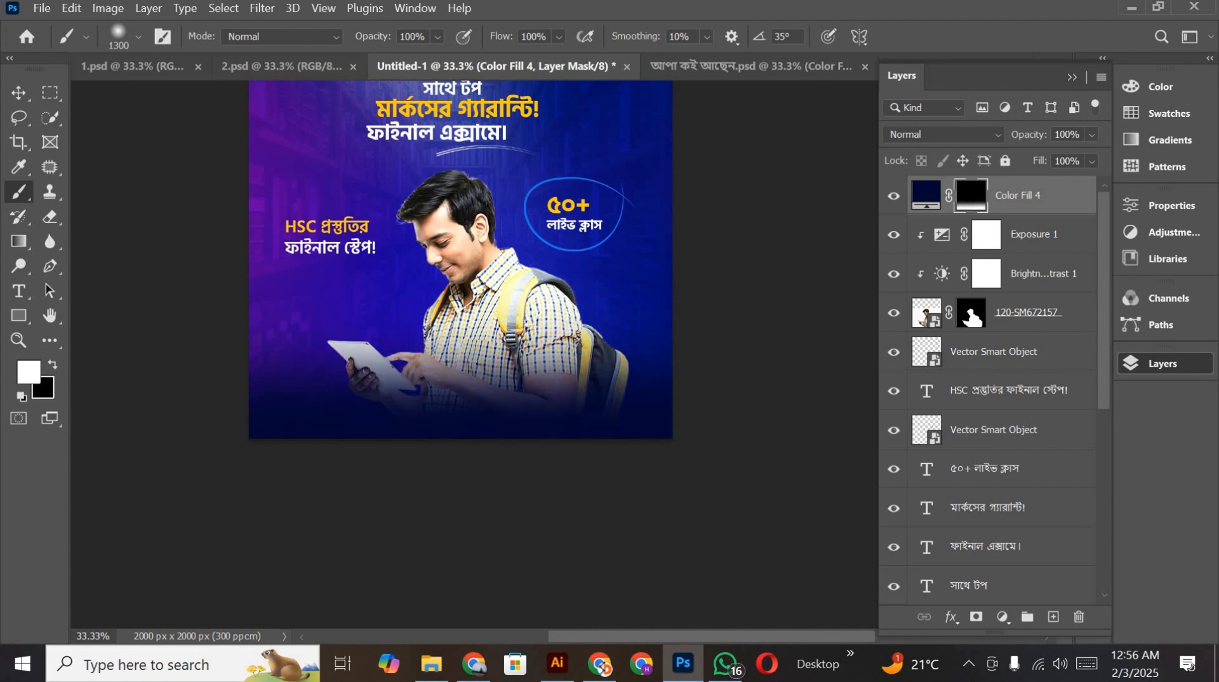
drag(431, 393, 548, 392)
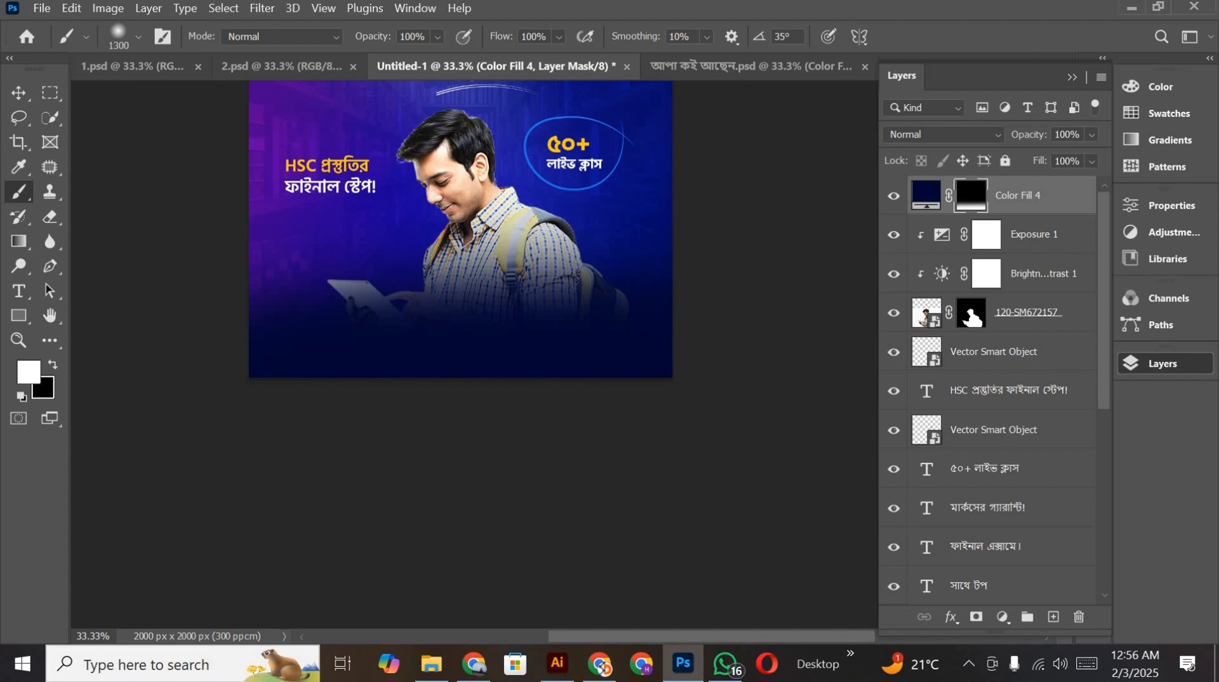
Step: Paint black across the student's torso on the Color Fill 4 mask to lower the fade, and repaint white along the poster's lower edge
key(x)
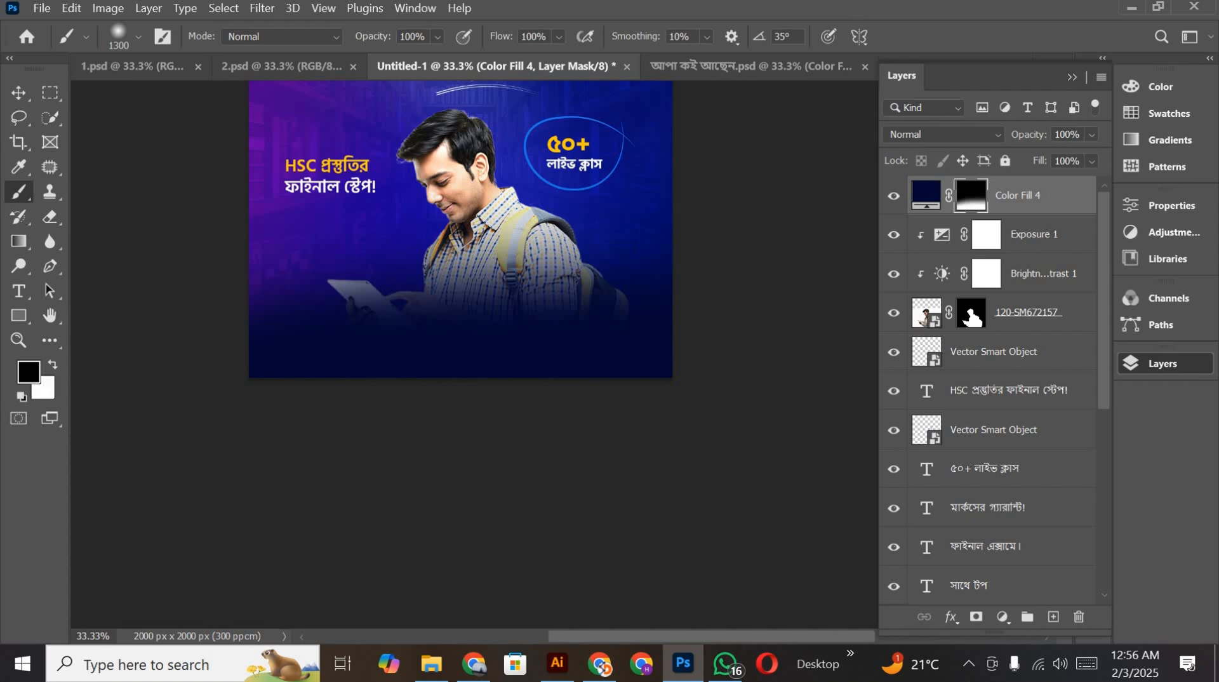
drag(318, 279, 625, 279)
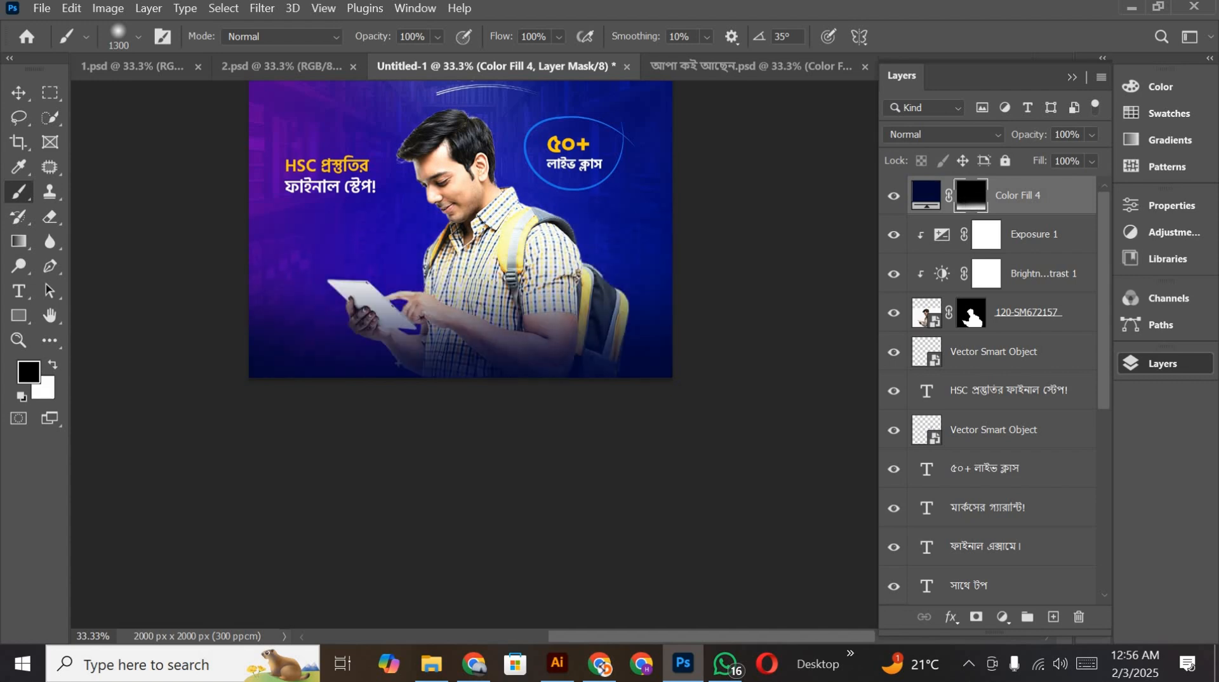
key(x)
drag(626, 394, 445, 394)
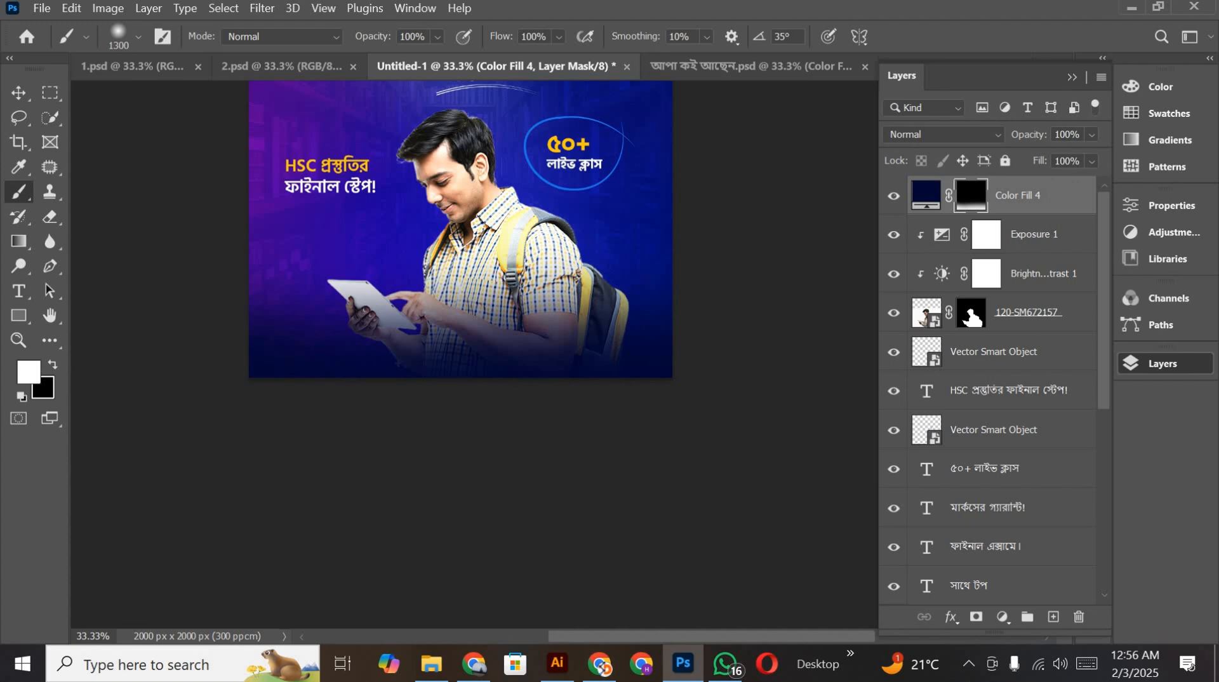
drag(368, 388, 587, 387)
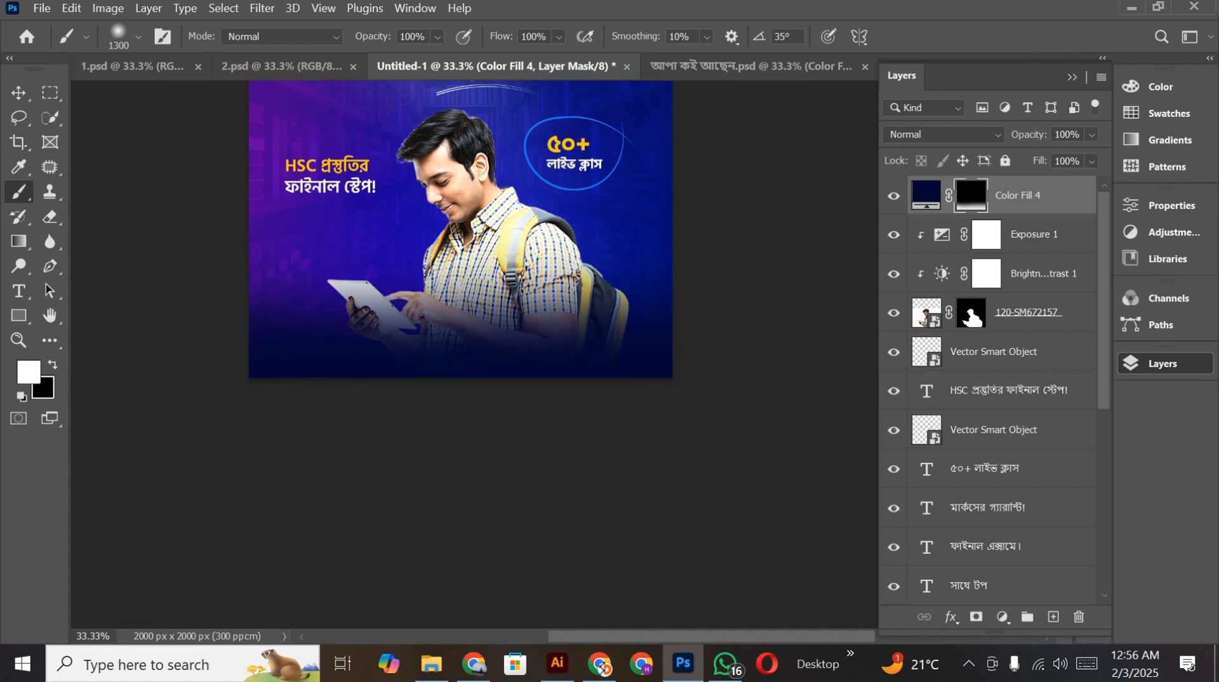
scroll(460, 317, up, 5)
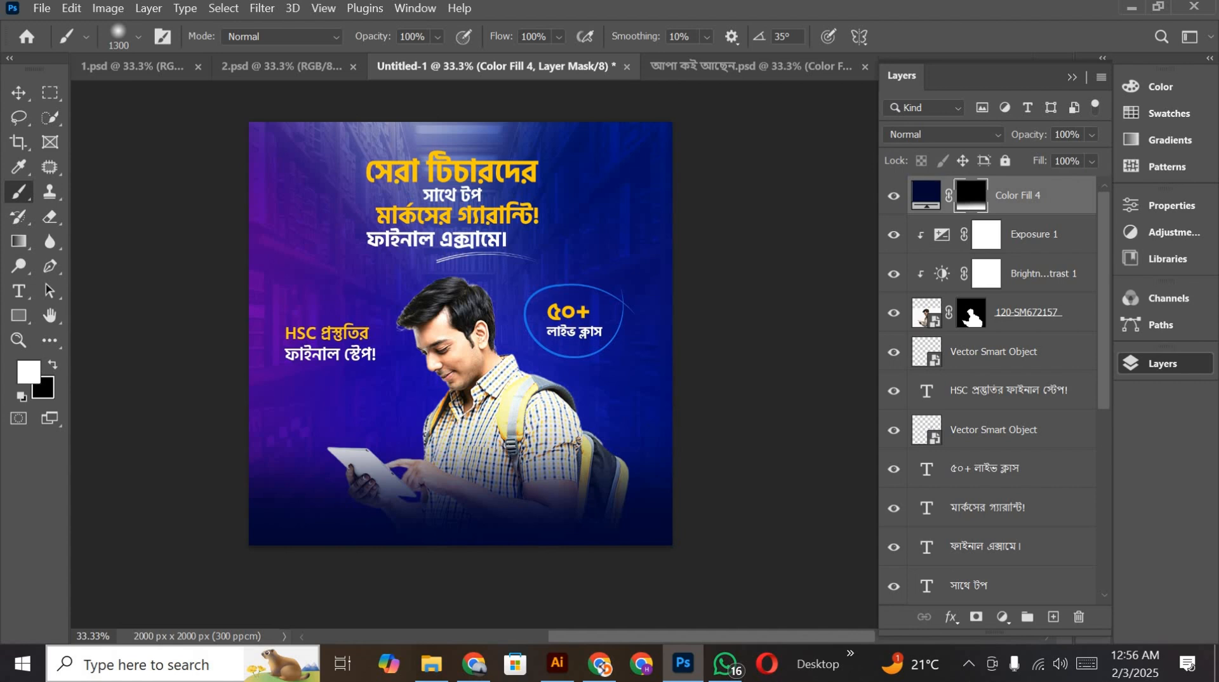
click(18, 93)
scroll(506, 126, down, 2)
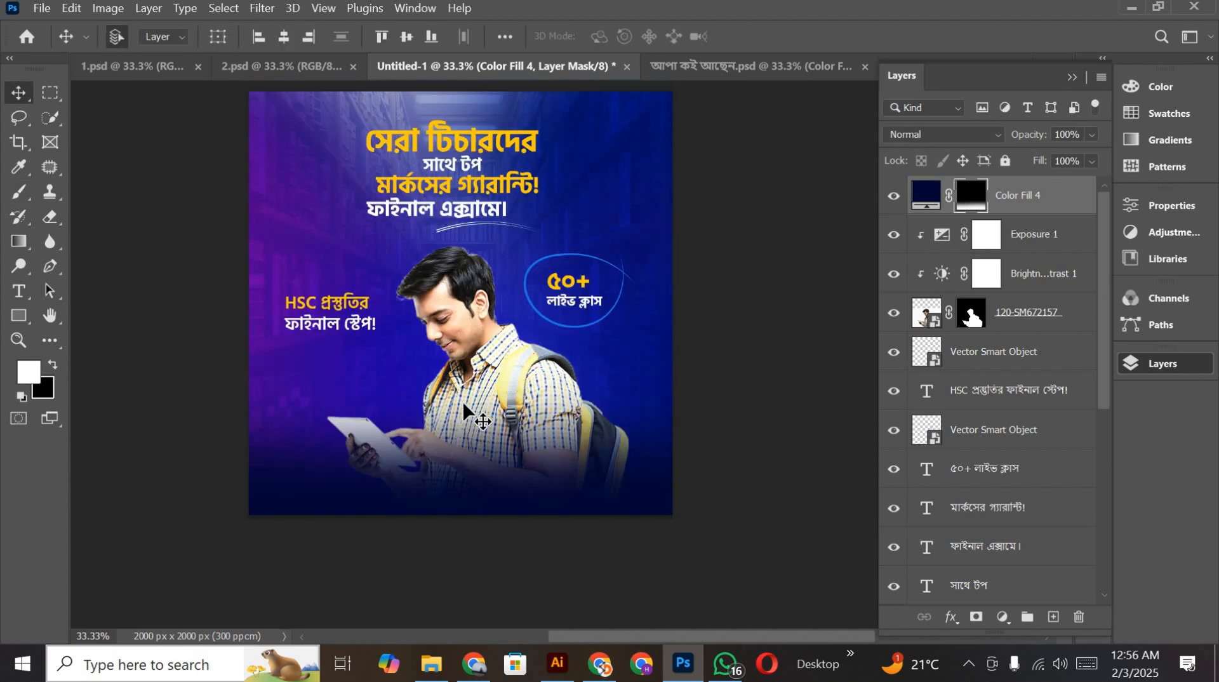
scroll(476, 444, up, 1)
scroll(474, 506, up, 2)
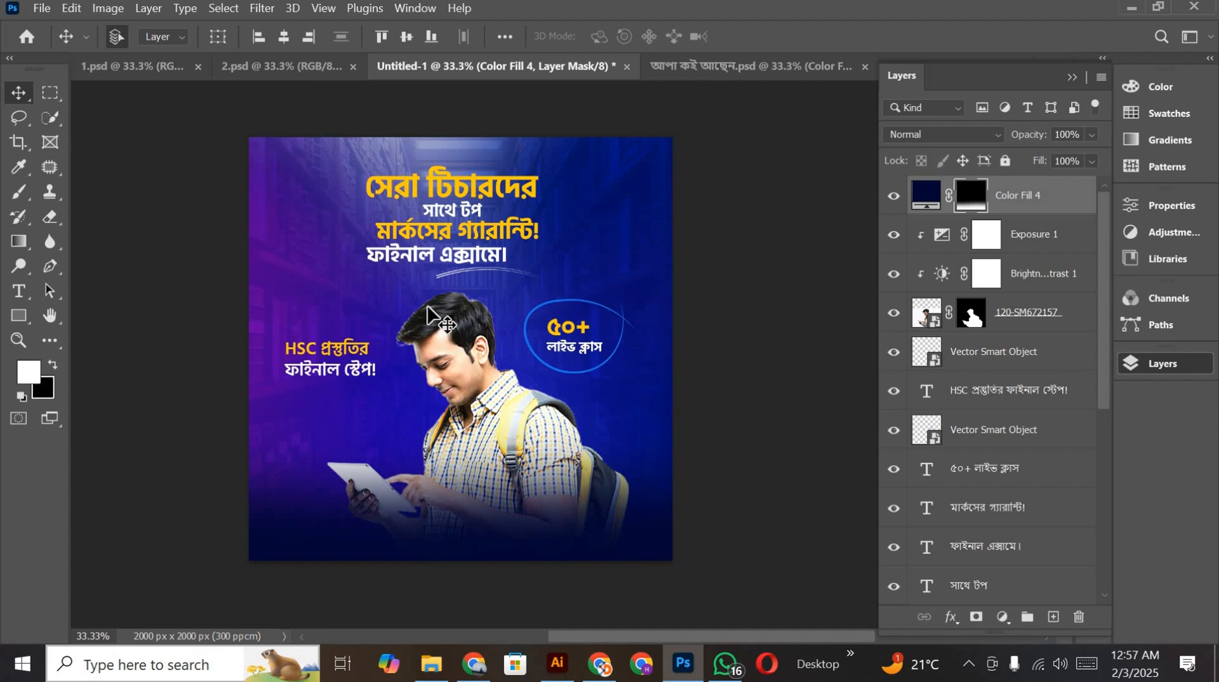
click(531, 441)
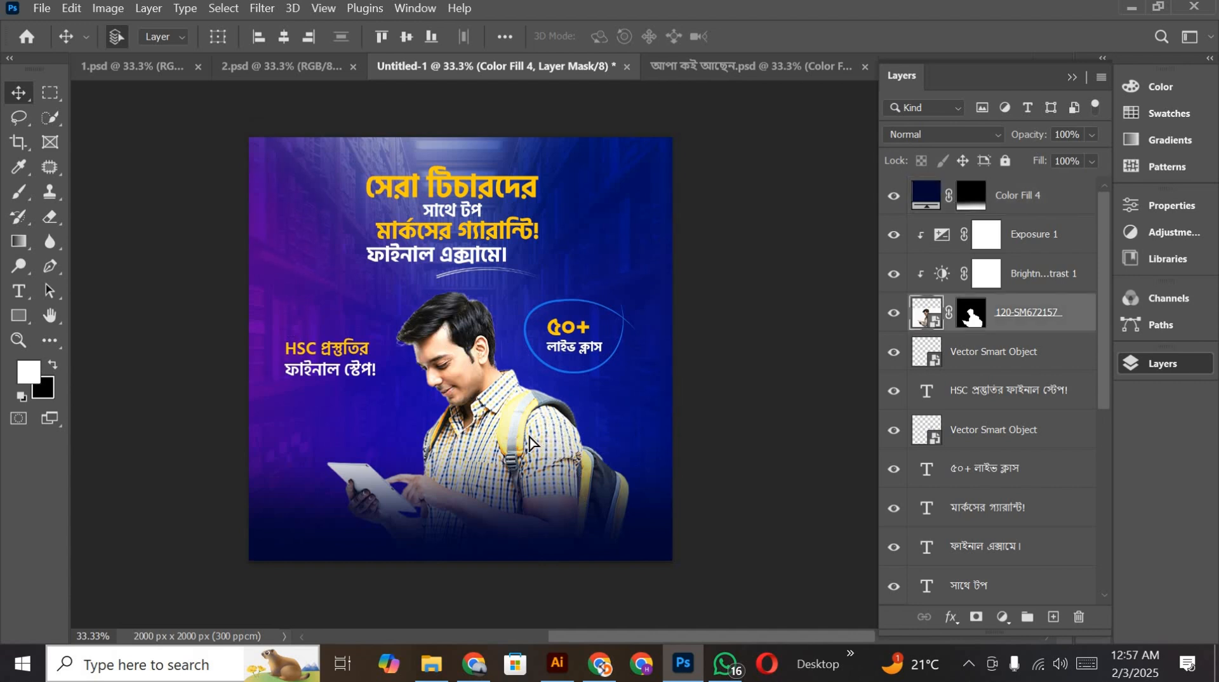
drag(531, 441, 519, 477)
key(x)
scroll(626, 185, down, 3)
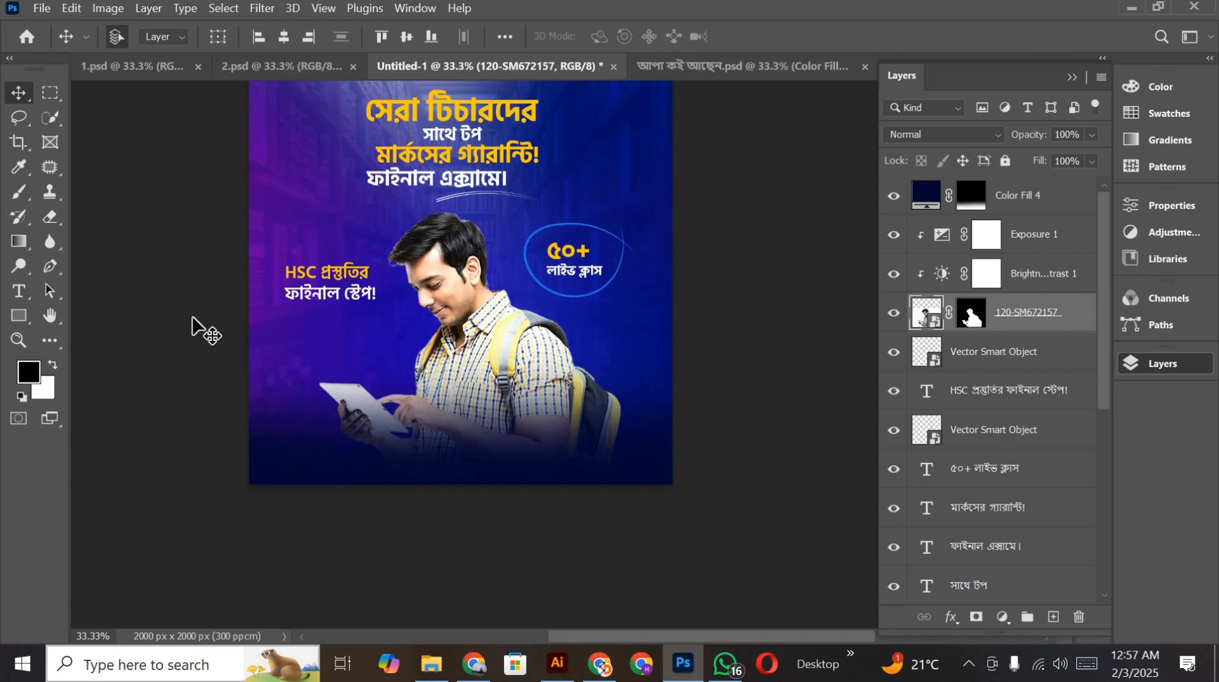
Step: Examine the whole poster composition, checking the student's placement, the surrounding text and the navy fade at the base
scroll(202, 331, up, 3)
key(h)
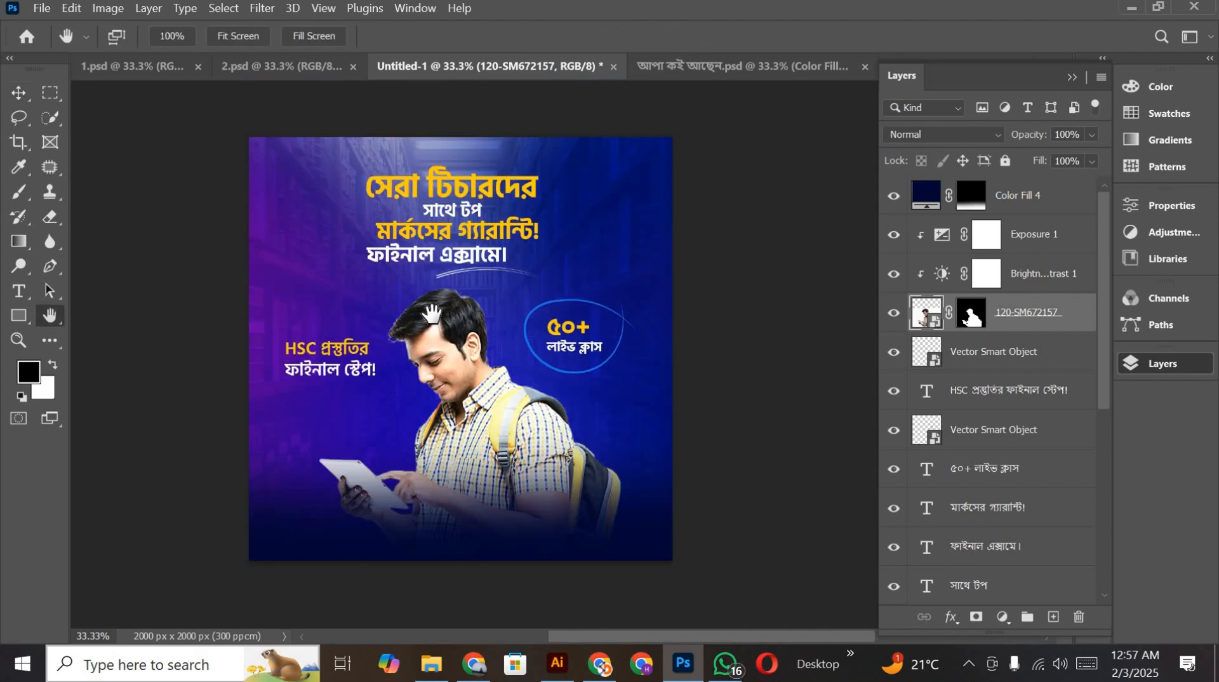
drag(431, 315, 508, 301)
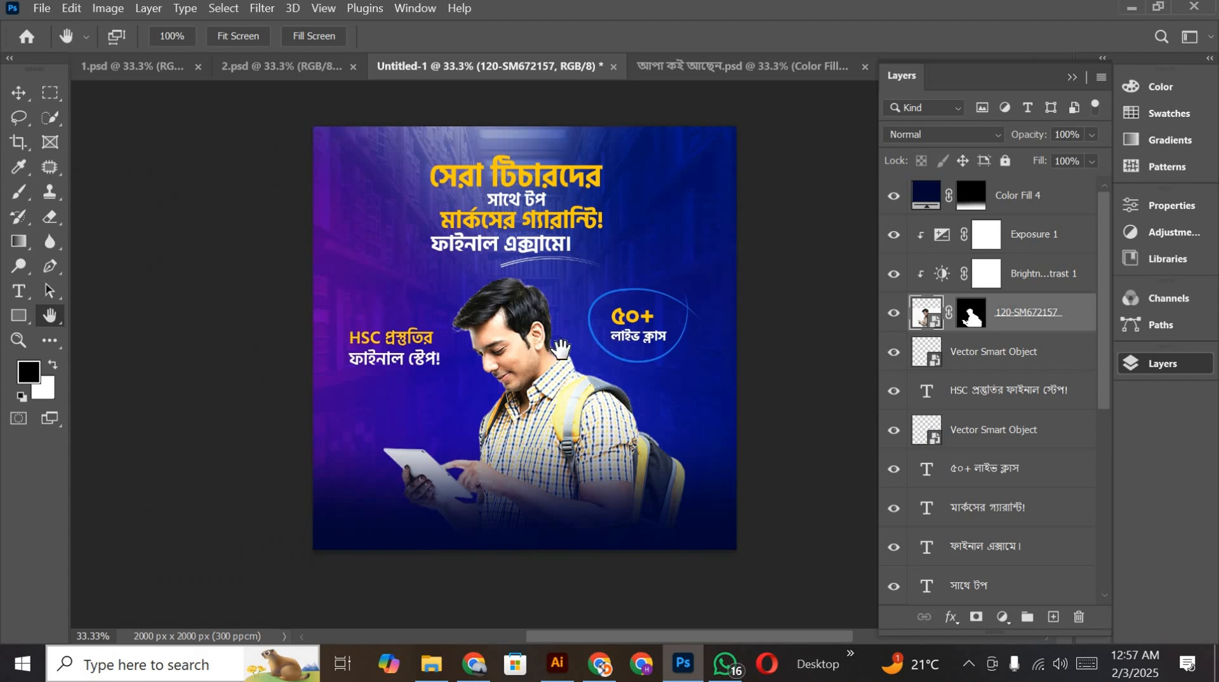
mouse_move(561, 348)
mouse_down()
mouse_move(484, 357)
mouse_move(571, 348)
mouse_up()
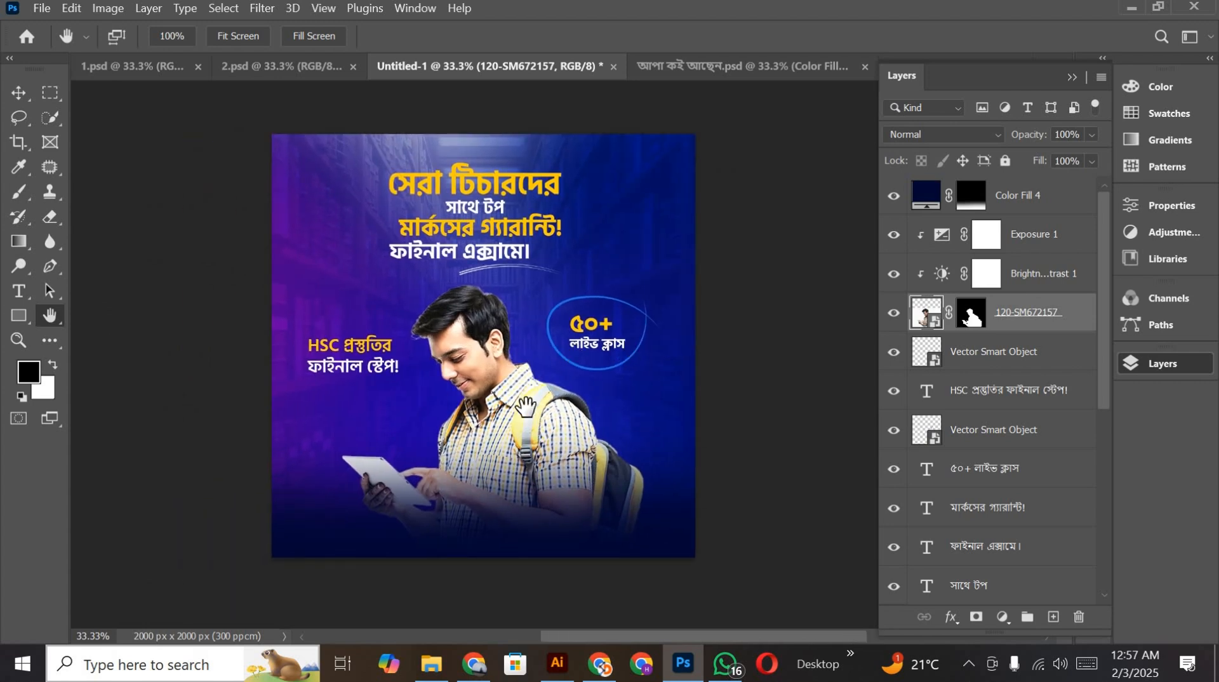
click(19, 93)
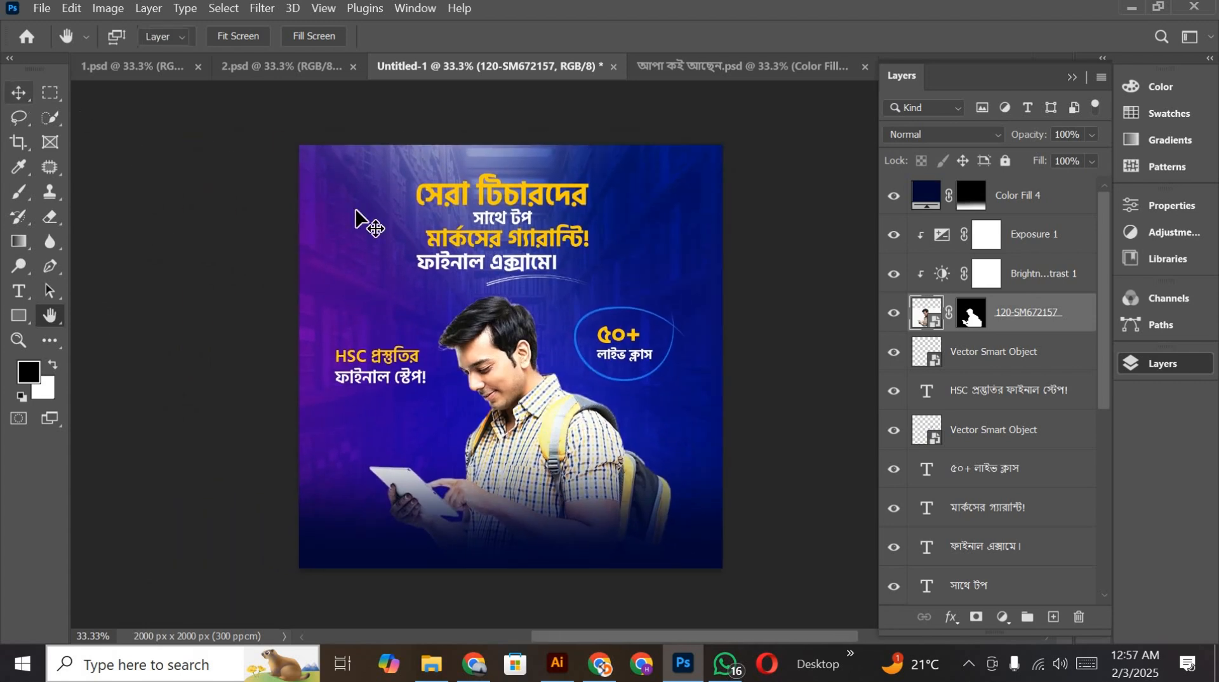
scroll(357, 212, down, 2)
click(50, 317)
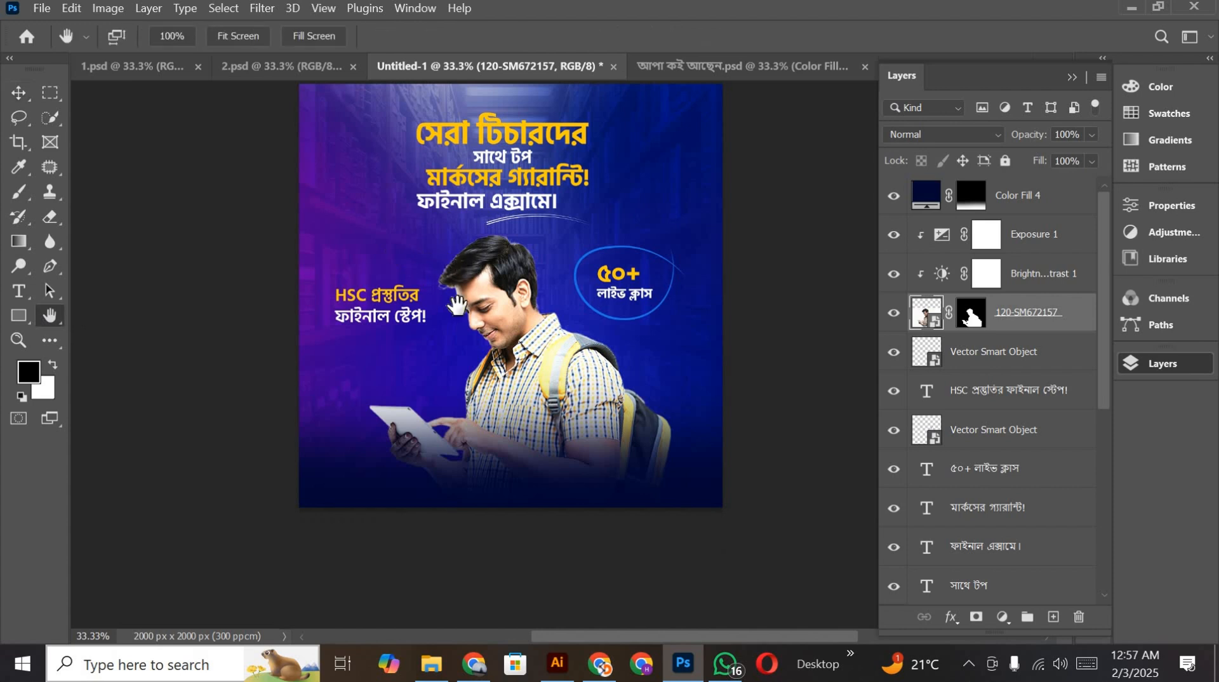
scroll(458, 310, up, 2)
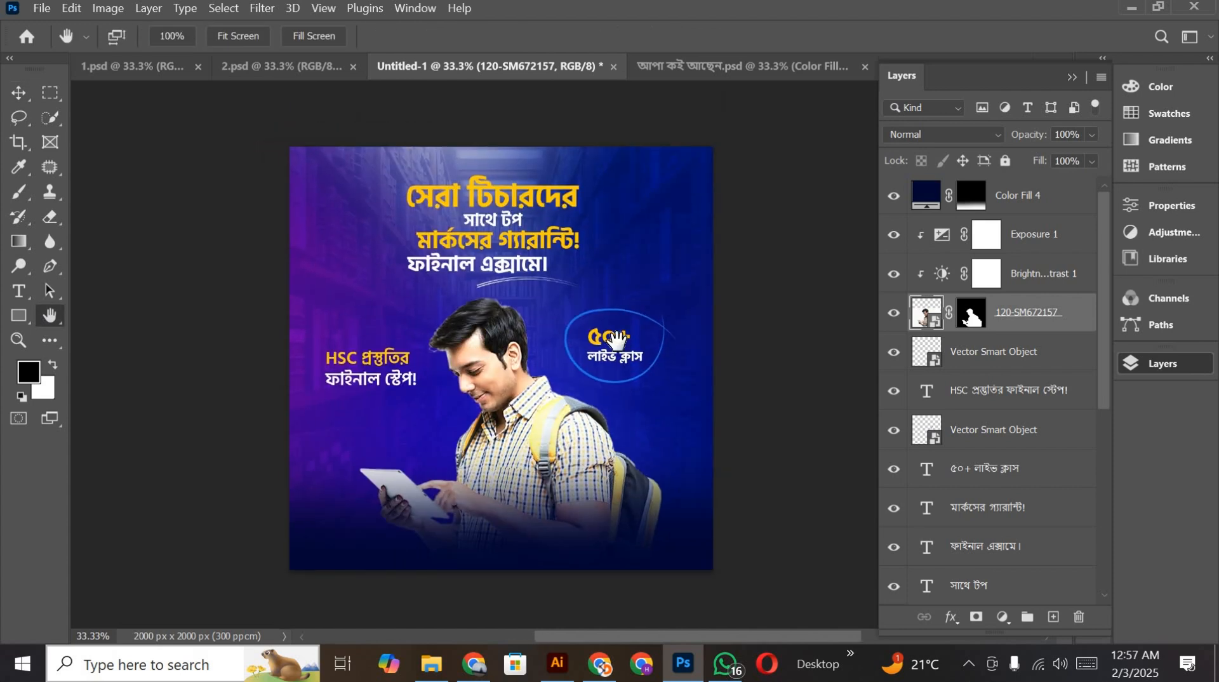
drag(549, 299, 571, 287)
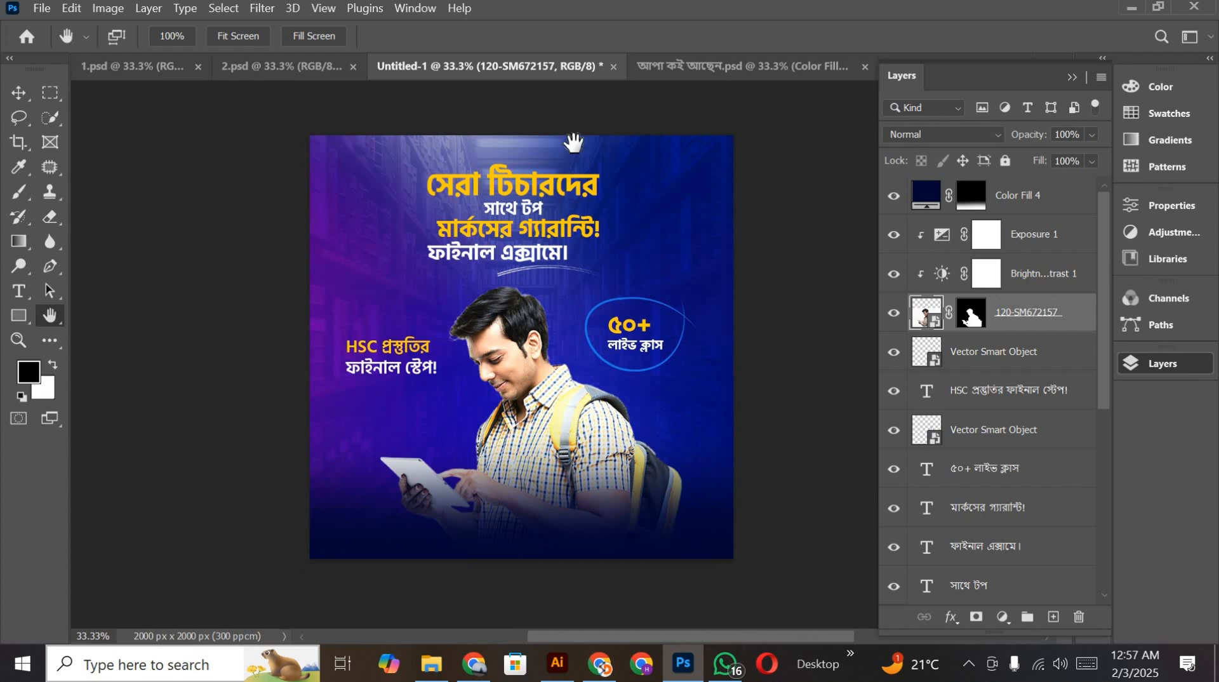
Step: Launch Adobe Illustrator
click(19, 93)
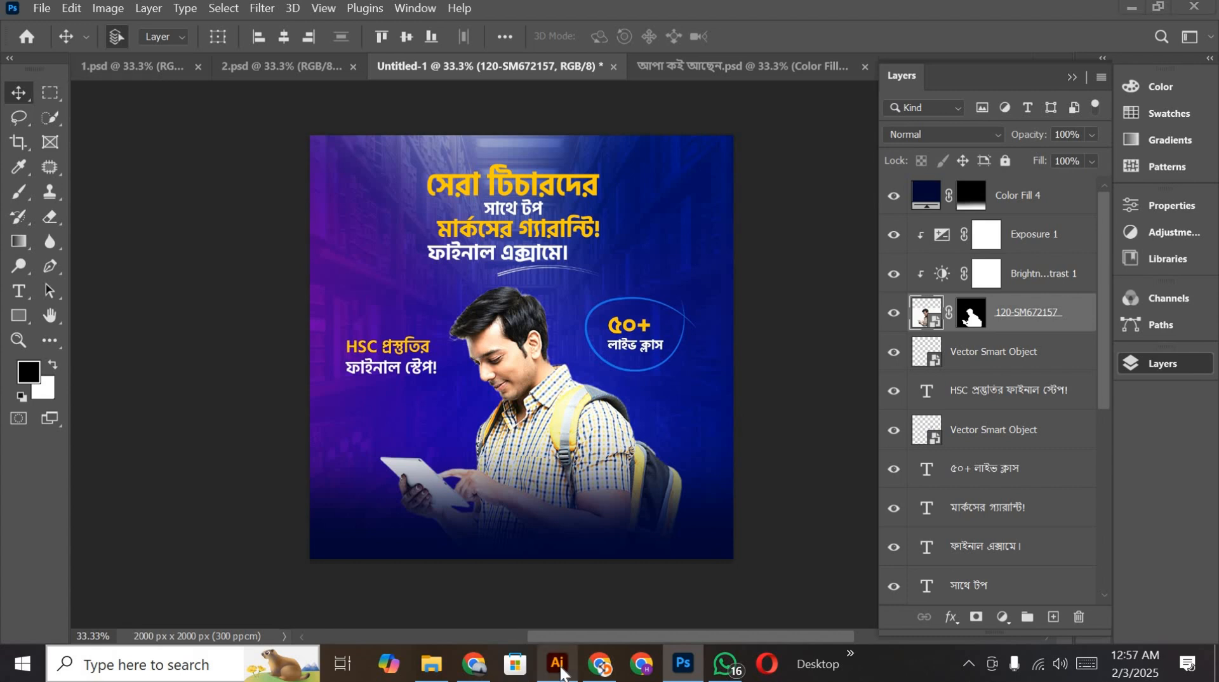
click(559, 665)
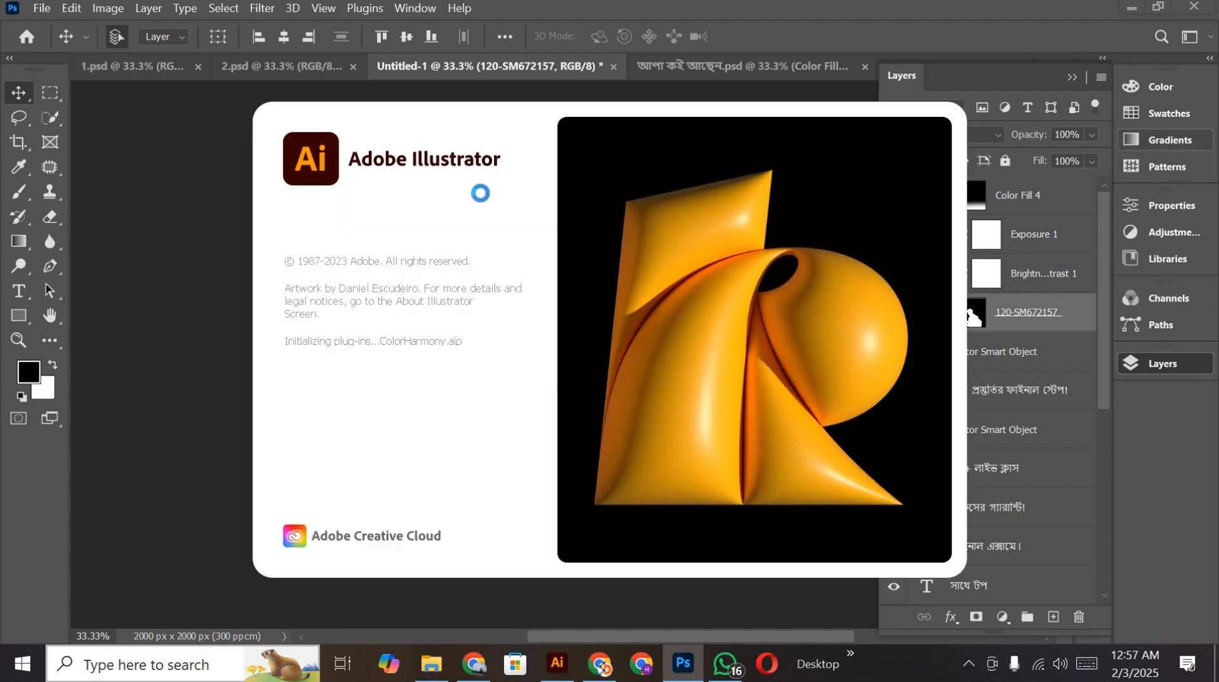
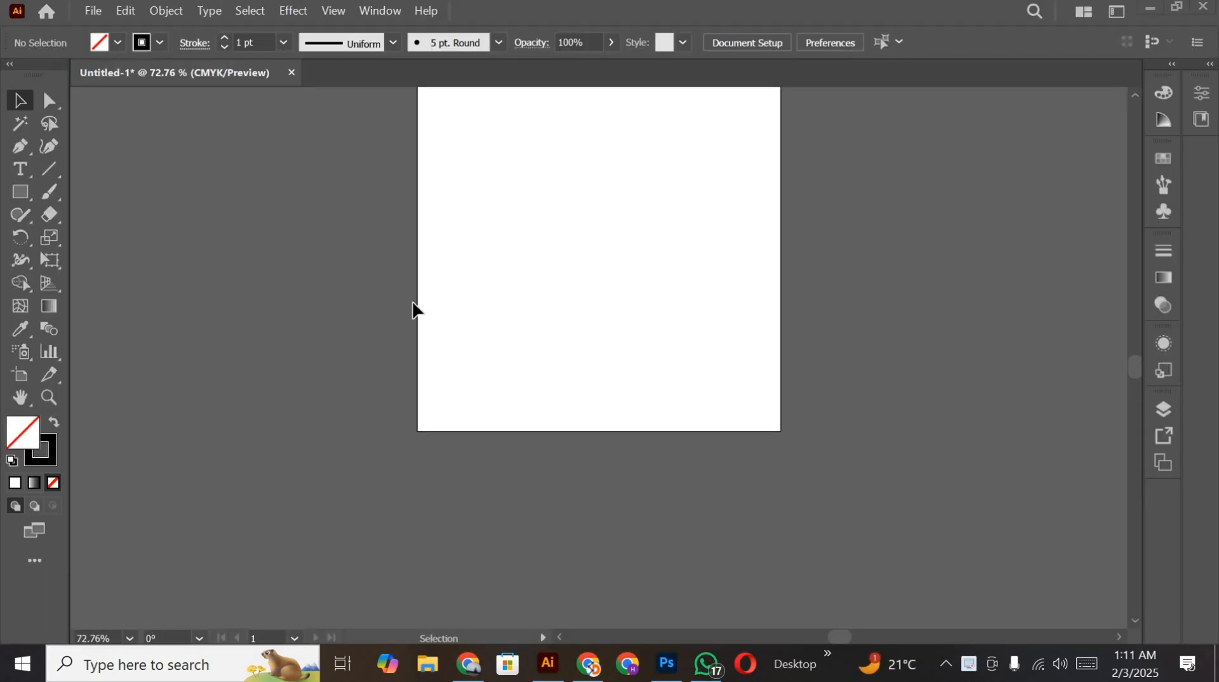
Step: Draw a straight horizontal line below the artboard and bend it upward into an arc with the Curvature tool
click(48, 169)
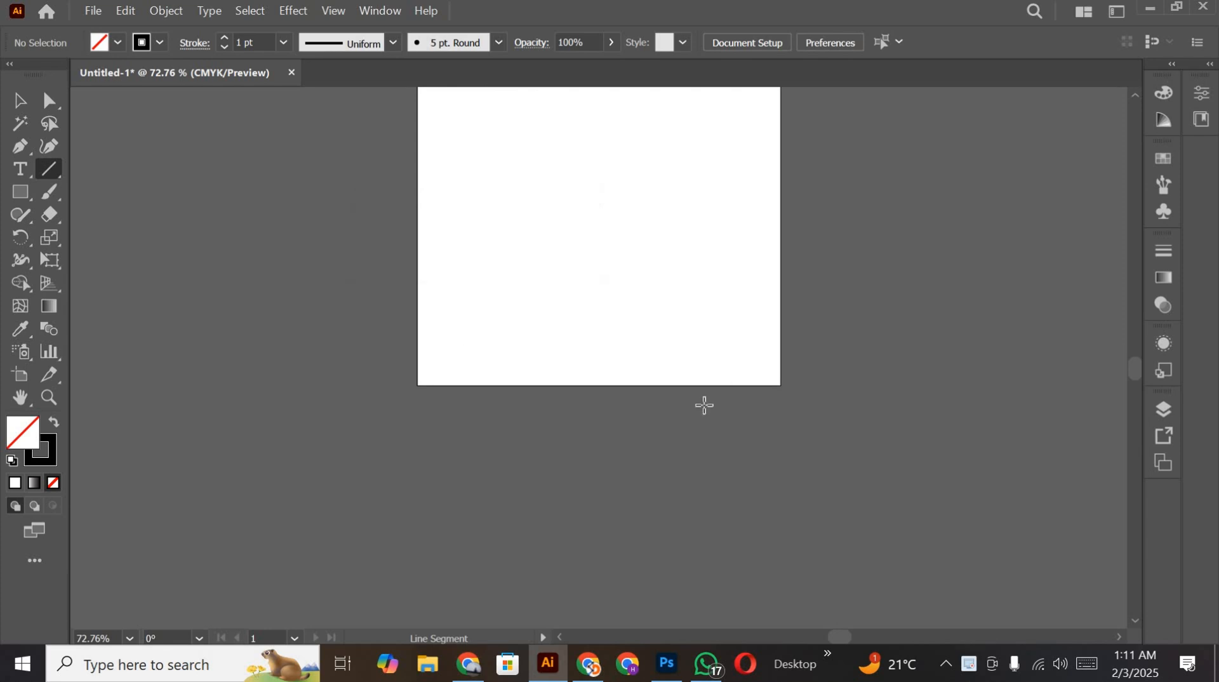
drag(392, 454, 684, 463)
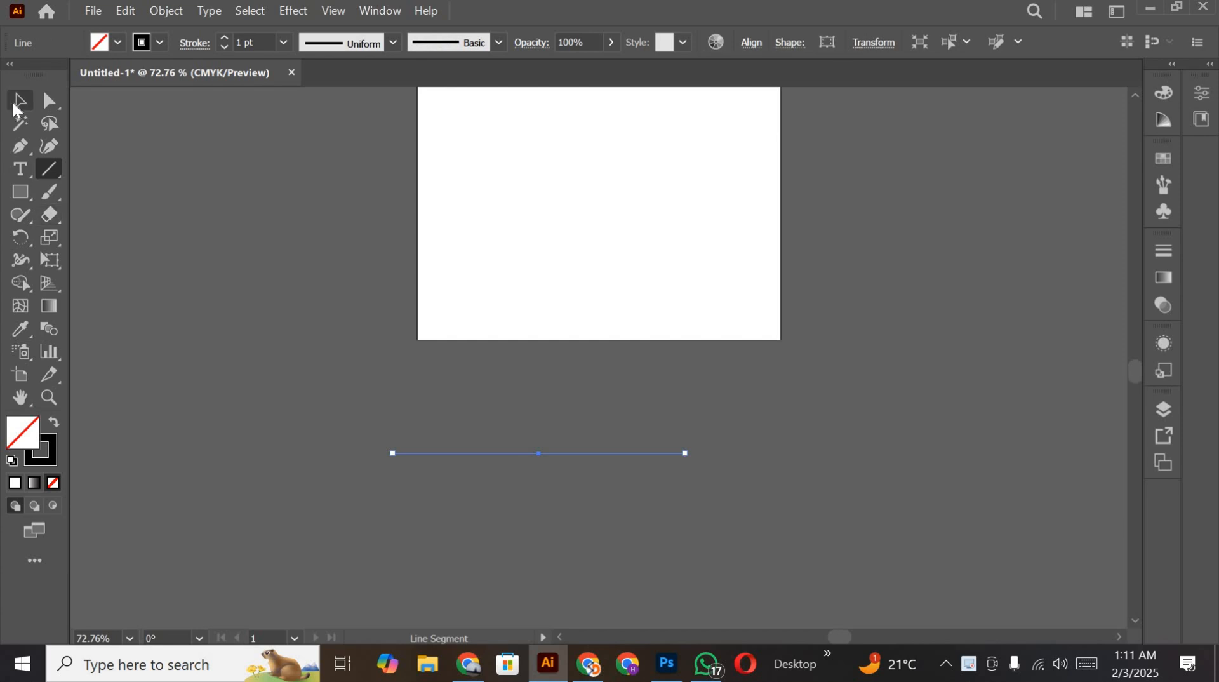
click(19, 100)
click(49, 146)
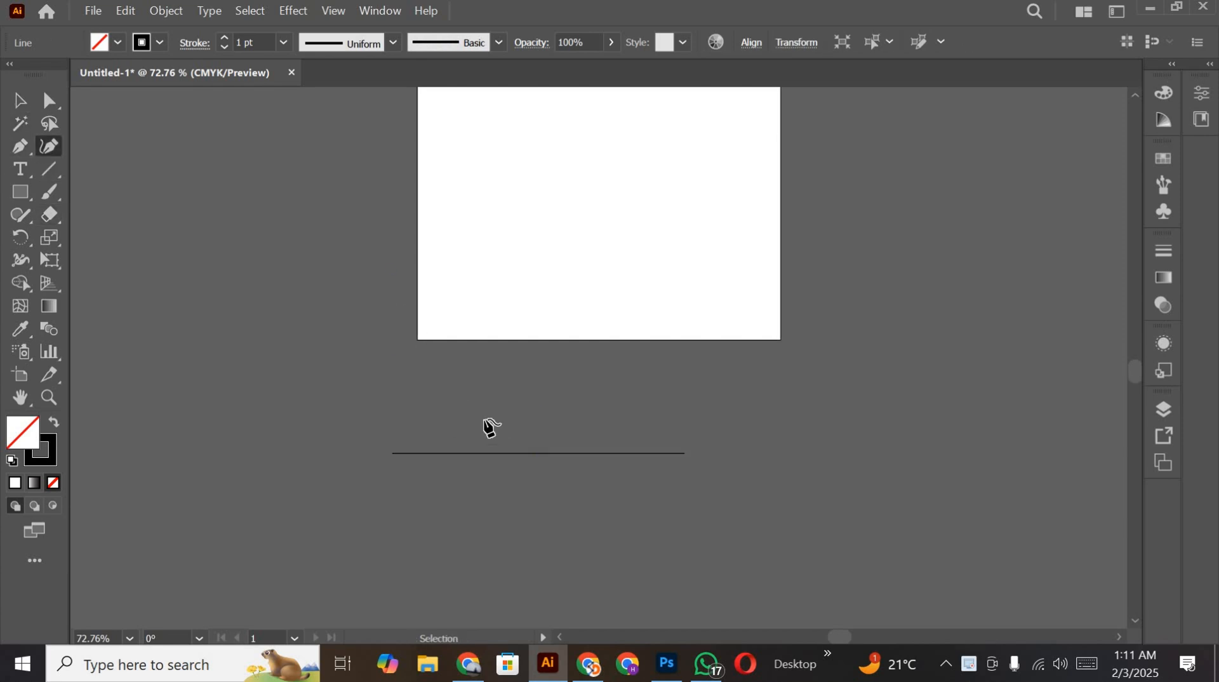
scroll(485, 426, down, 3)
drag(521, 362, 515, 324)
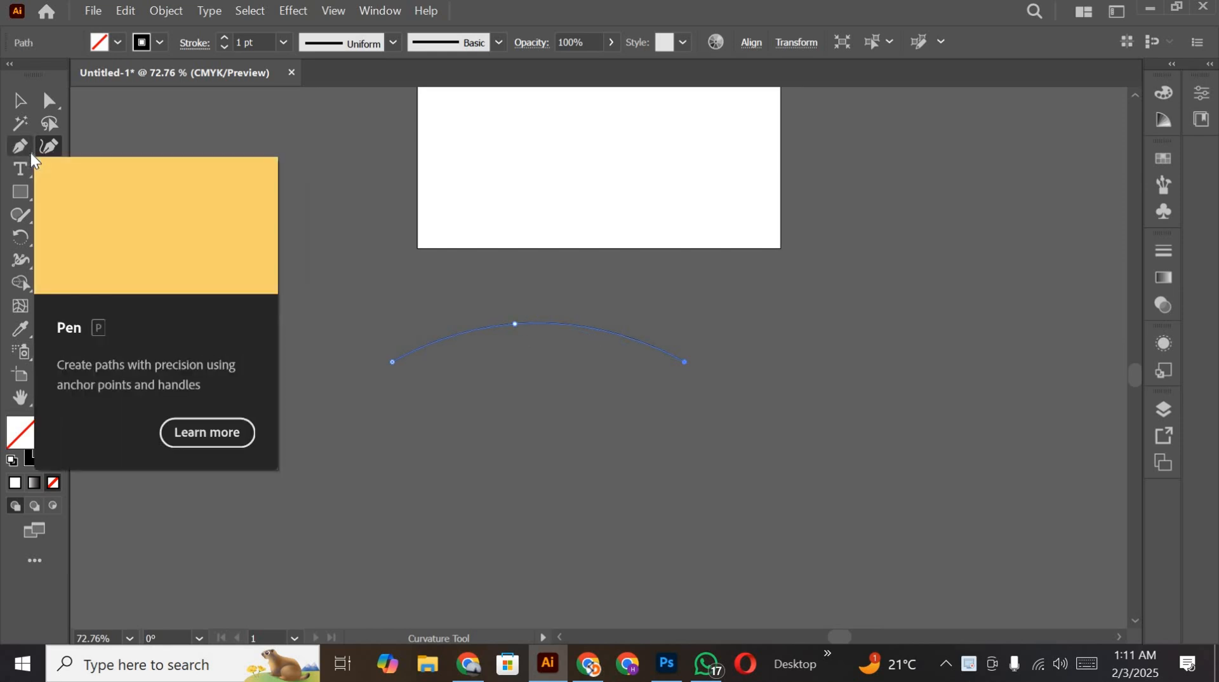
Step: Delete the middle anchor point of the arc with the Pen tool
click(30, 154)
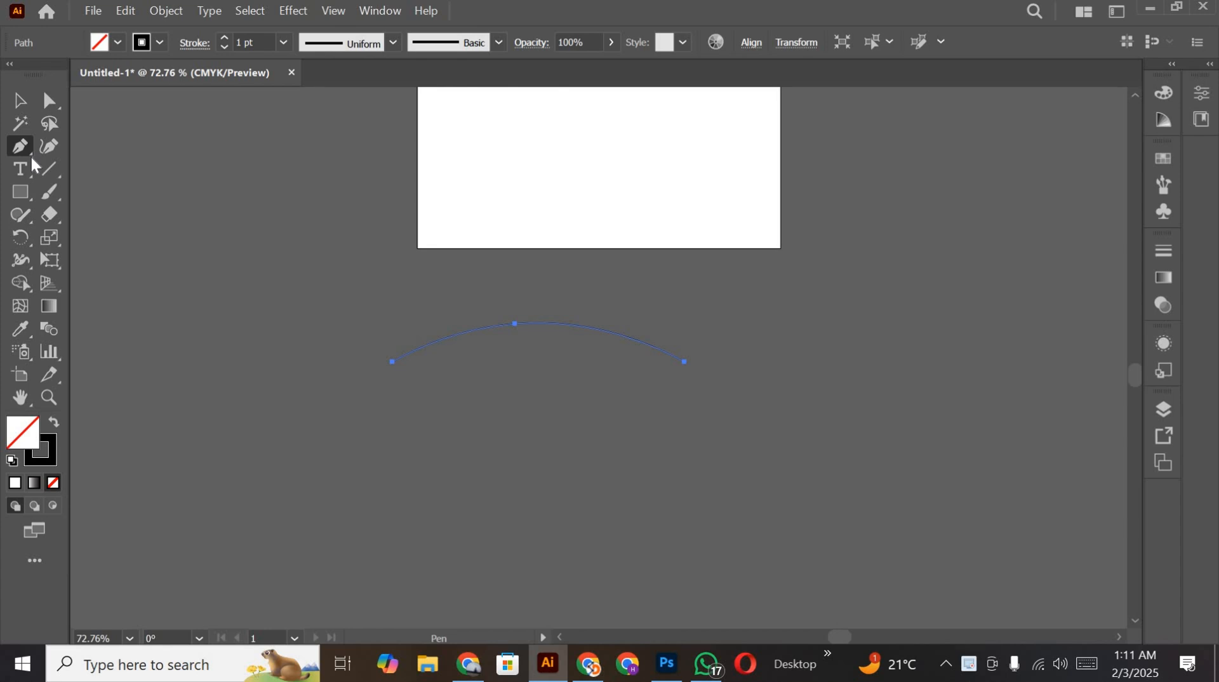
right_click(30, 155)
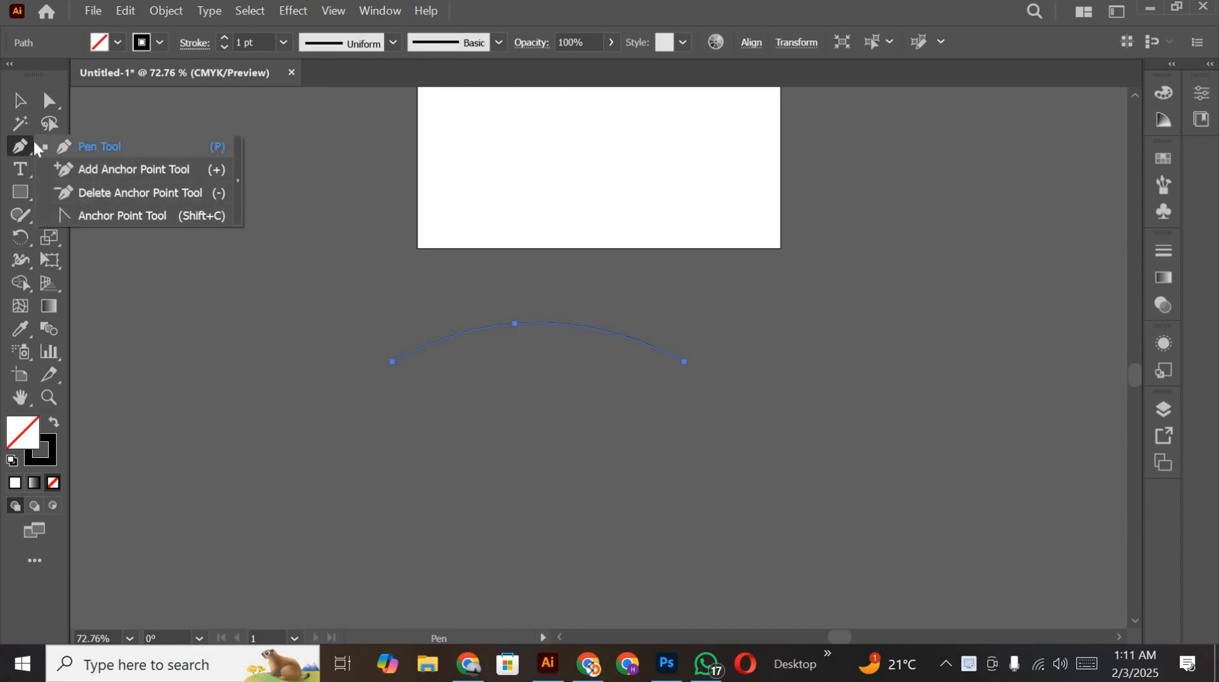
click(41, 565)
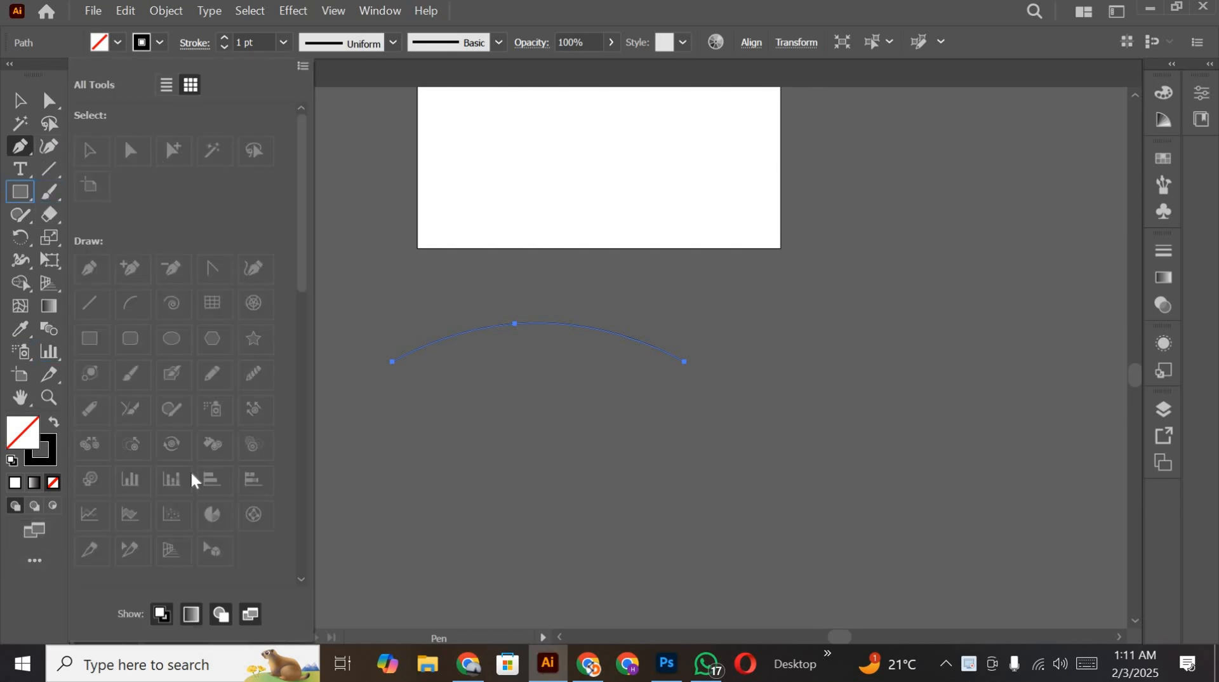
click(381, 323)
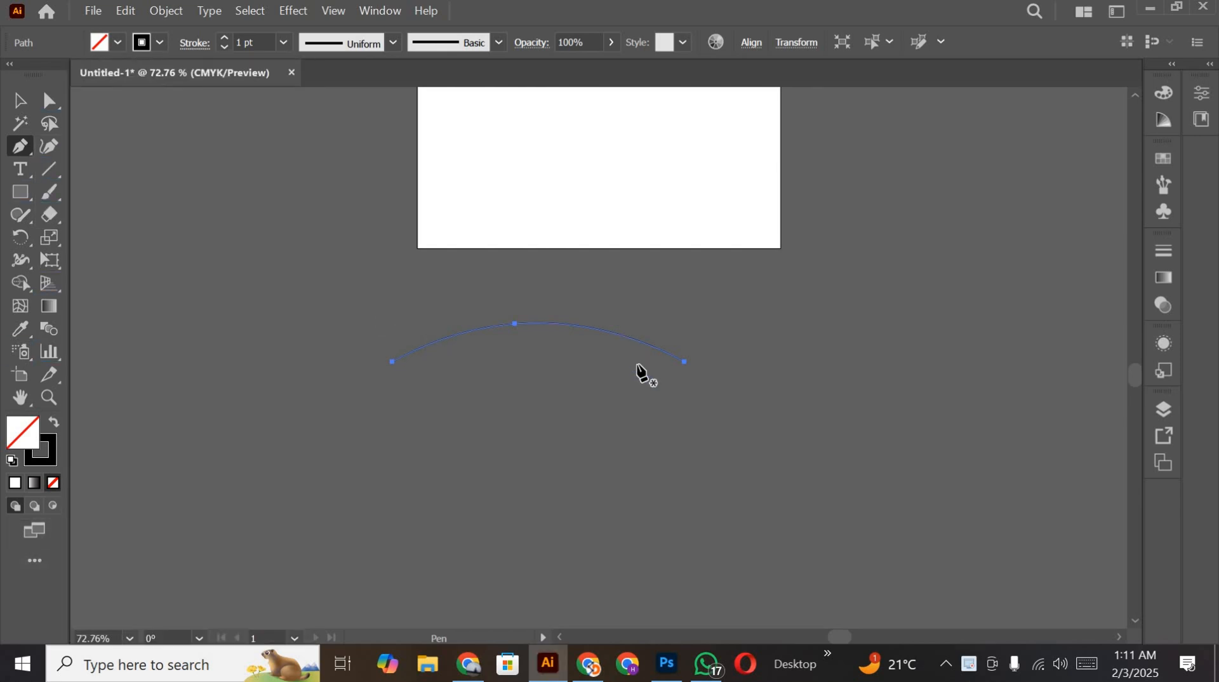
click(516, 324)
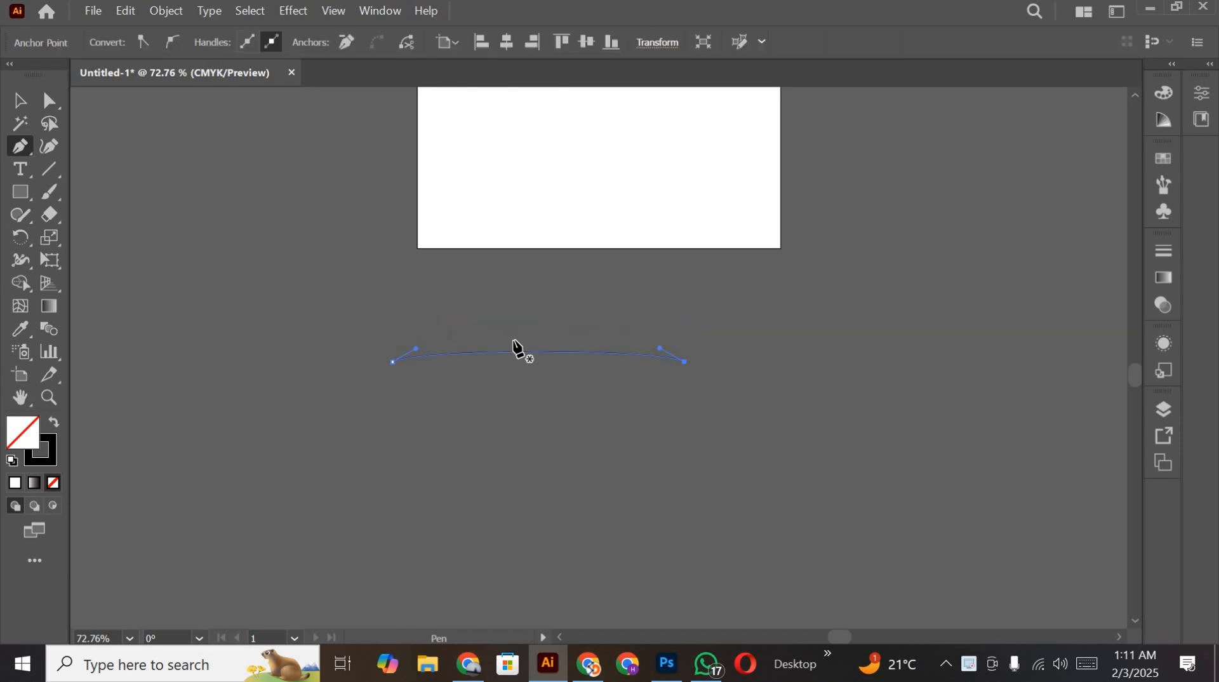
Step: Bend the flattened path upward again with the Curvature tool and add another curve point on its right half
click(50, 146)
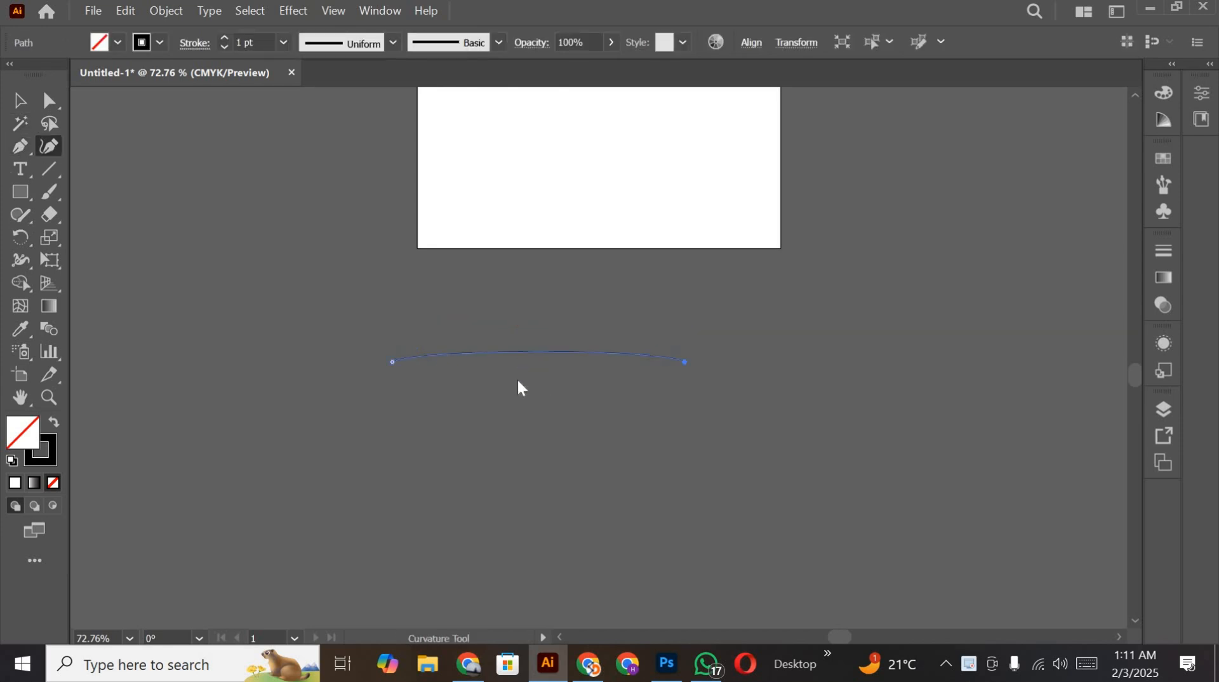
drag(516, 356, 508, 319)
click(598, 324)
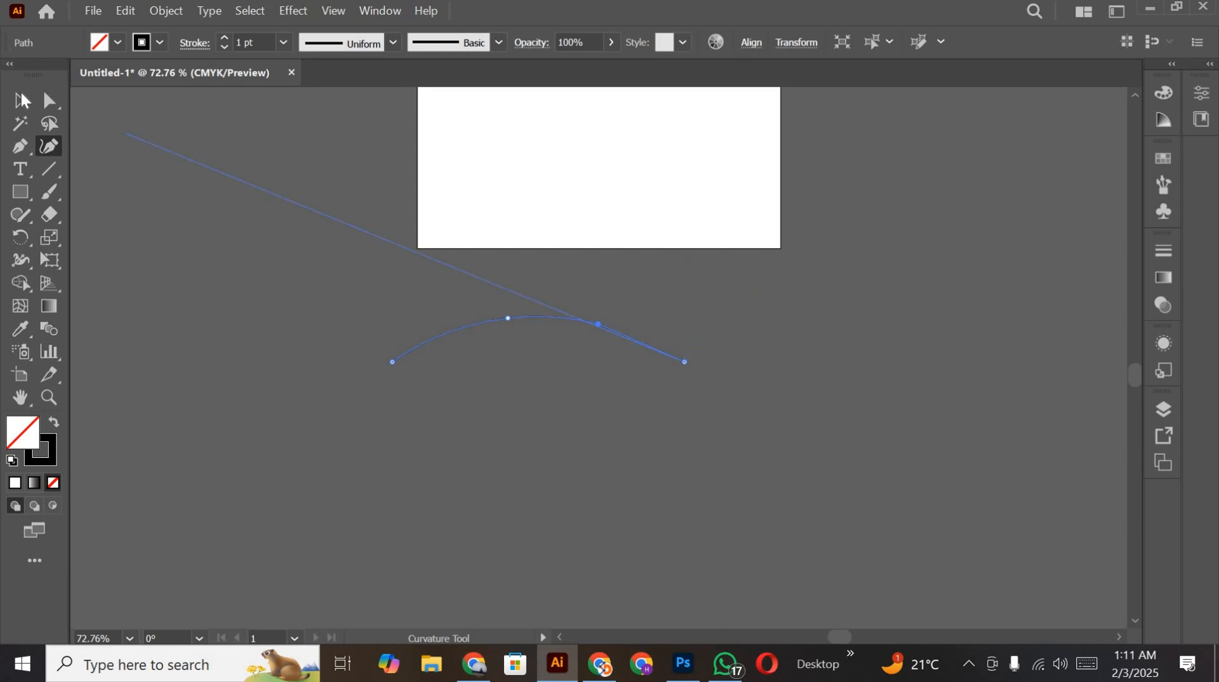
Step: Give the arc the tapered width profile that is thickest near its right end, with a 10 pt stroke
click(21, 100)
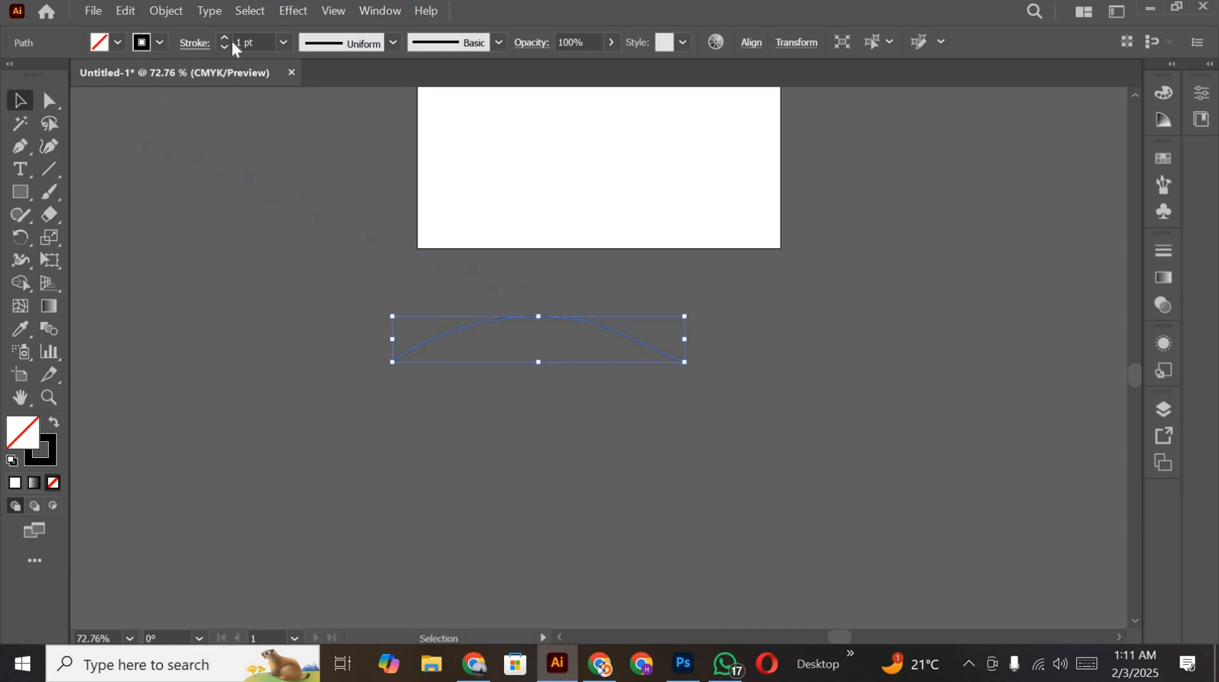
click(394, 44)
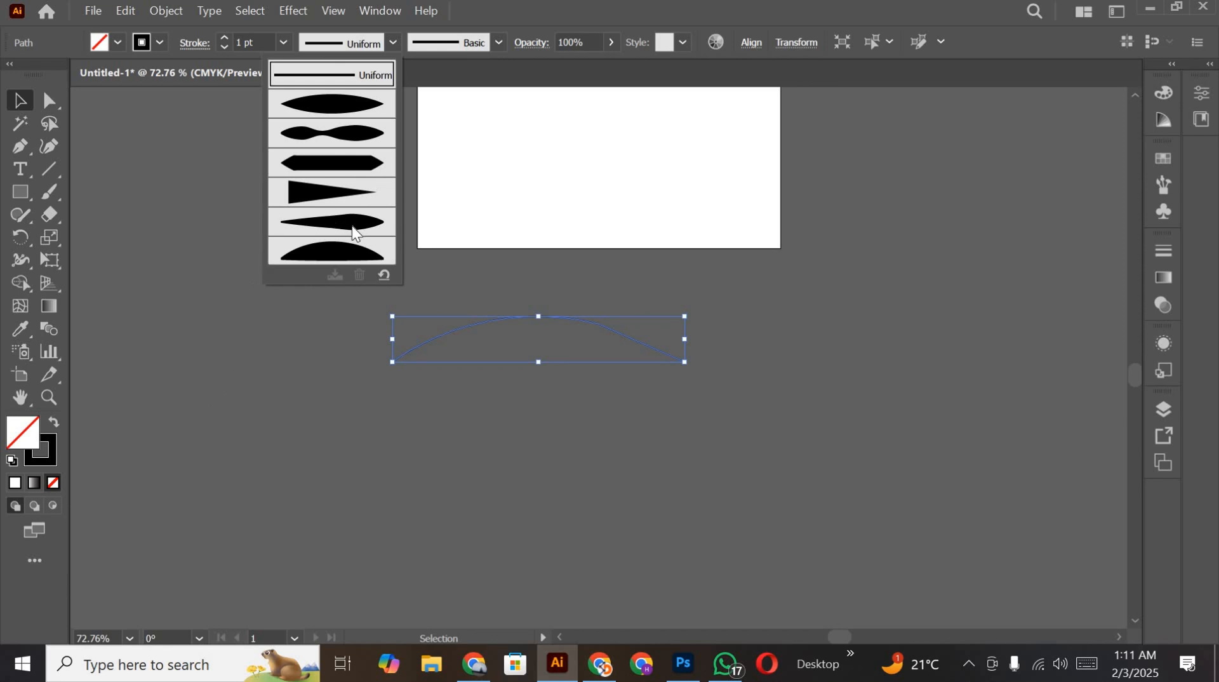
click(353, 223)
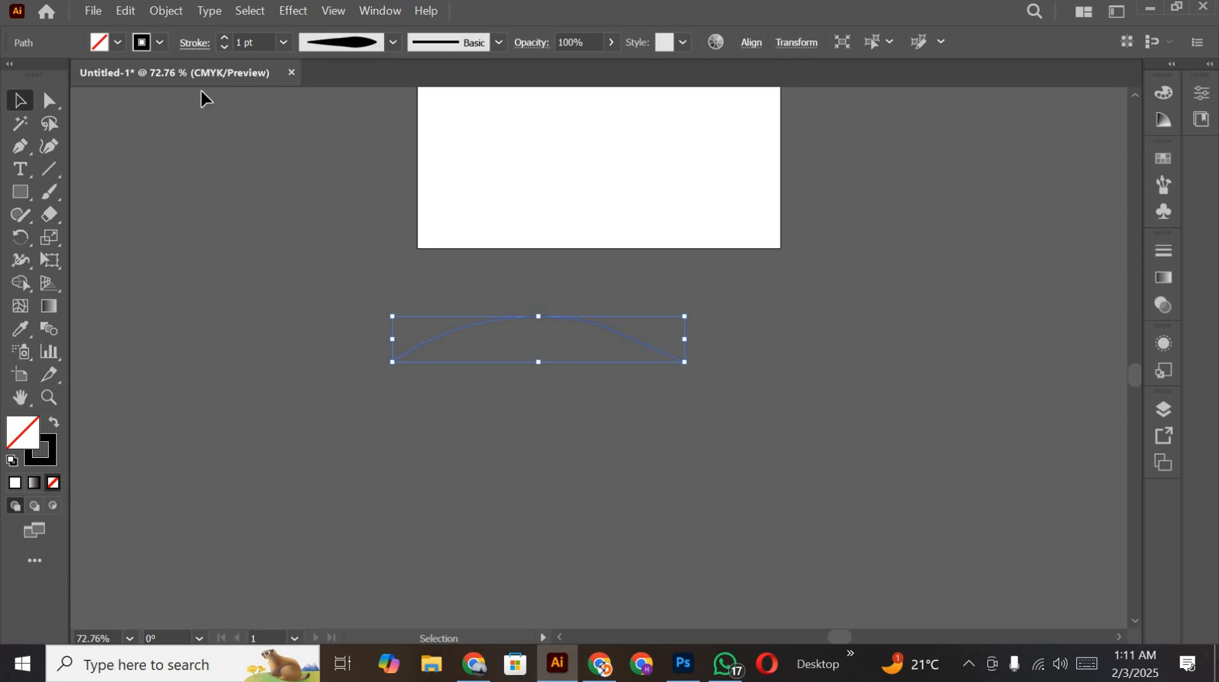
click(225, 40)
click(225, 41)
click(224, 41)
click(225, 41)
click(225, 41)
click(225, 40)
click(224, 41)
click(284, 212)
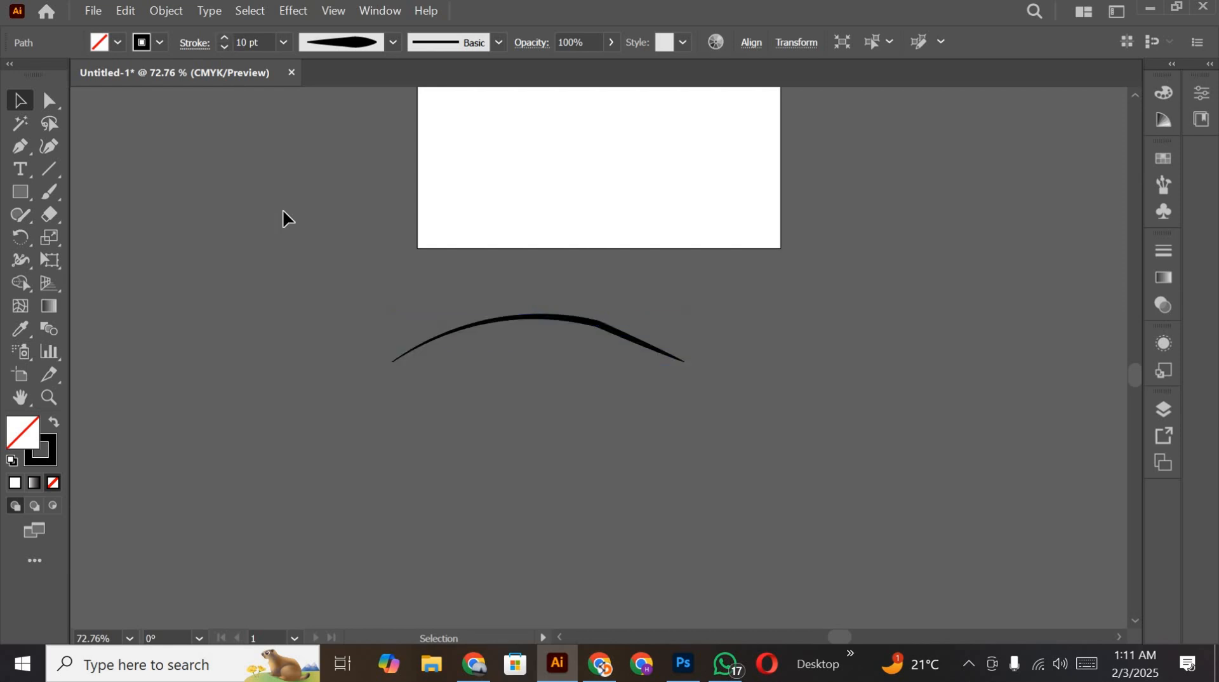
Step: Smooth out the kink in the right half of the arc with the Smooth tool
drag(605, 284, 651, 376)
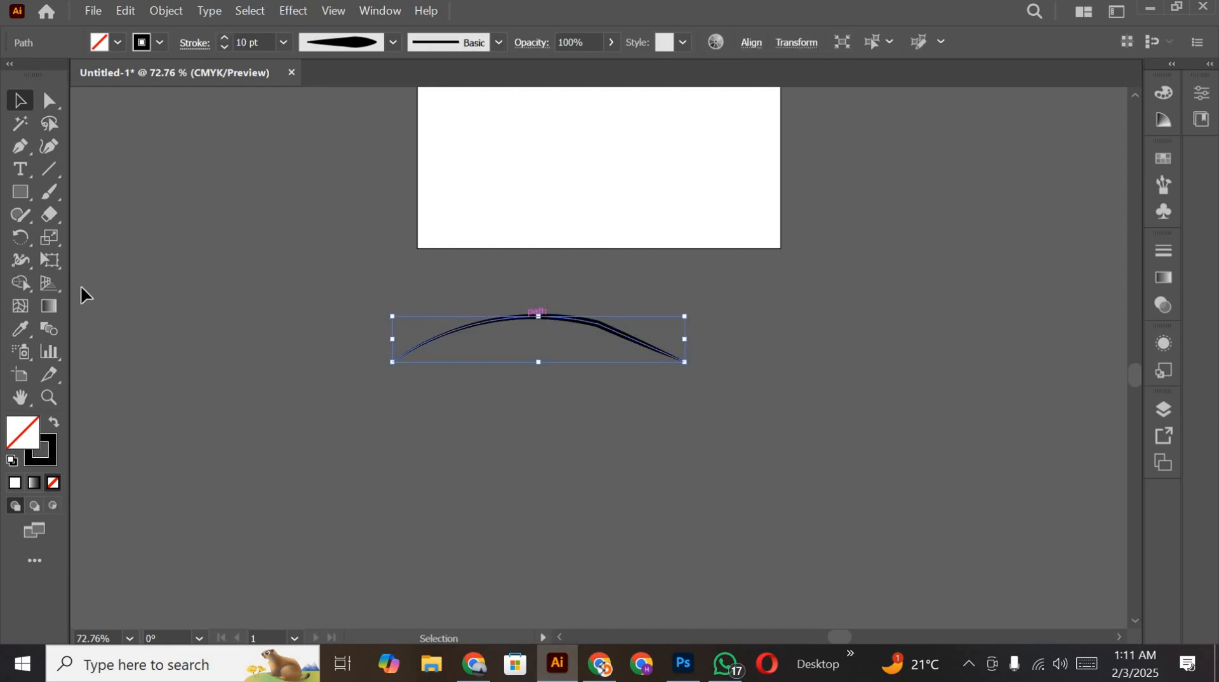
click(22, 224)
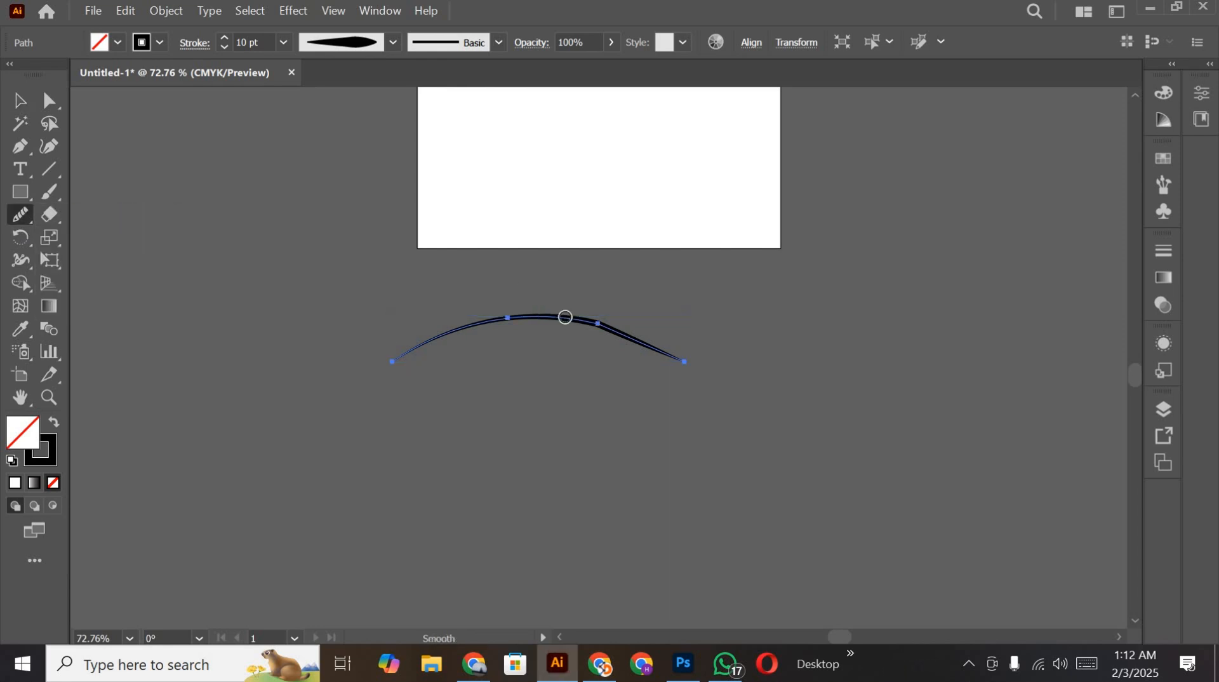
drag(630, 333, 595, 330)
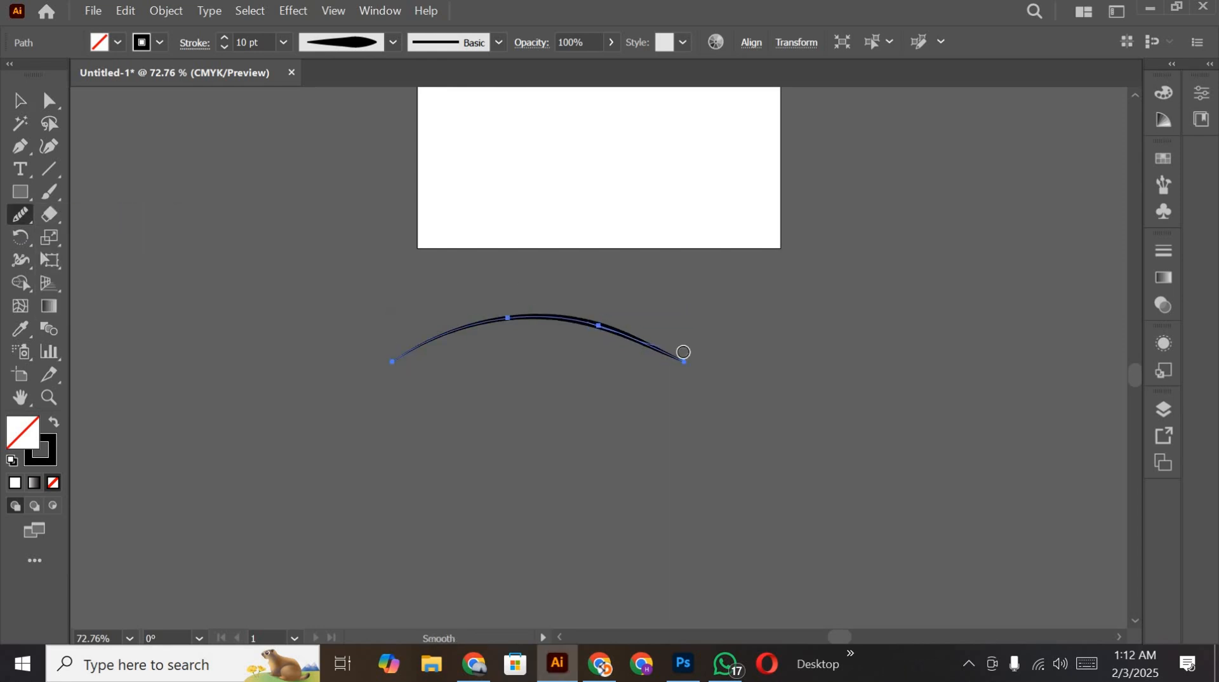
drag(683, 353, 607, 333)
mouse_move(729, 386)
mouse_down()
mouse_move(557, 324)
mouse_move(349, 364)
mouse_up()
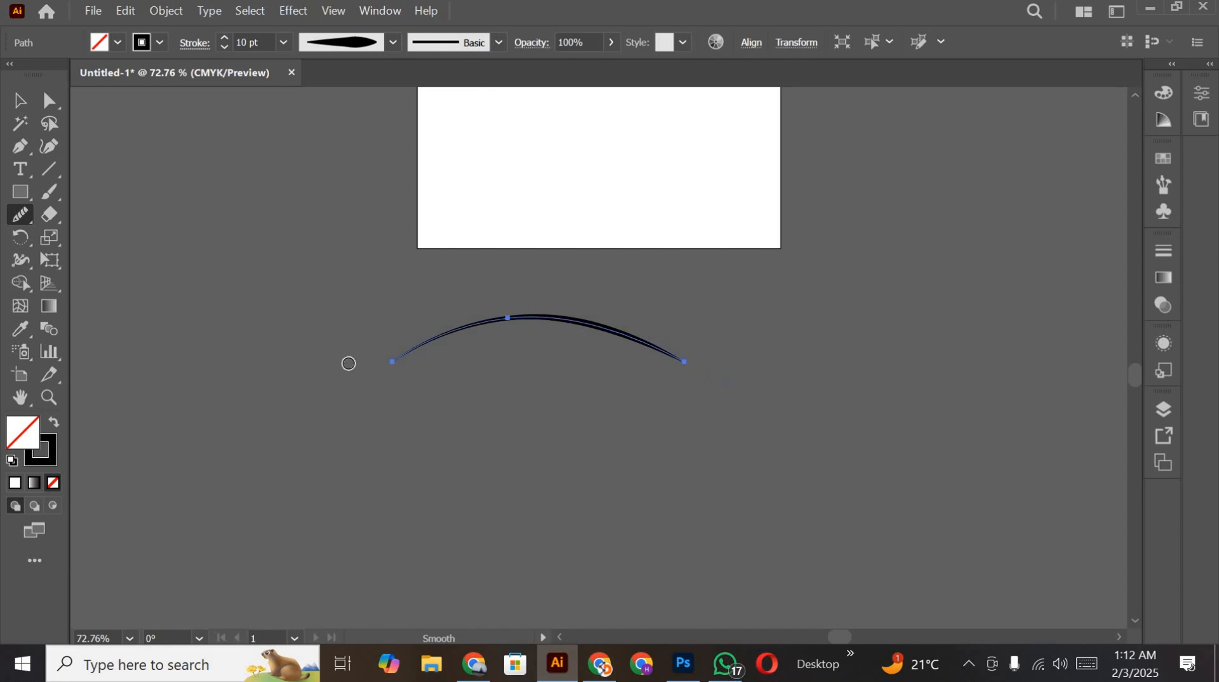
Step: Duplicate the tapered arc and place the copy just below the original
click(12, 103)
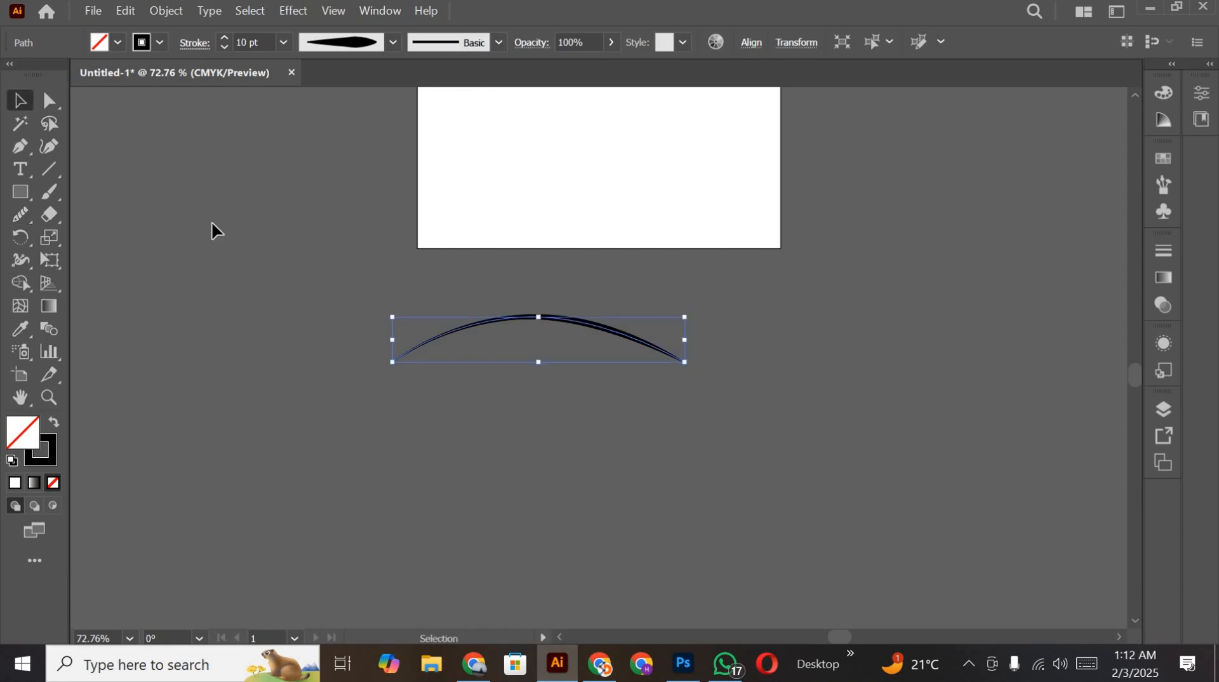
click(262, 277)
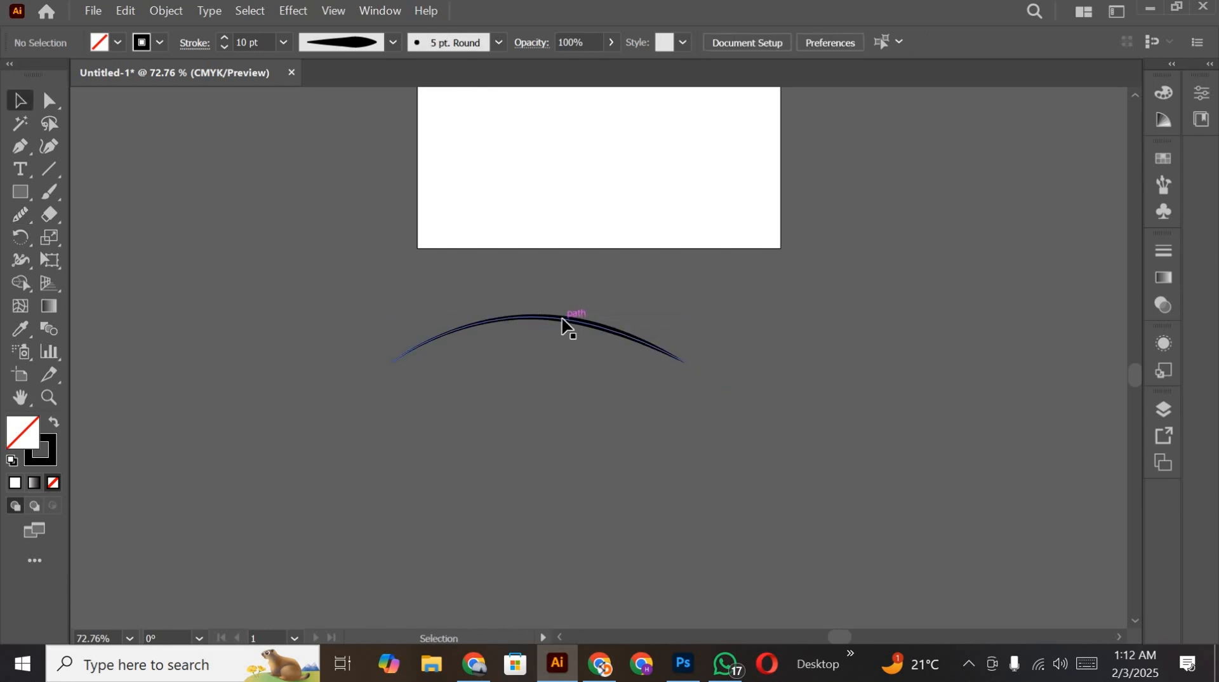
drag(562, 322, 724, 284)
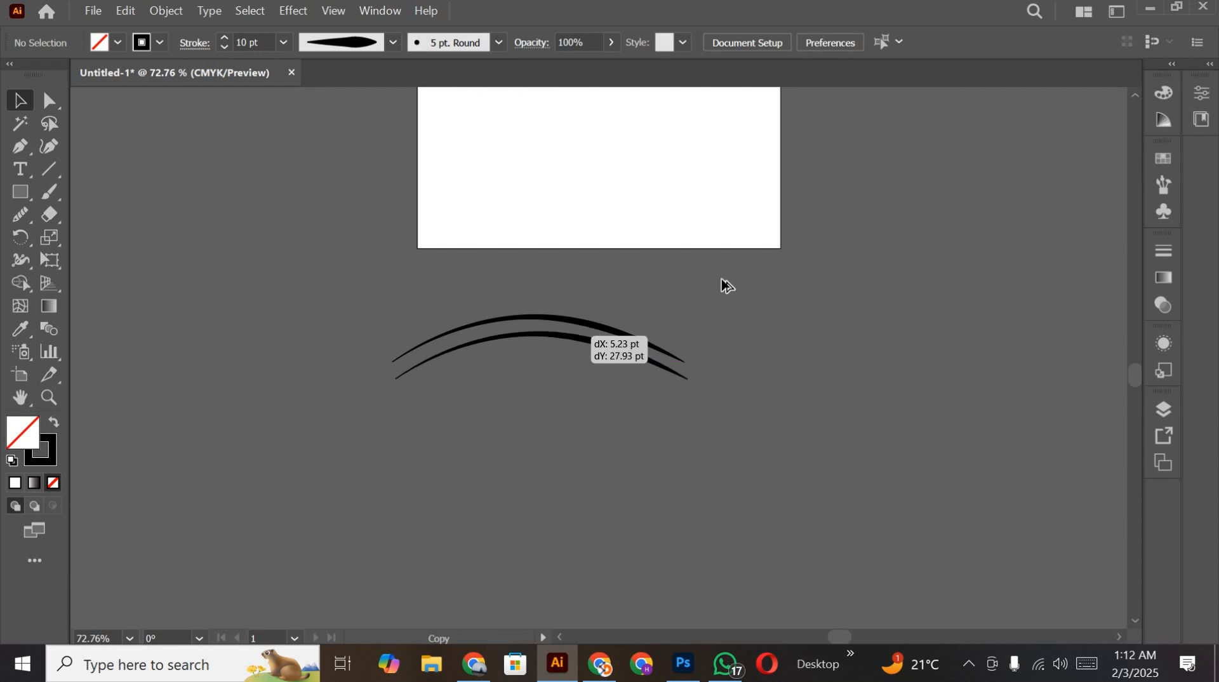
click(276, 235)
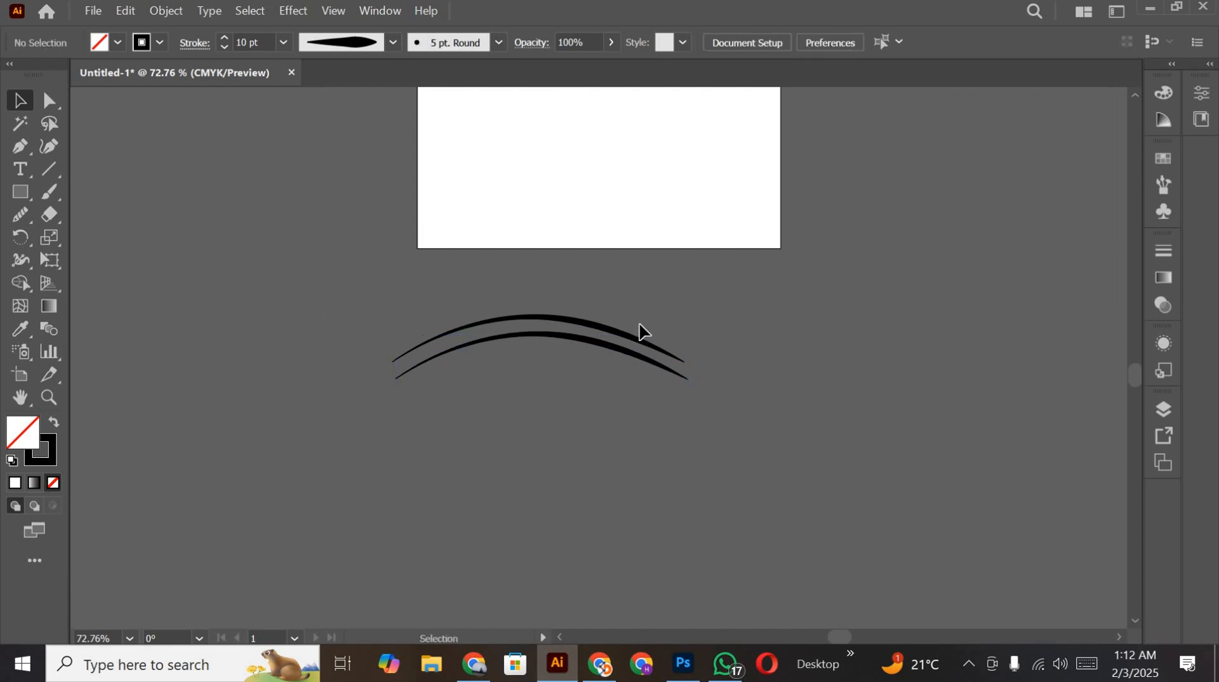
Step: Draw a wavy freehand line below the two arcs with the Pencil tool
scroll(545, 375, down, 4)
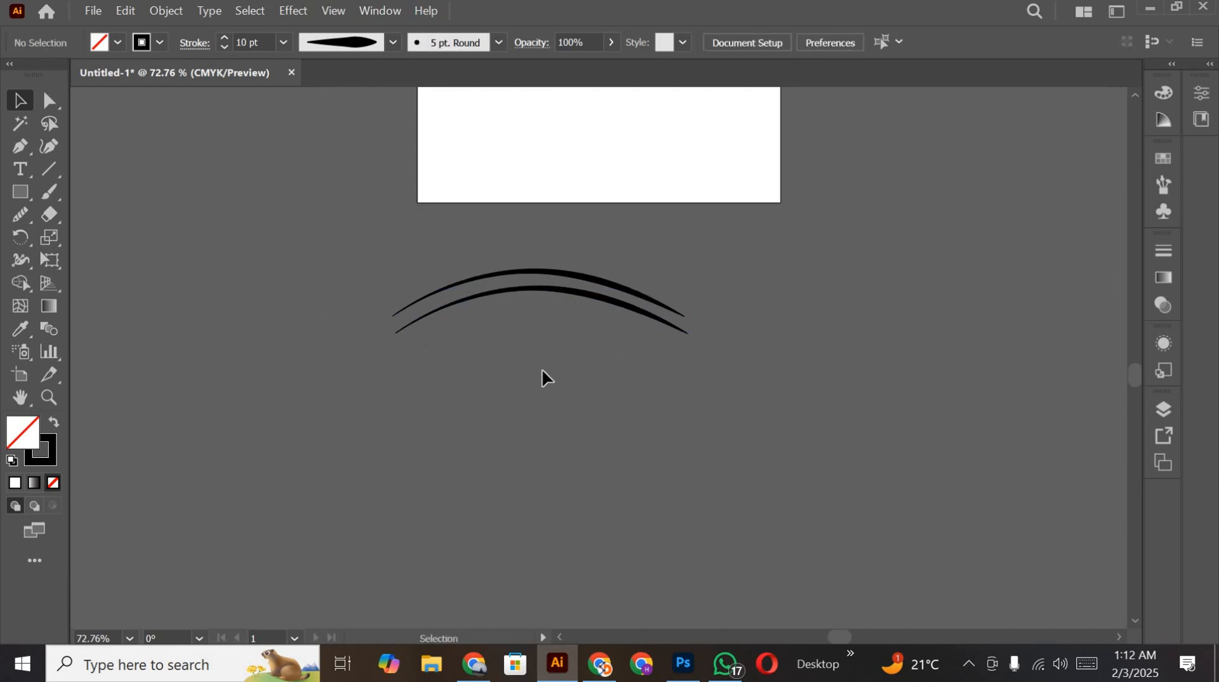
click(24, 222)
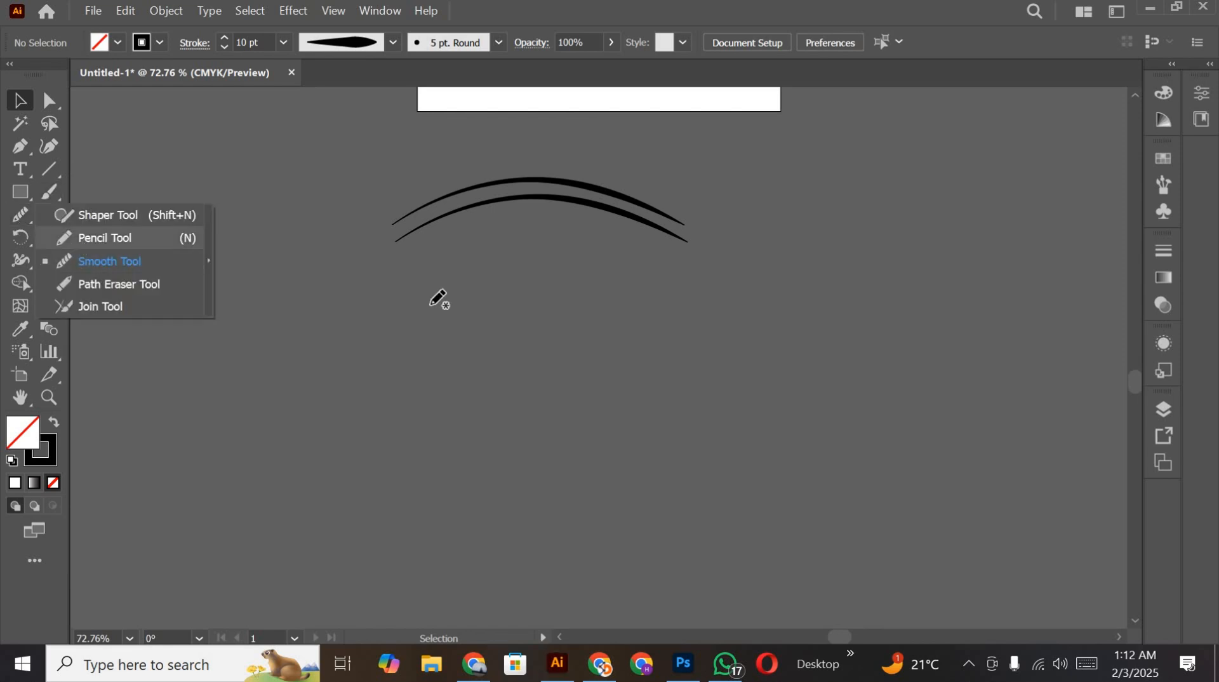
mouse_move(433, 313)
mouse_down()
mouse_move(534, 327)
mouse_move(732, 308)
mouse_up()
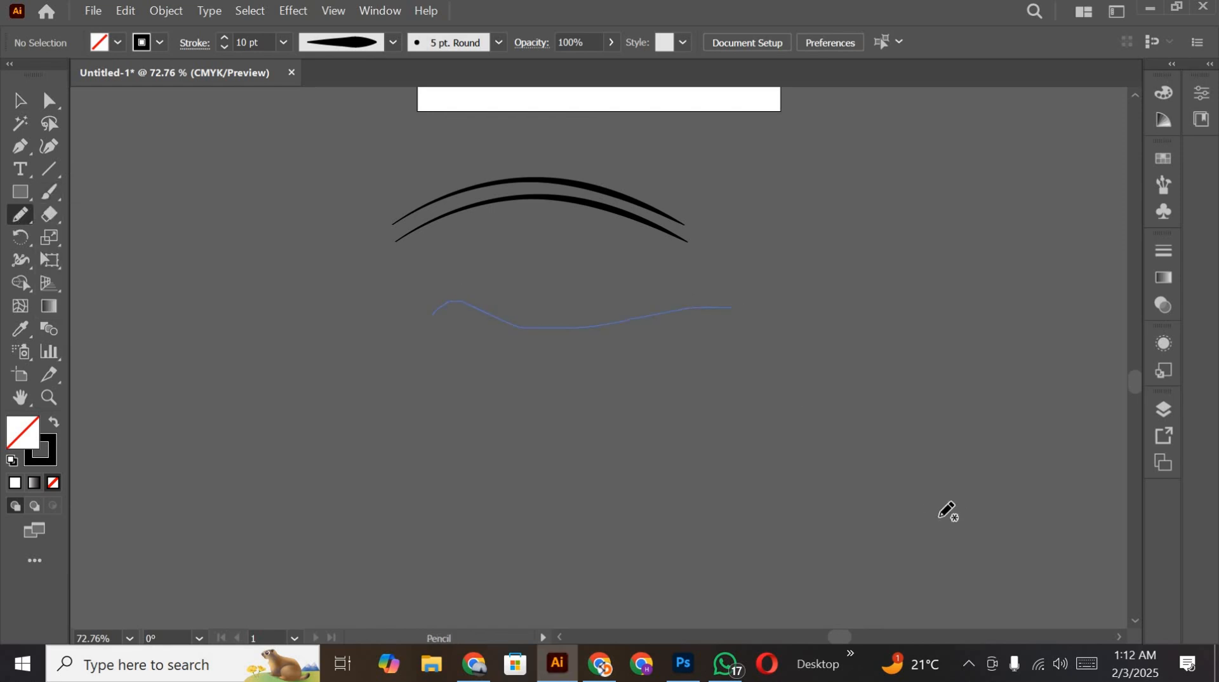
Step: Even out the wavy line with the Smooth tool, reducing its bumps and extra anchor points
click(17, 223)
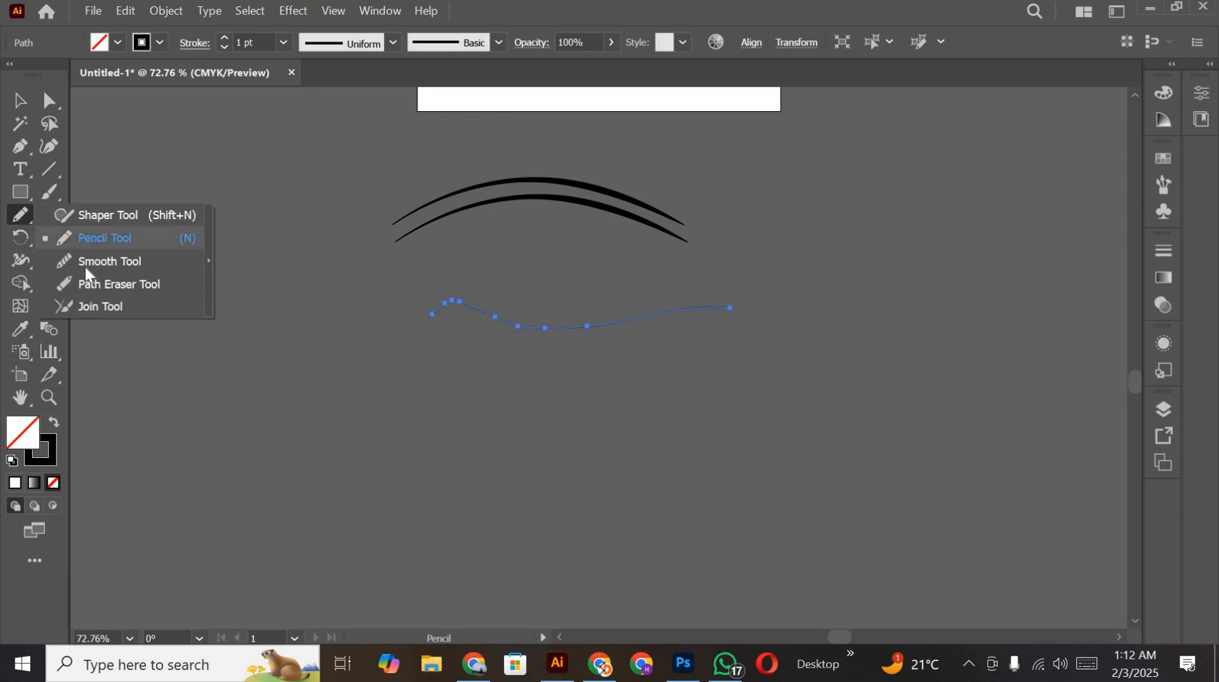
click(130, 263)
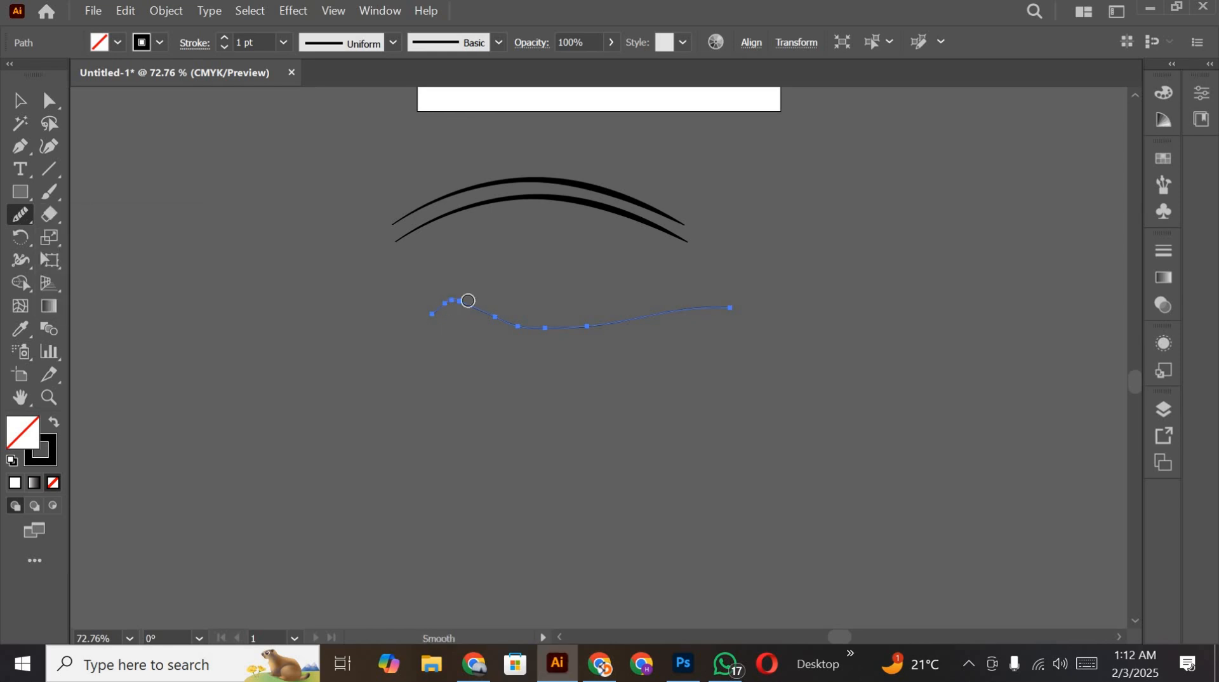
mouse_move(468, 300)
mouse_down()
mouse_move(575, 329)
mouse_move(538, 329)
mouse_move(647, 325)
mouse_up()
drag(516, 315, 451, 301)
click(20, 101)
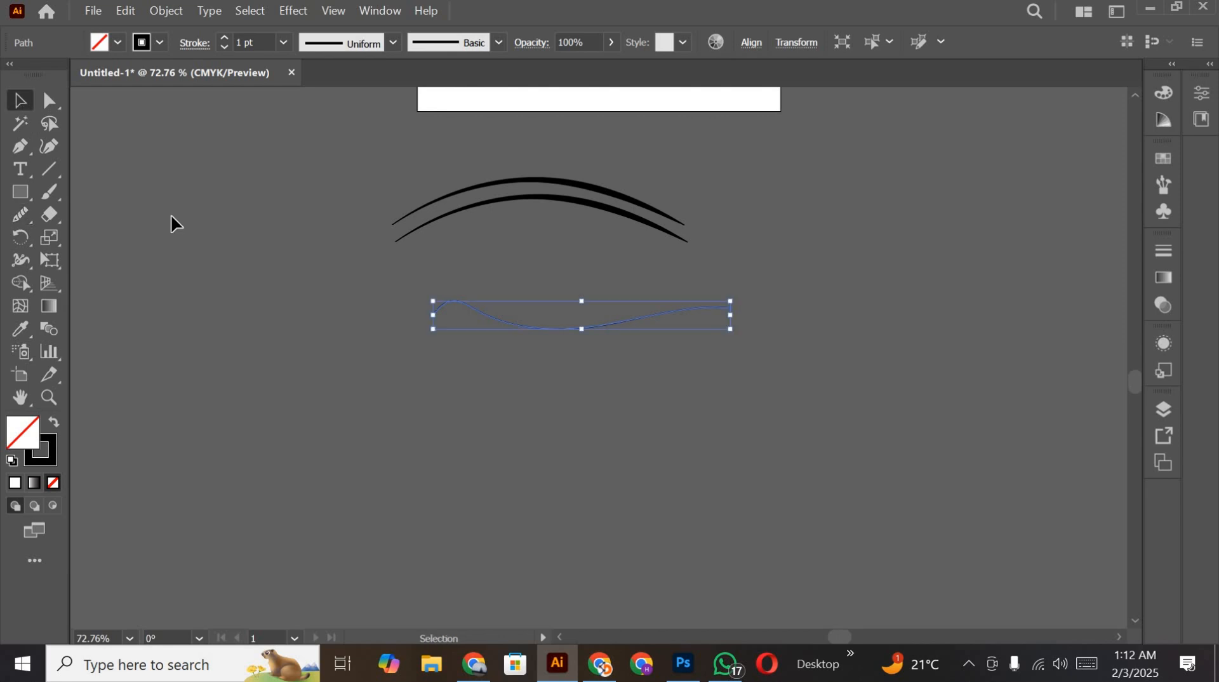
click(230, 242)
Step: Copy the arc's 10 pt stroke onto the wavy line with the Eyedropper and apply the same tapered width profile
click(575, 328)
click(10, 328)
click(511, 197)
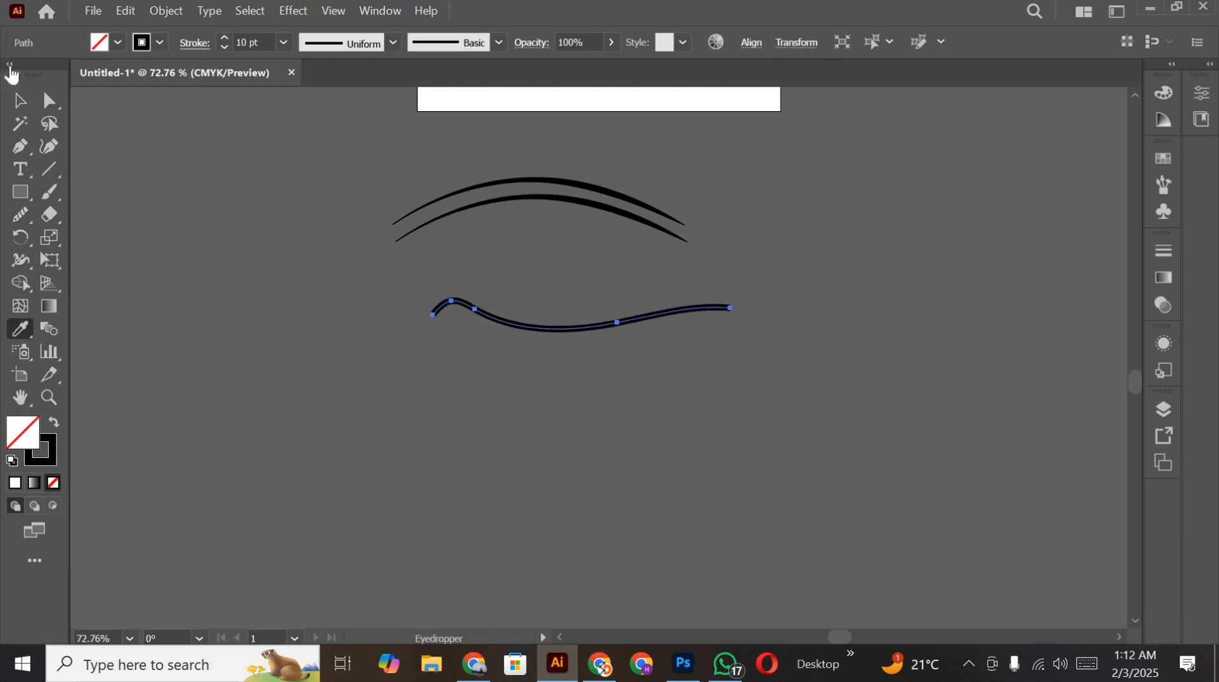
click(383, 39)
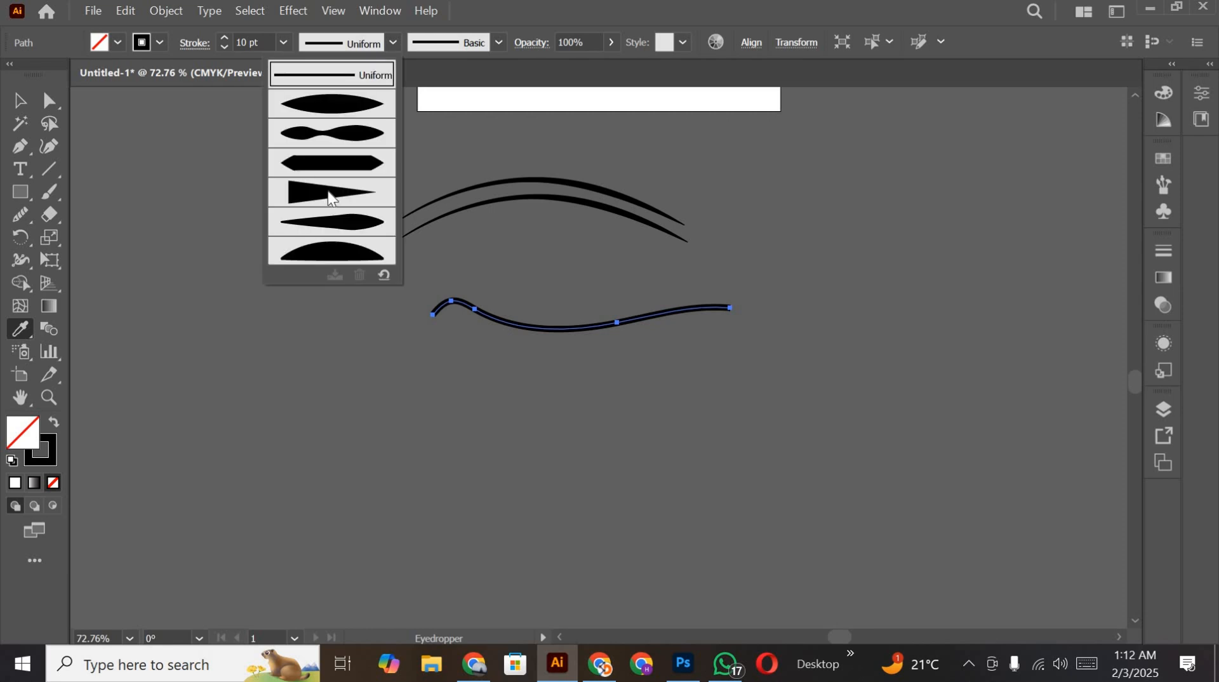
click(18, 99)
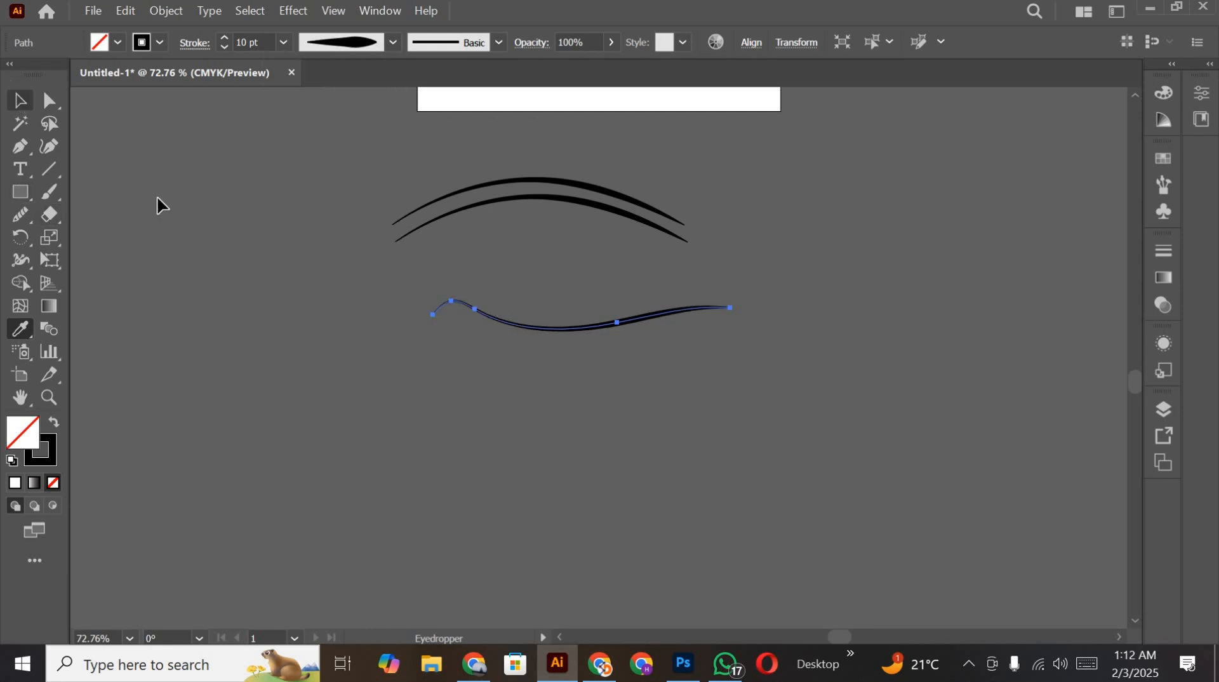
click(159, 198)
Step: Draw two looping freehand curves side by side below the wavy line with the Pencil tool
scroll(619, 322, down, 2)
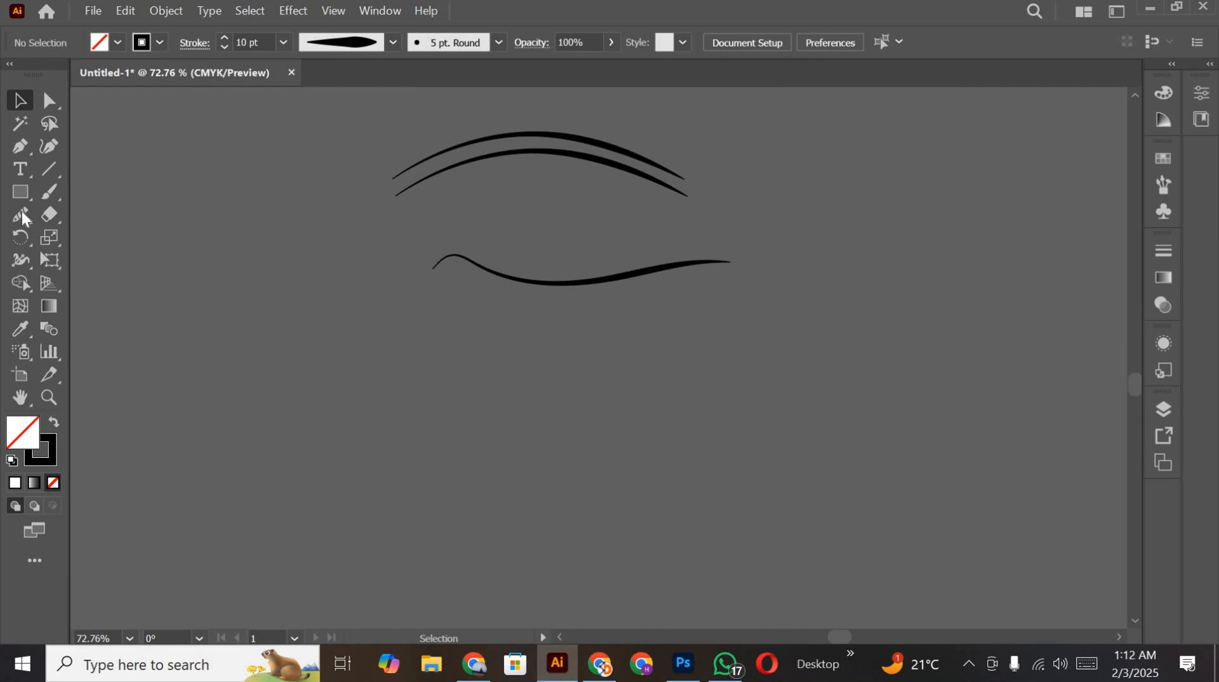
drag(25, 210, 74, 238)
key(n)
mouse_move(429, 360)
mouse_down()
mouse_move(523, 337)
mouse_move(557, 406)
mouse_move(421, 334)
mouse_move(384, 291)
mouse_up()
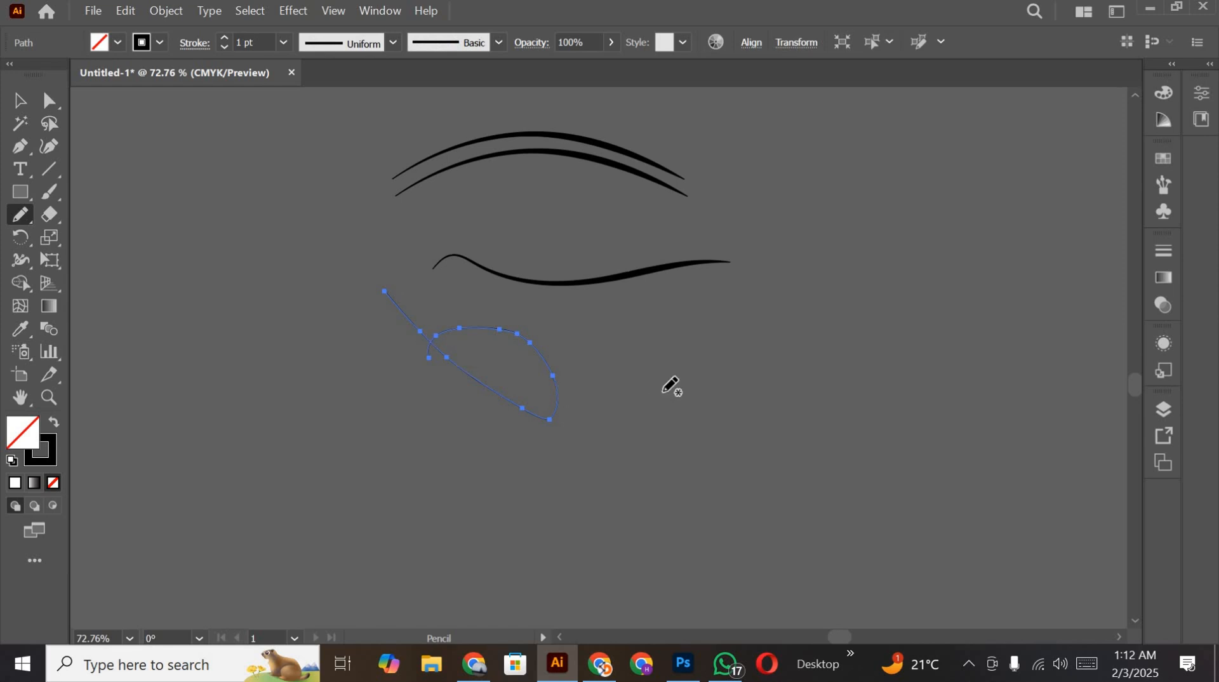
mouse_move(810, 381)
mouse_down()
mouse_move(789, 451)
mouse_move(759, 468)
mouse_move(717, 473)
mouse_move(695, 453)
mouse_up()
drag(740, 348, 738, 341)
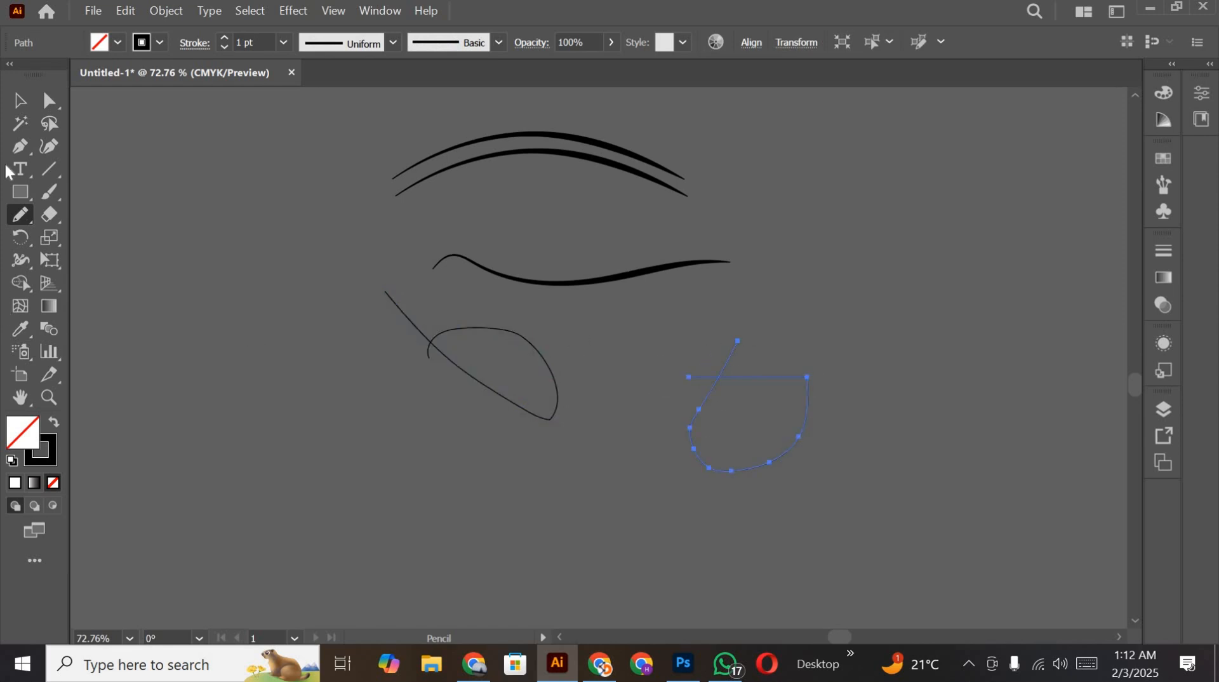
Step: Even out the right-hand looping curve with the Smooth tool, rounding its corner and simplifying its top and lower bends
click(17, 103)
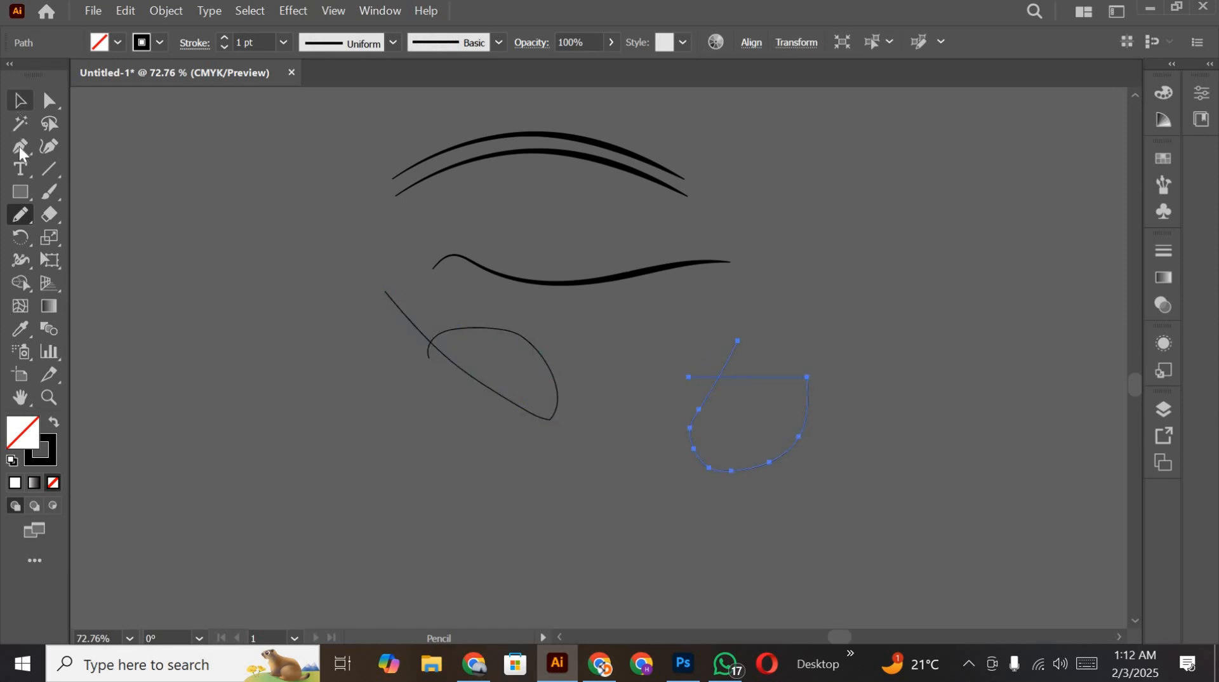
click(20, 214)
click(85, 263)
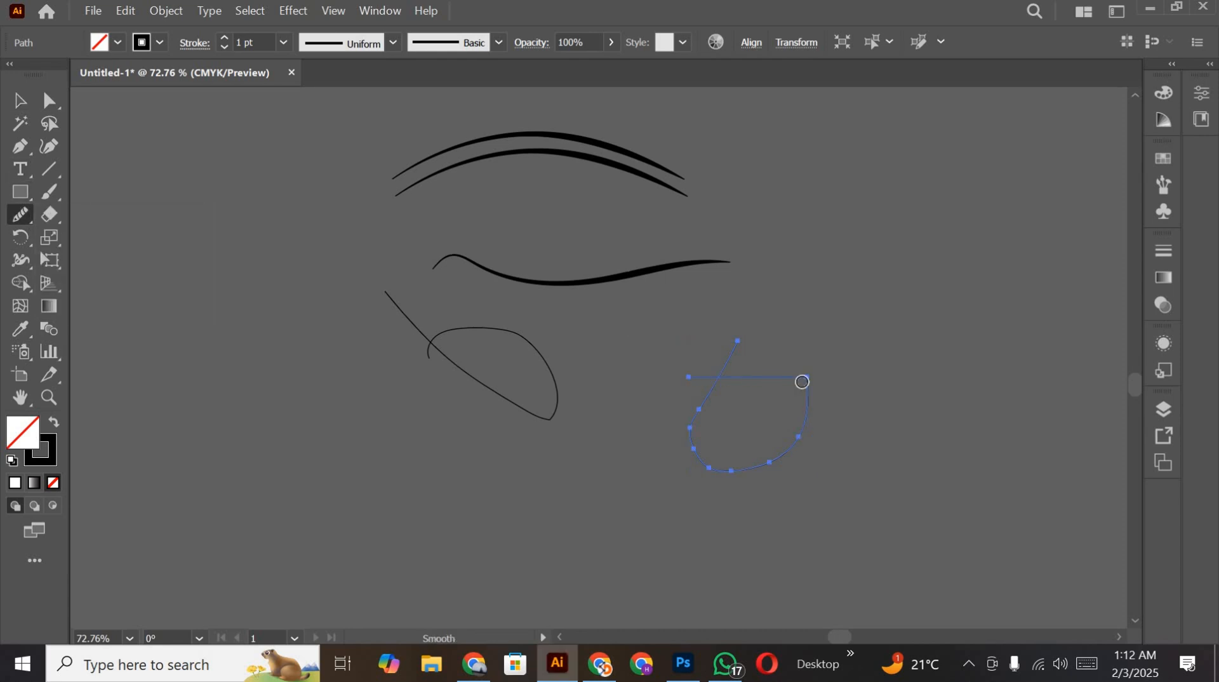
mouse_move(814, 382)
mouse_down()
mouse_move(807, 441)
mouse_move(801, 347)
mouse_move(805, 376)
mouse_move(759, 373)
mouse_move(776, 369)
mouse_move(818, 441)
mouse_up()
drag(727, 468, 712, 467)
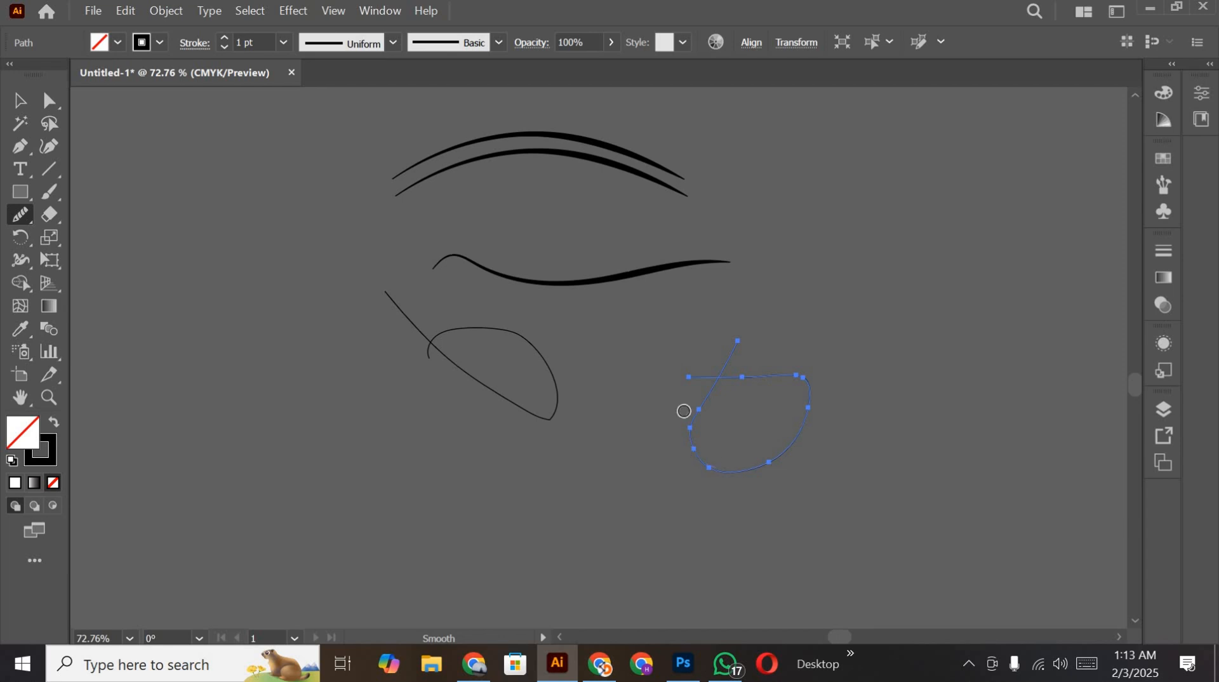
mouse_move(684, 410)
mouse_down()
mouse_move(692, 435)
mouse_move(699, 411)
mouse_up()
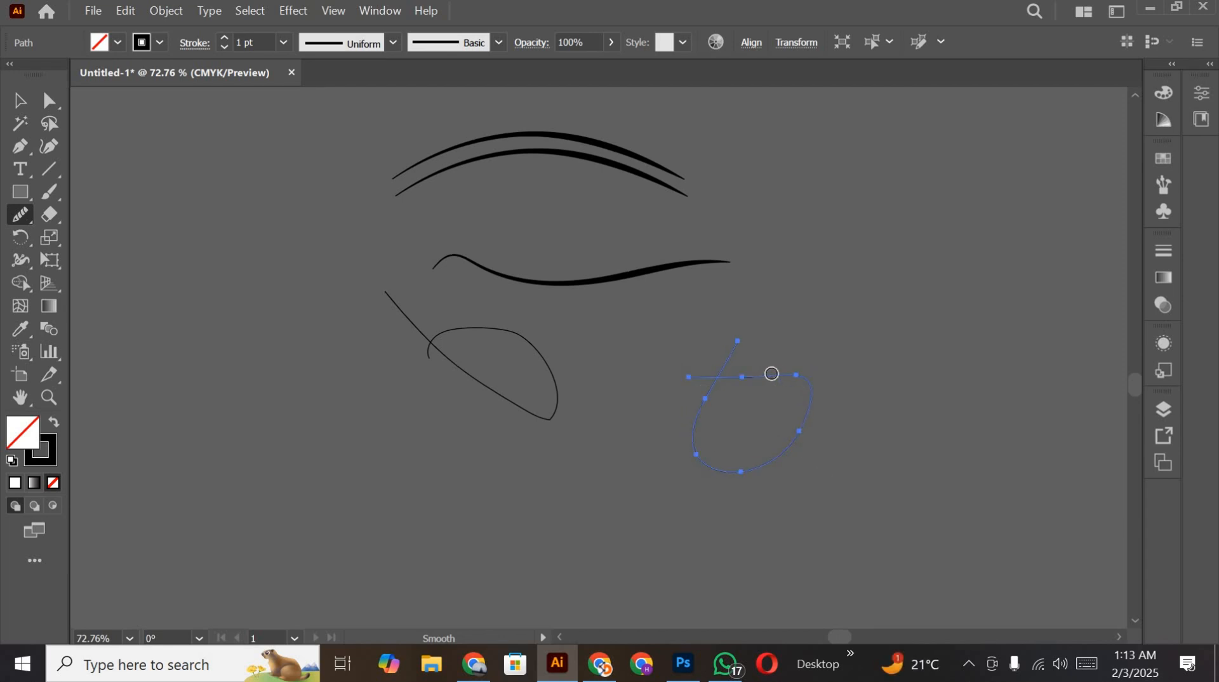
drag(793, 374, 743, 374)
Step: Copy the wavy line's 10 pt stroke onto the smoothed loop with the Eyedropper and apply the tapered-at-both-ends width profile
key(i)
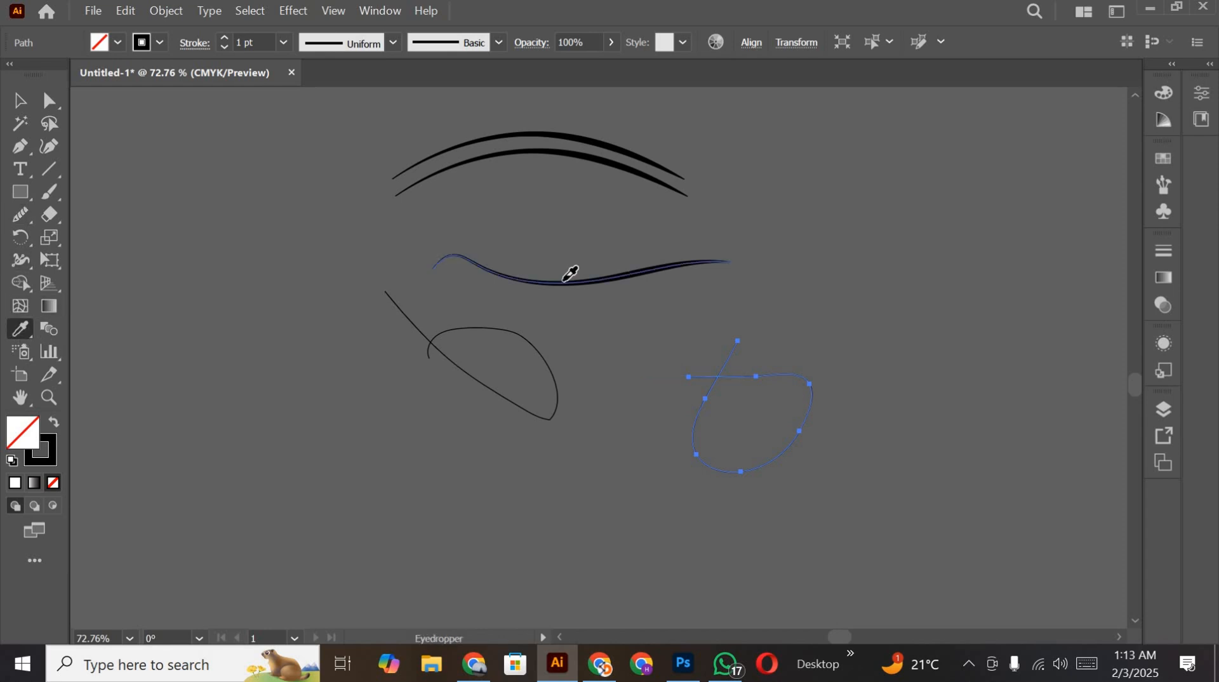
click(570, 281)
click(394, 42)
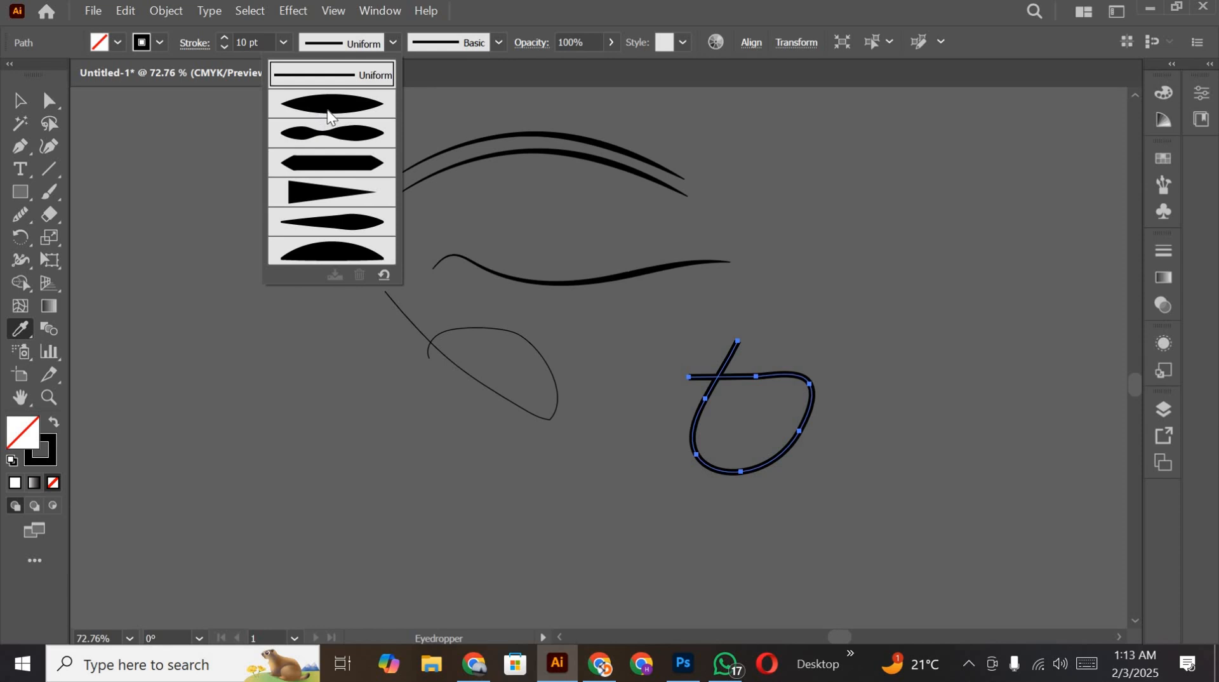
click(330, 116)
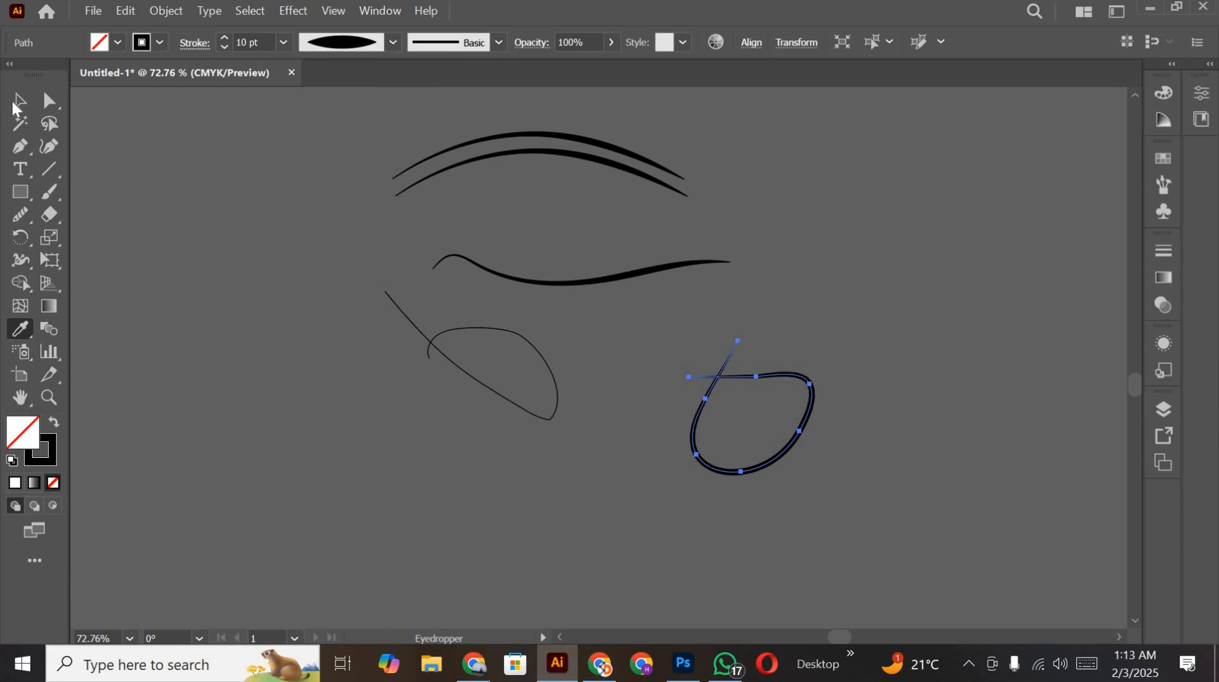
click(15, 101)
click(851, 329)
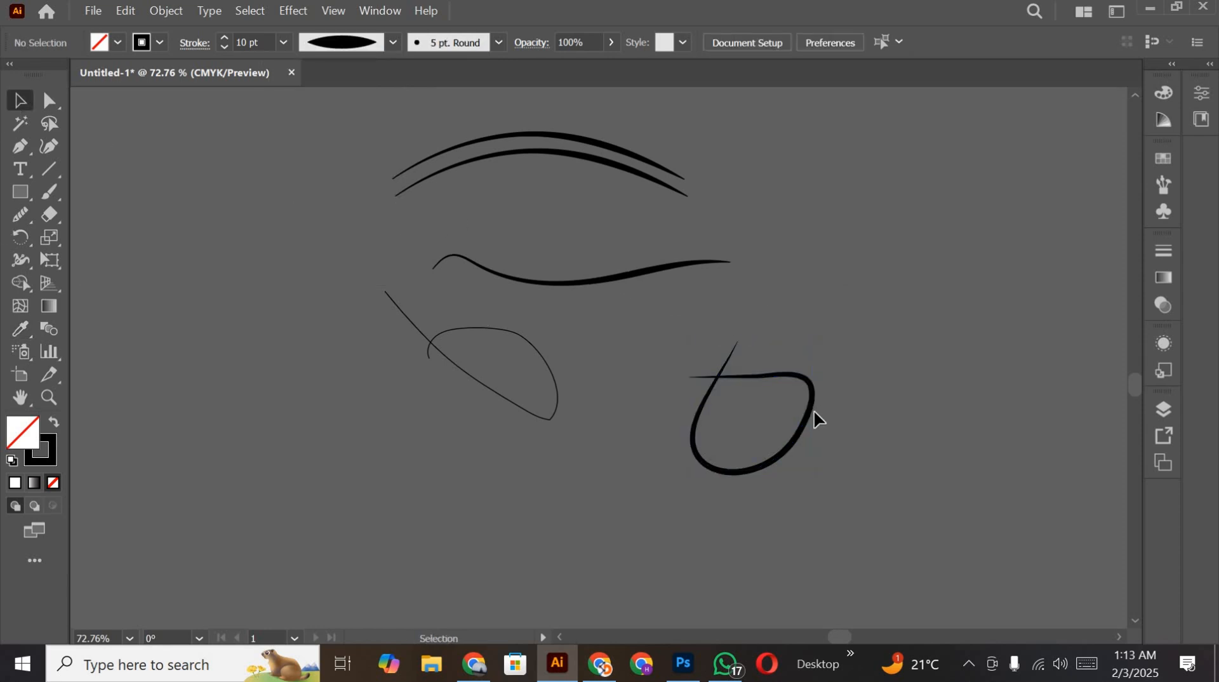
Step: Rotate the thick tapered loop by about 254° so that its crossing ends point to the right
click(811, 427)
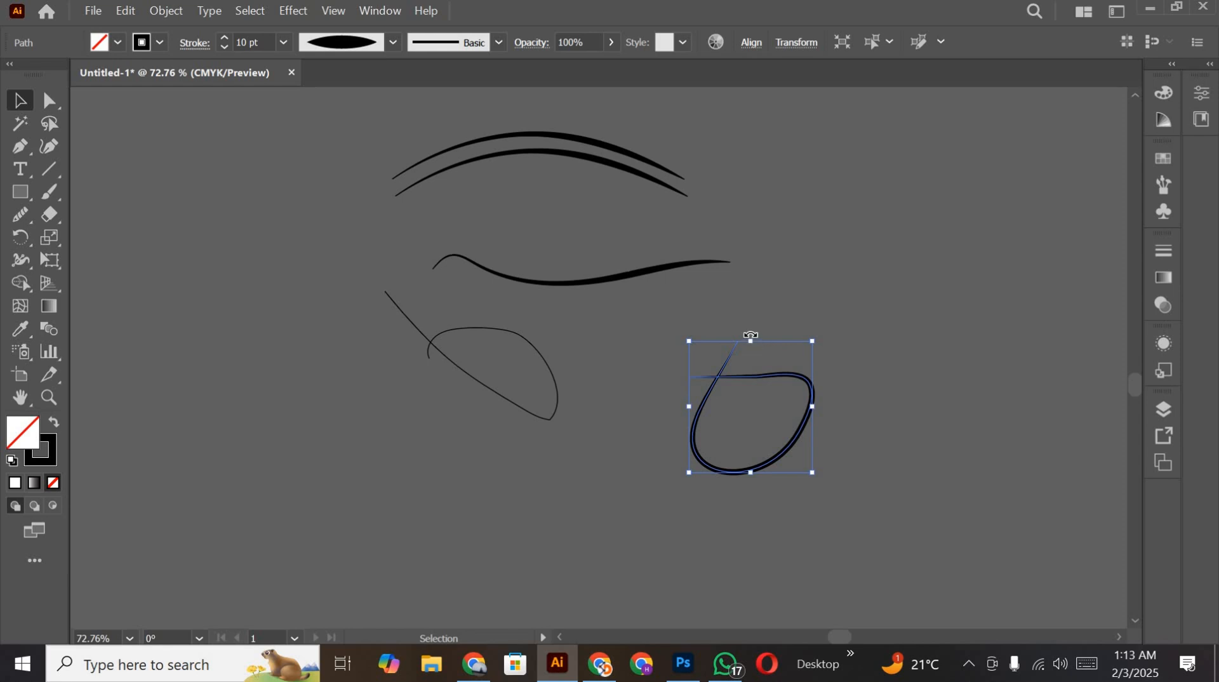
drag(751, 337, 851, 436)
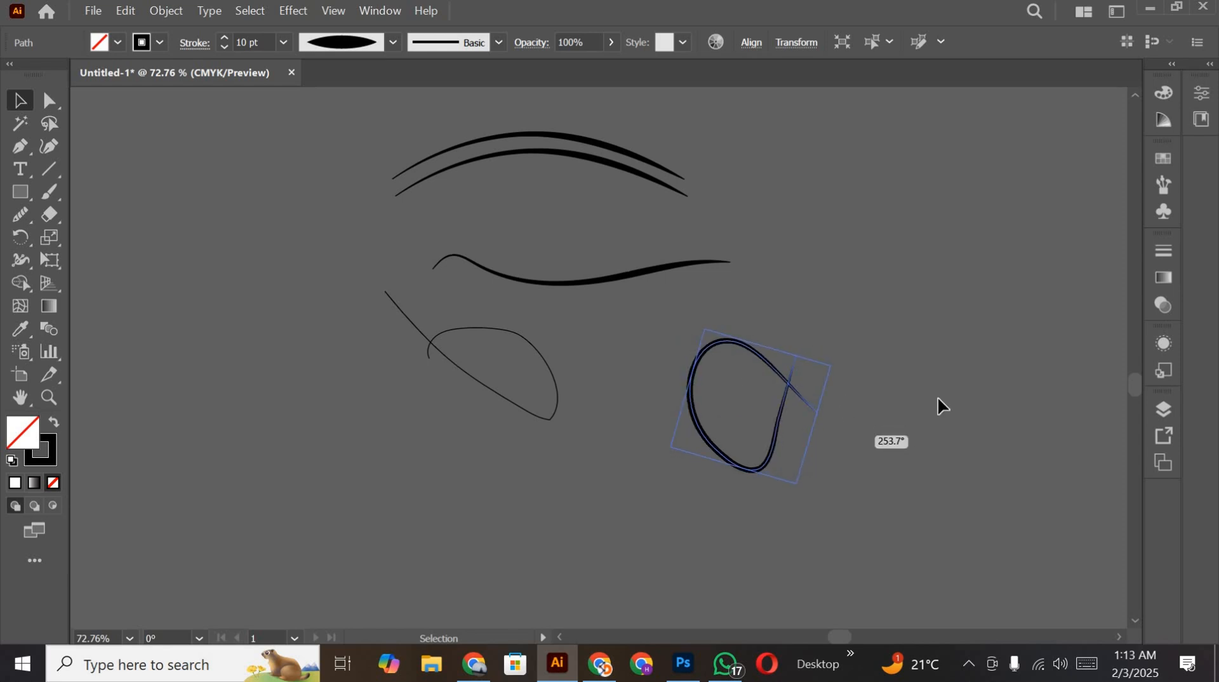
drag(938, 399, 938, 399)
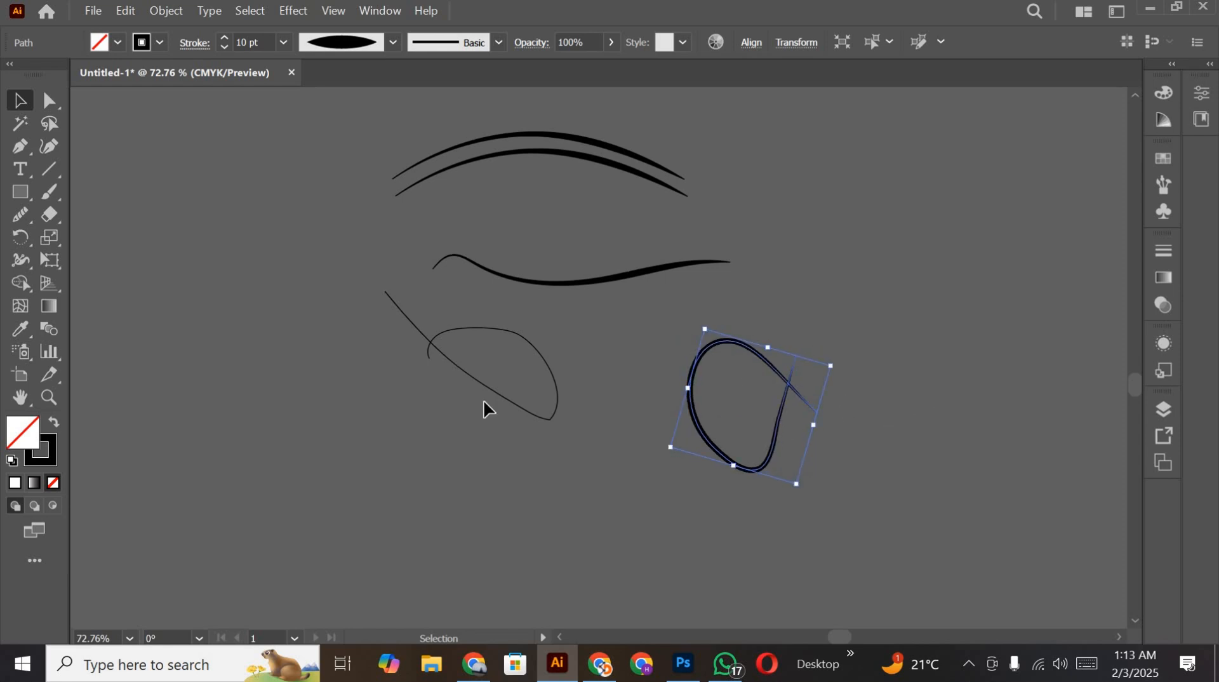
Step: Reshape the rotated loop into a rounder form by moving its left and lower anchor points with the Curvature tool
click(56, 153)
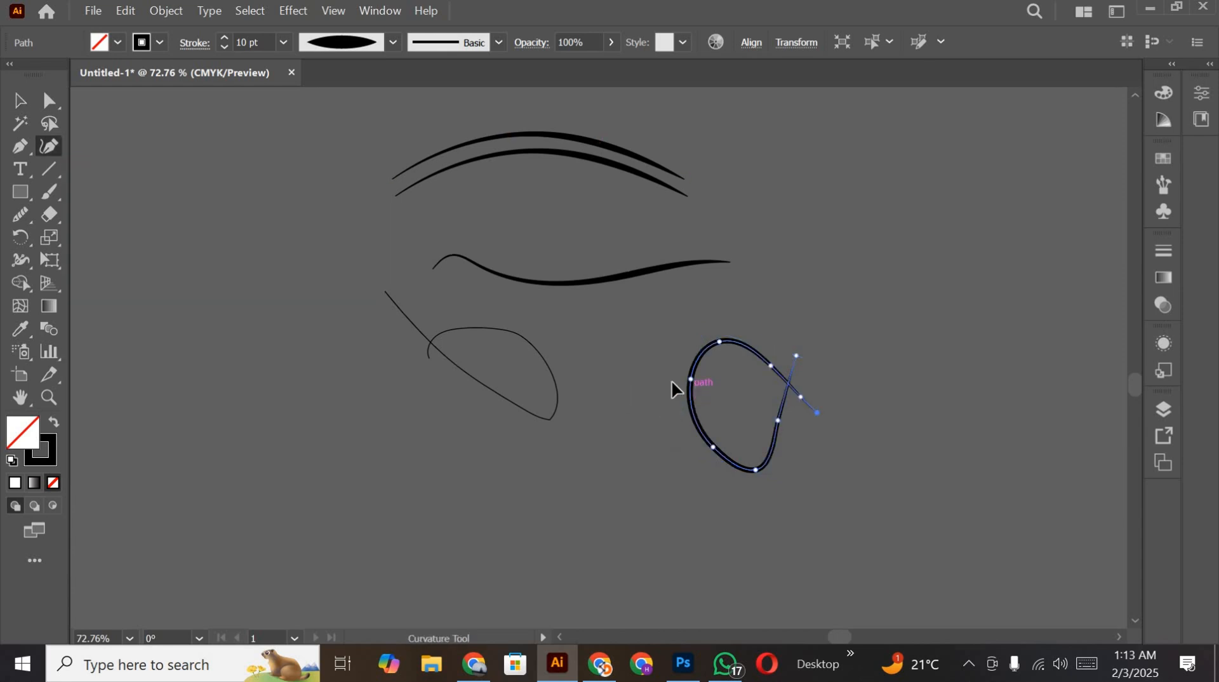
drag(690, 380, 668, 383)
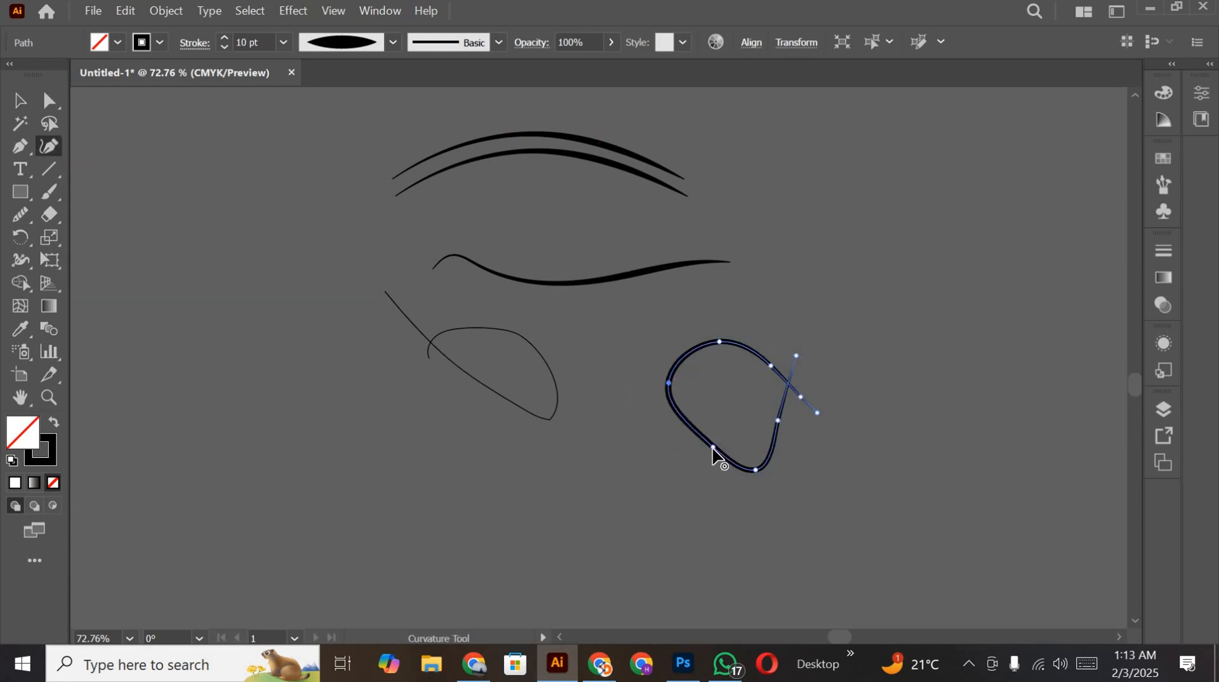
drag(713, 448, 745, 460)
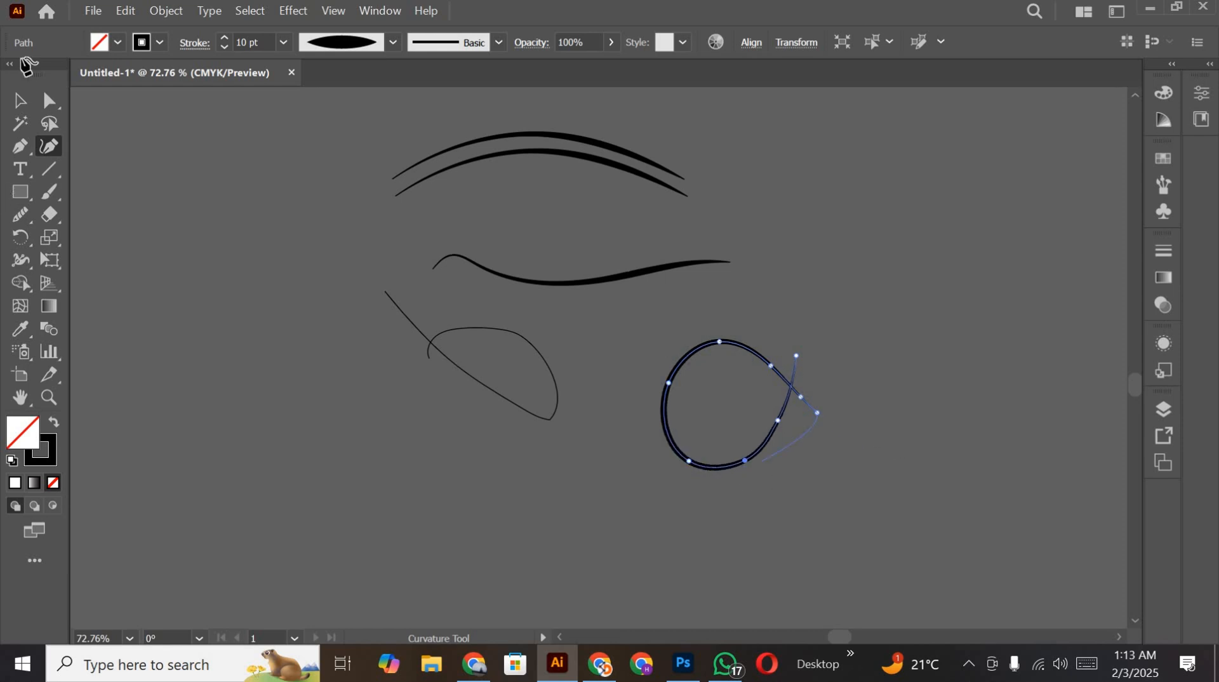
click(19, 100)
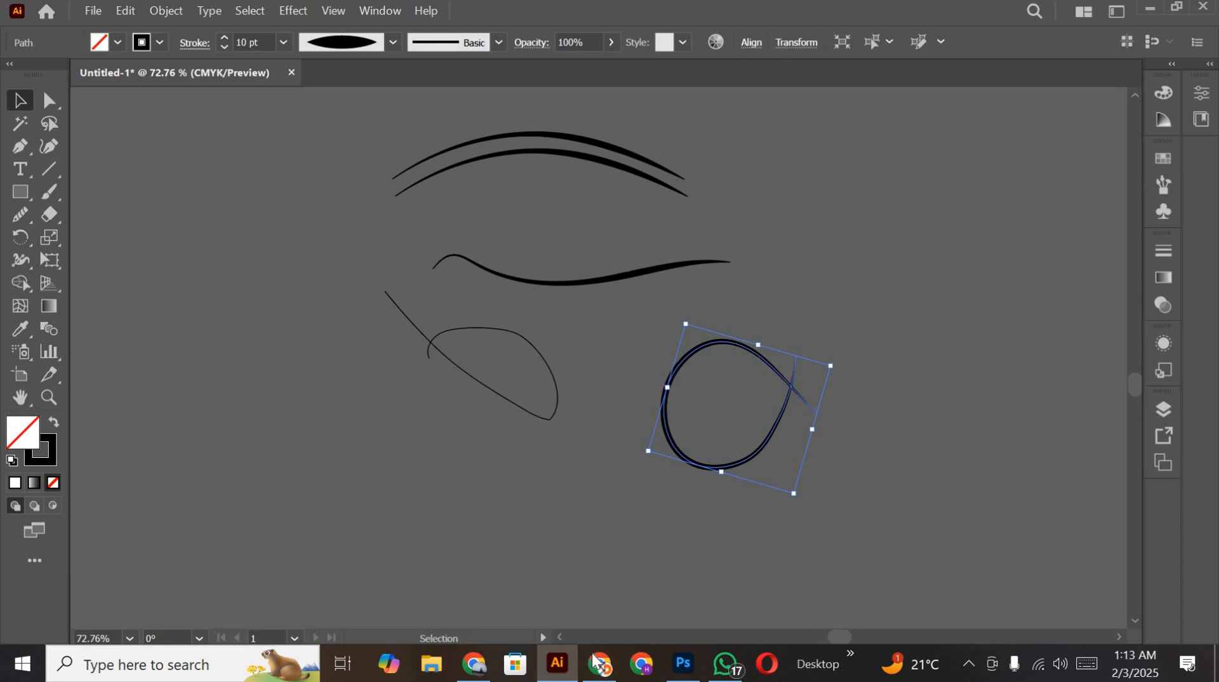
key(ctrl+shift+a)
click(683, 663)
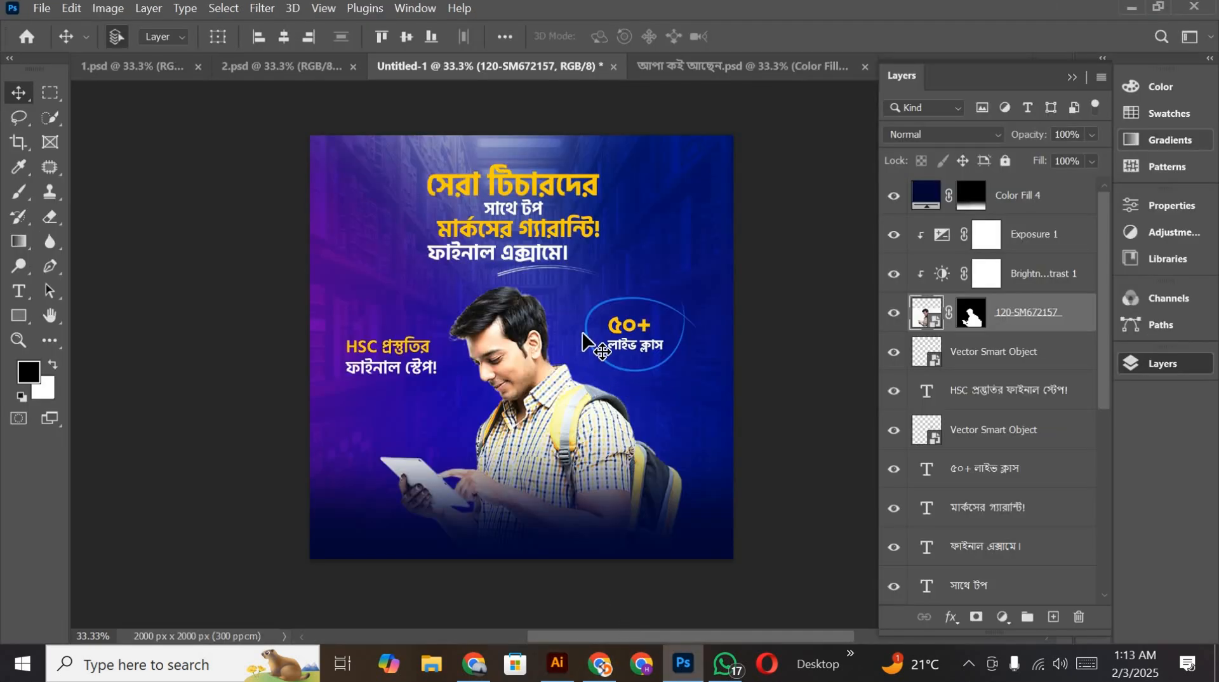
key(alt+Tab)
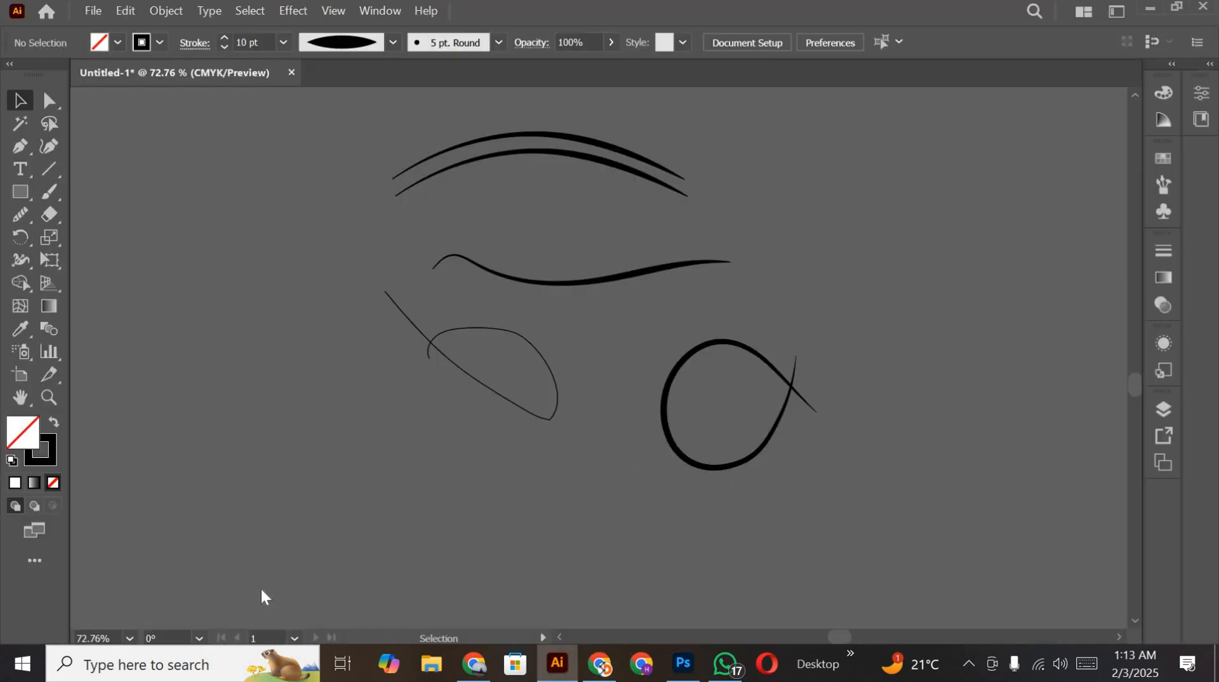
Step: Draw a wide S-shaped curve from three anchor points below the loops with the Pen tool
scroll(81, 243, down, 3)
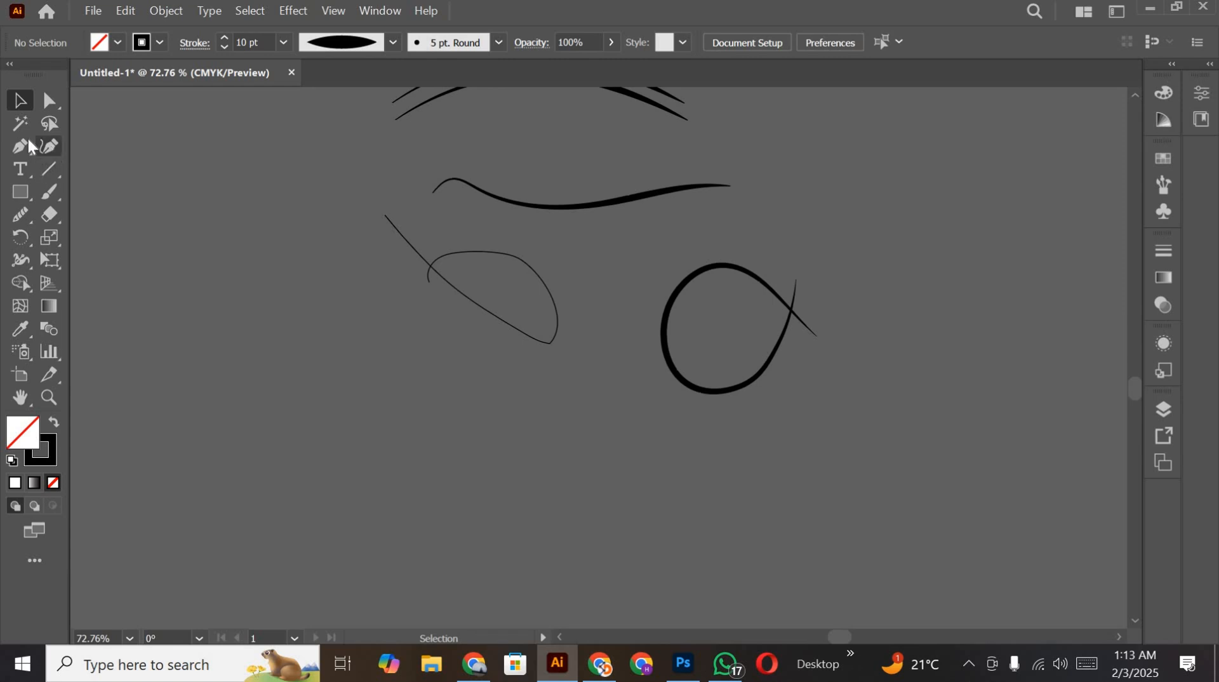
key(p)
click(451, 468)
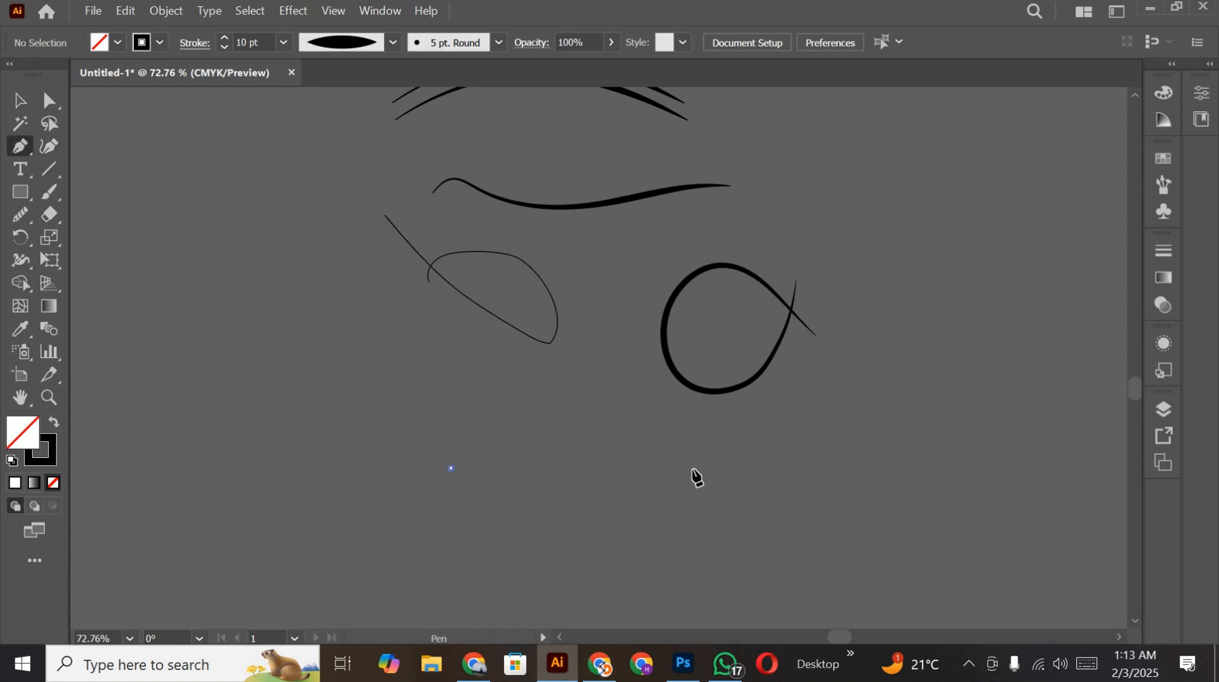
drag(800, 537, 801, 538)
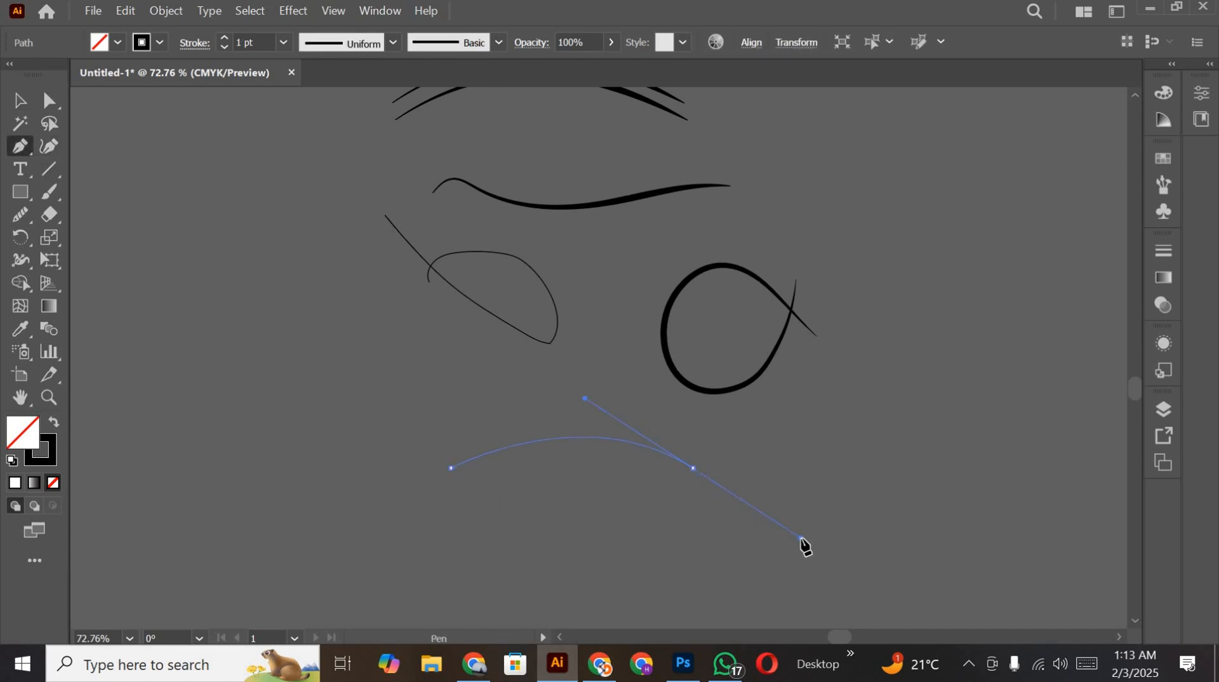
click(929, 453)
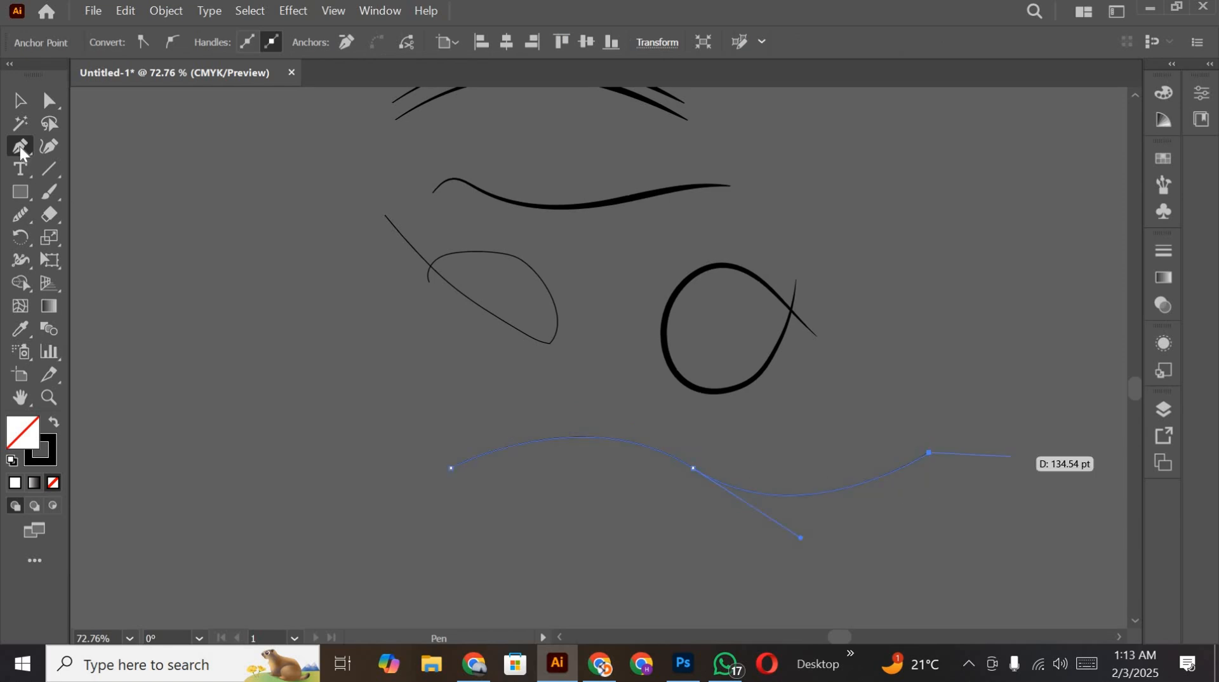
click(19, 100)
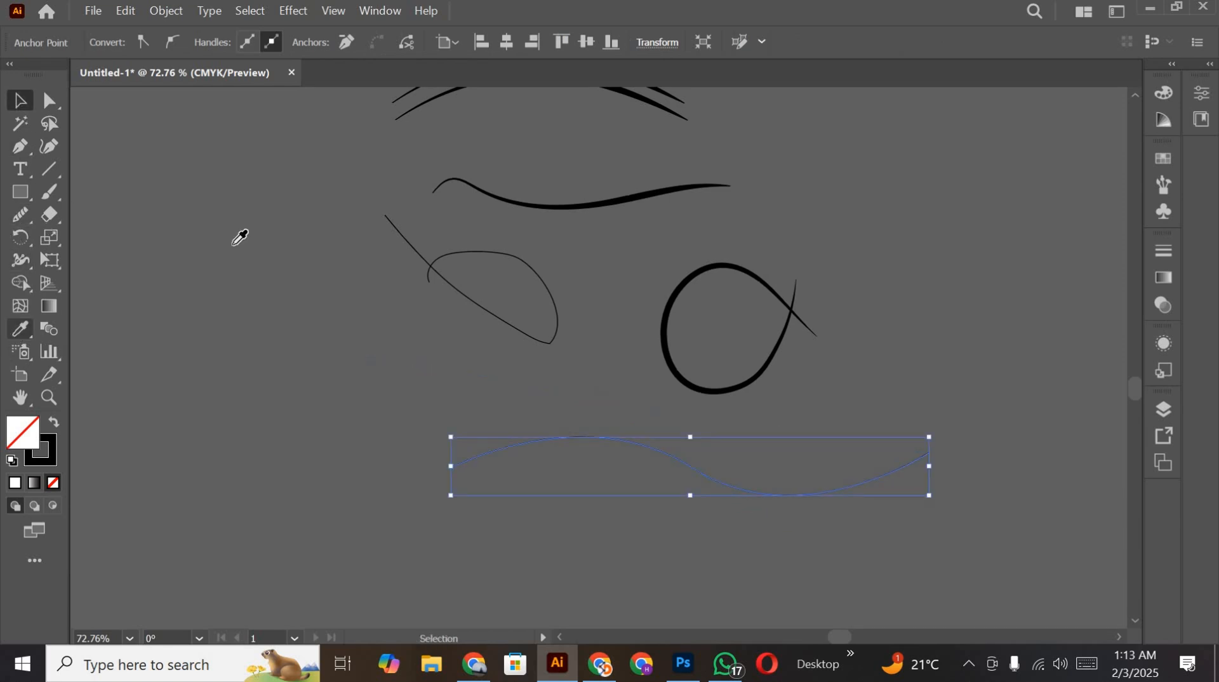
Step: Copy the wavy line's 10 pt stroke onto the S-curve with the Eyedropper and apply the tapered-at-both-ends width profile
key(i)
click(543, 197)
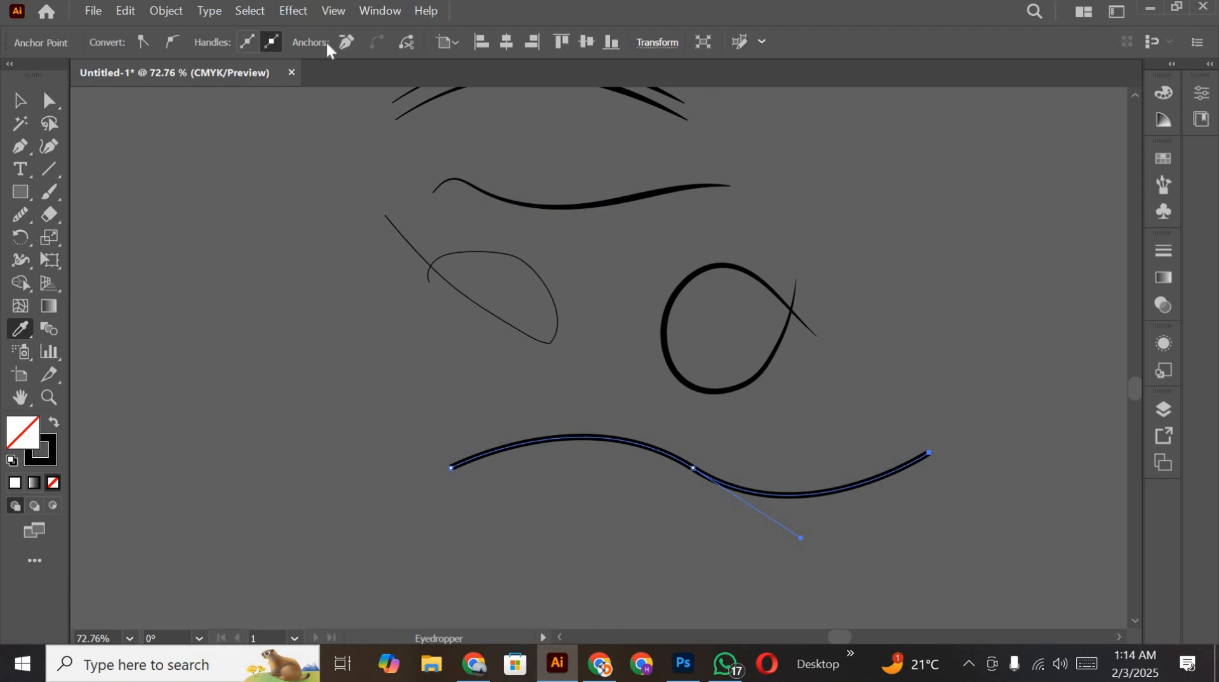
click(19, 100)
click(416, 508)
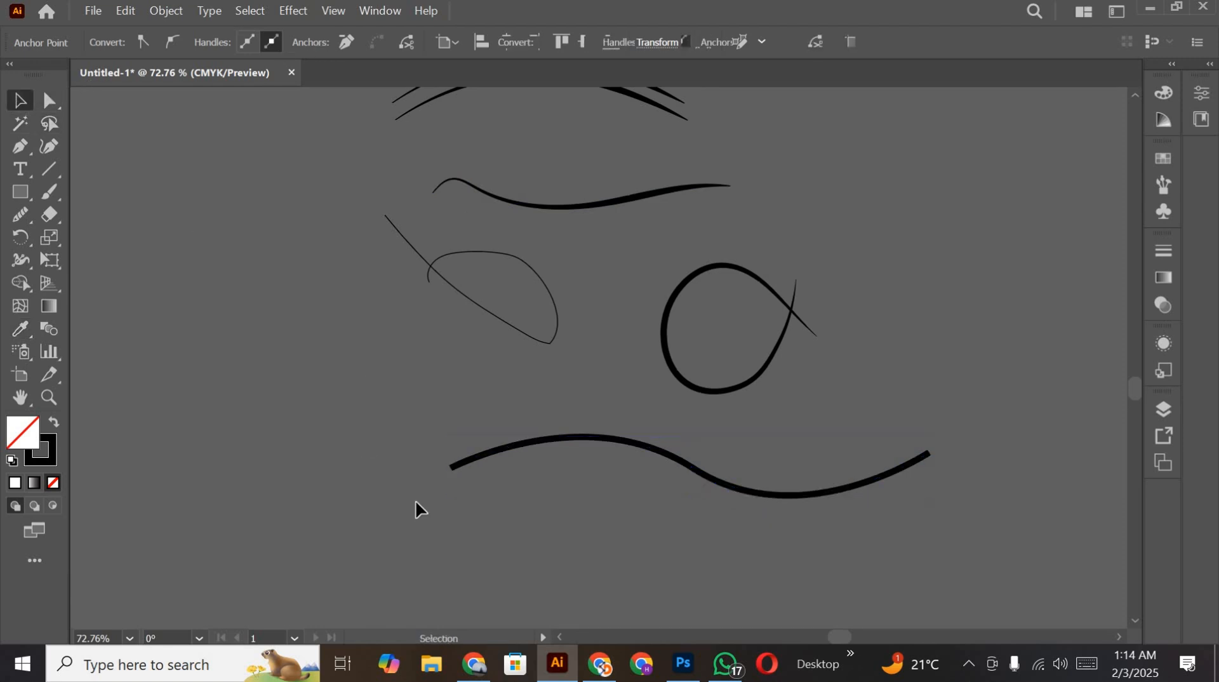
drag(442, 440, 506, 486)
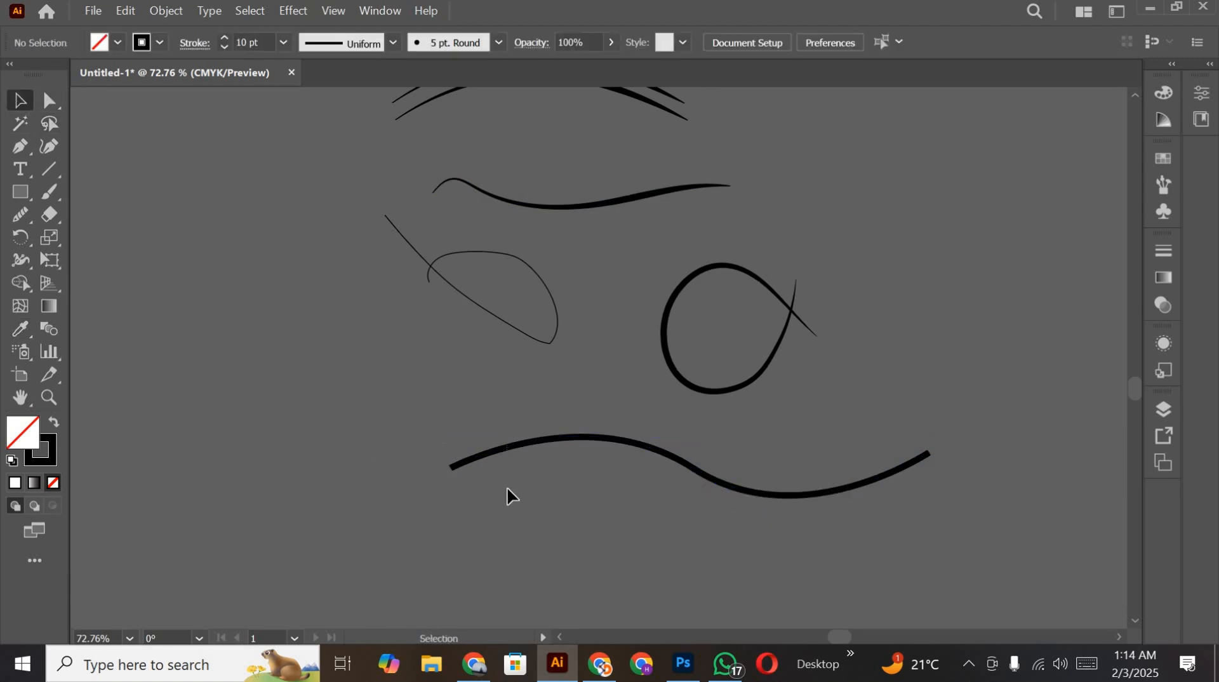
click(394, 42)
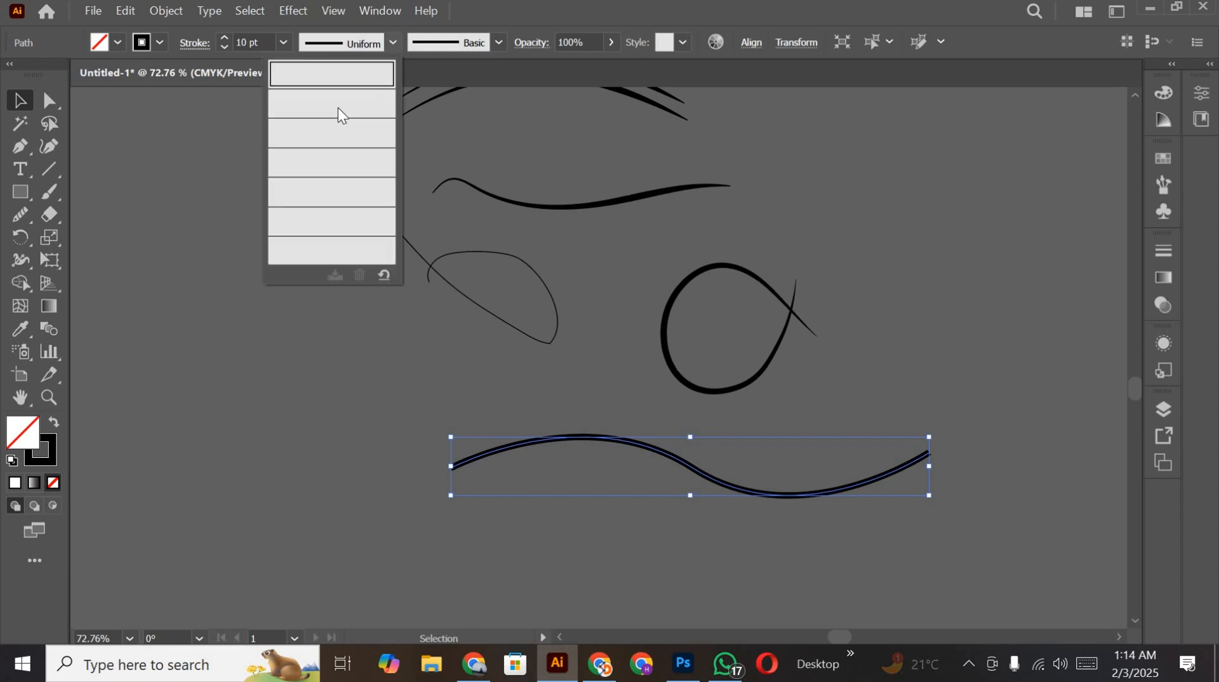
click(337, 106)
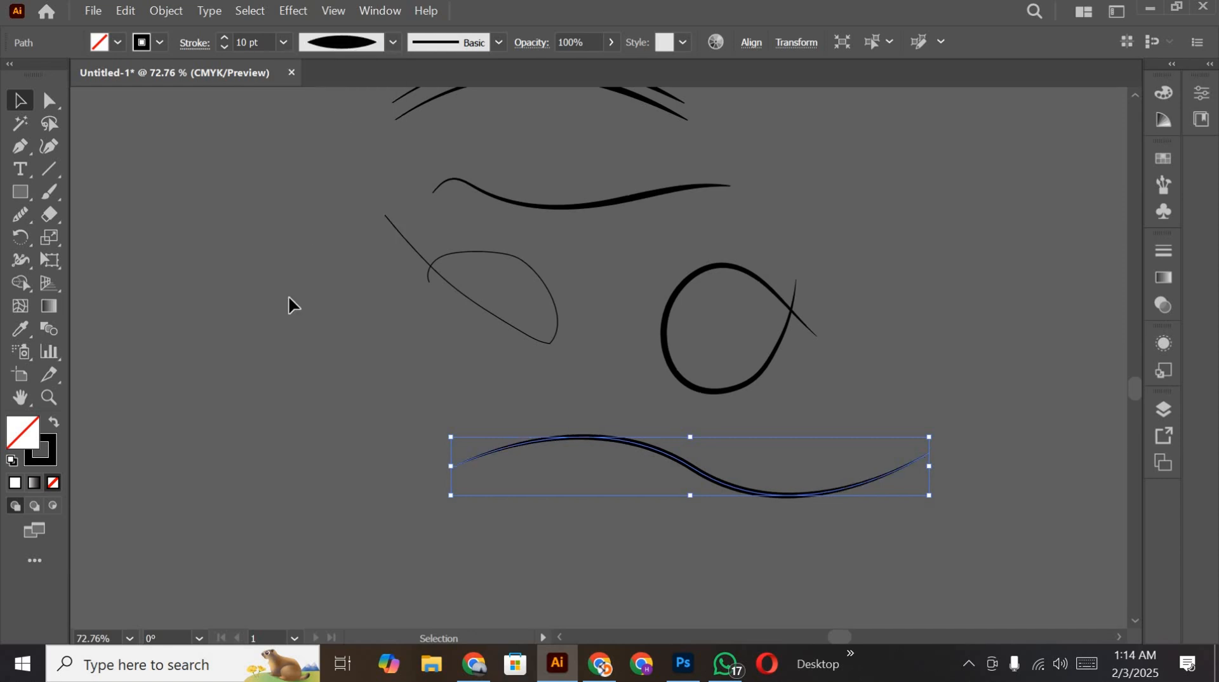
click(689, 403)
Step: Duplicate the tapered S-curve slightly below the original to form a pair of parallel lines
scroll(793, 439, down, 2)
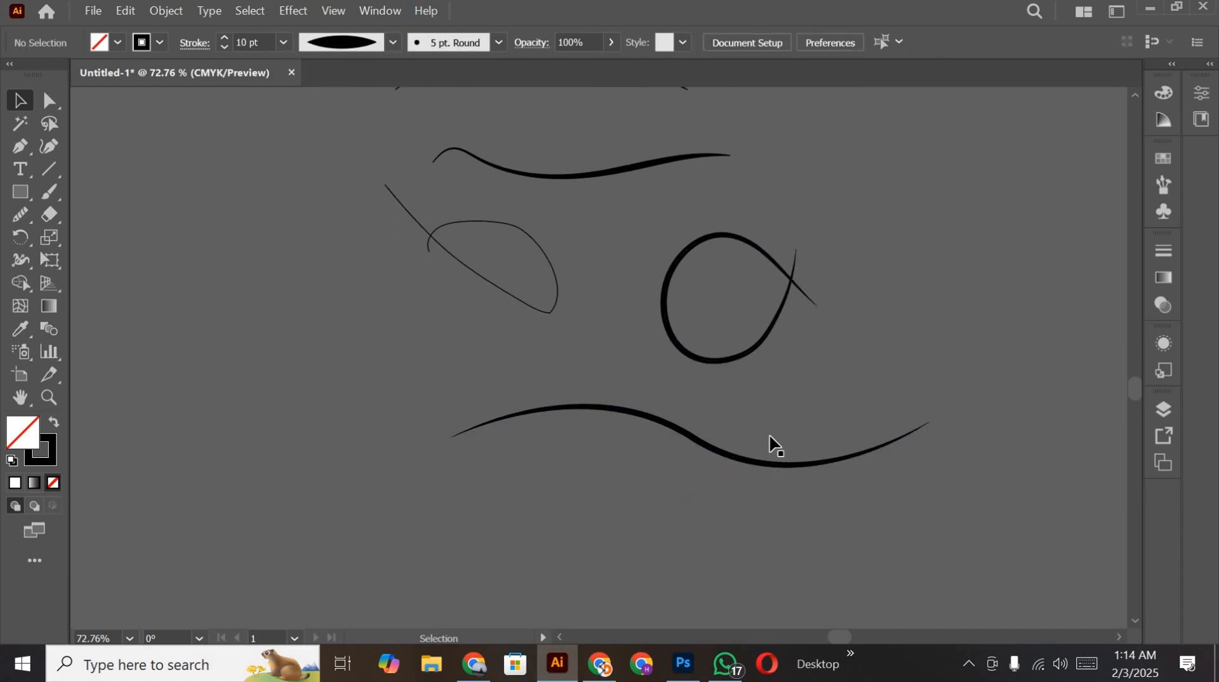
drag(770, 436, 771, 452)
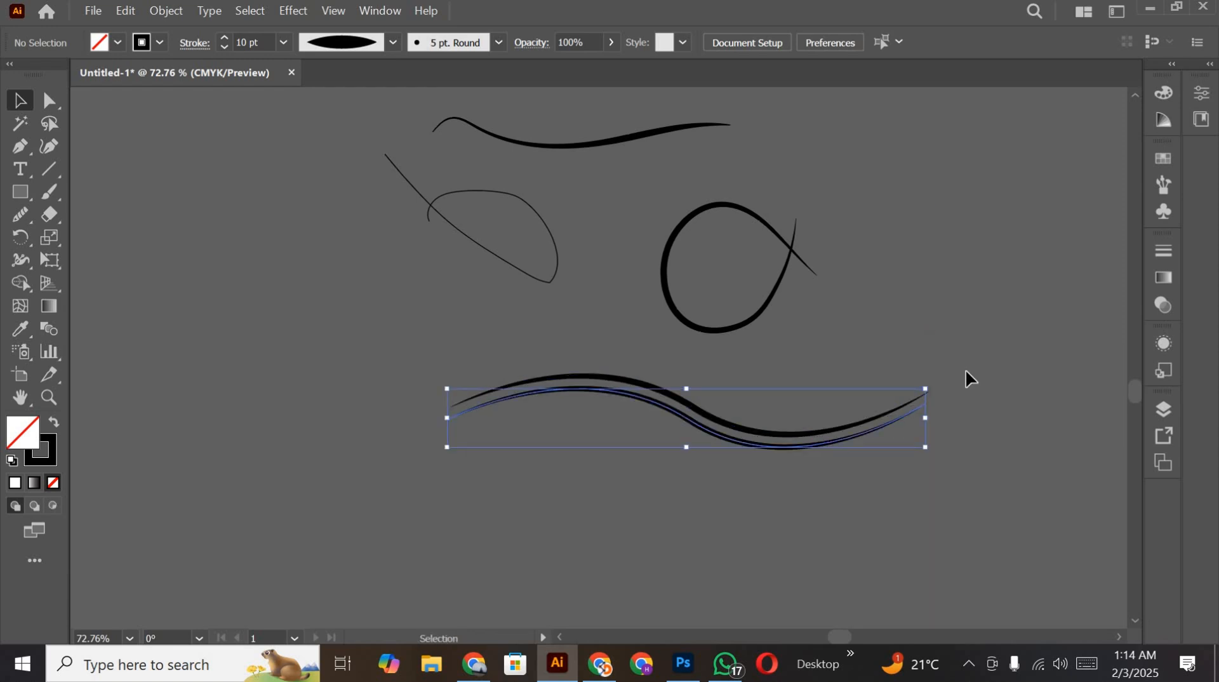
click(628, 527)
scroll(674, 521, up, 3)
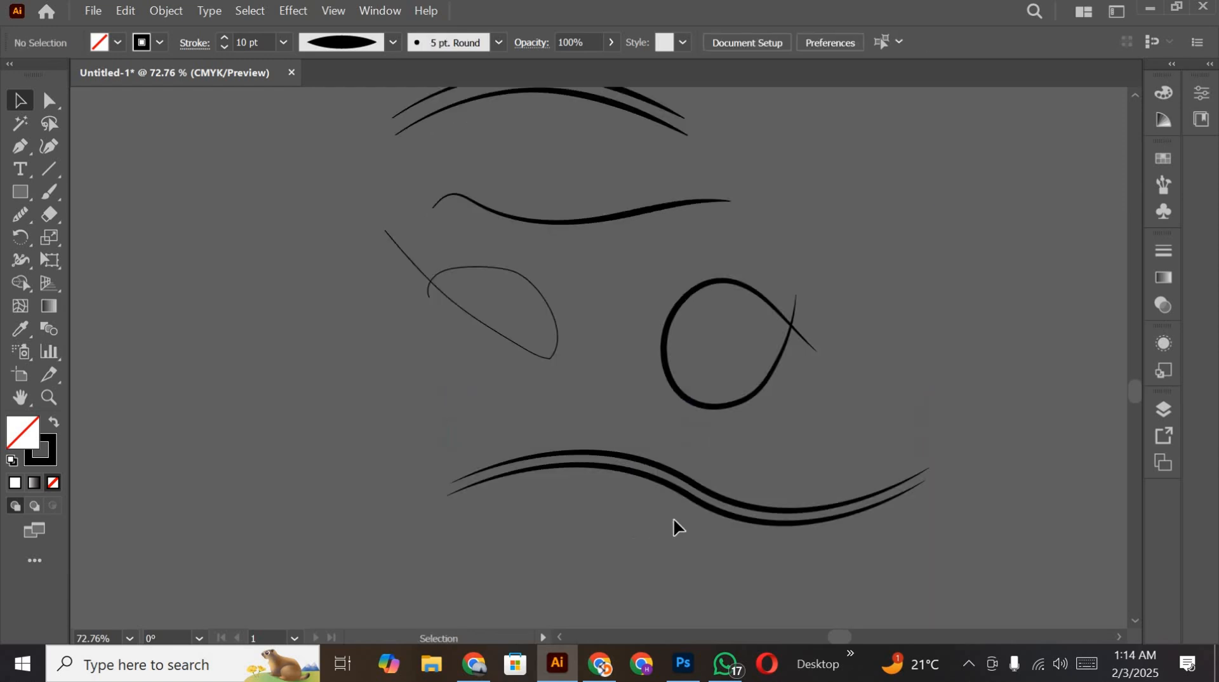
Step: Copy both S-curves into the Photoshop poster and place them as a Vector Smart Object directly above the student photo layer
click(705, 490)
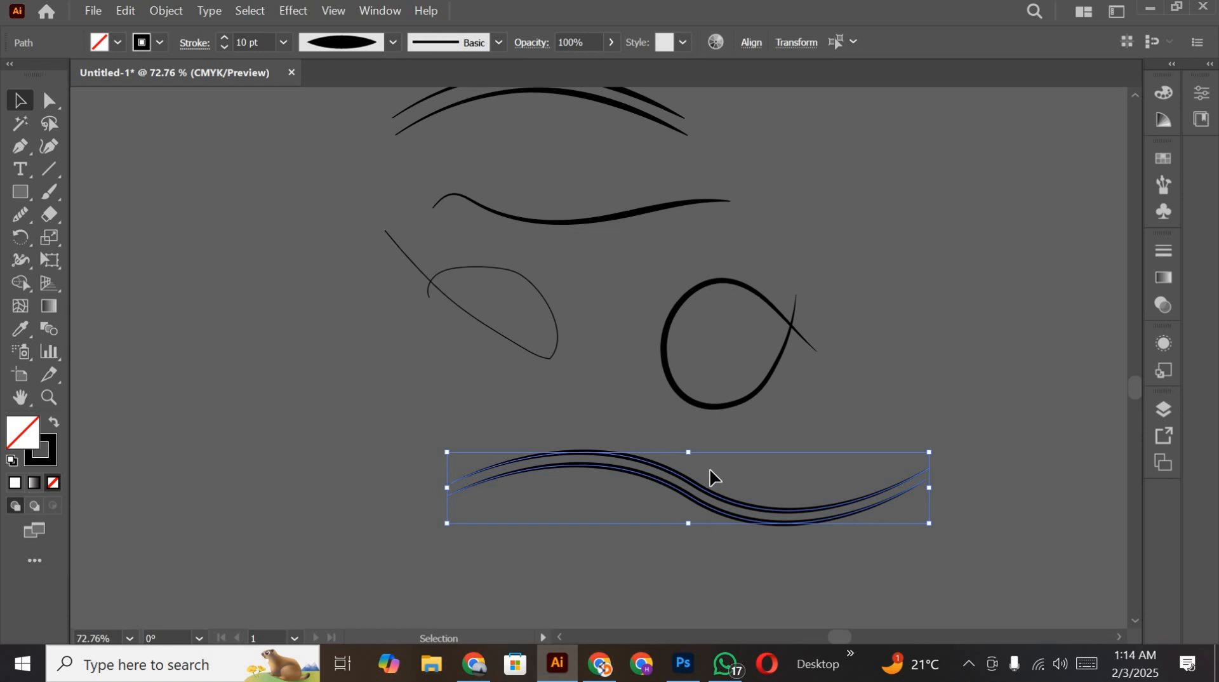
scroll(712, 473, down, 4)
mouse_move(627, 484)
mouse_down()
mouse_move(597, 570)
mouse_move(712, 677)
mouse_move(701, 677)
mouse_move(663, 374)
mouse_move(521, 400)
mouse_up()
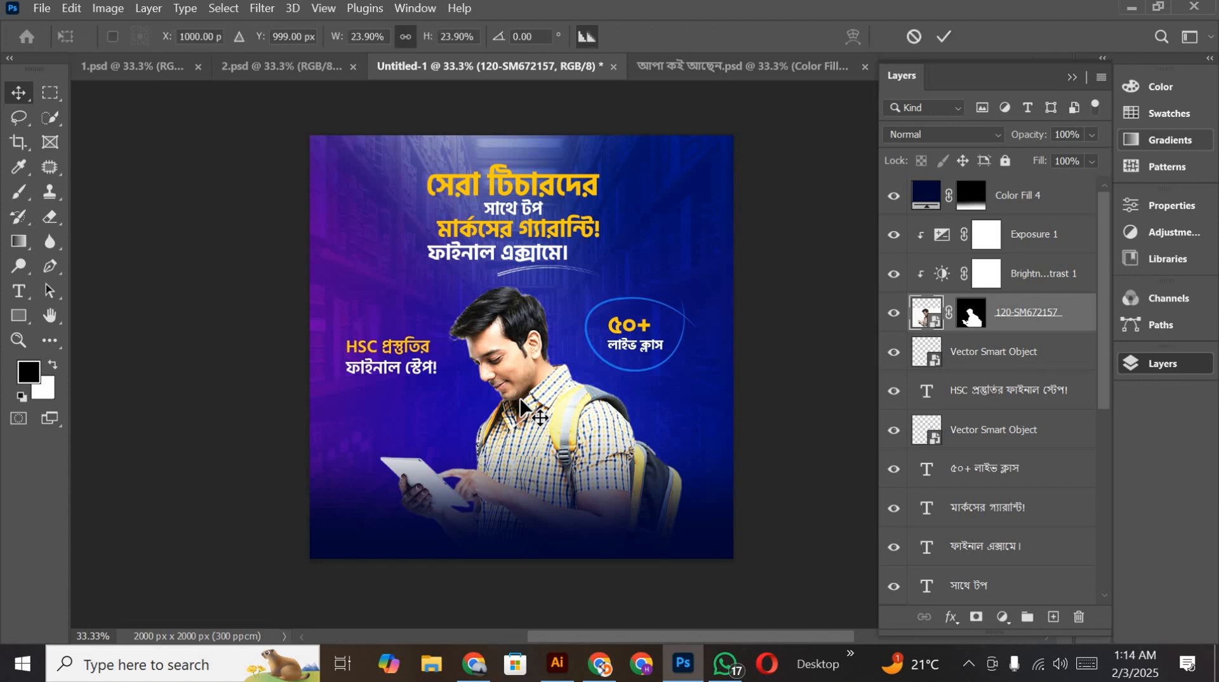
click(945, 37)
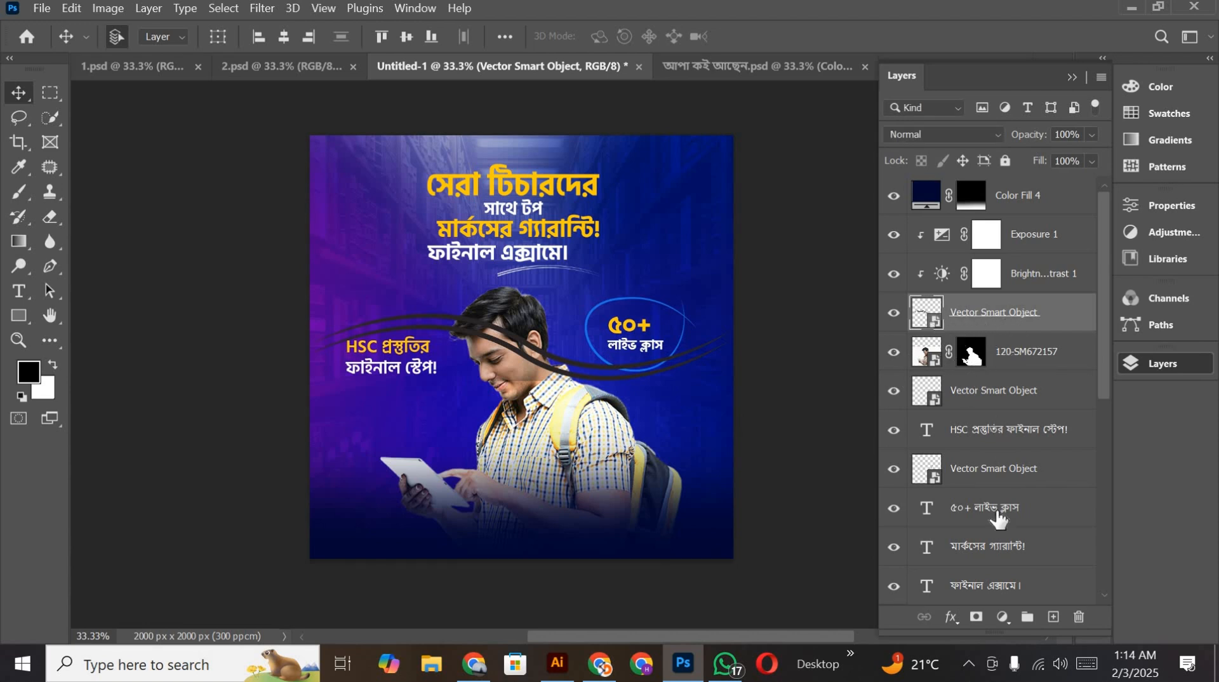
Step: Add a red (ff0000) Solid Color fill layer clipped to the double S-curve Smart Object
click(1003, 616)
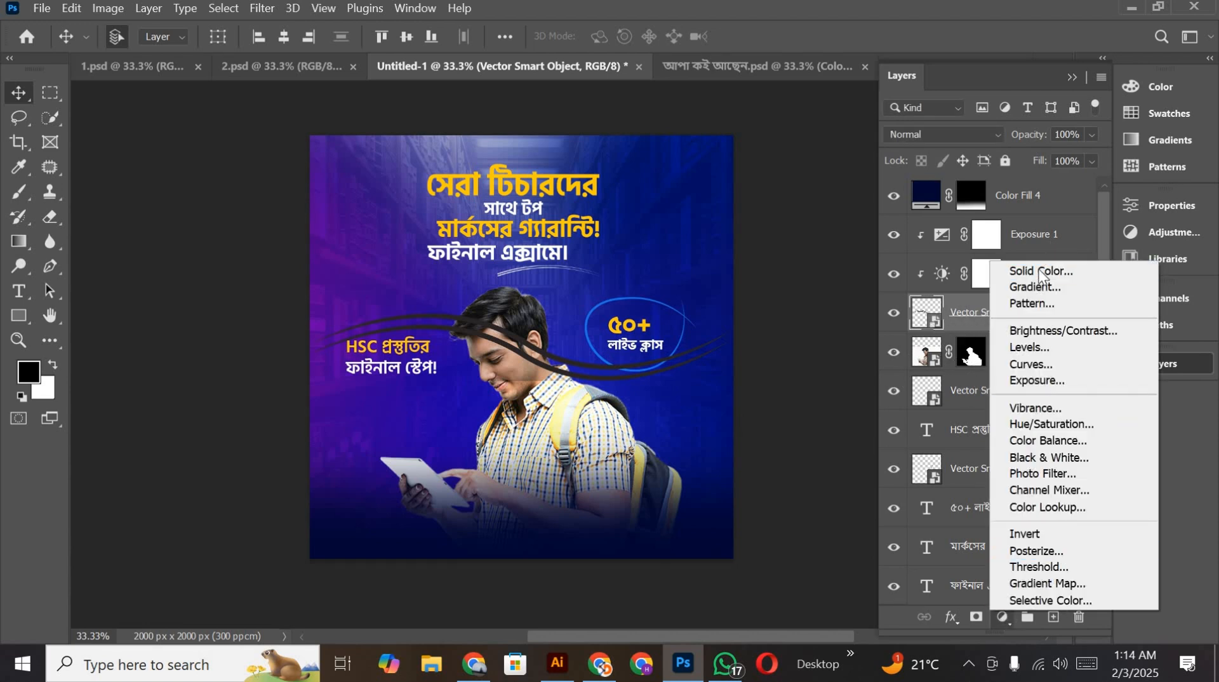
key(Escape)
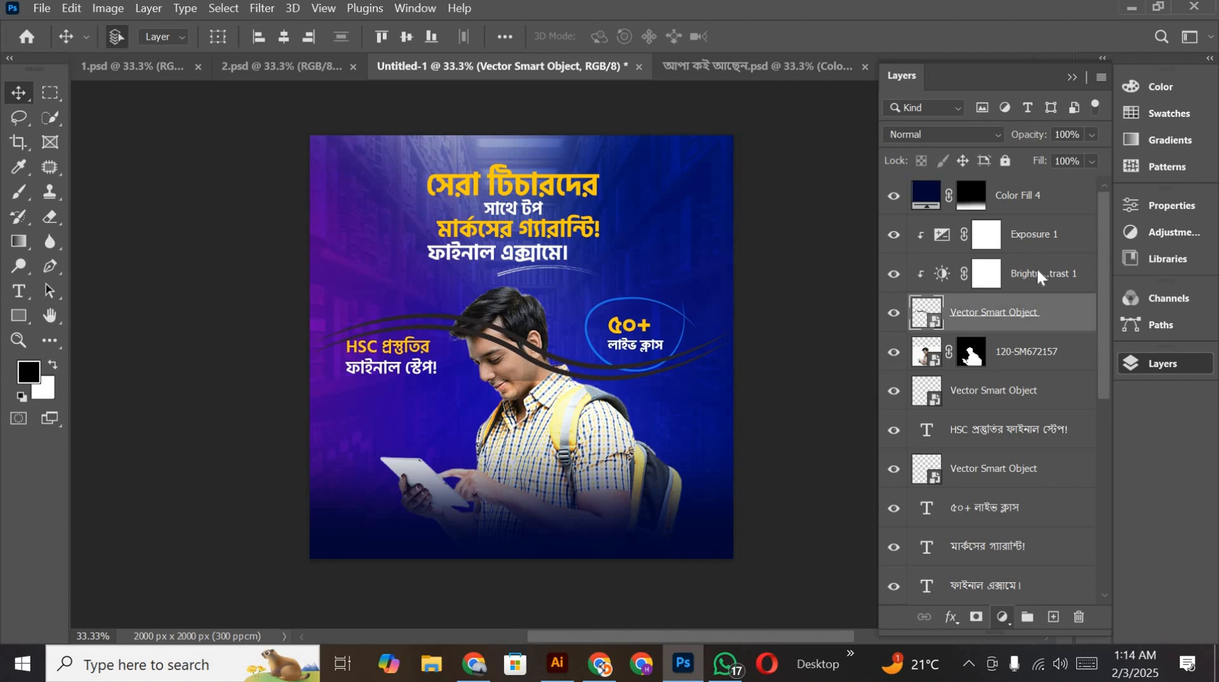
mouse_move(926, 232)
mouse_down()
mouse_move(963, 136)
mouse_move(959, 146)
mouse_up()
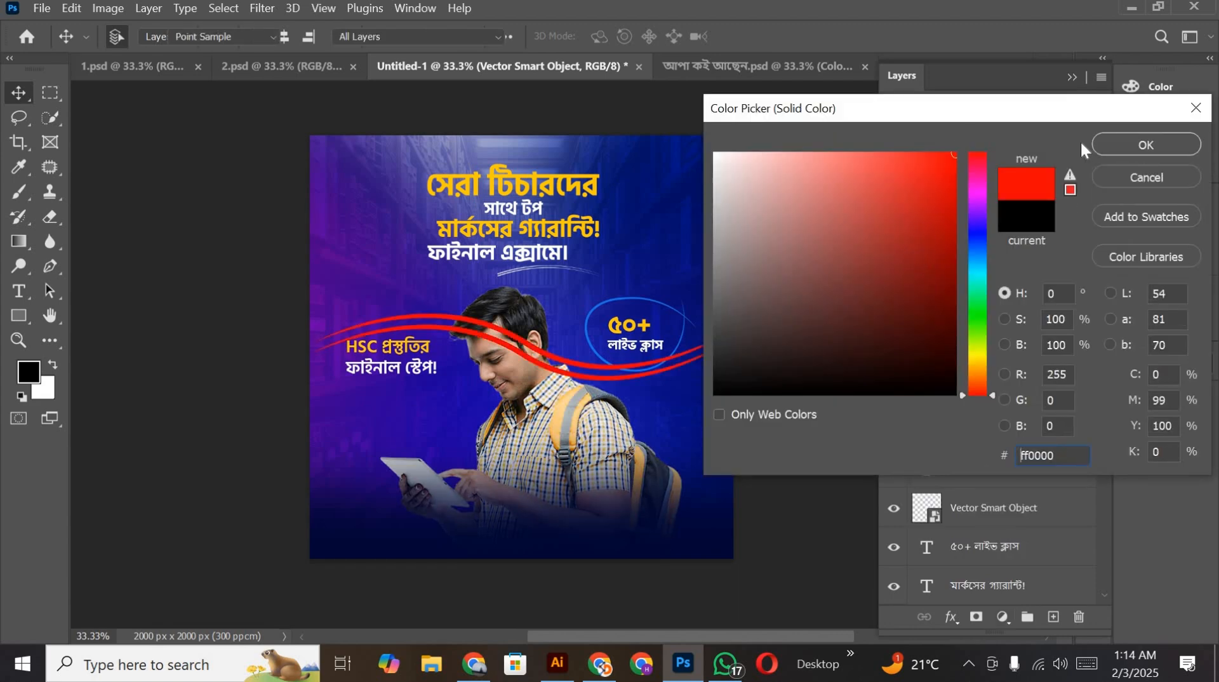
click(1139, 143)
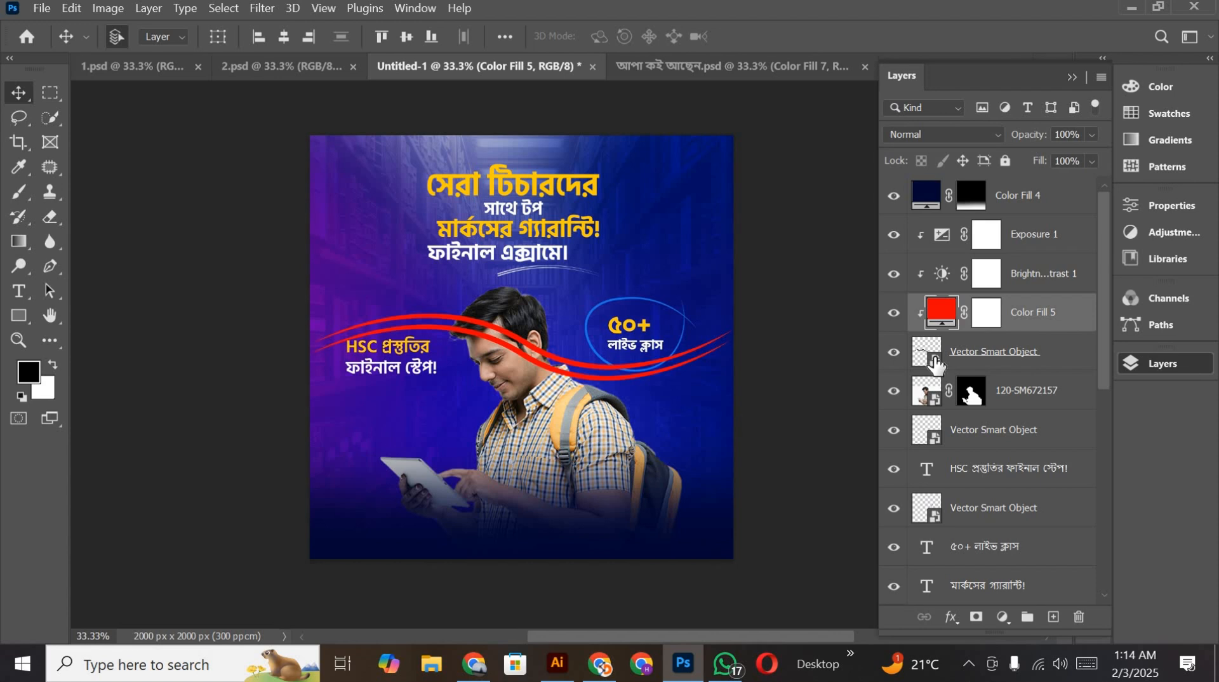
Step: Hide the red colour fill layer and open the S-curves' Vector Smart Object for editing in Illustrator
click(936, 363)
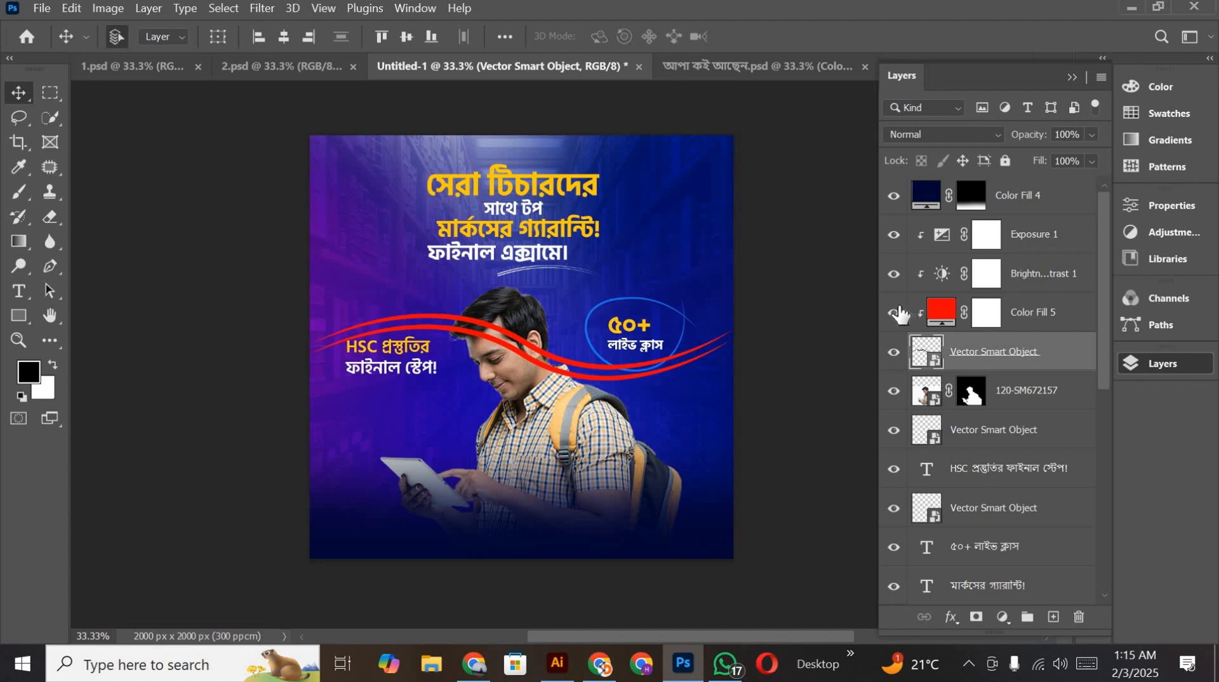
click(894, 312)
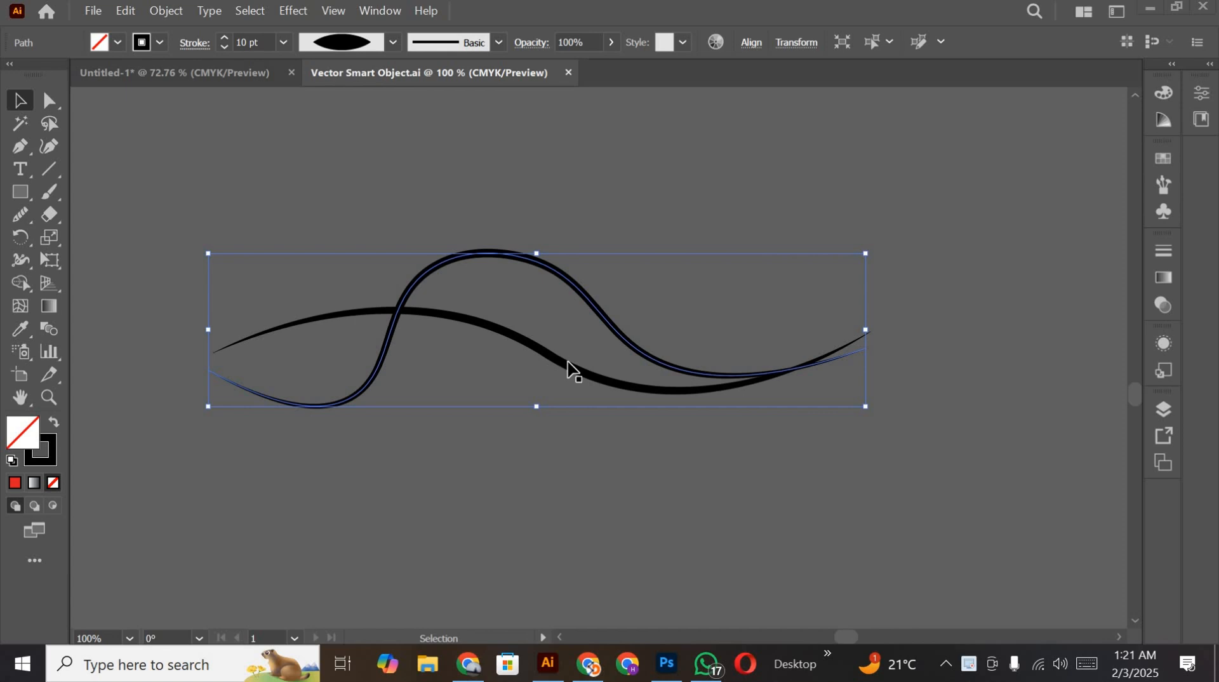
scroll(580, 239, up, 2)
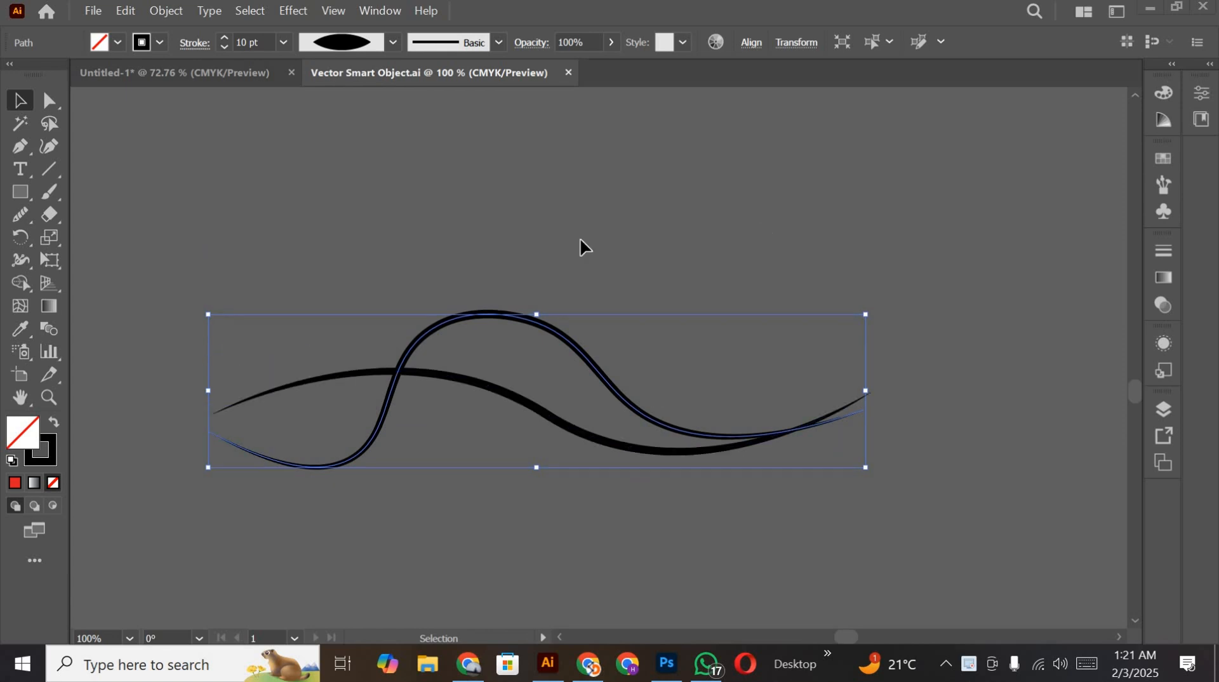
Step: Reshape the flatter S-curve with the Curvature tool by raising its middle, and extend its right end into a hook running back down-left
click(276, 226)
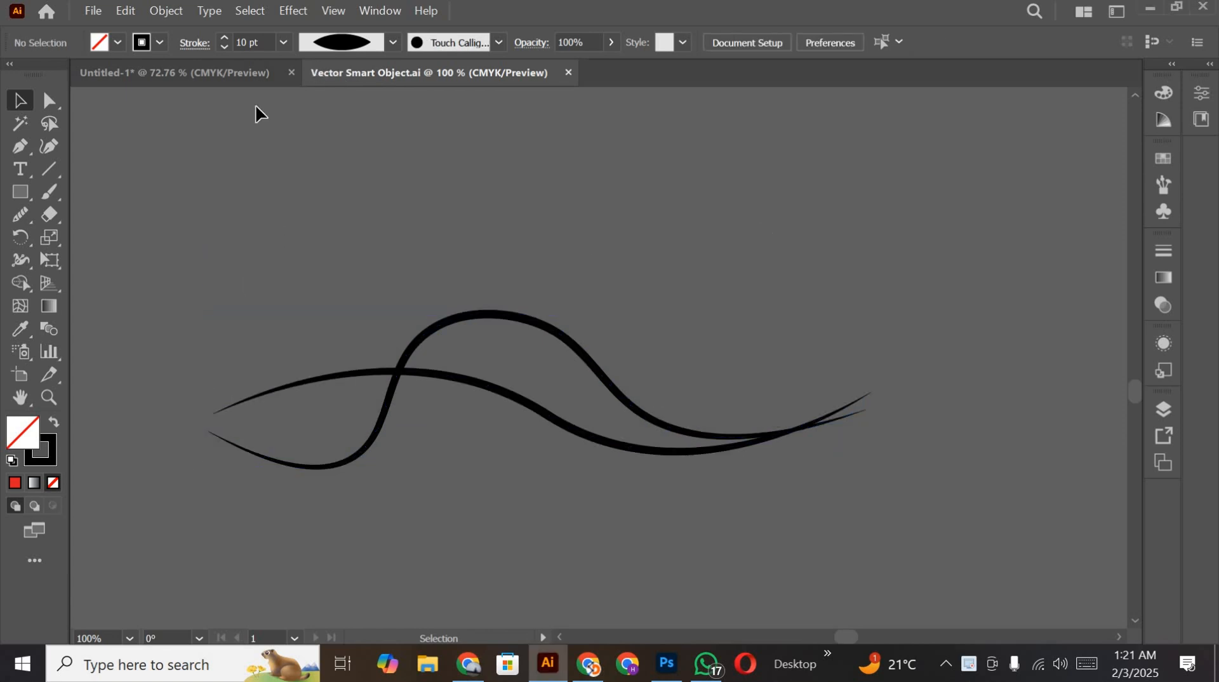
click(50, 146)
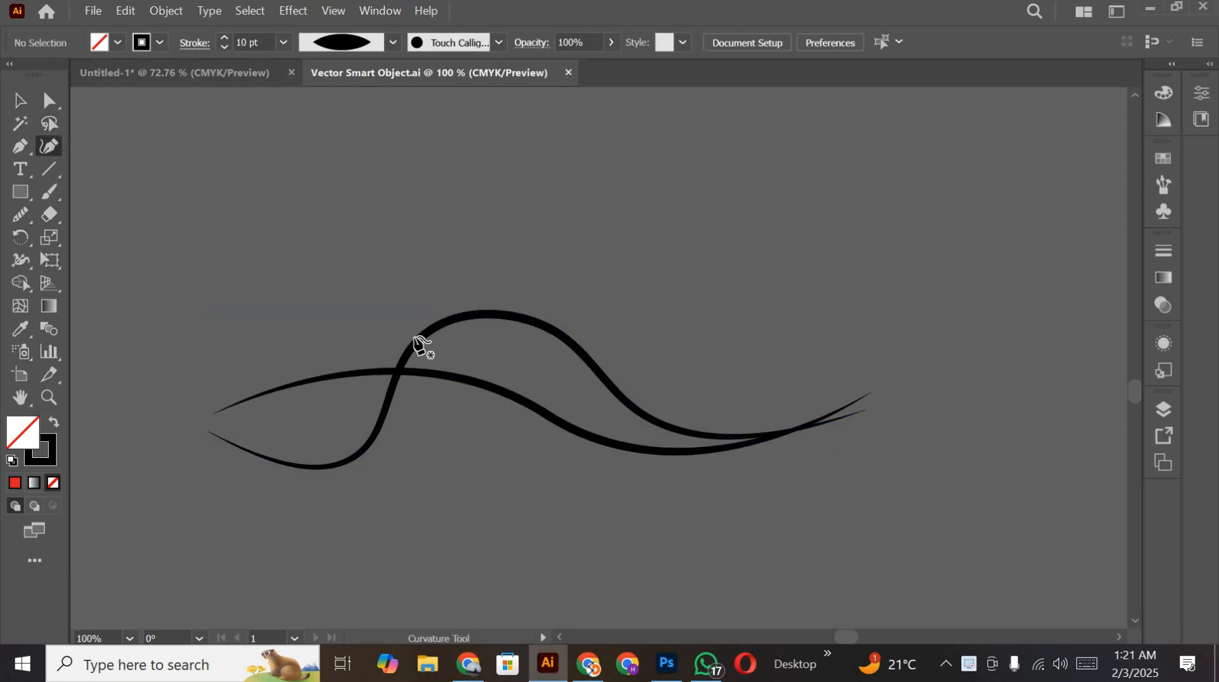
click(527, 407)
drag(512, 400, 505, 360)
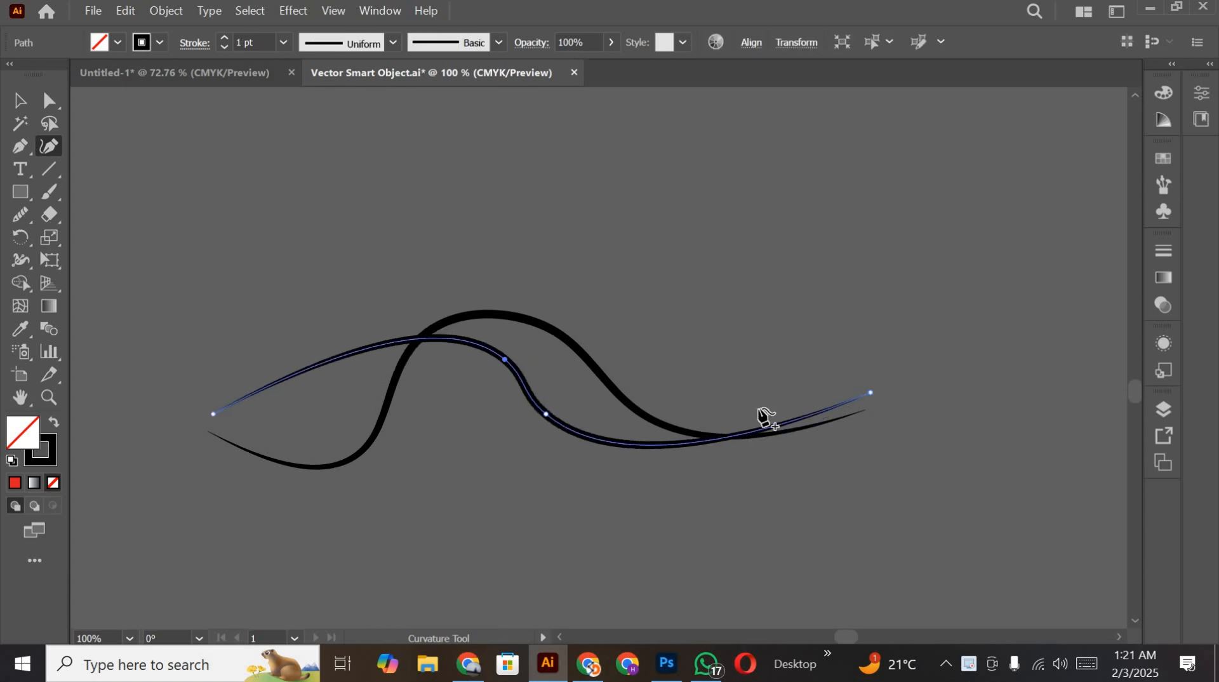
click(869, 393)
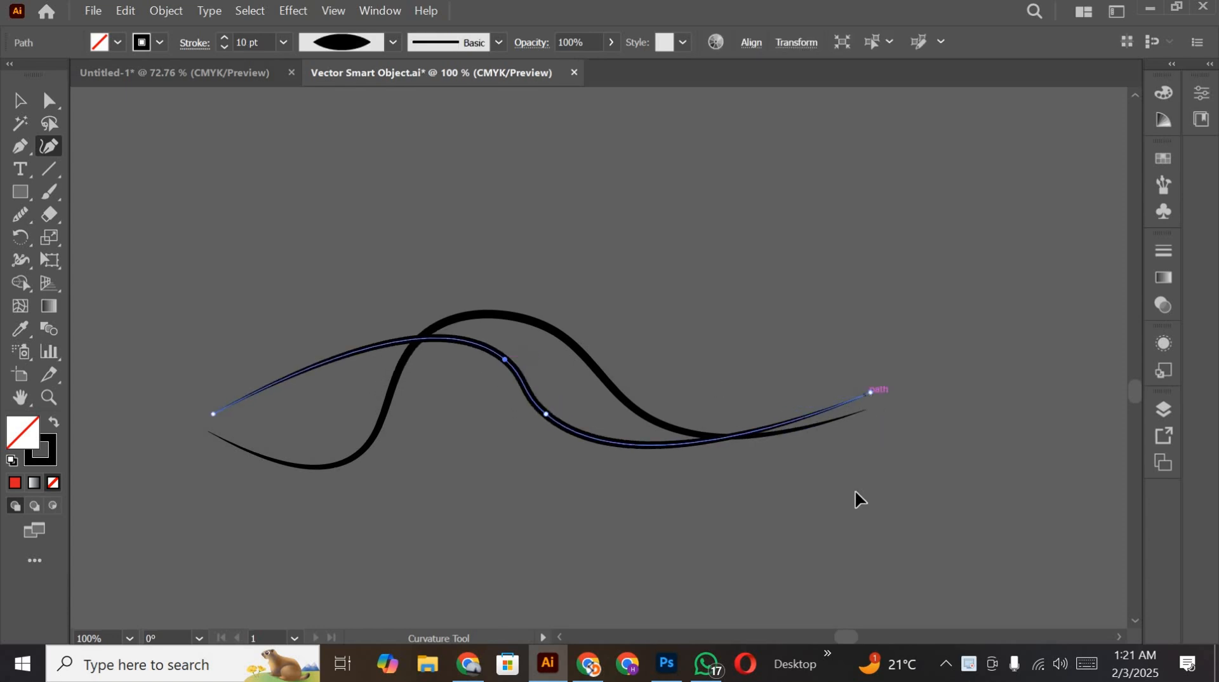
click(735, 484)
click(19, 102)
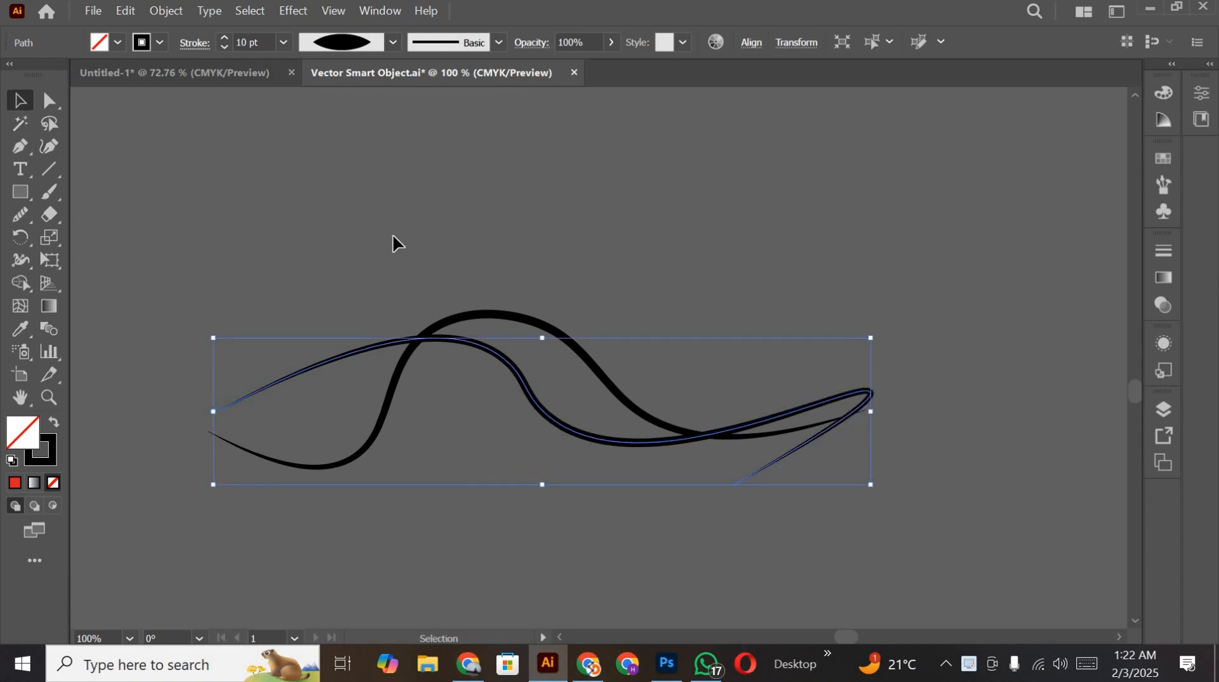
click(392, 233)
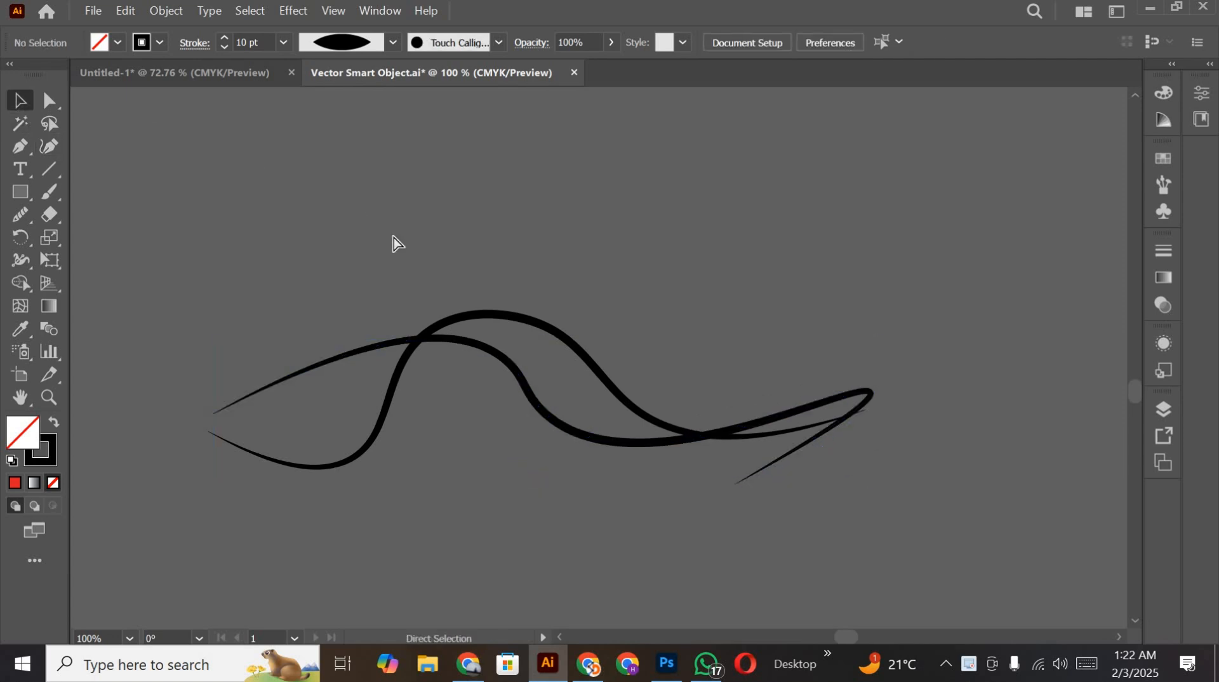
Step: Save the reshaped curves in Illustrator and return to Photoshop to update the Smart Object in the poster
click(665, 662)
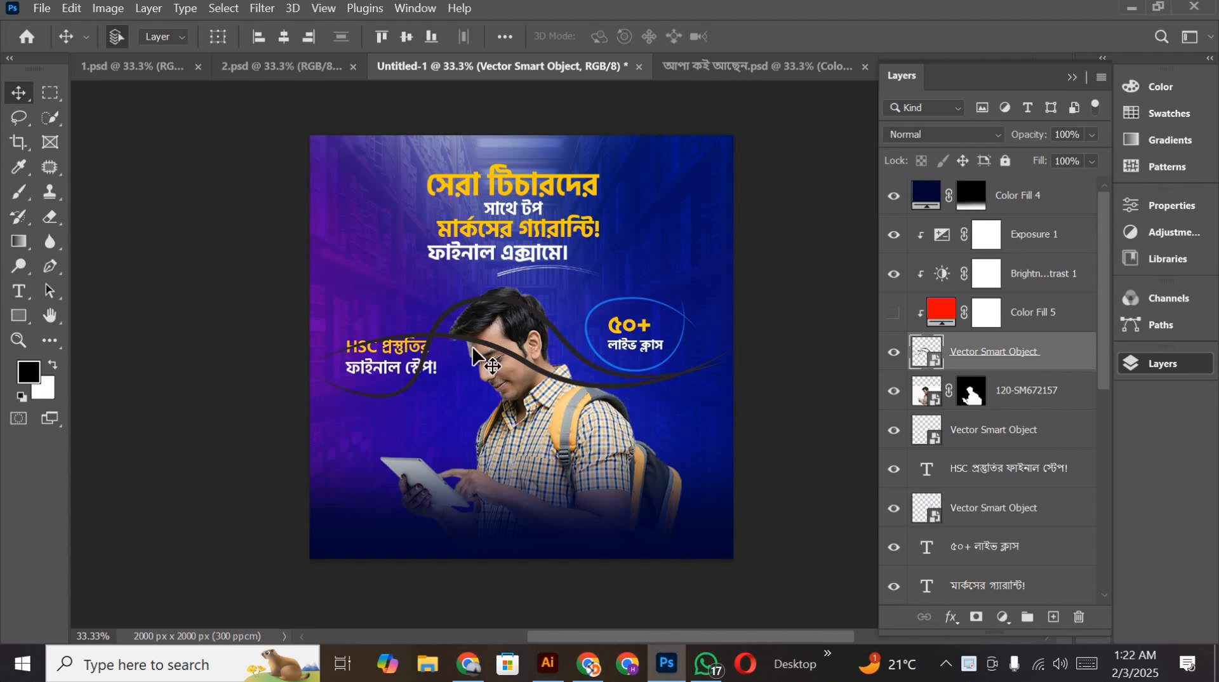
scroll(475, 353, down, 1)
scroll(495, 400, up, 3)
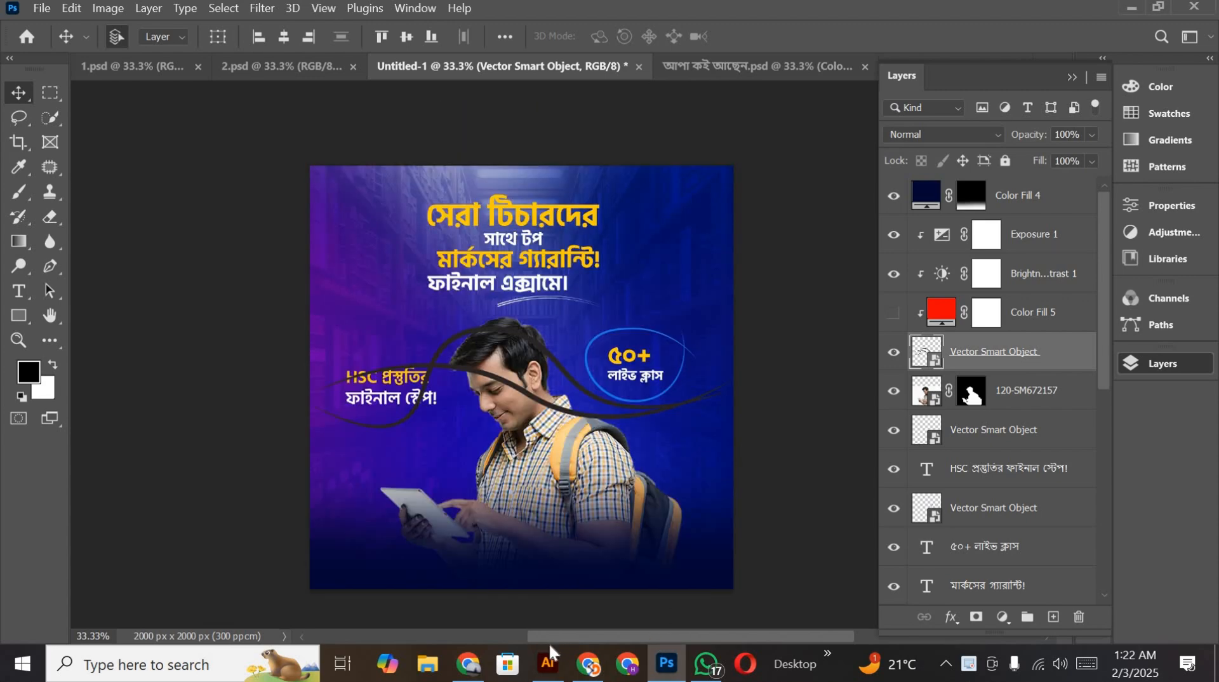
click(547, 663)
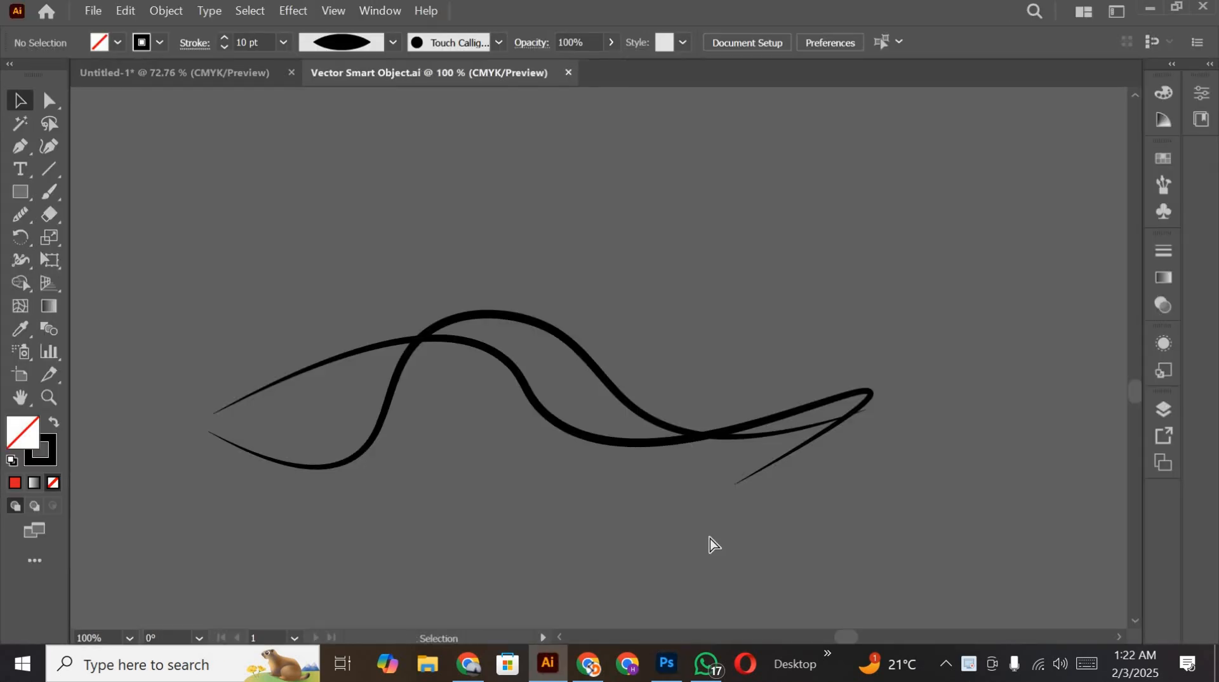
click(660, 666)
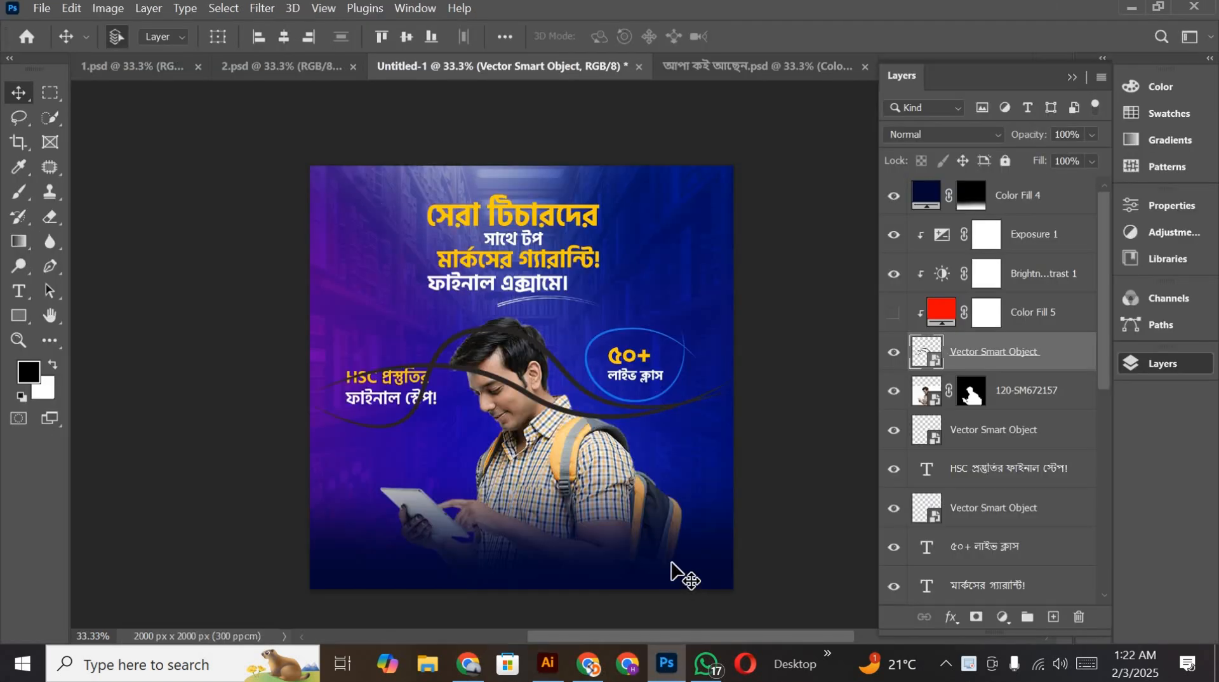
Step: Switch to Illustrator and give both curves a green stroke (hue 134°, saturation 87%, brightness 91%) with no fill
click(554, 663)
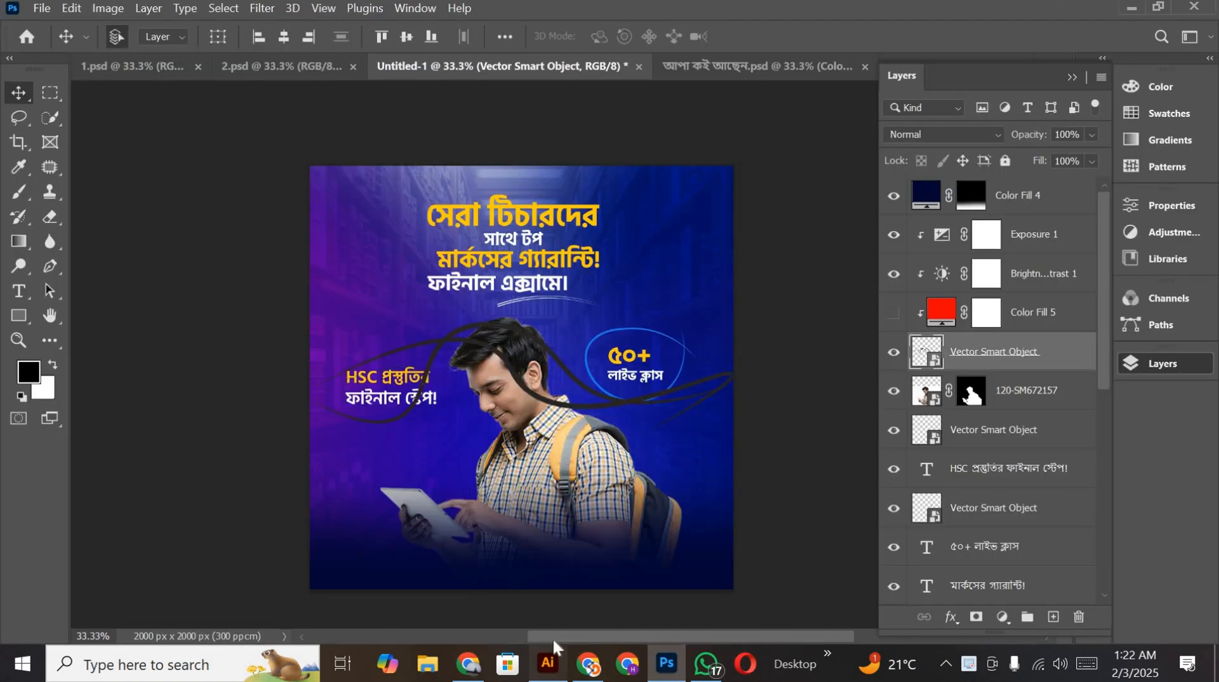
drag(434, 251, 530, 502)
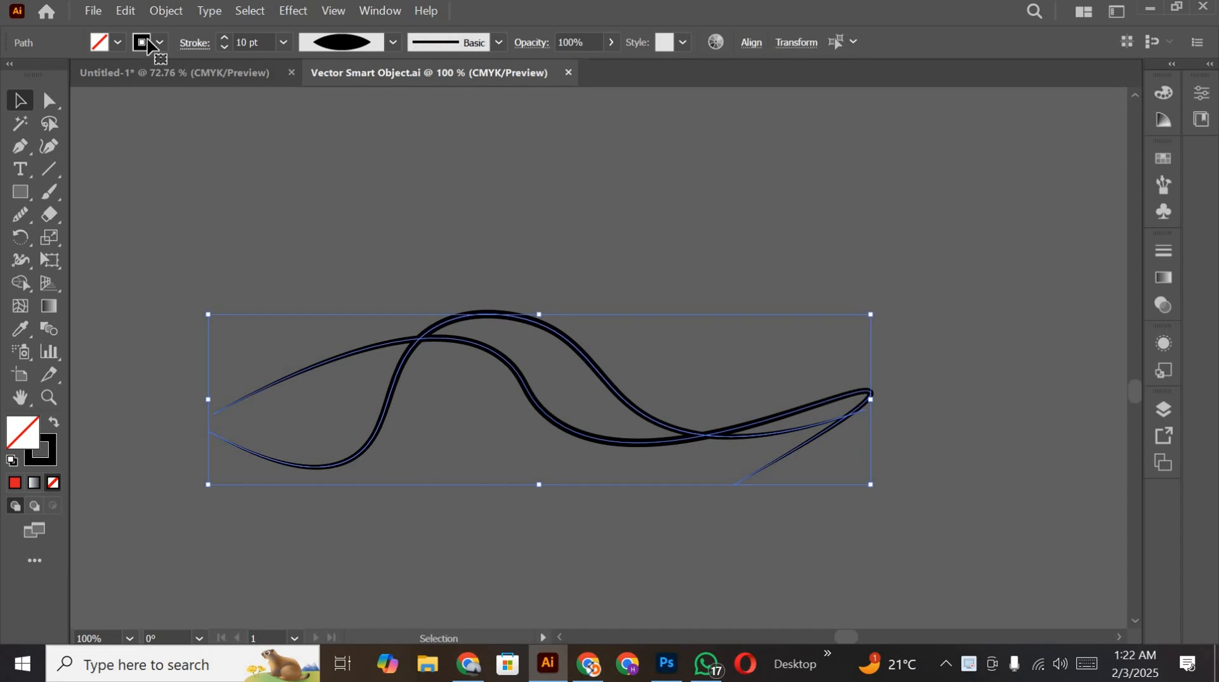
double_click(51, 451)
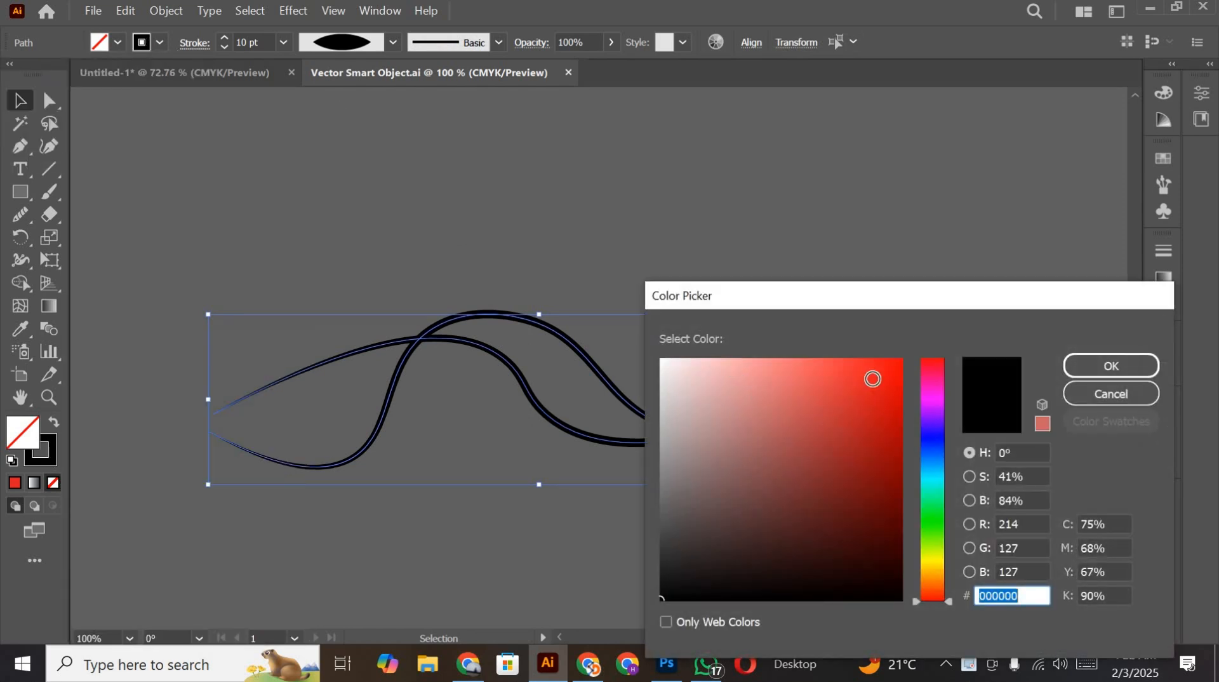
click(870, 381)
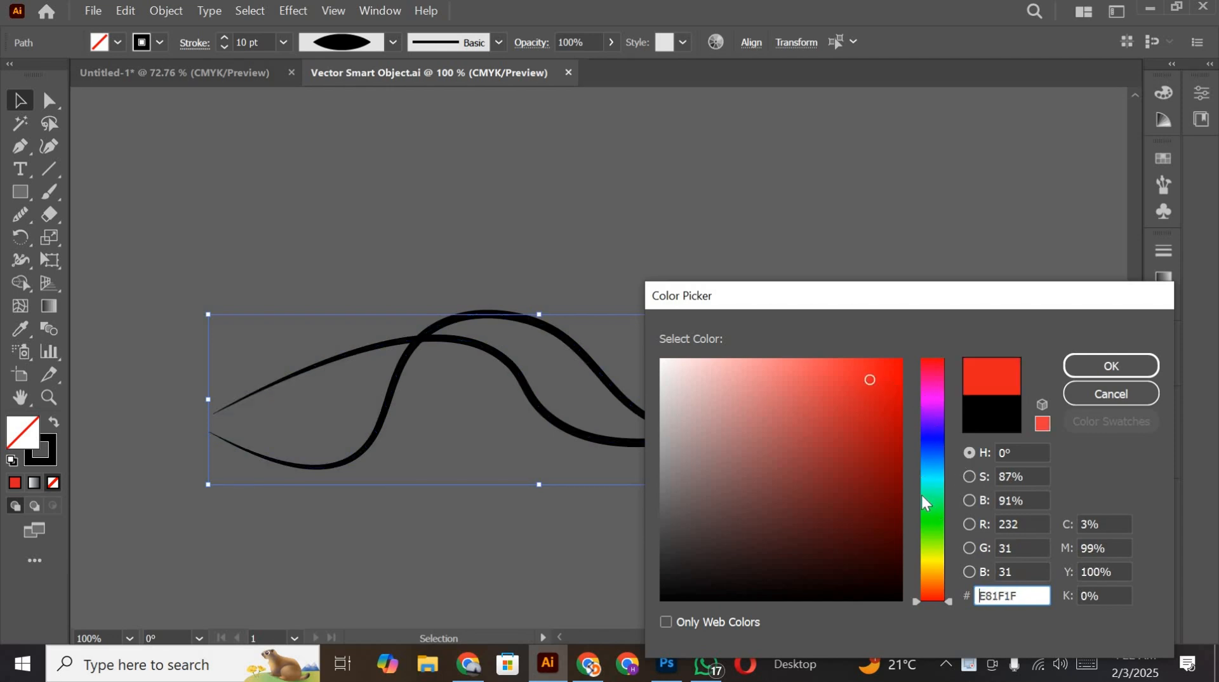
click(930, 511)
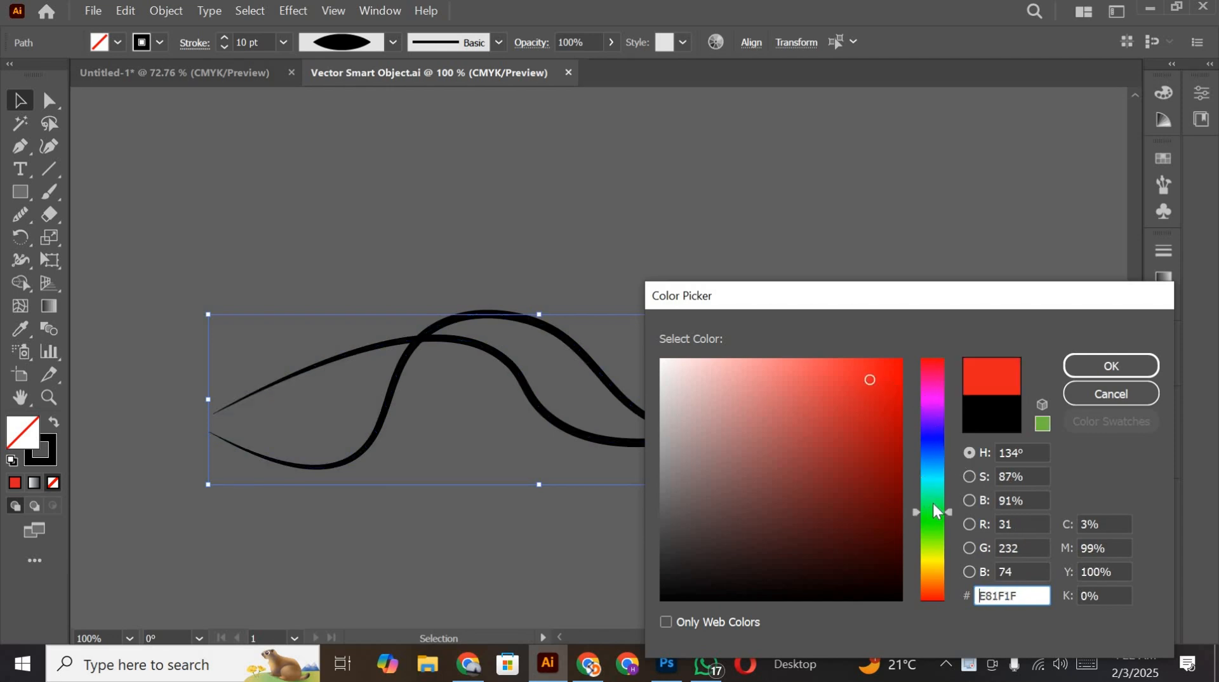
click(1133, 367)
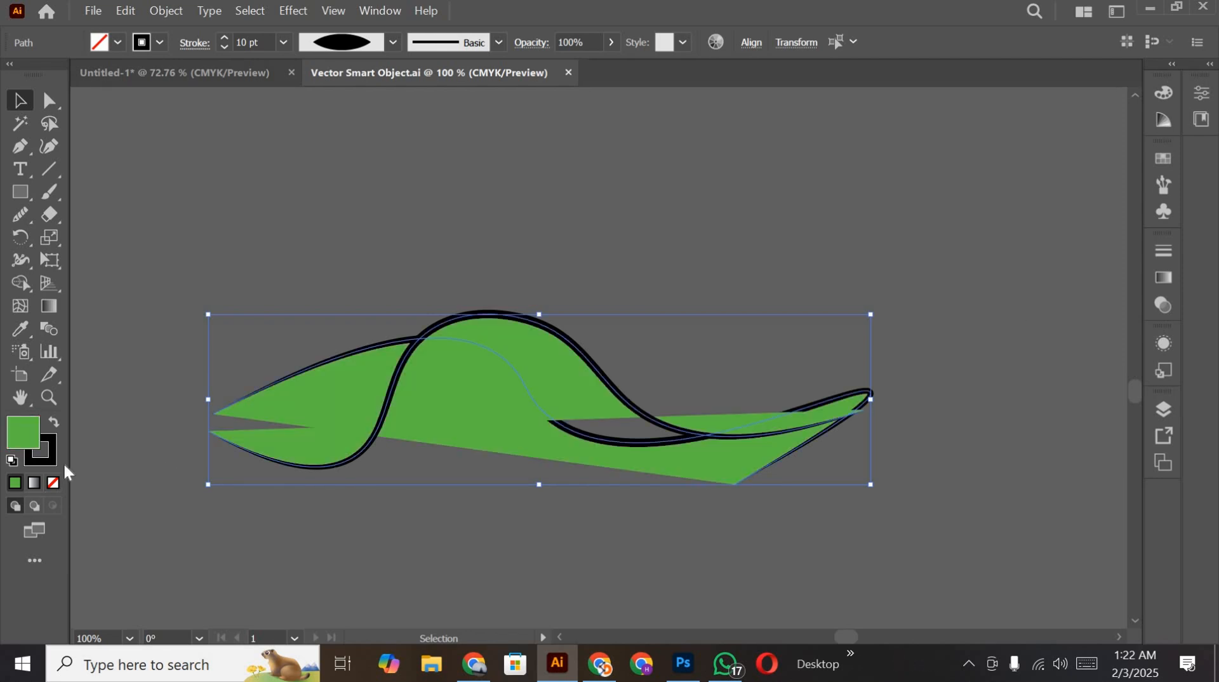
click(54, 425)
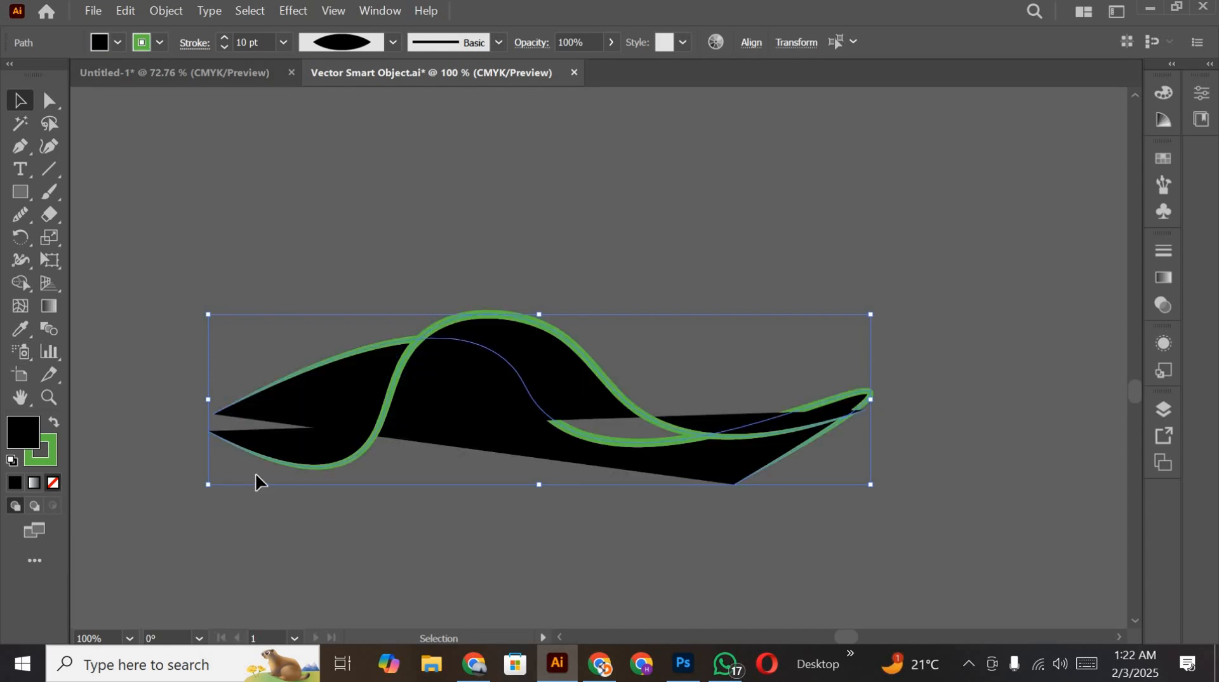
key(slash)
click(967, 490)
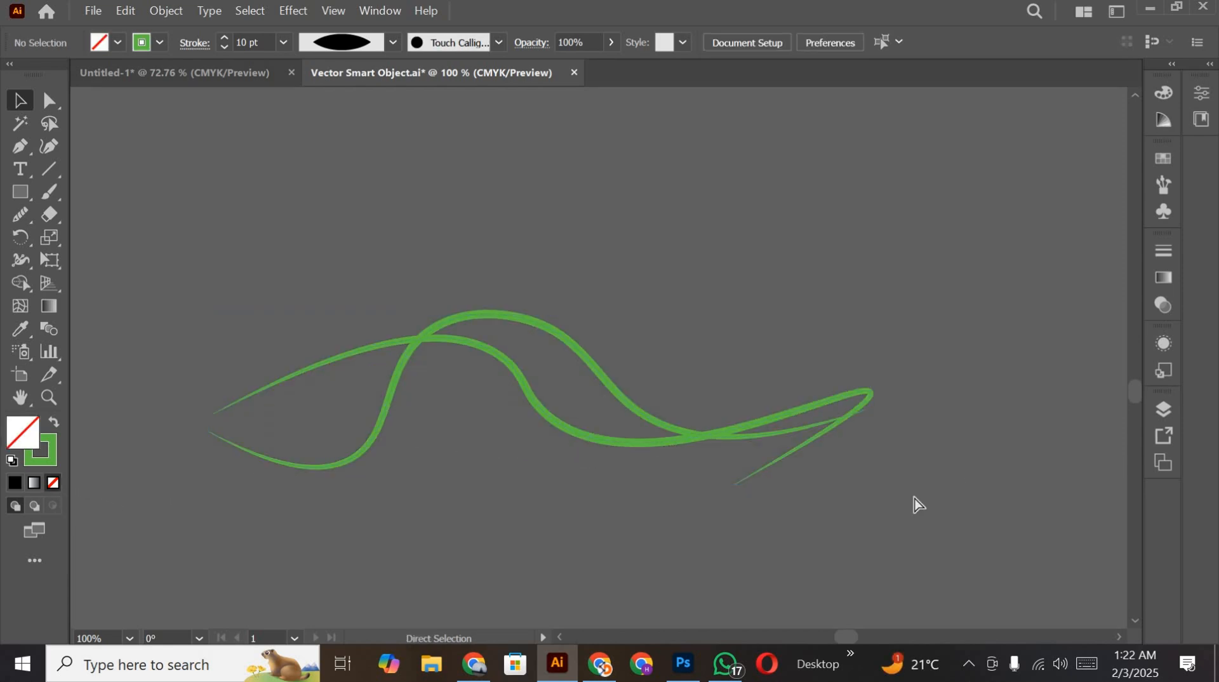
Step: Save the recoloured green curves in Illustrator and check their updated look in the Photoshop poster
click(682, 664)
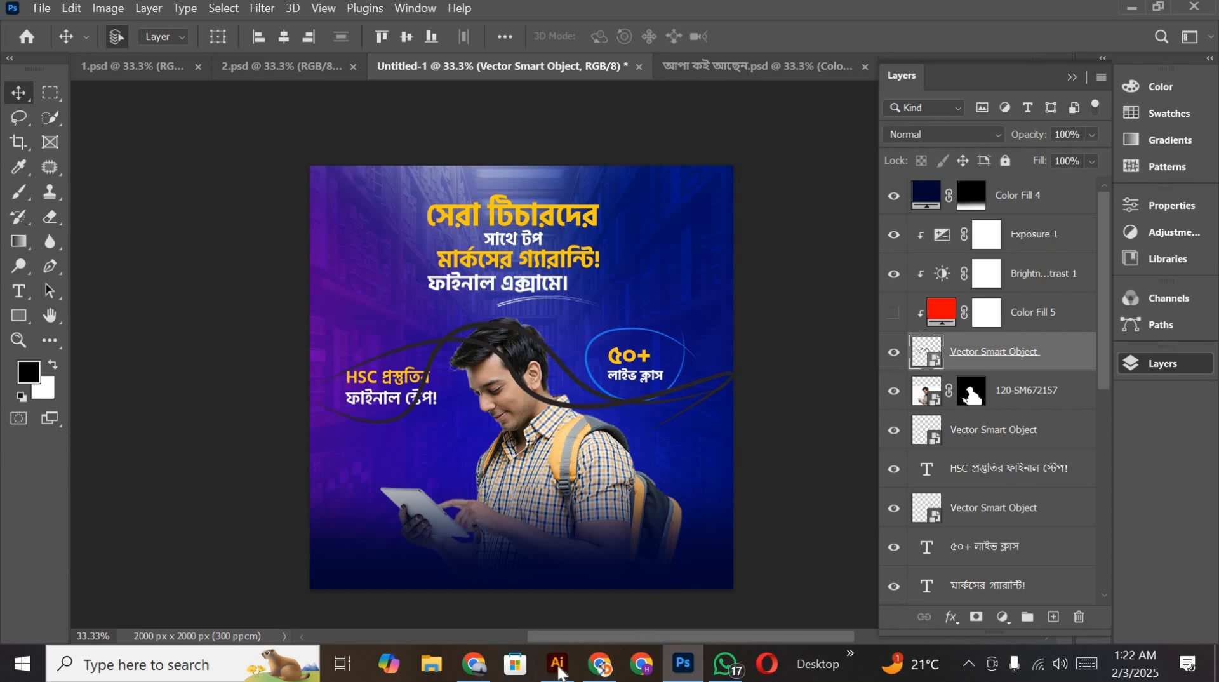
click(568, 648)
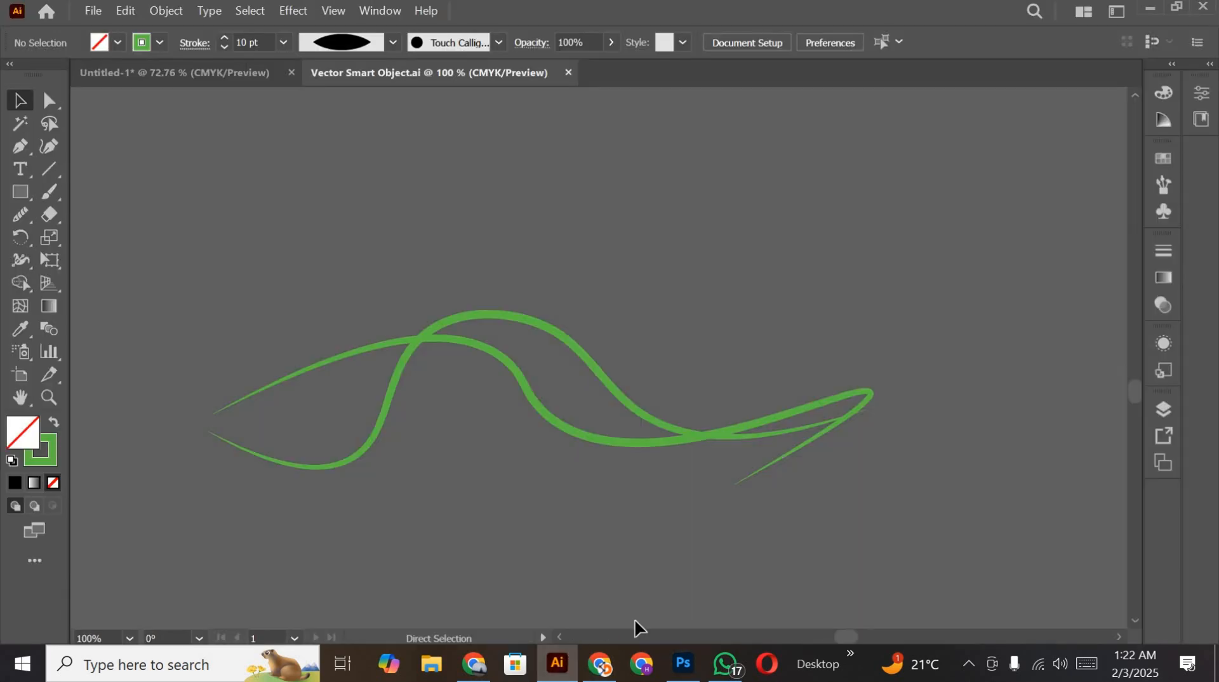
click(684, 664)
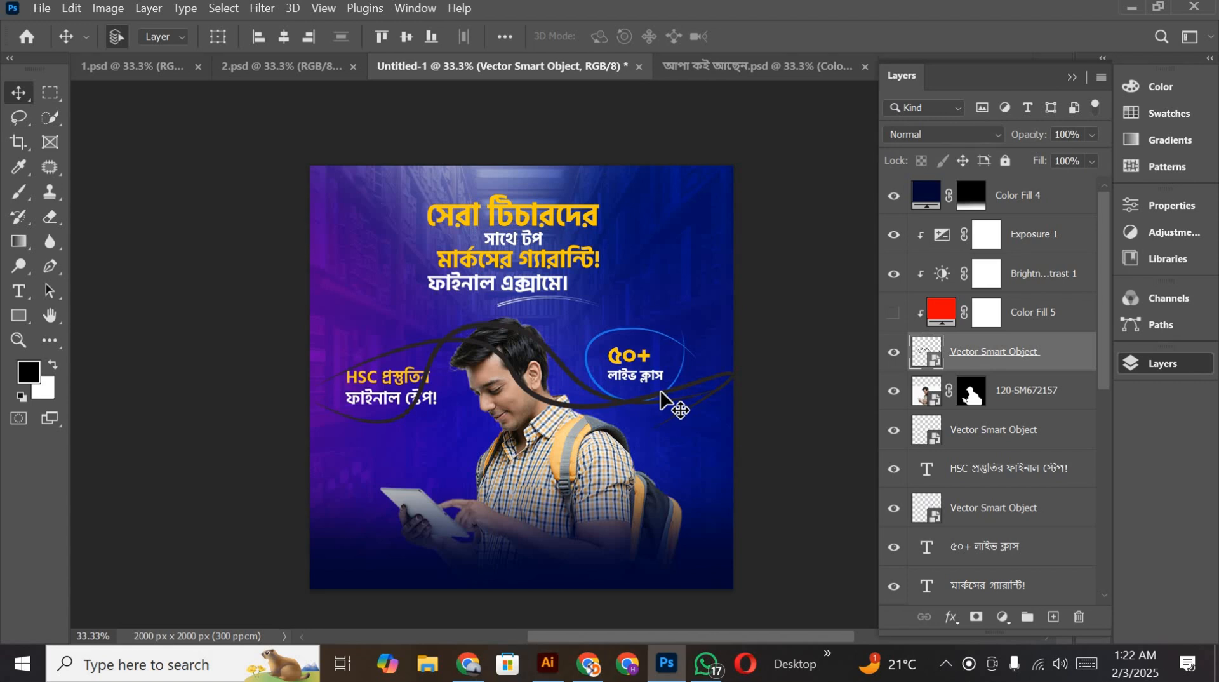
scroll(665, 400, down, 2)
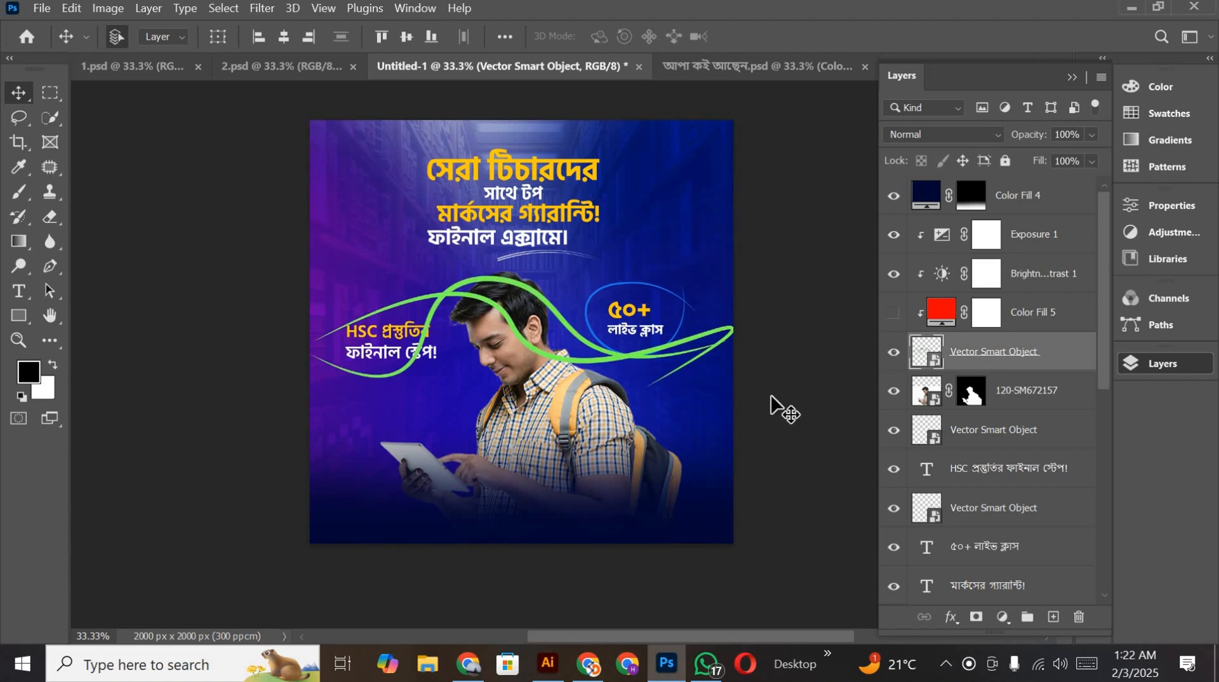
Step: Delete the curves' Vector Smart Object layer above the student photo from the poster
key(Delete)
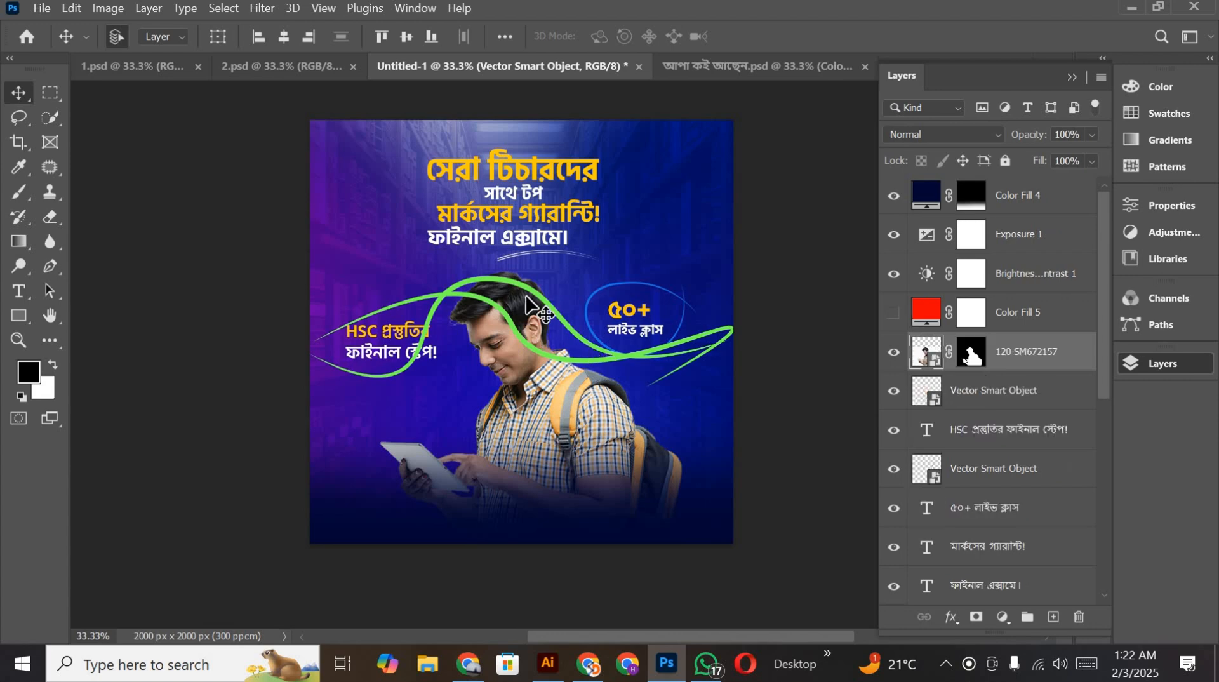
scroll(722, 324, up, 1)
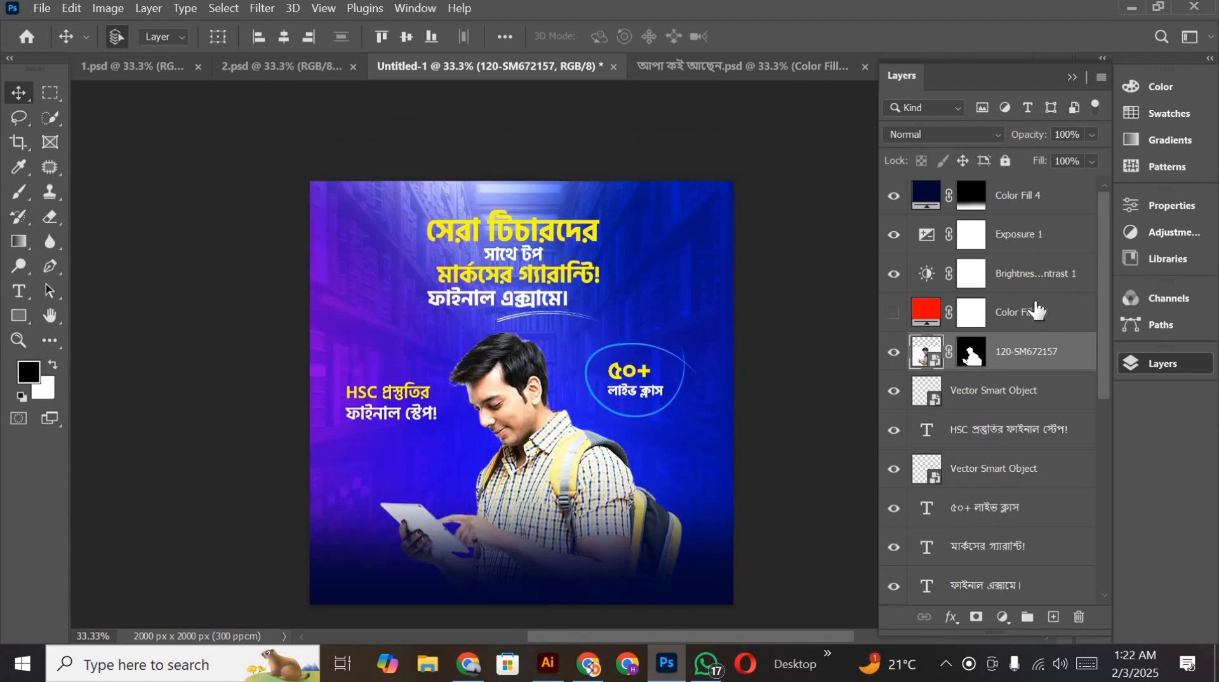
scroll(559, 492, down, 1)
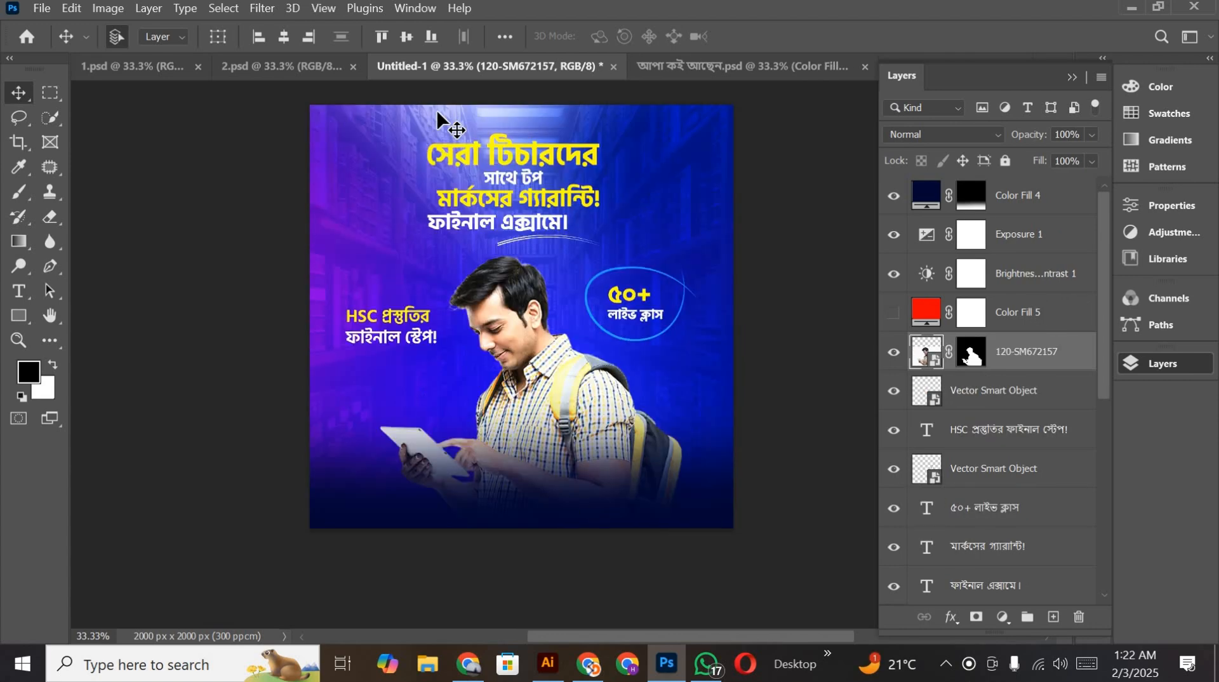
Step: Copy the contact heading and phone number text layers from 1.psd into the poster and place them above all other layers
click(171, 67)
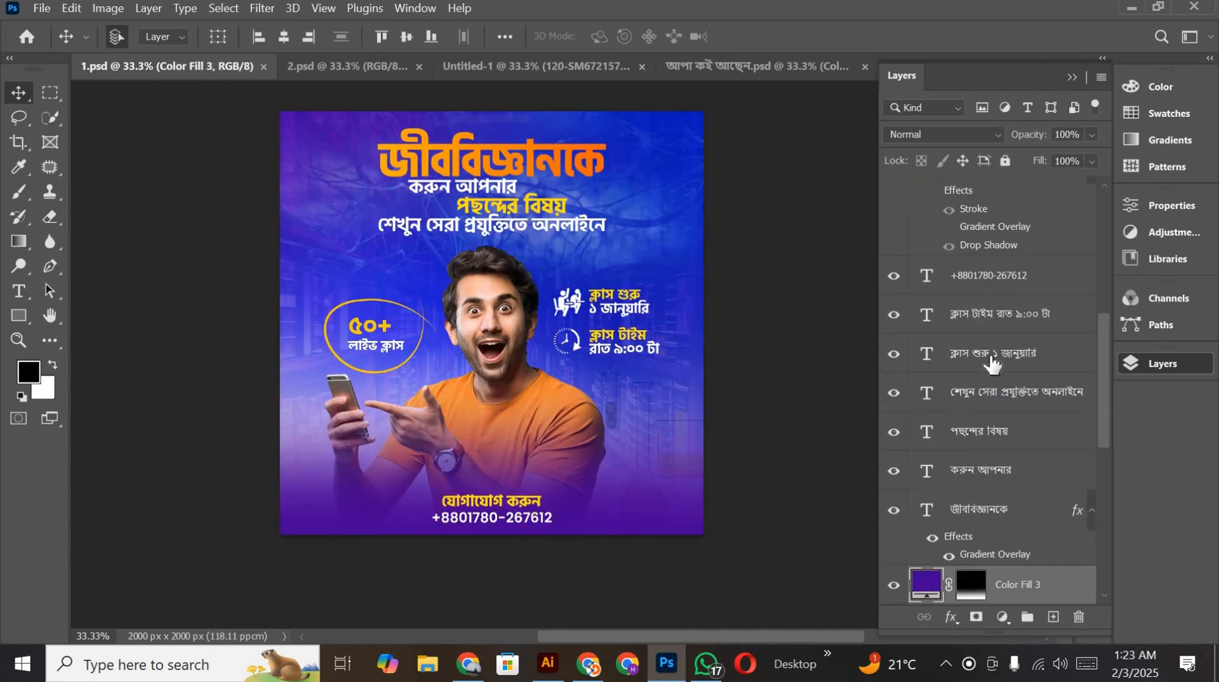
scroll(1030, 367, up, 3)
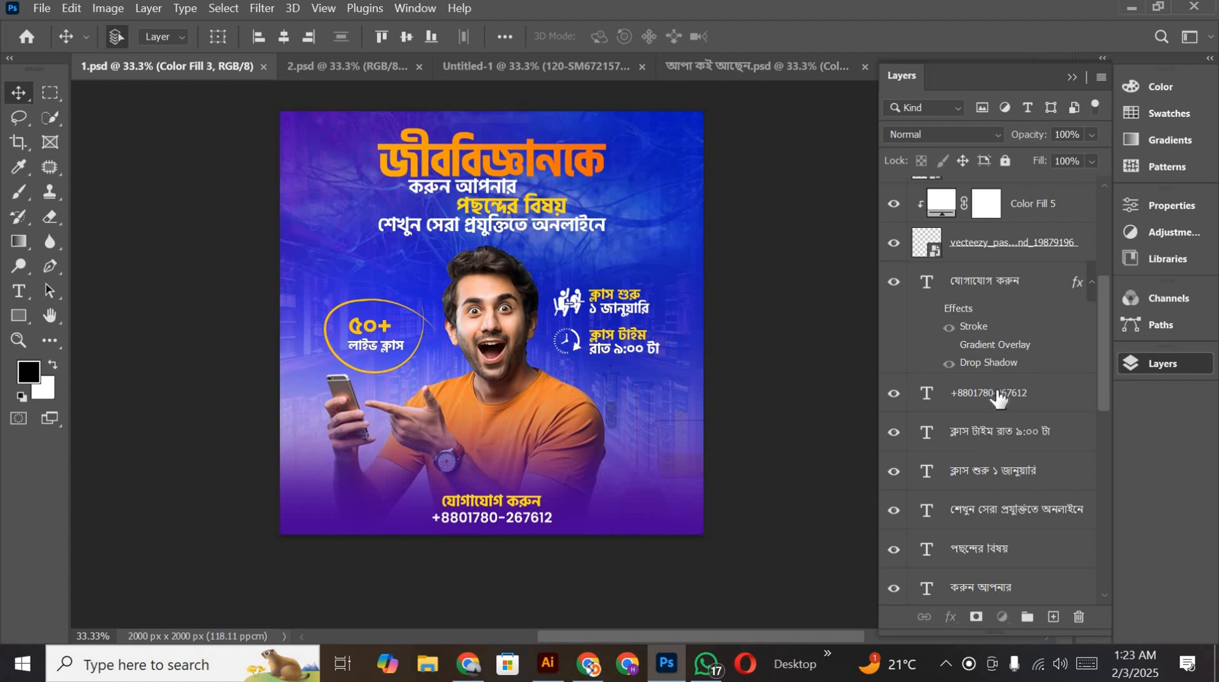
click(1011, 285)
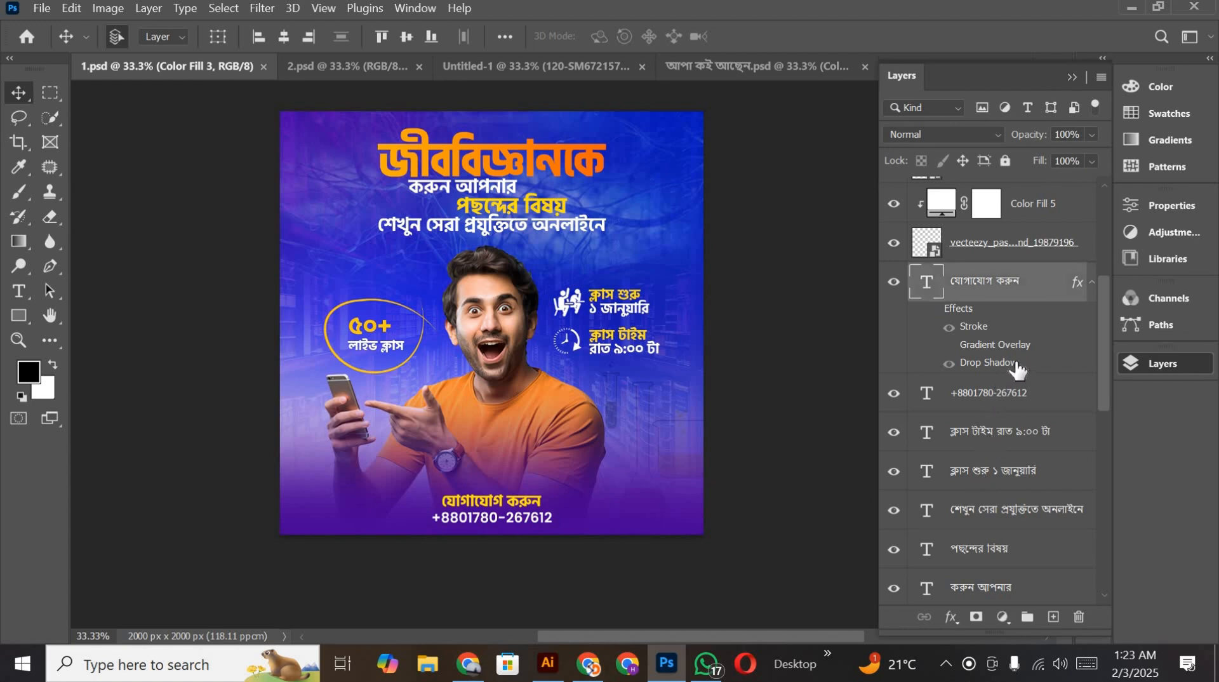
click(1002, 398)
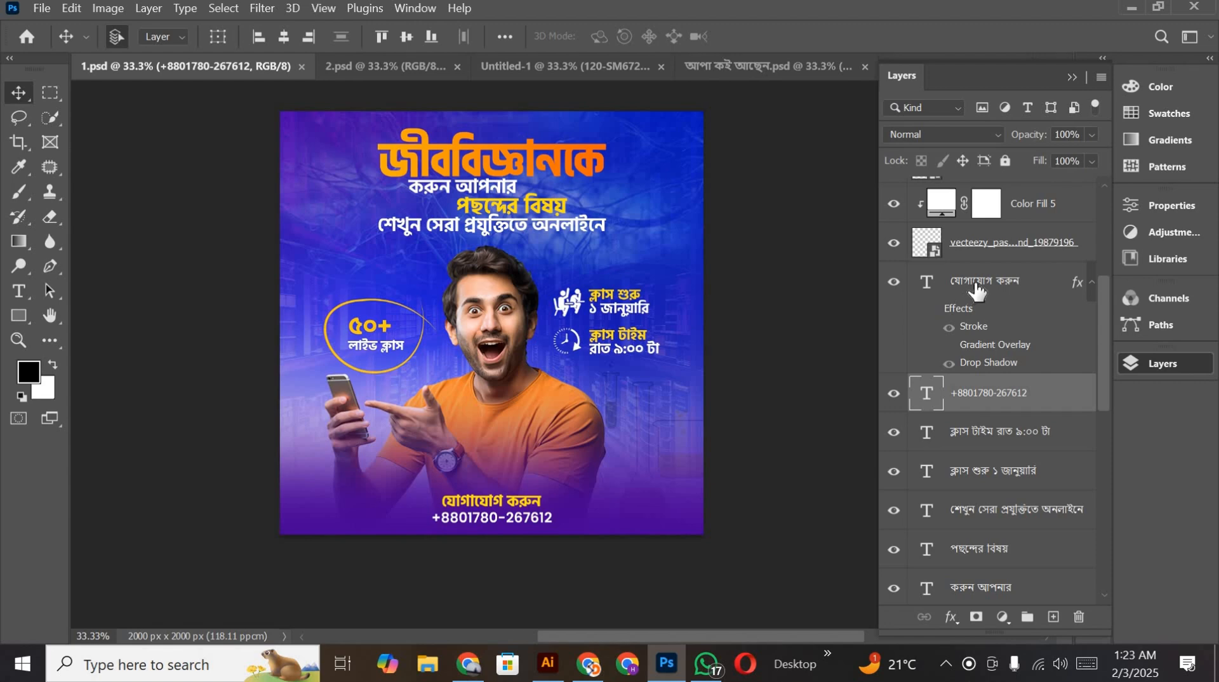
ctrl+click(983, 290)
drag(983, 291, 543, 493)
scroll(1037, 385, up, 4)
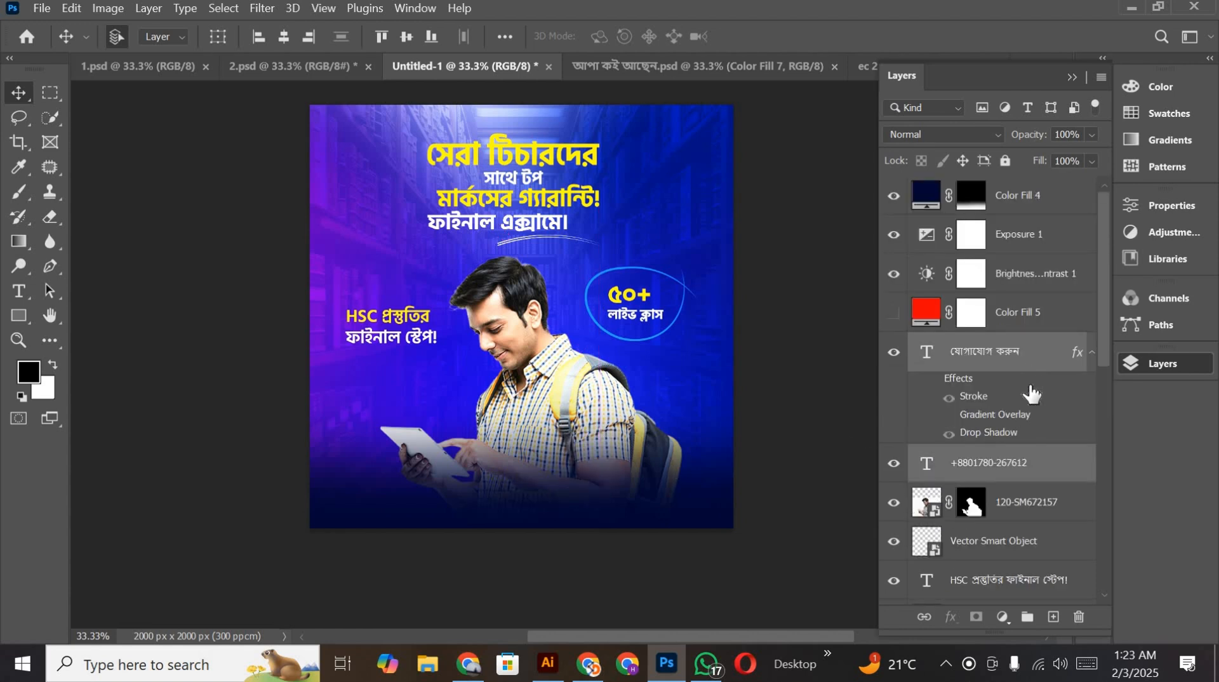
drag(1014, 374, 971, 193)
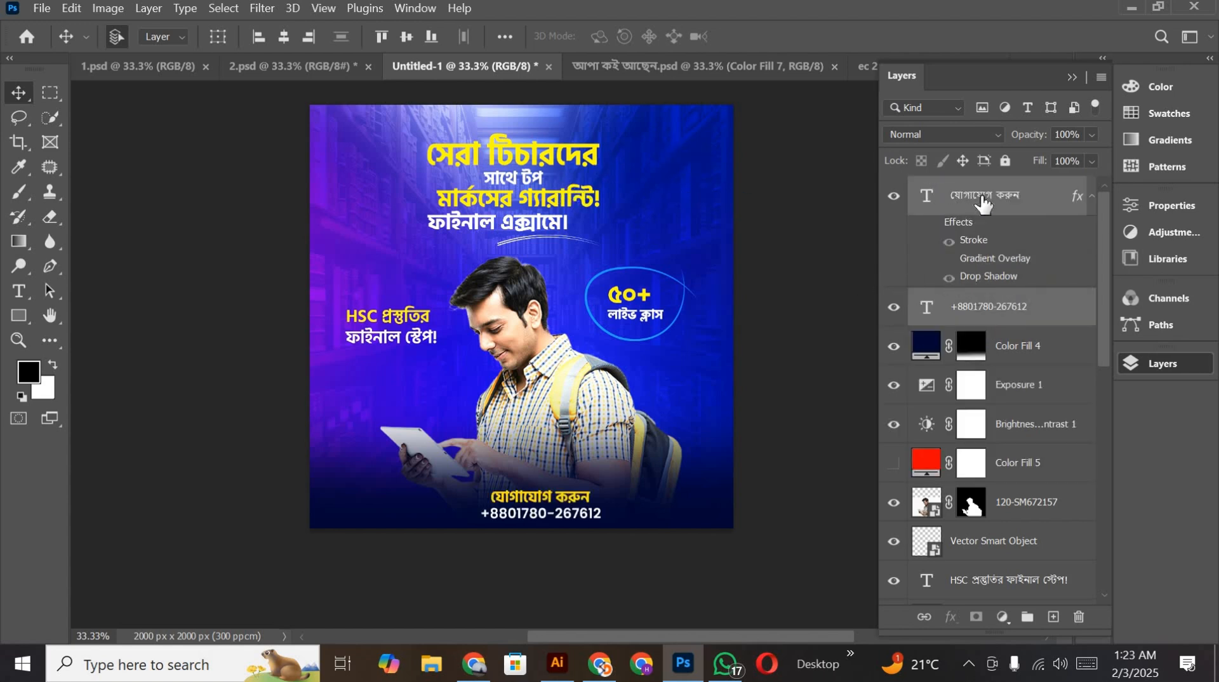
Step: Stamp all visible layers into a new layer above the contact heading and convert it to a Smart Object
ctrl+click(983, 202)
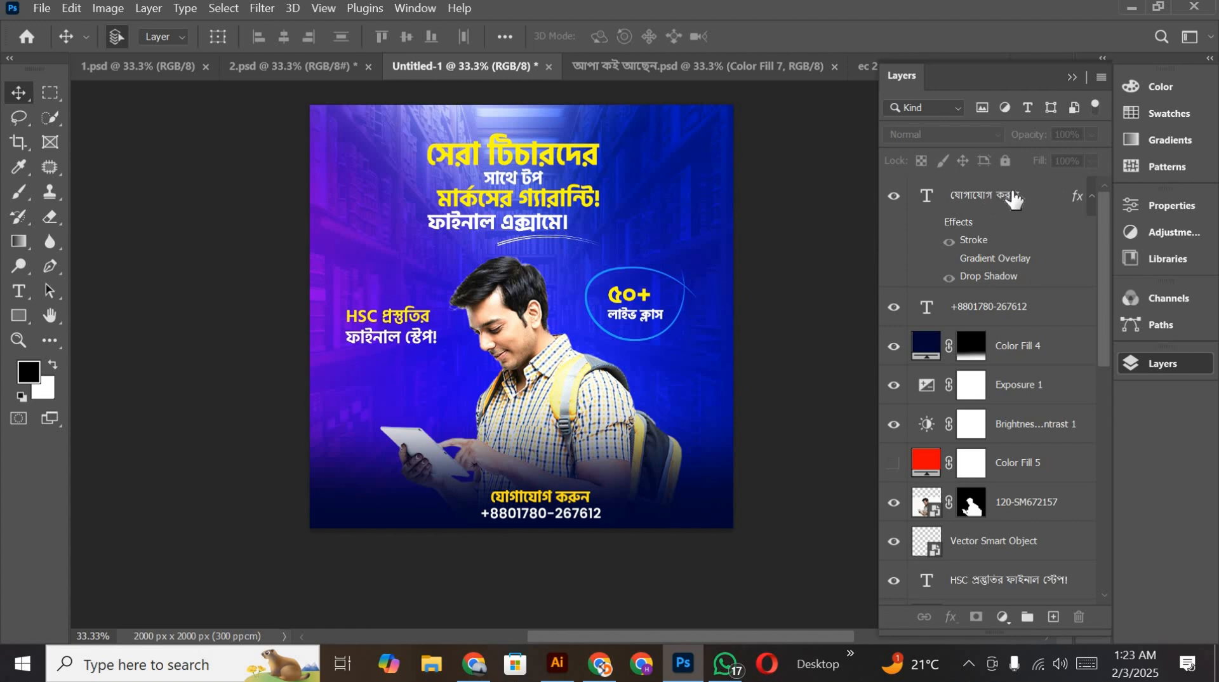
click(1001, 197)
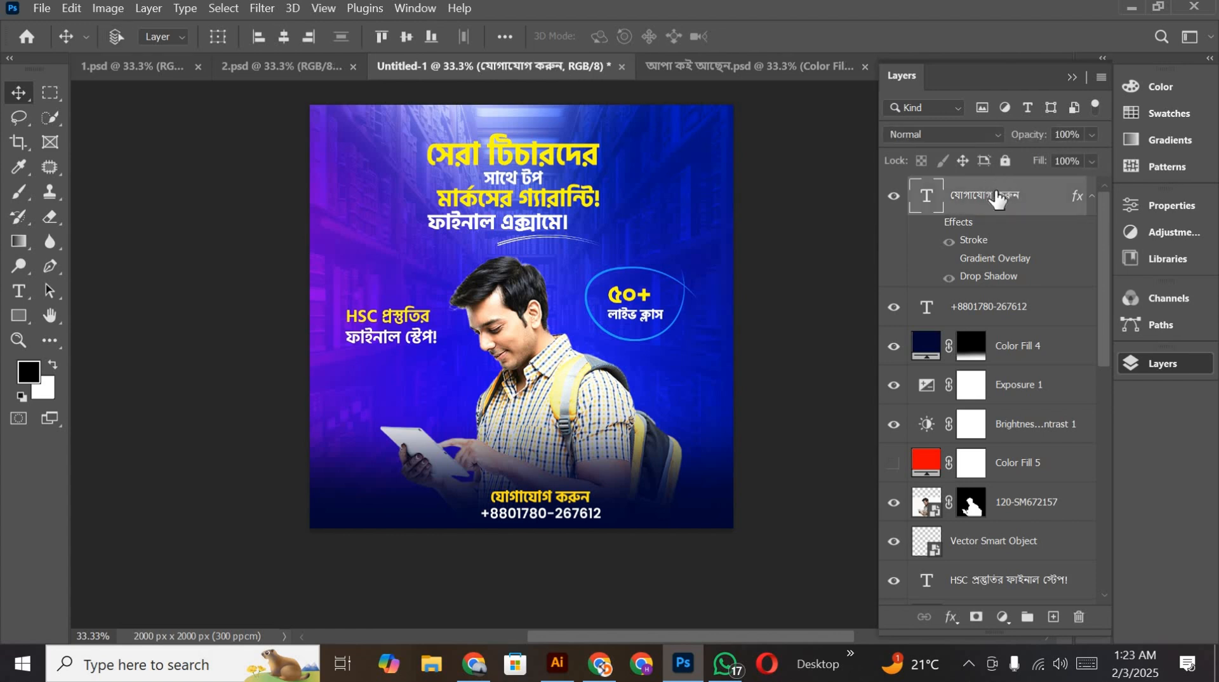
key(ctrl+shift+alt+e)
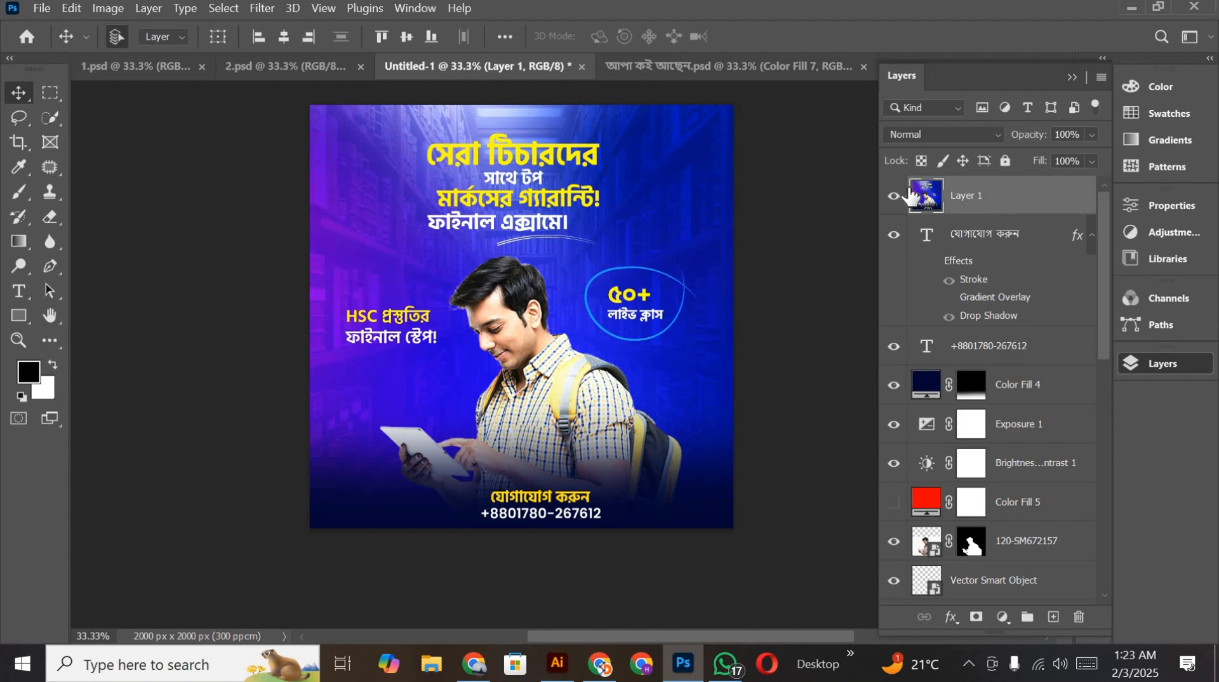
right_click(985, 192)
click(865, 297)
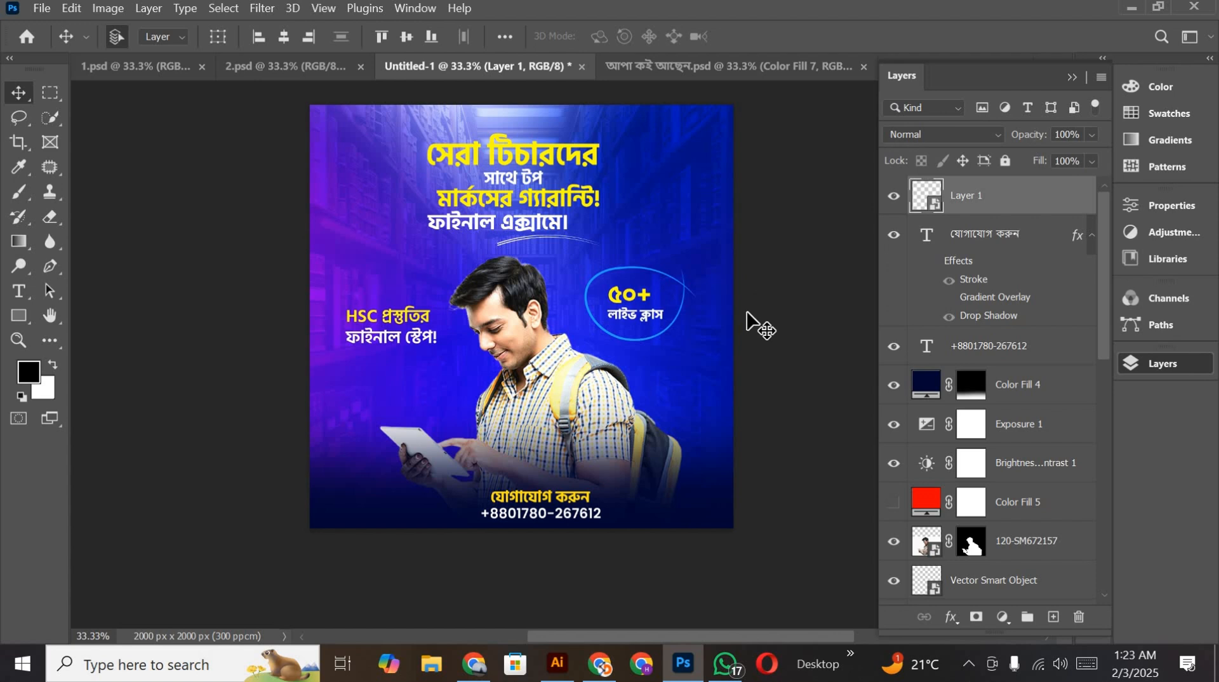
Step: Add a Selective Color adjustment with Reds at Cyan +43 and Blues at Cyan +32, Magenta +46, Yellow +43 and Black +100
scroll(539, 264, up, 1)
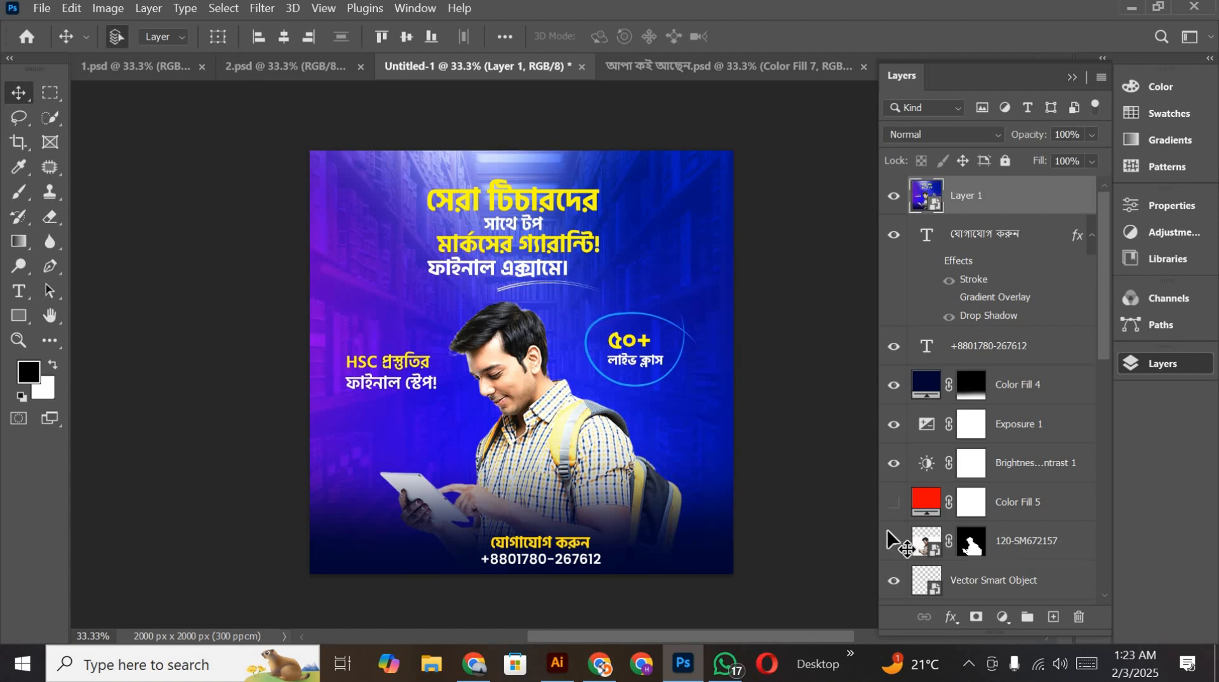
click(1003, 616)
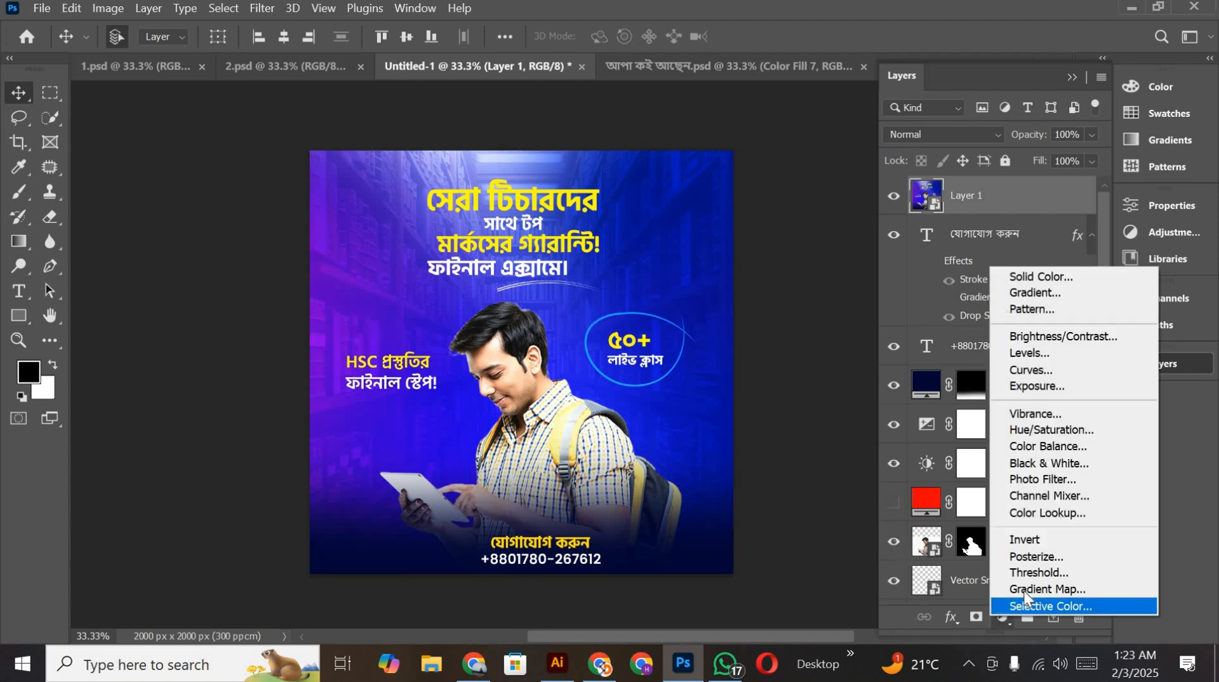
click(1023, 605)
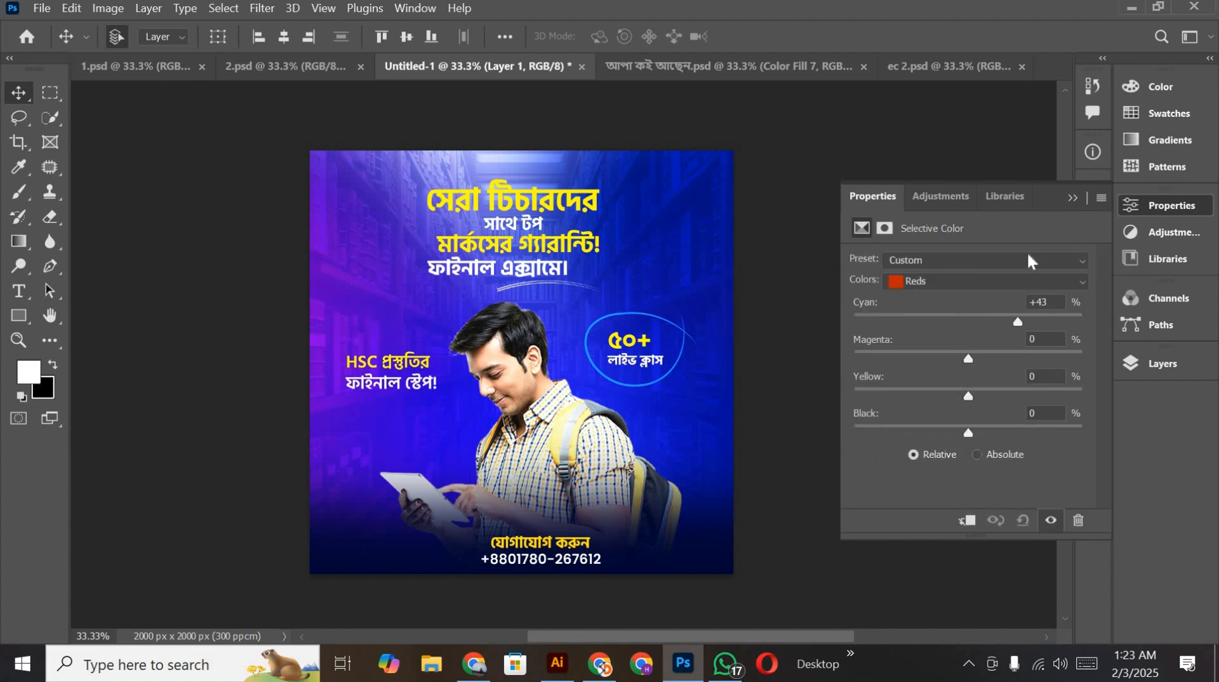
click(1073, 277)
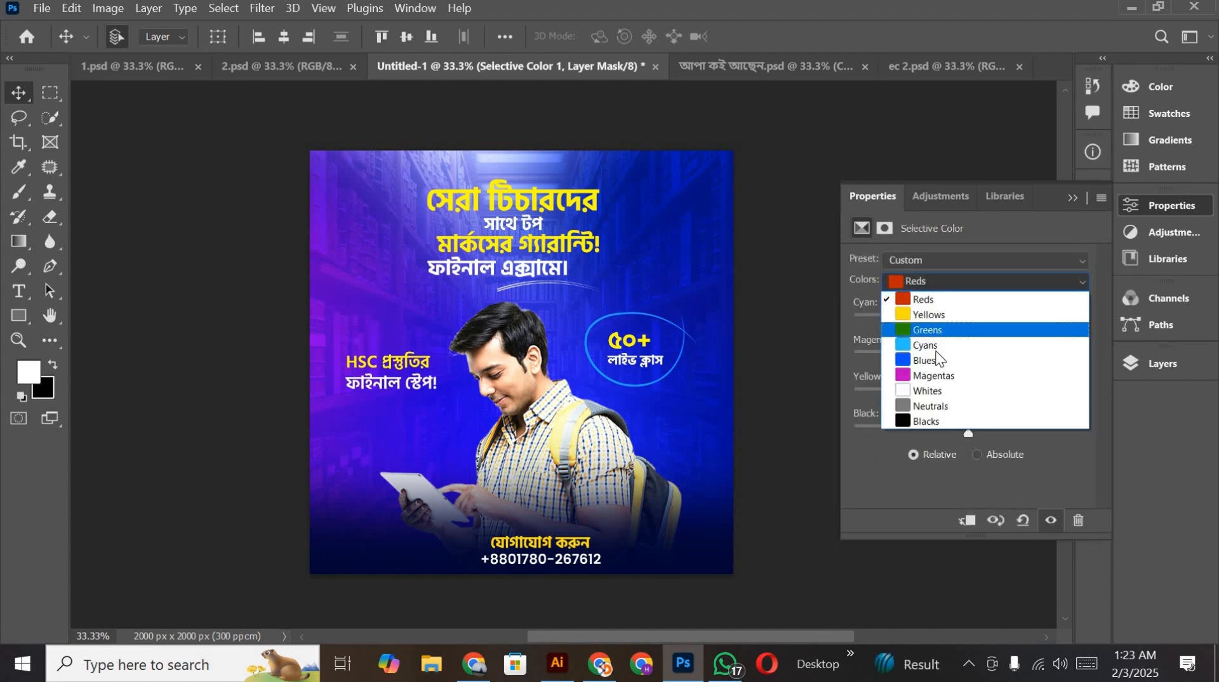
click(939, 359)
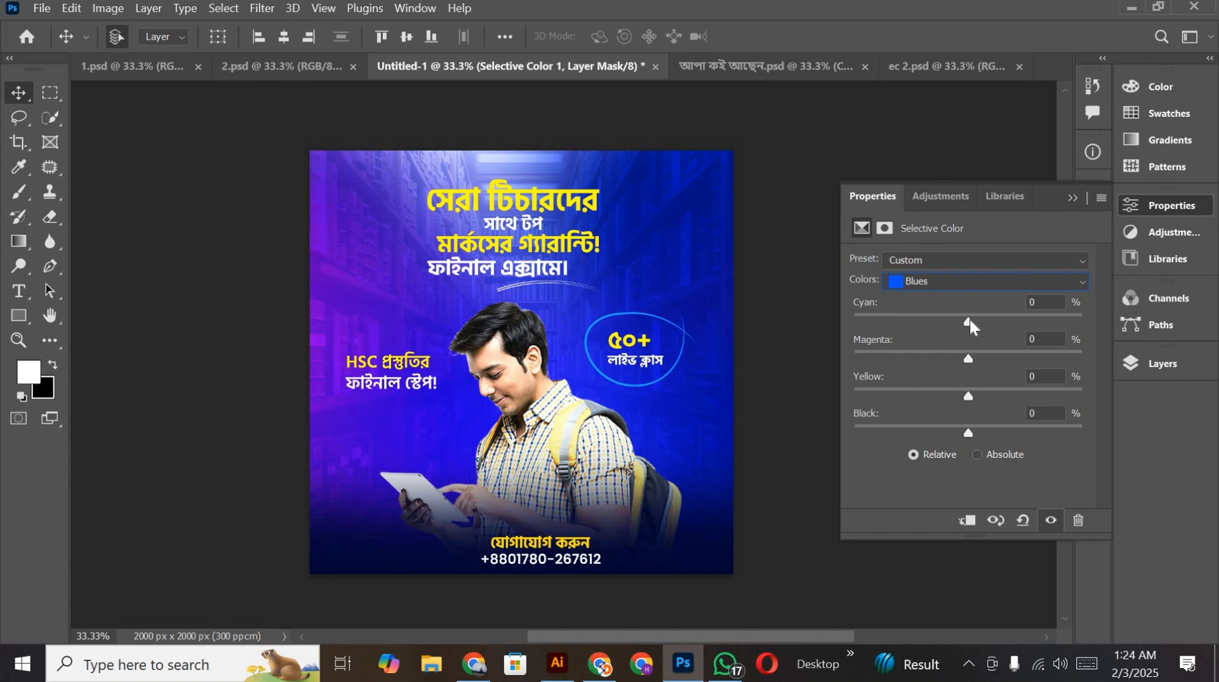
click(1005, 322)
drag(966, 353, 1009, 353)
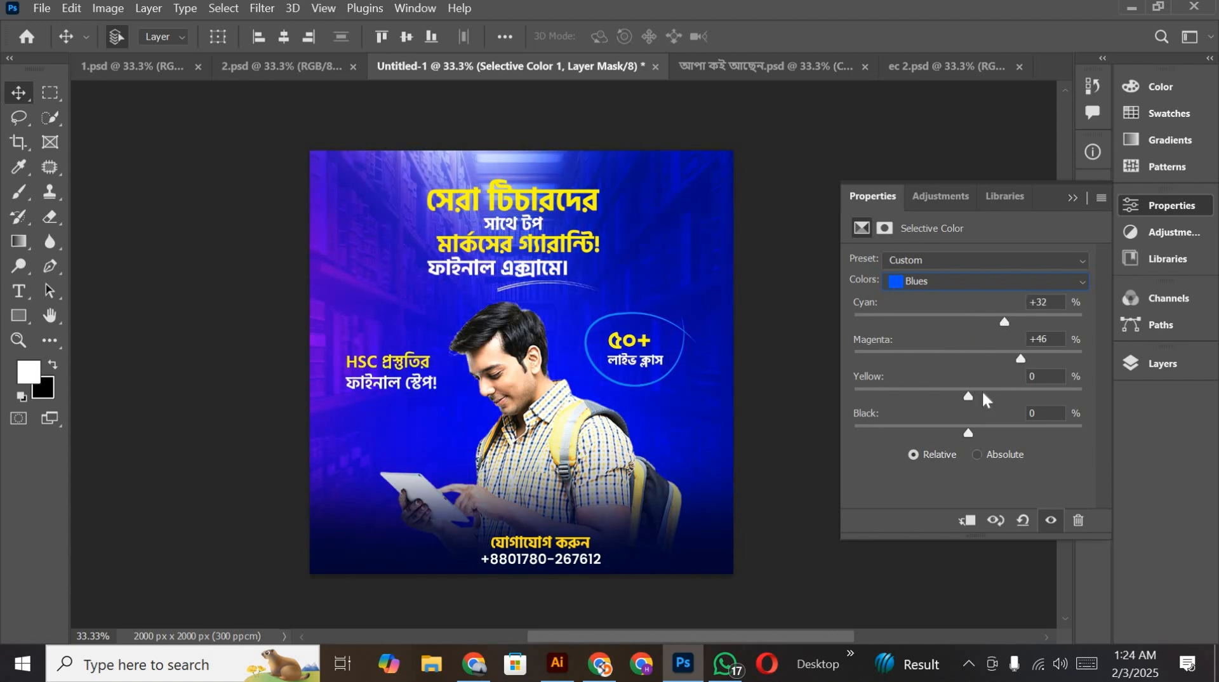
drag(981, 424, 1084, 425)
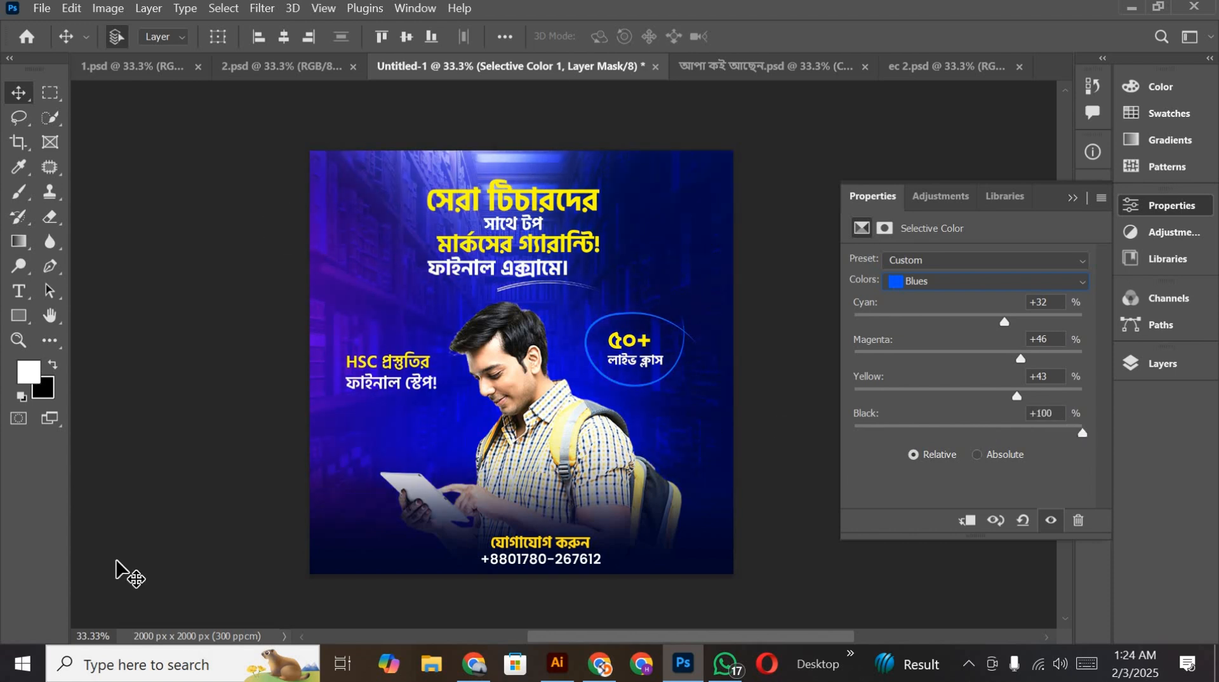
Step: Set the Selective Color Yellows to Cyan +92, Magenta +100, Yellow +68, Black +100 and clip the adjustment to the stamped layer
click(1038, 266)
click(994, 306)
click(993, 279)
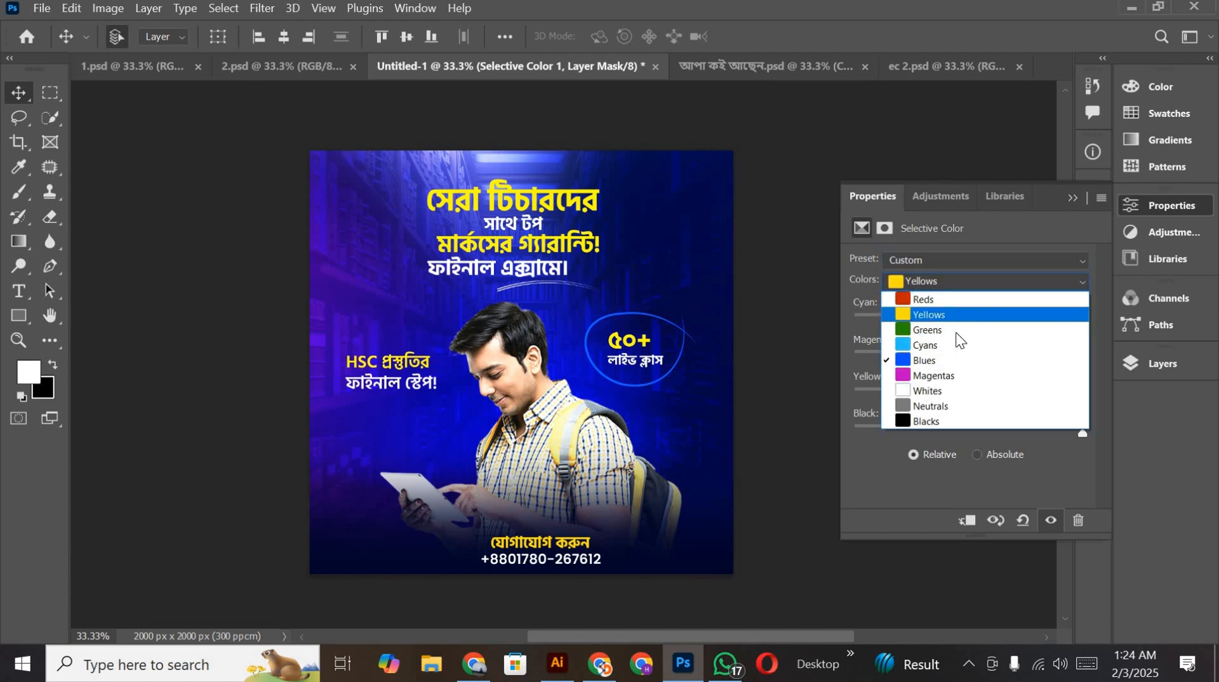
click(967, 316)
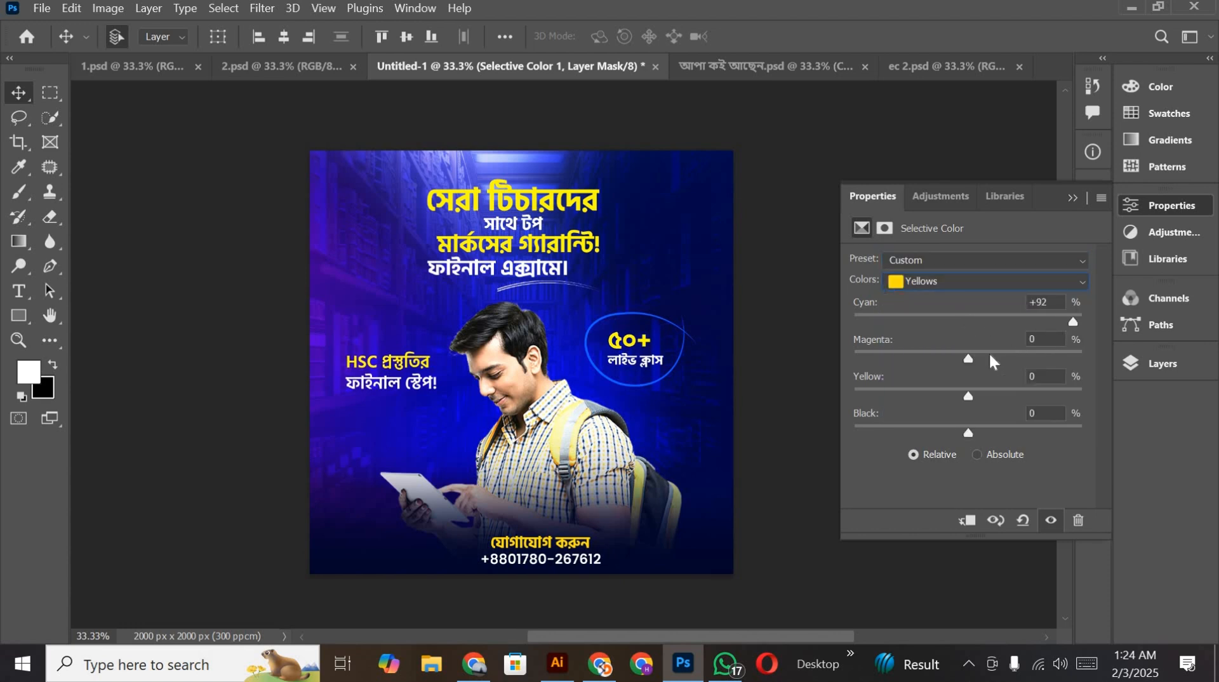
drag(968, 358, 1100, 331)
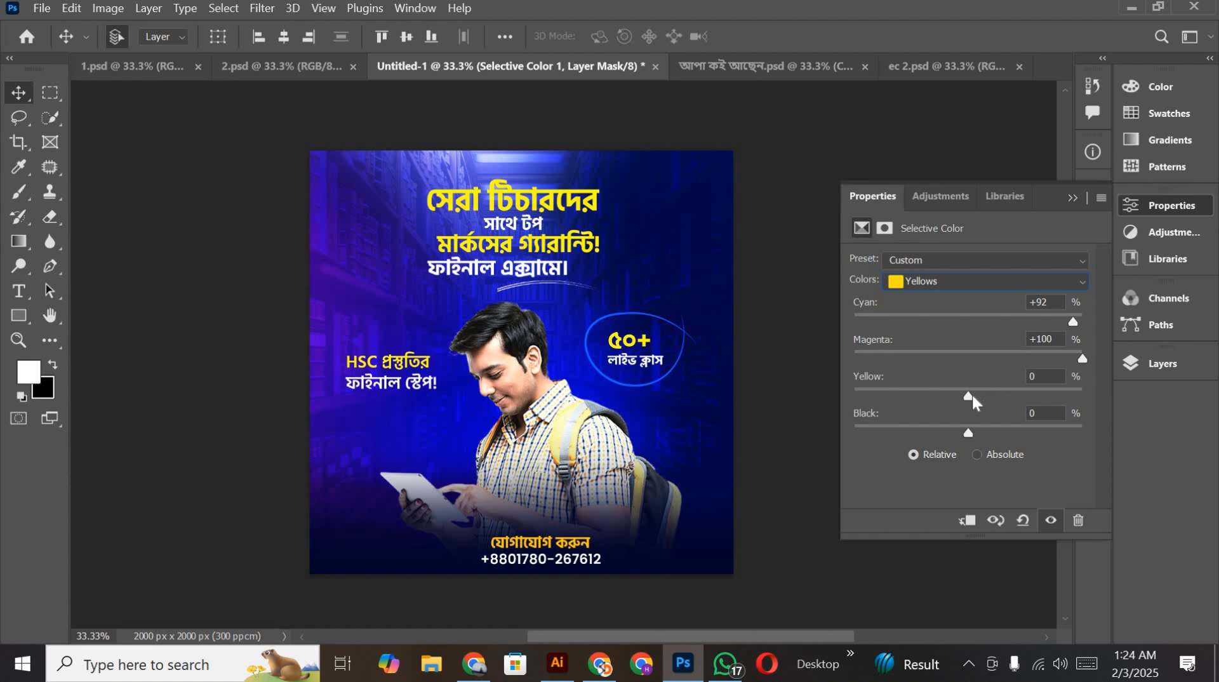
drag(970, 433, 1095, 438)
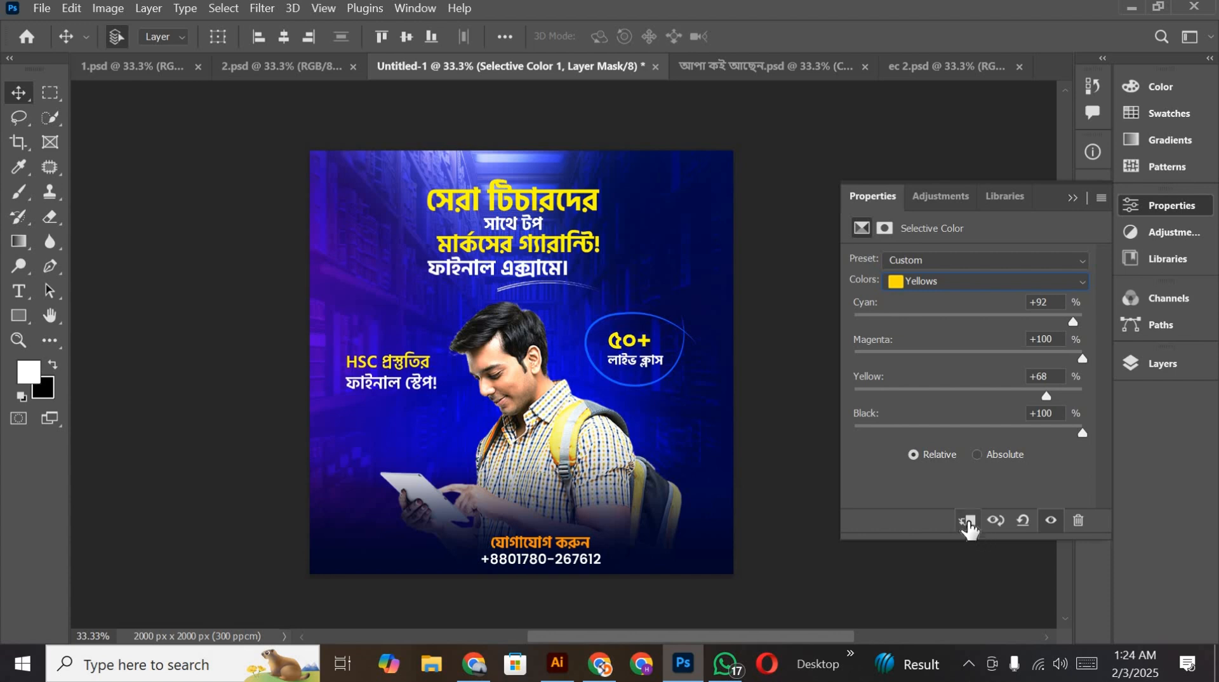
Step: Add a Brightness/Contrast adjustment with contrast 21 and clip it to the stamped layer
click(1169, 363)
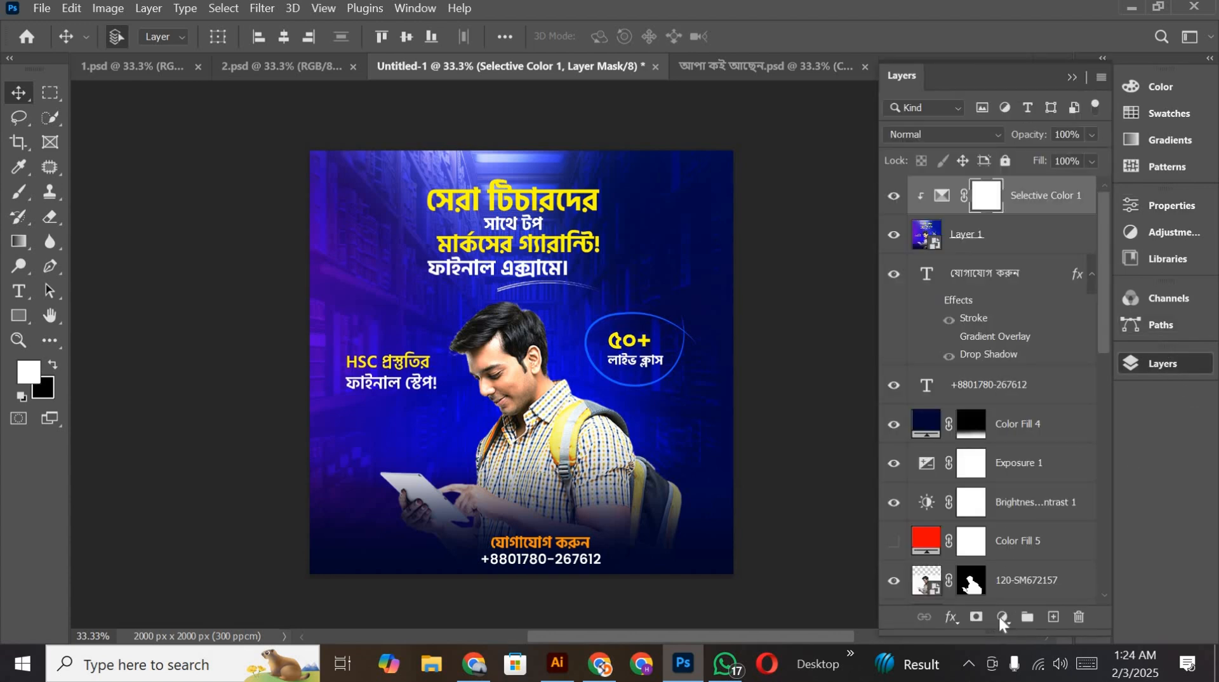
click(1002, 618)
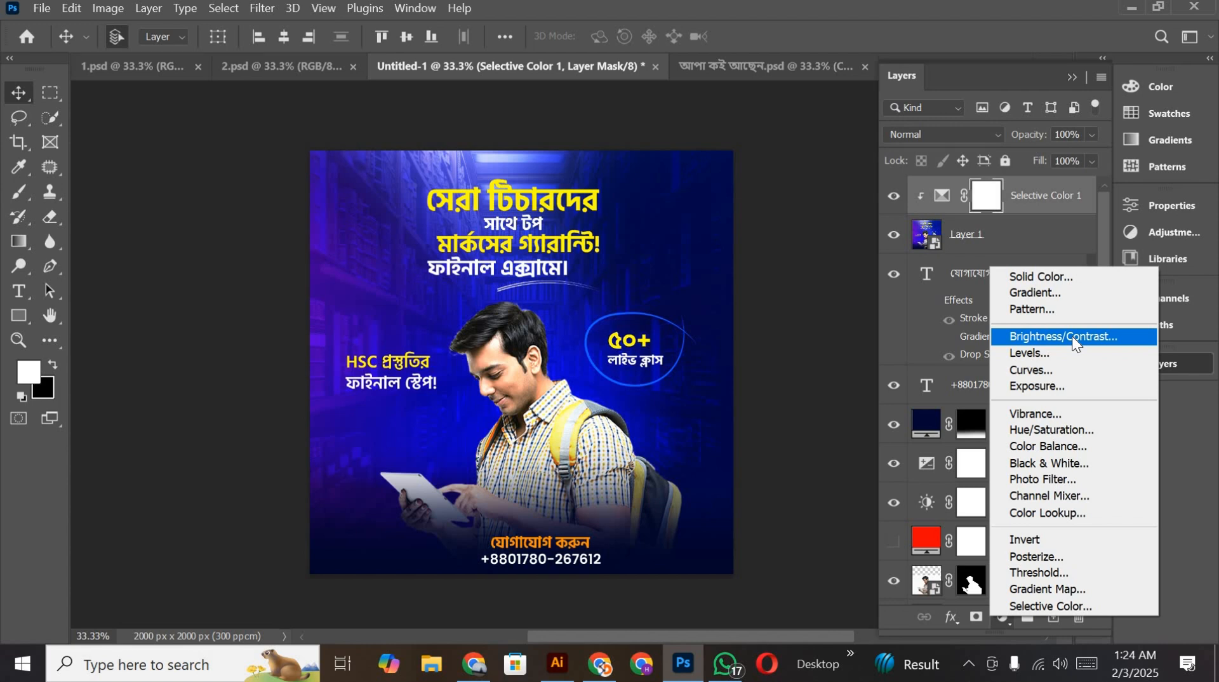
click(1072, 336)
drag(976, 349, 992, 349)
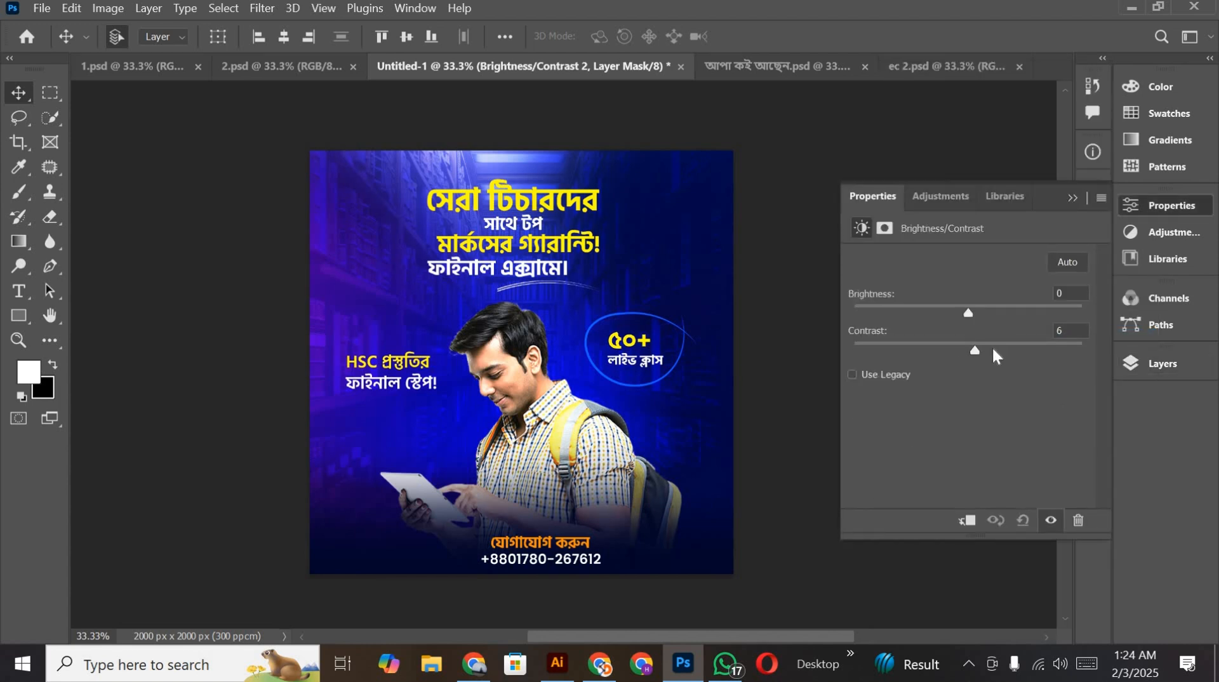
Step: Add a Color Lookup adjustment above the Brightness/Contrast layer and apply the Bleach Bypass.look 3DLUT
click(1145, 358)
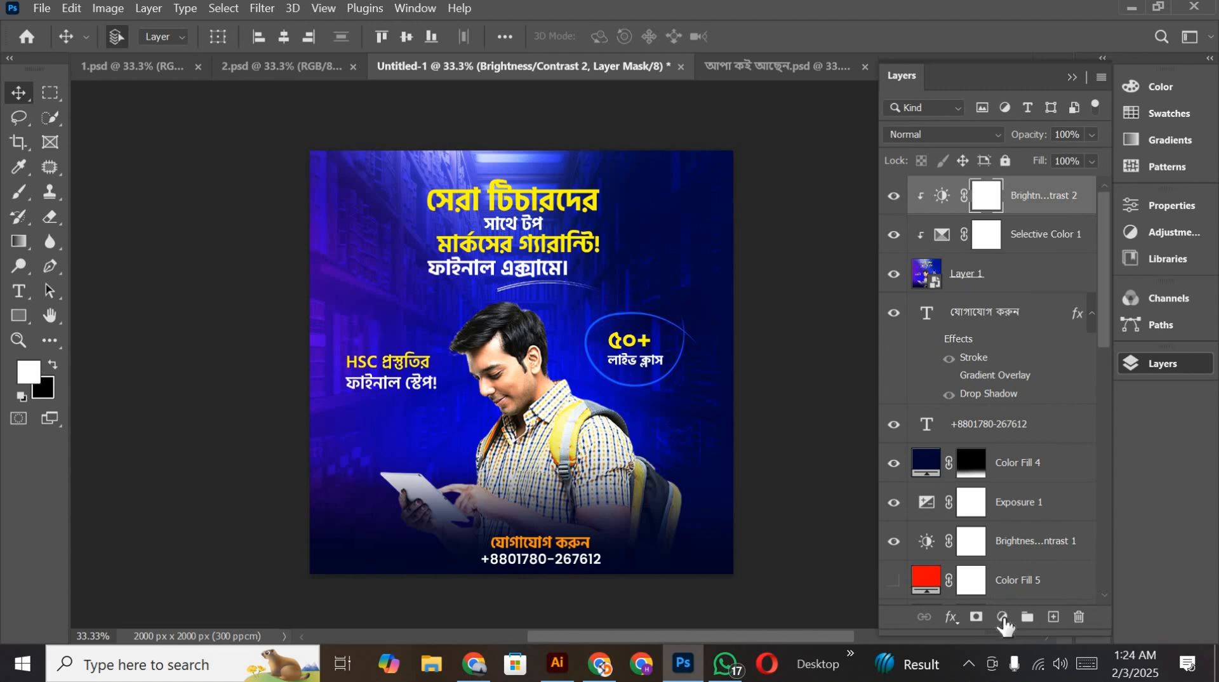
click(1006, 613)
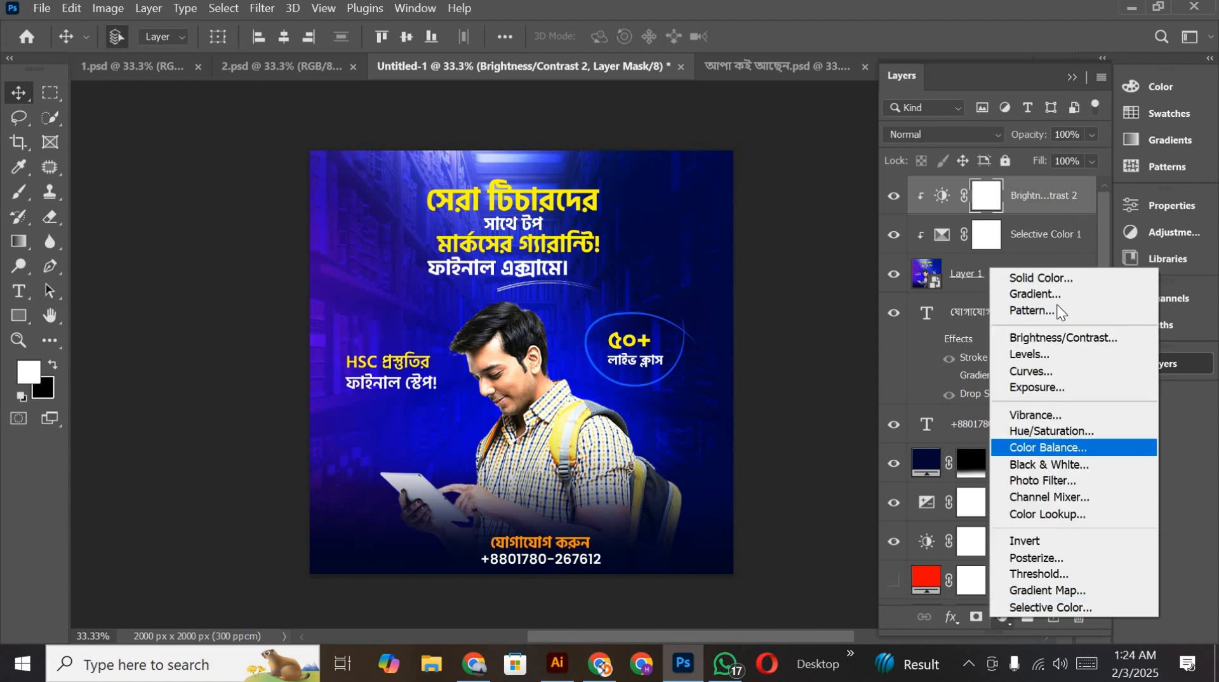
click(1054, 512)
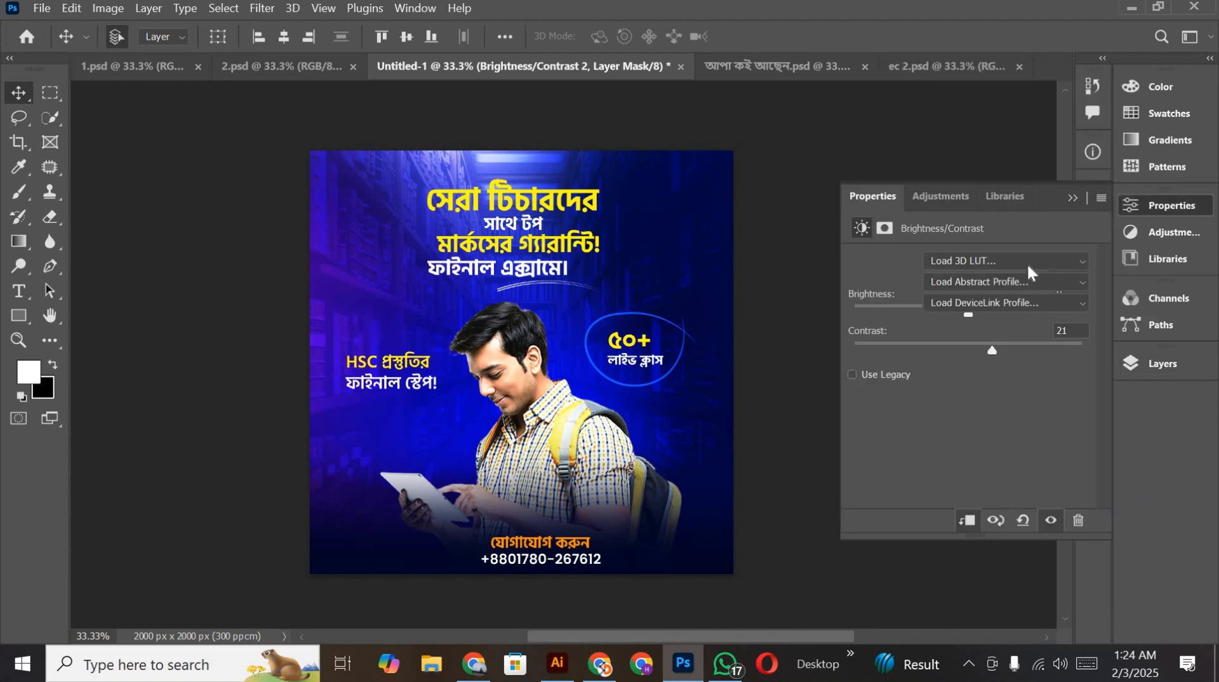
click(1061, 260)
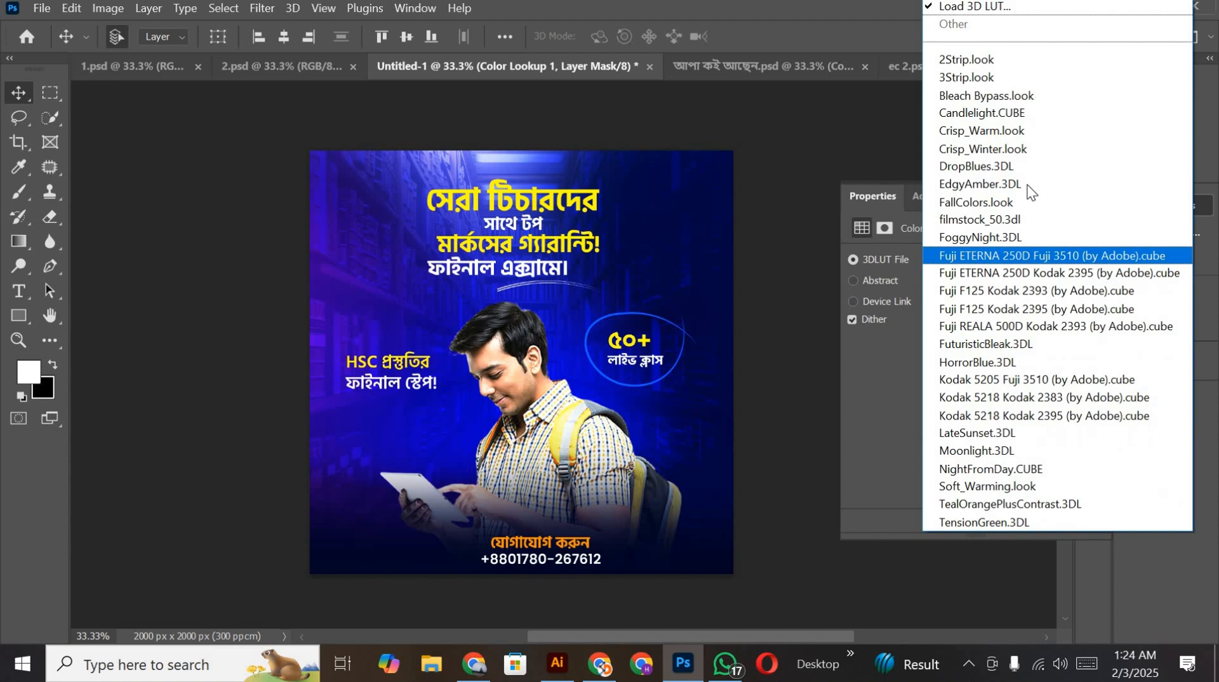
click(994, 96)
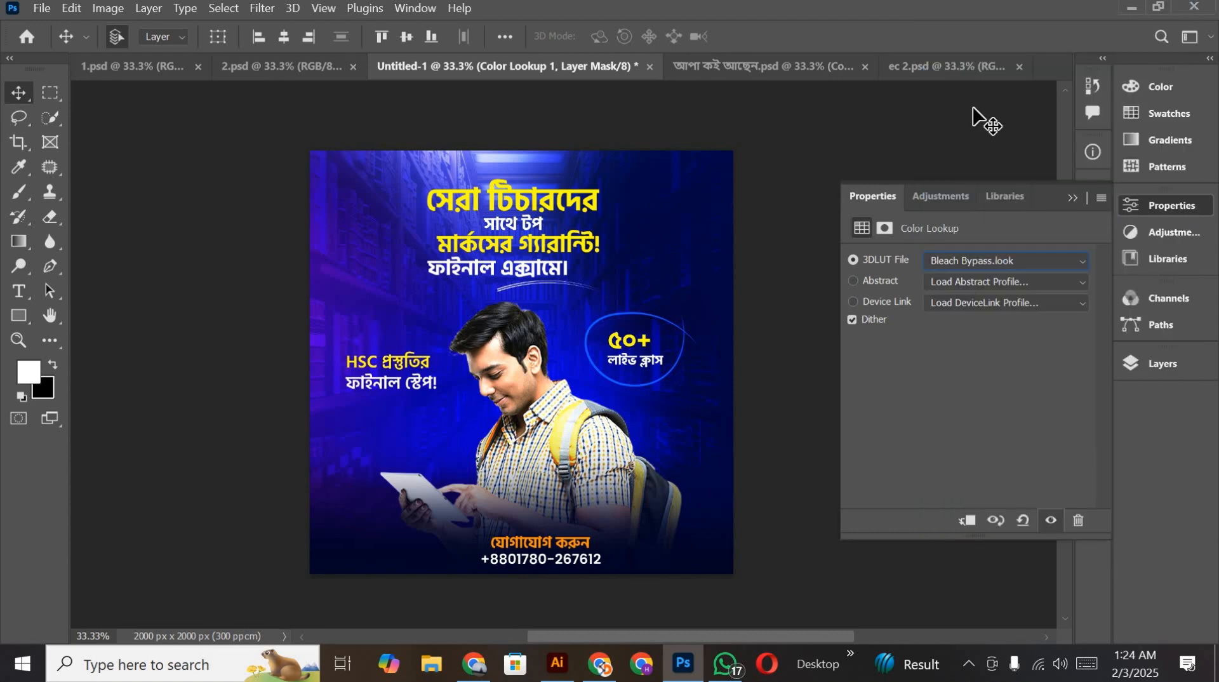
Step: Try the Crisp_Warm.look and TensionGreen.3DL 3DLUT files on the Color Lookup adjustment
click(998, 257)
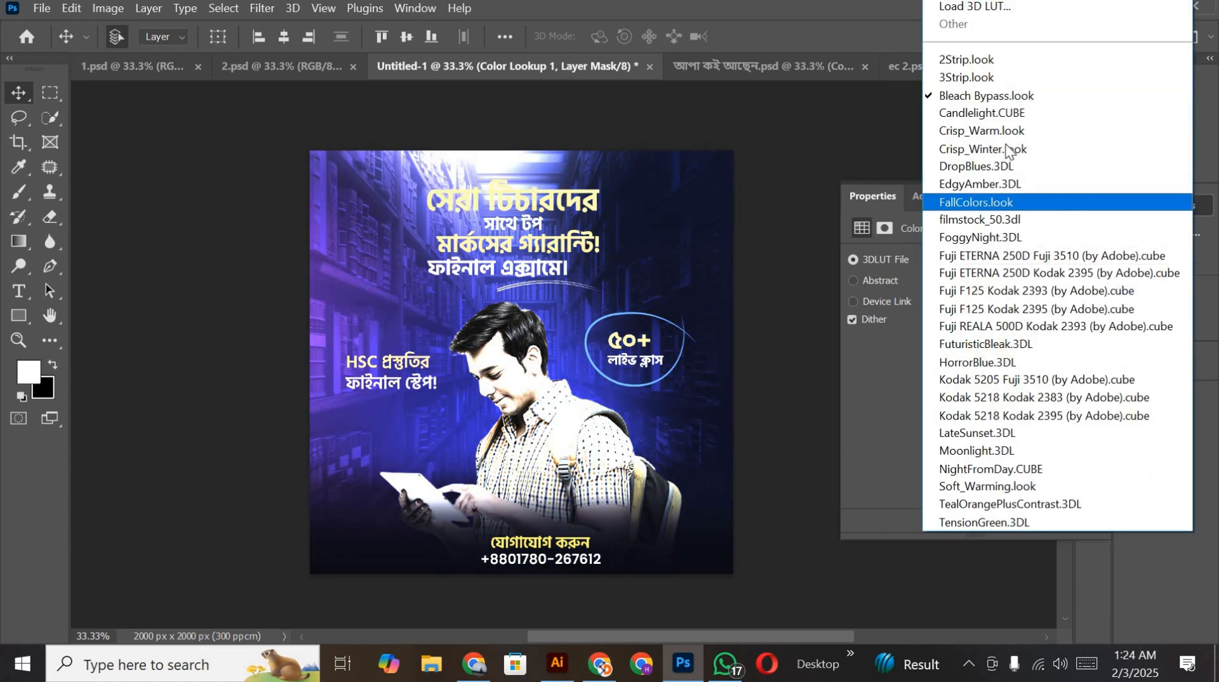
click(998, 131)
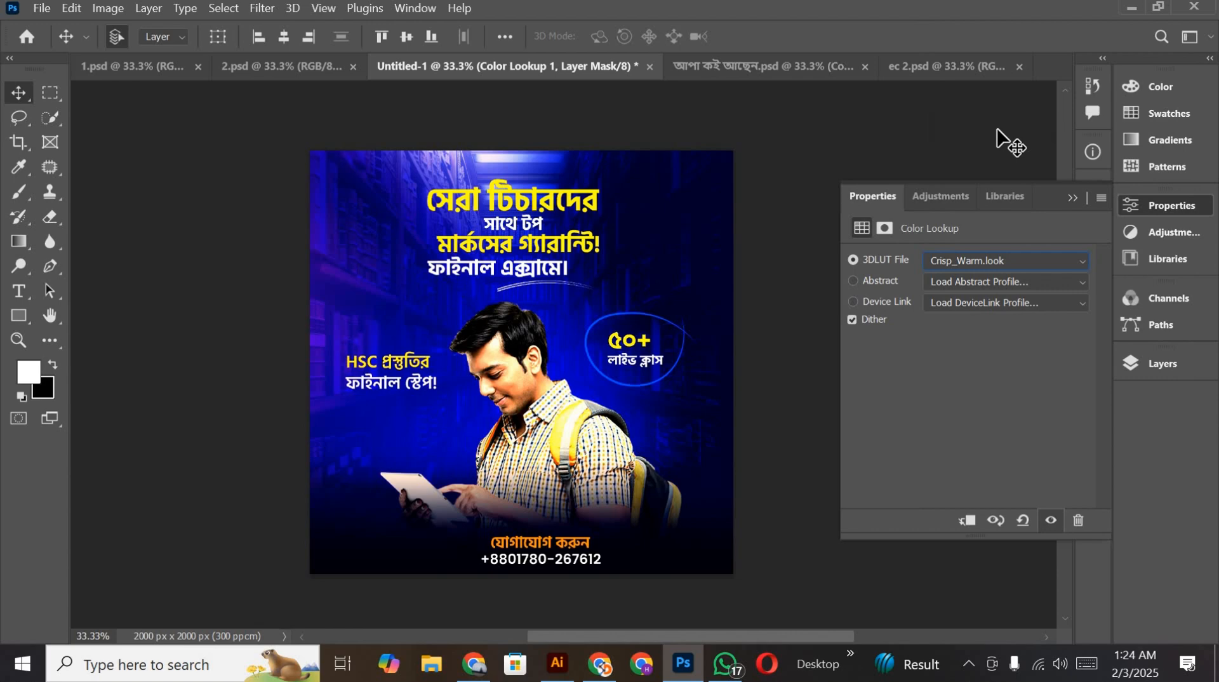
click(1039, 257)
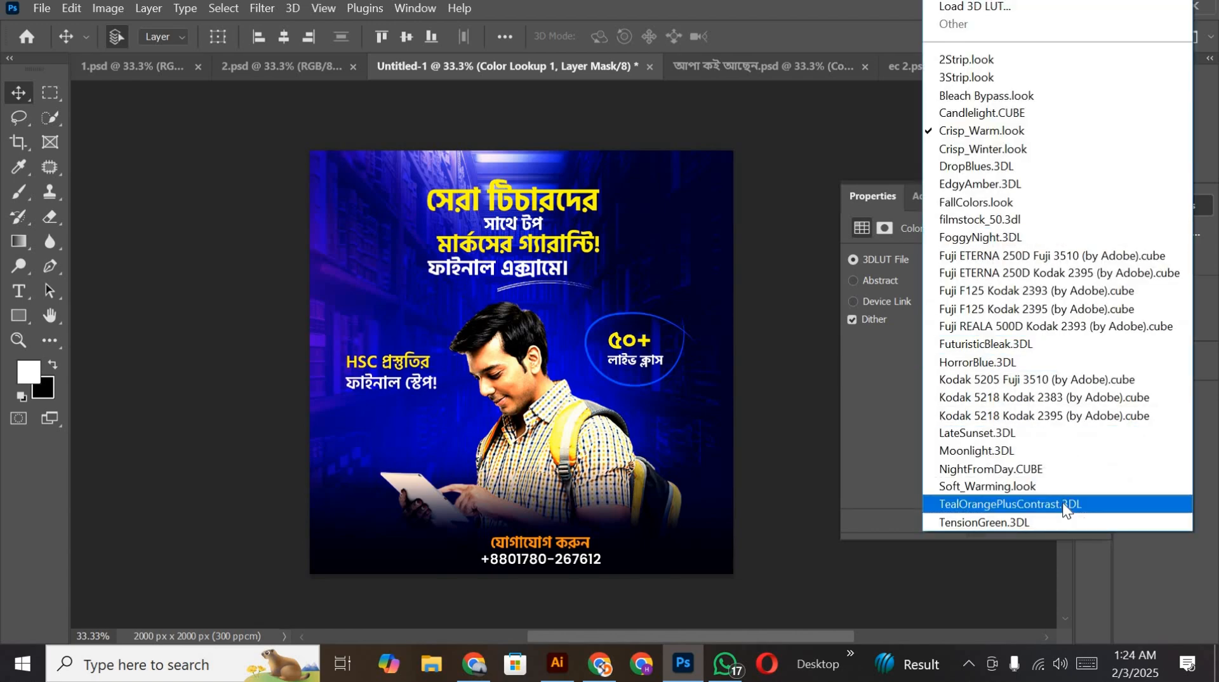
click(1014, 519)
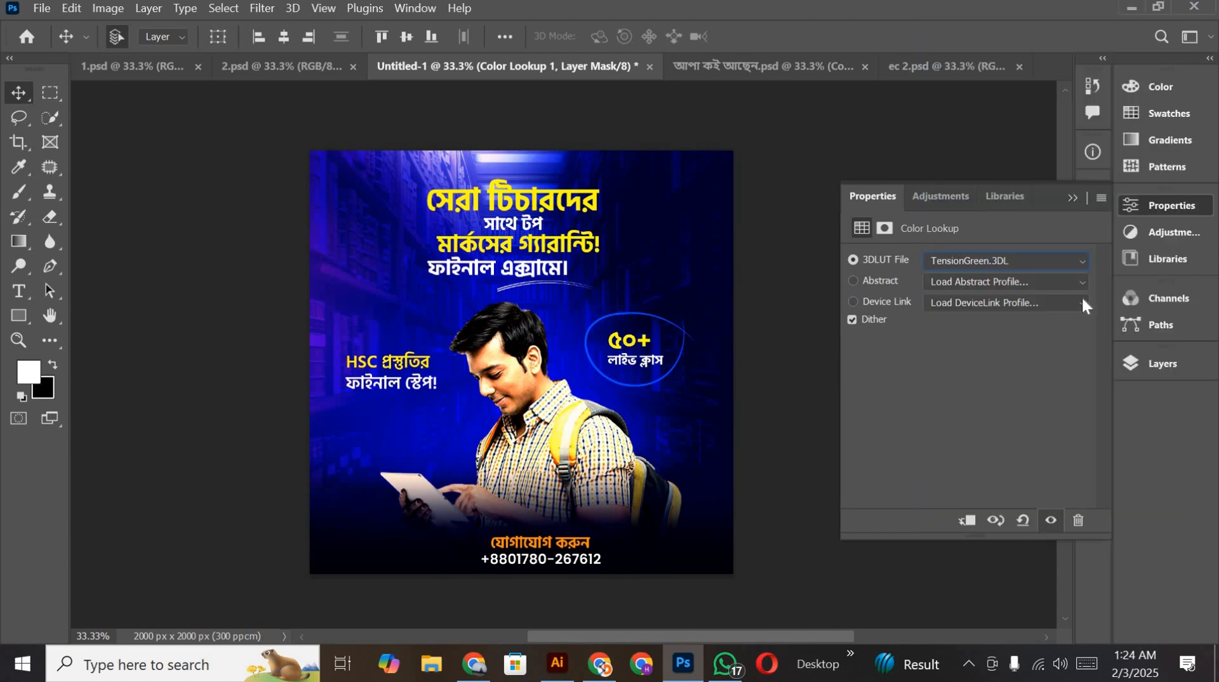
Step: Try the TealOrangePlusContrast, Soft_Warming, NightFromDay, Kodak 5218 Kodak 2383 and Fuji REALA 500D Kodak 2393 3DLUT files on the Color Lookup adjustment
click(1055, 263)
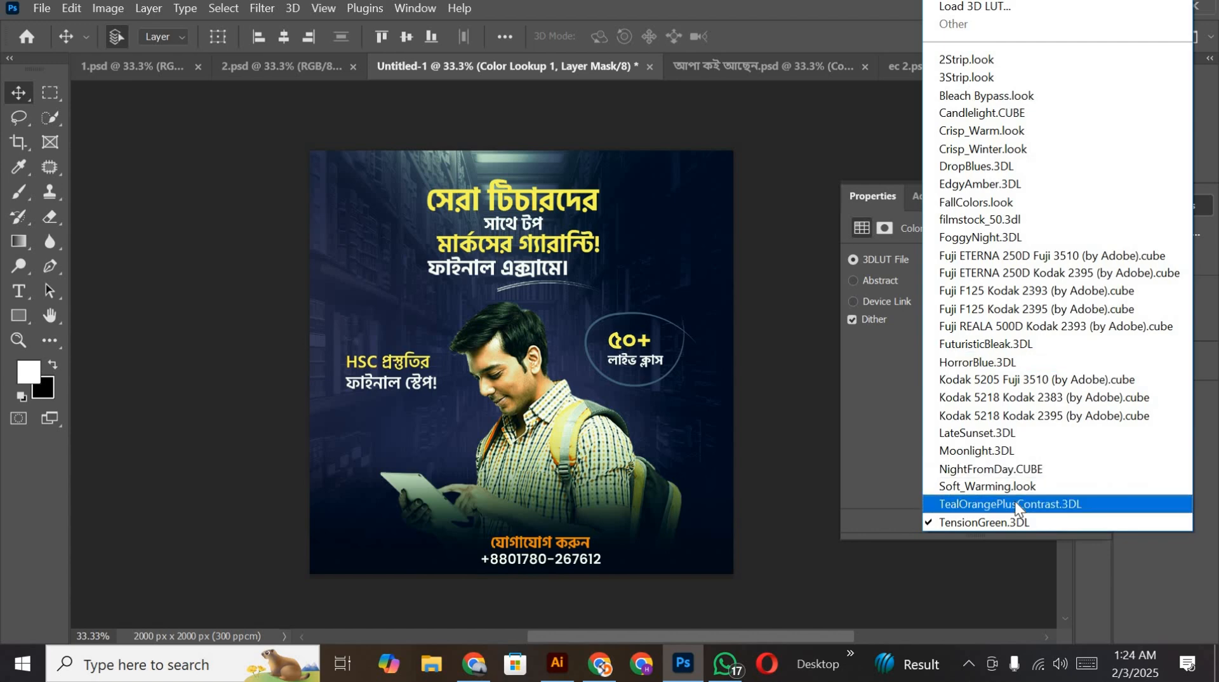
click(1016, 505)
click(1040, 261)
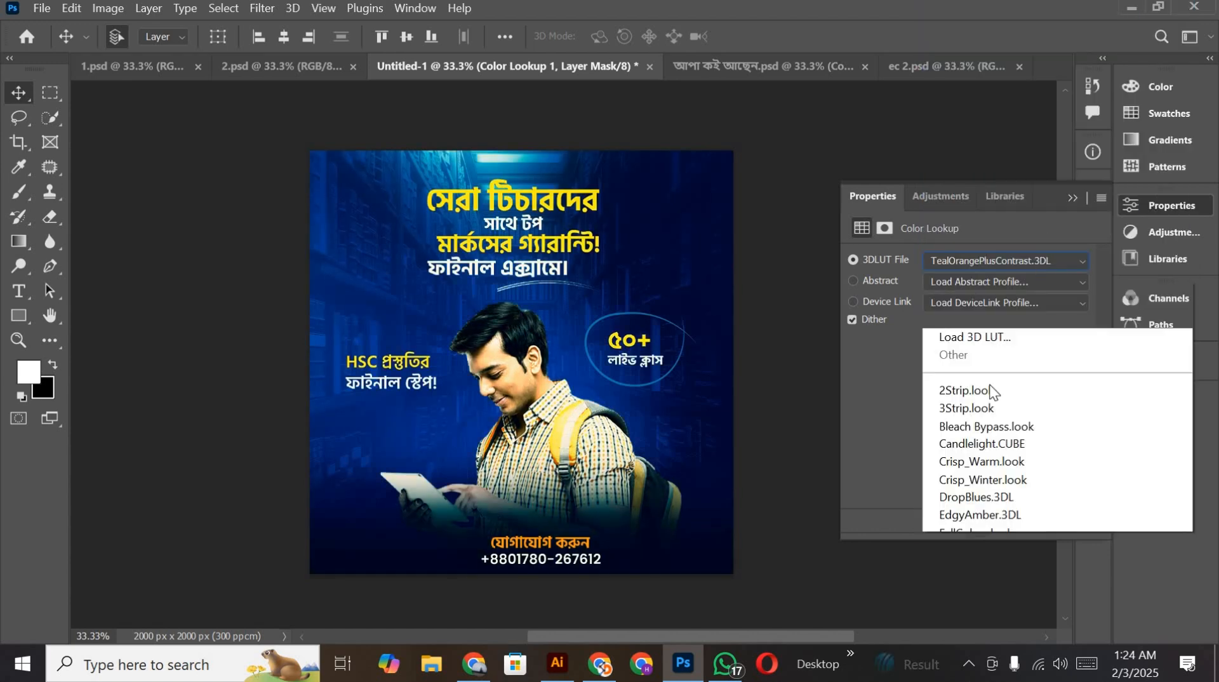
click(971, 495)
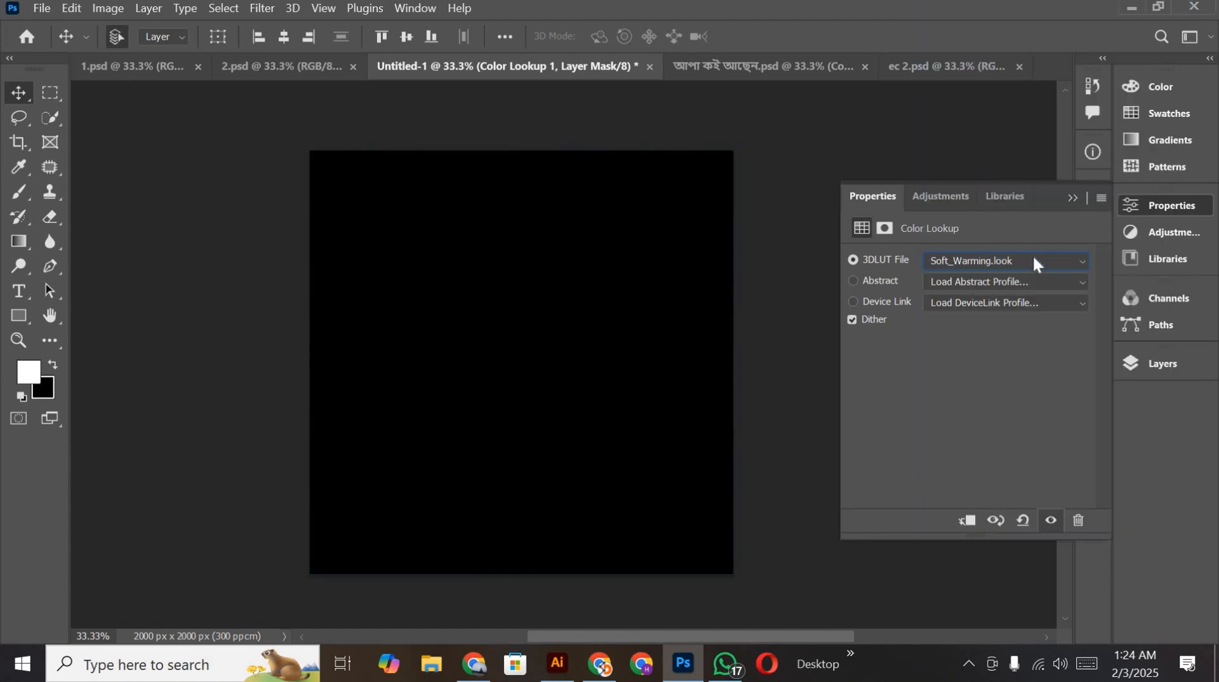
click(1034, 261)
click(997, 470)
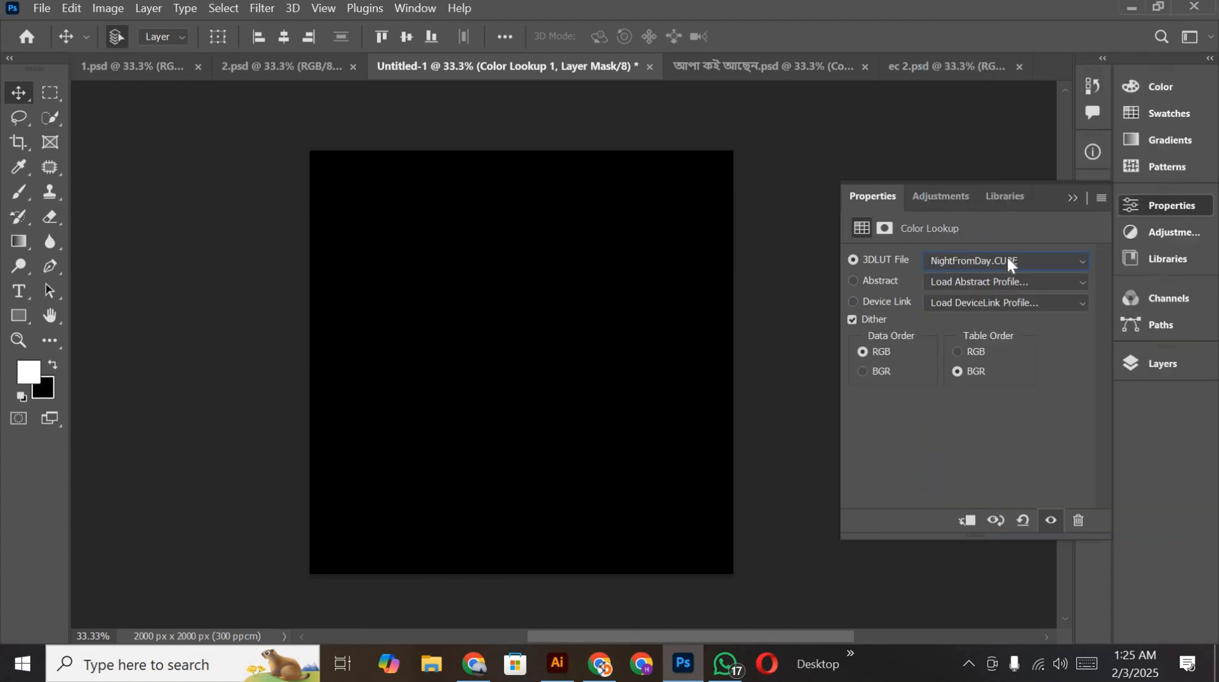
click(1007, 259)
click(1009, 403)
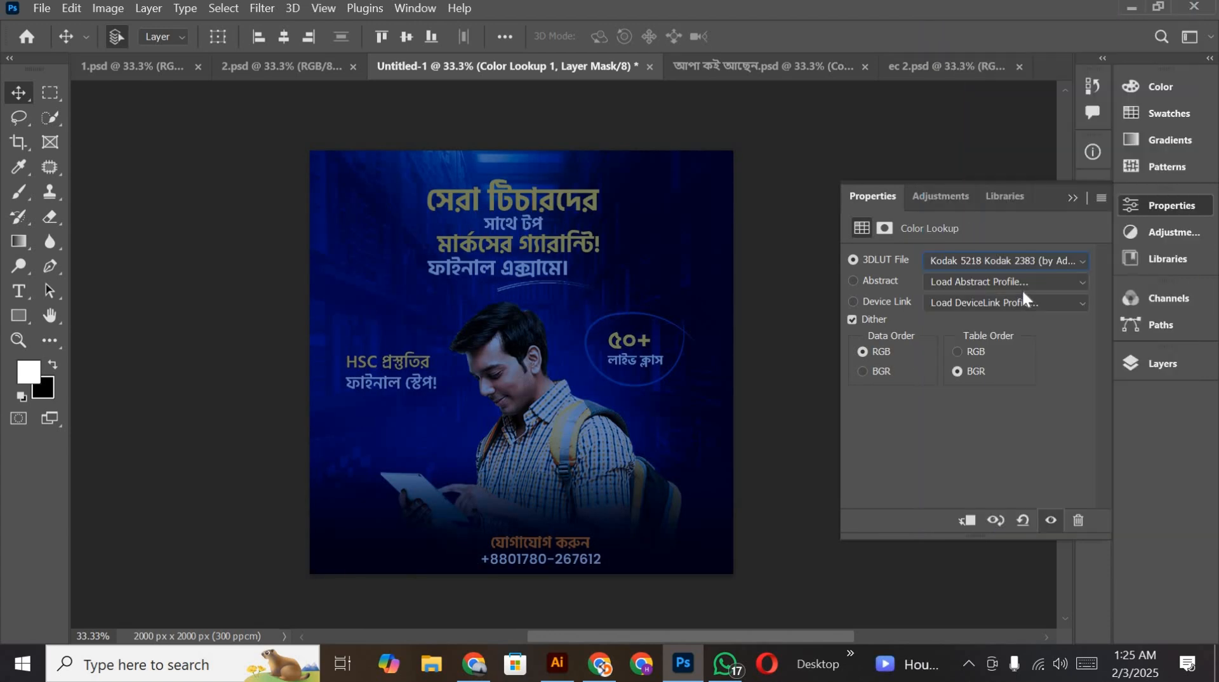
click(1020, 257)
click(1026, 327)
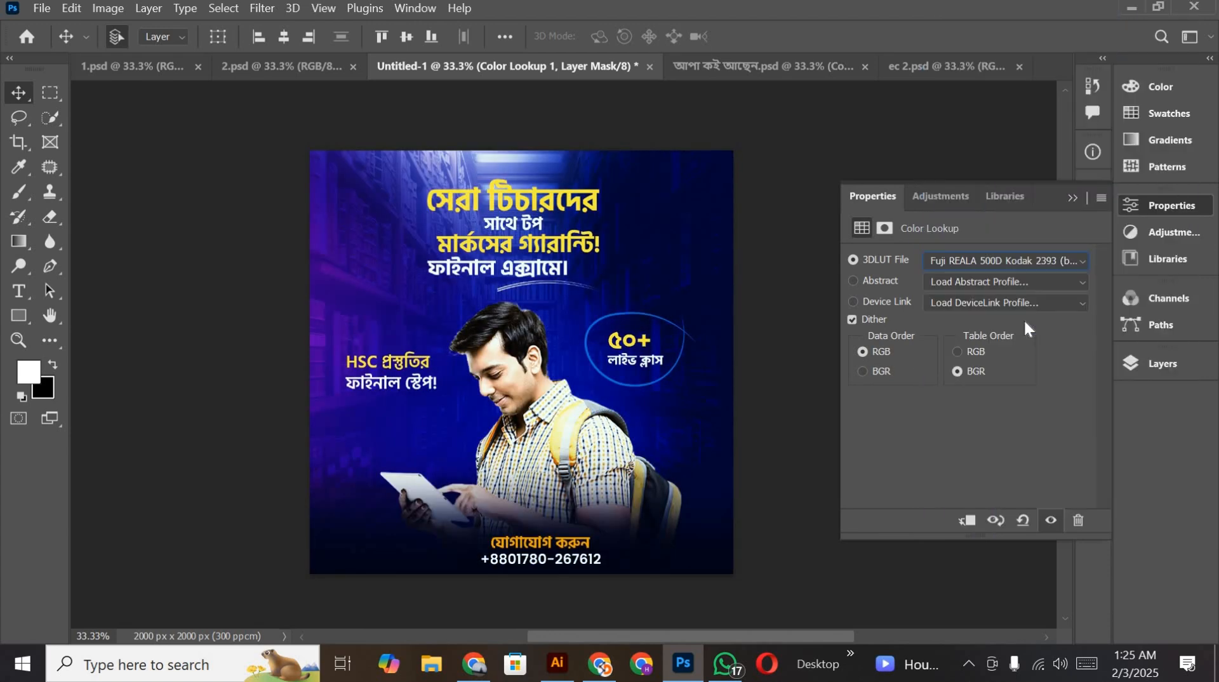
Step: Try the Fuji ETERNA 250D Kodak 2395, FoggyNight.3DL and DropBlues.3DL 3DLUT files on the Color Lookup adjustment
click(1006, 259)
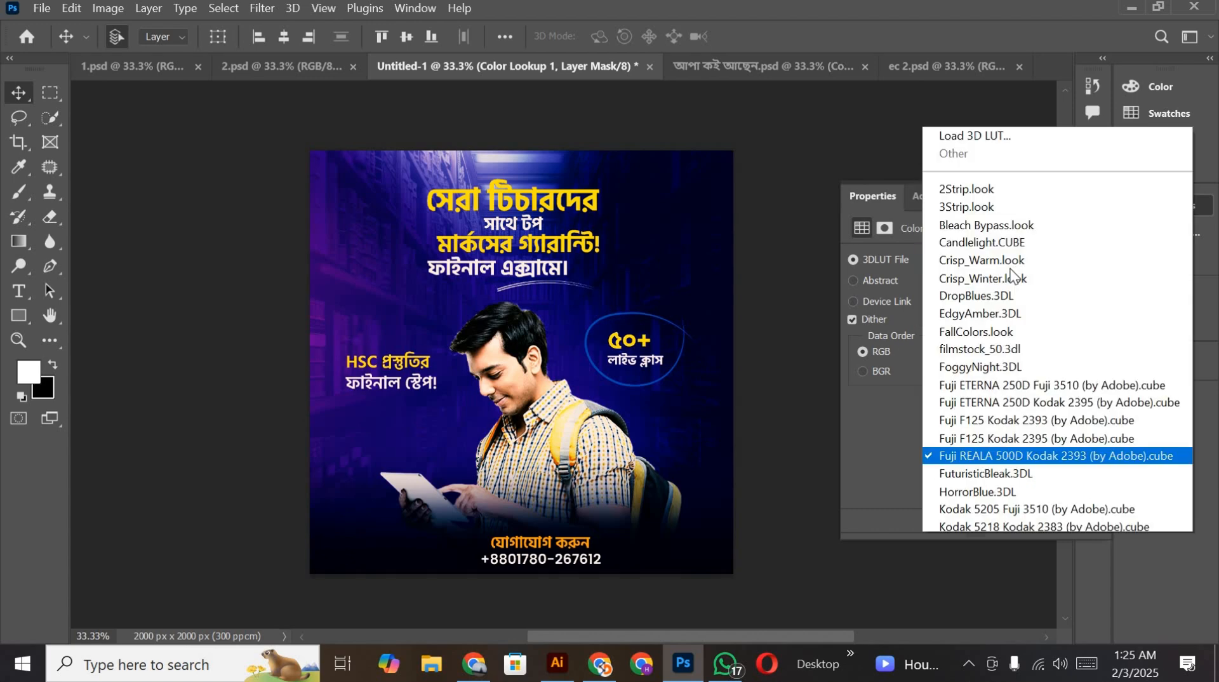
click(1010, 275)
click(1008, 258)
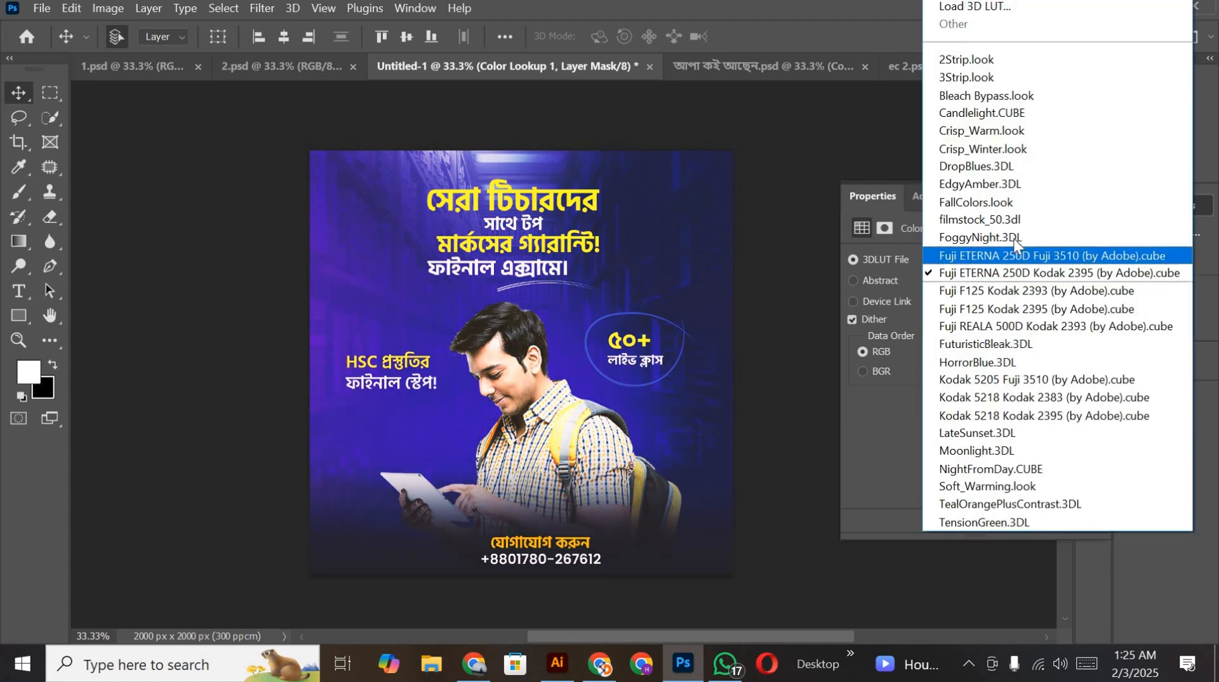
click(1015, 244)
click(1015, 249)
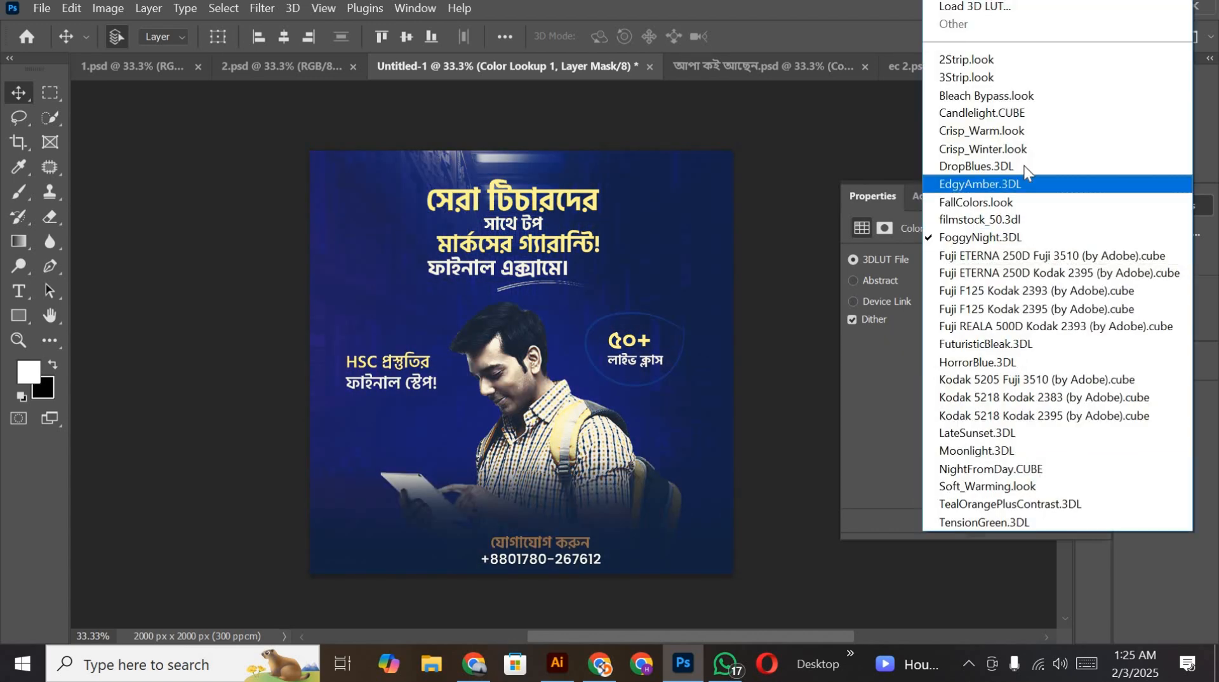
click(1023, 167)
Step: Apply the Crisp_Warm.look 3DLUT to the Color Lookup adjustment and clip it to the stamped layer
click(1000, 261)
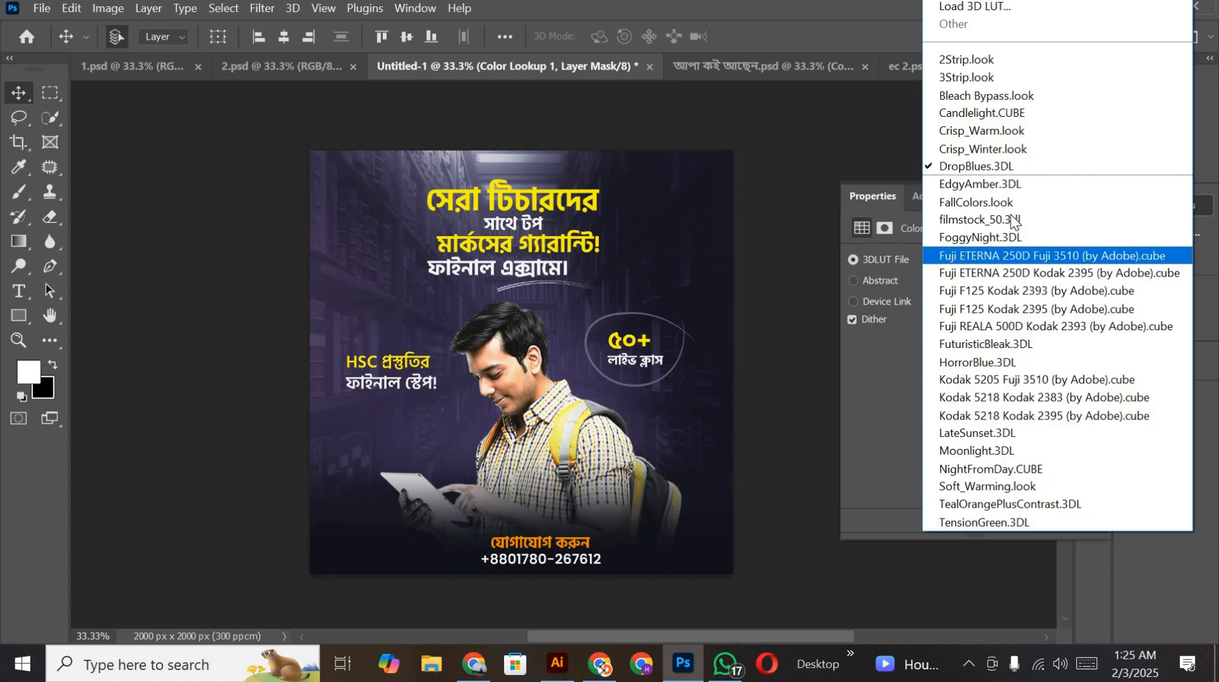
click(994, 131)
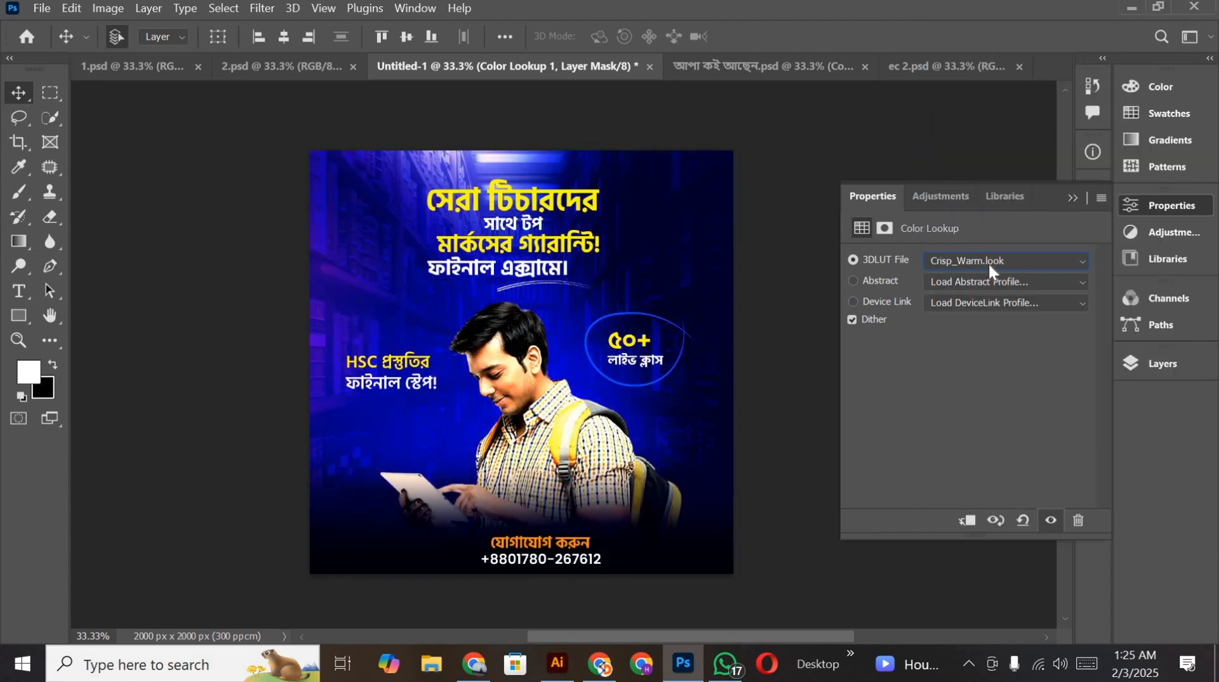
click(994, 254)
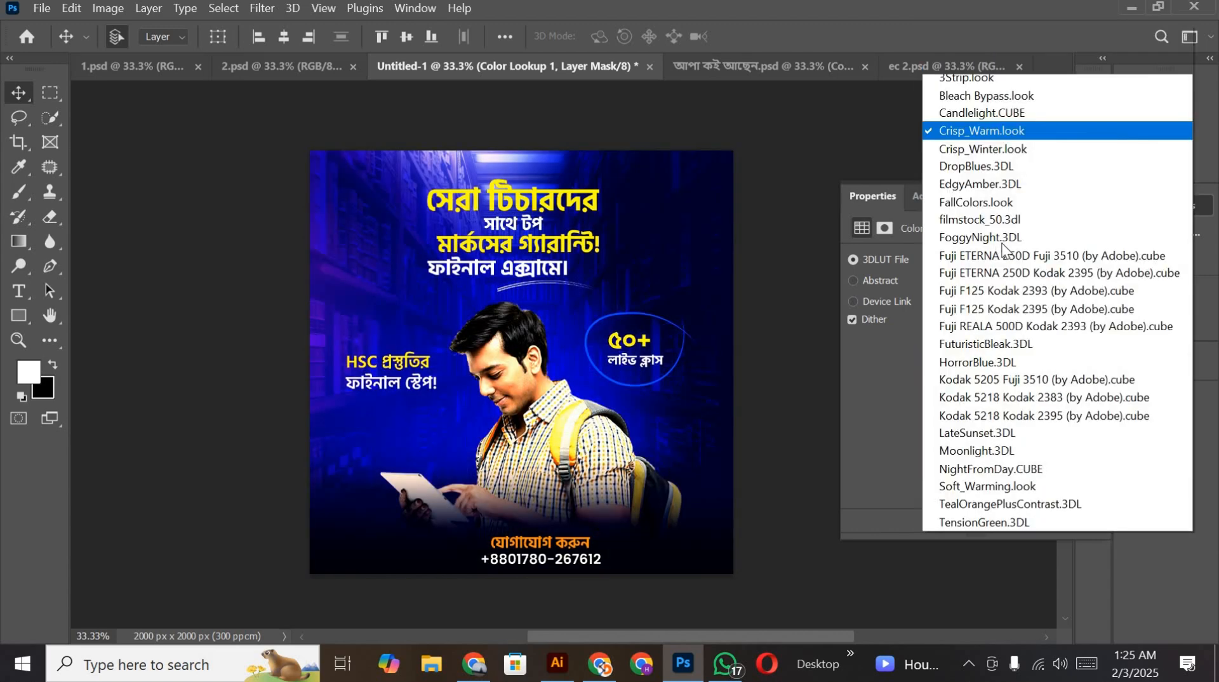
click(837, 152)
click(969, 522)
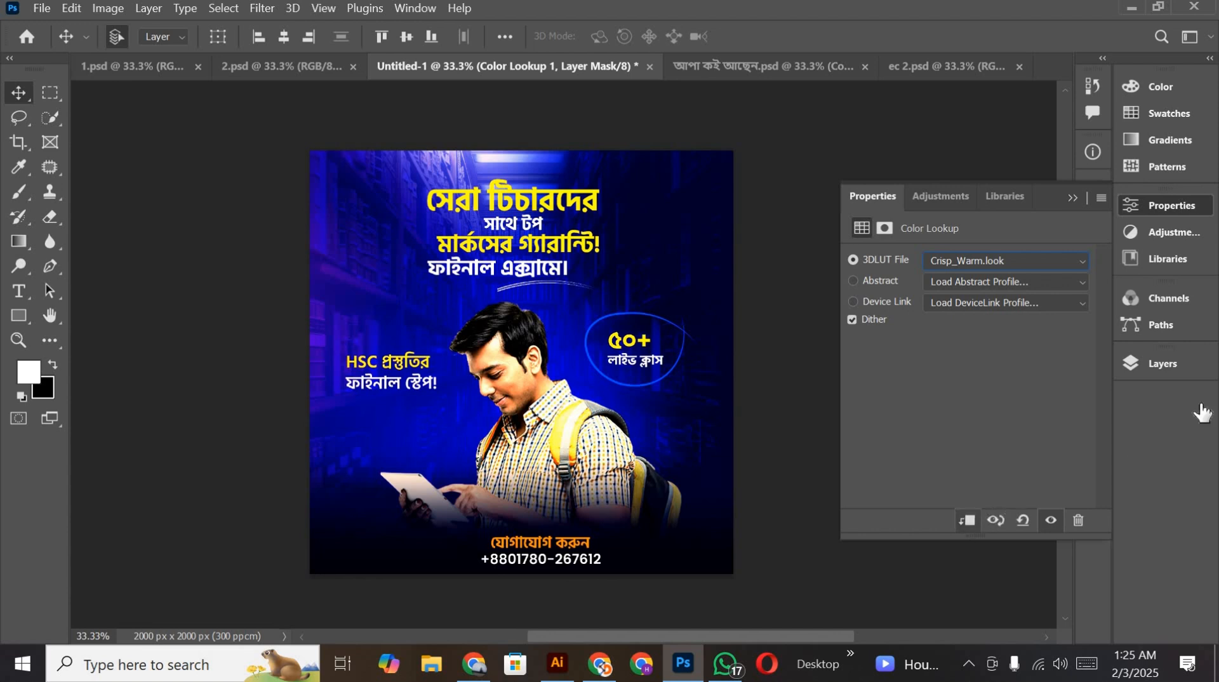
Step: Invert the Color Lookup mask to black and load the student photo's layer mask as a selection
click(1180, 362)
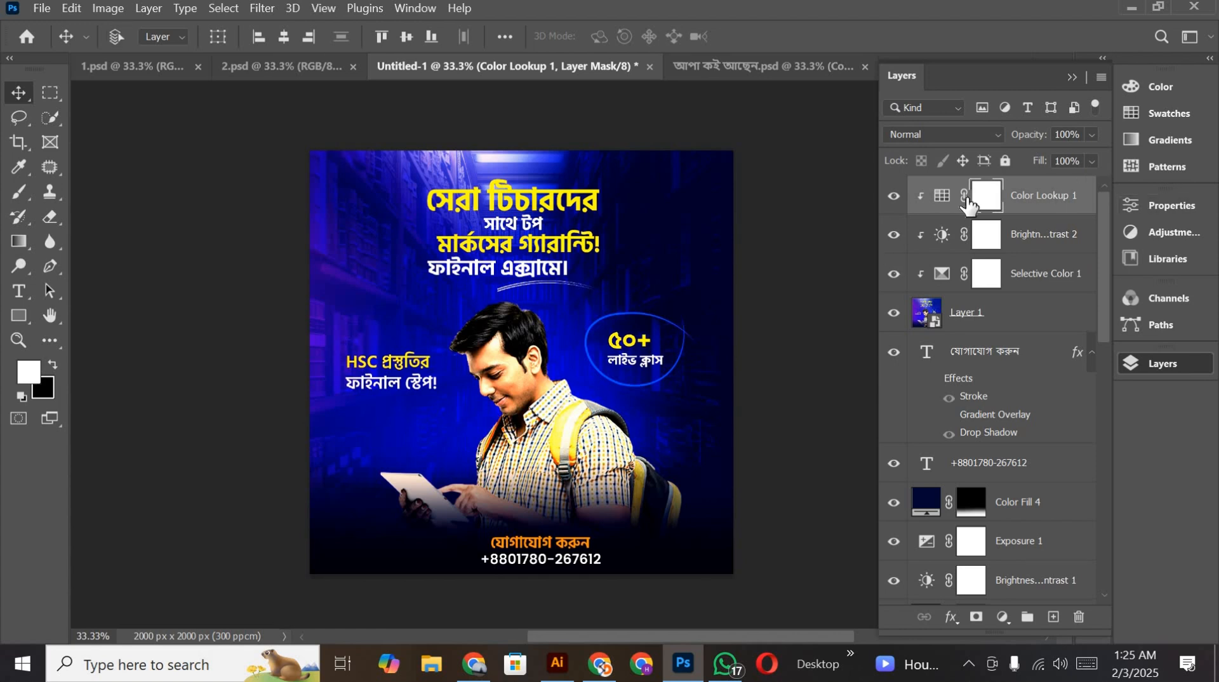
key(ctrl+i)
scroll(971, 394, down, 4)
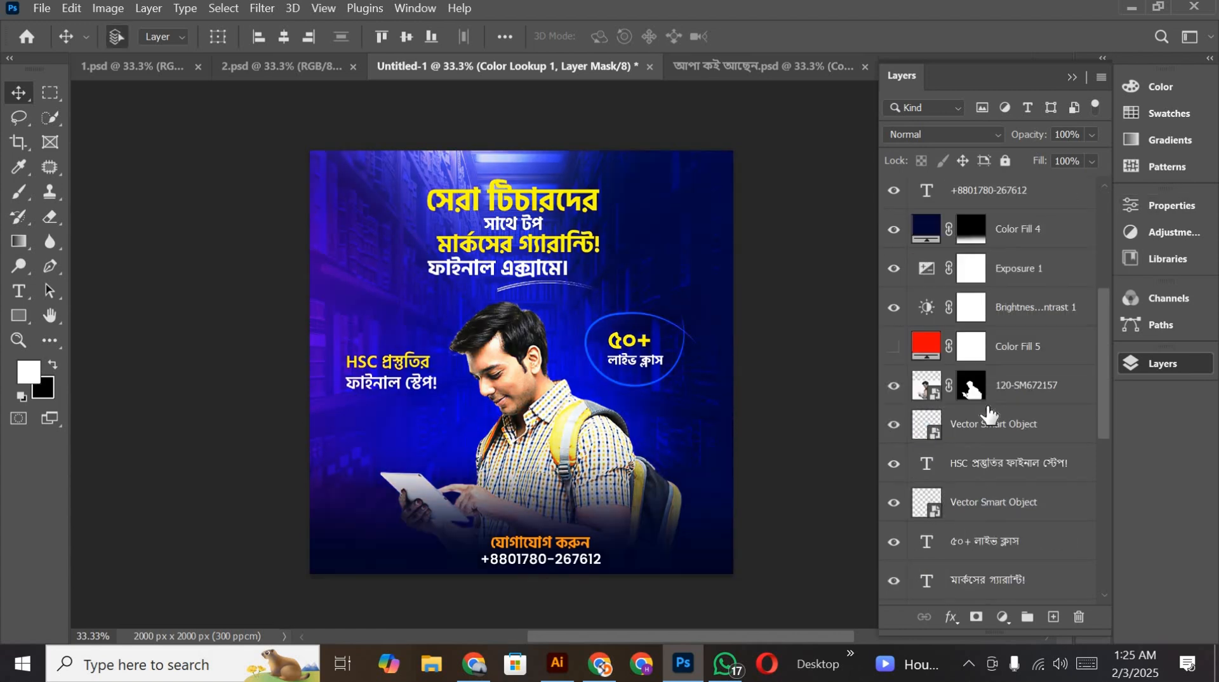
scroll(987, 408, down, 3)
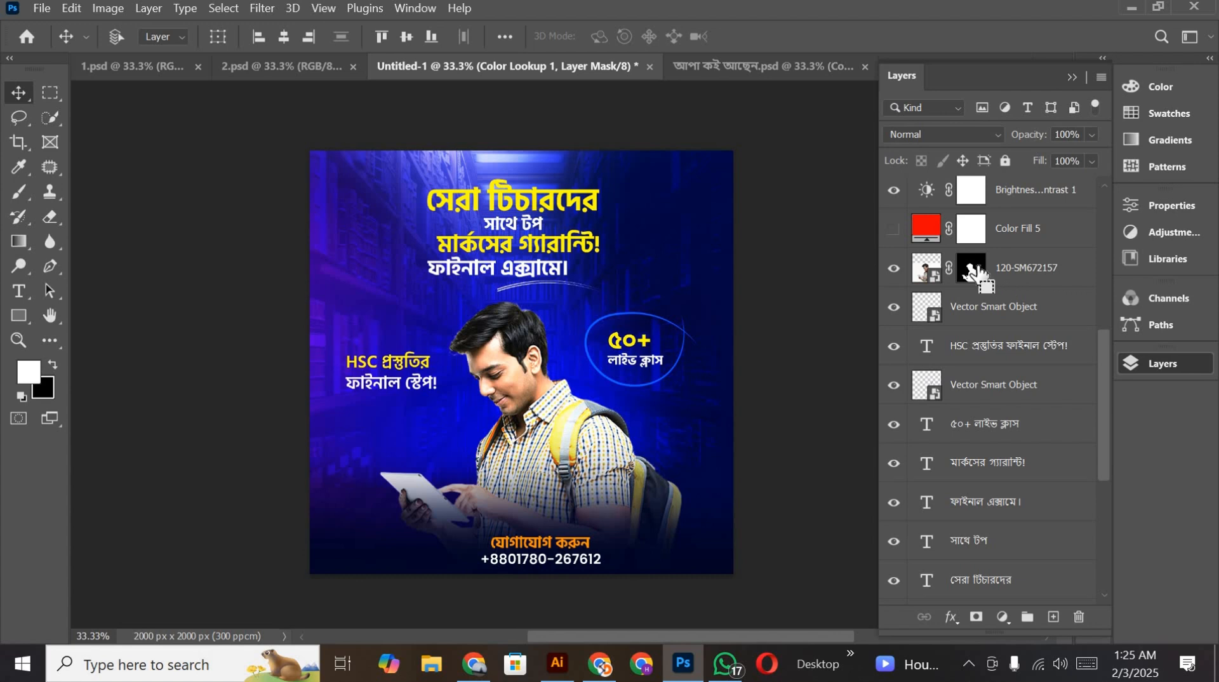
ctrl+click(974, 272)
scroll(972, 318, up, 5)
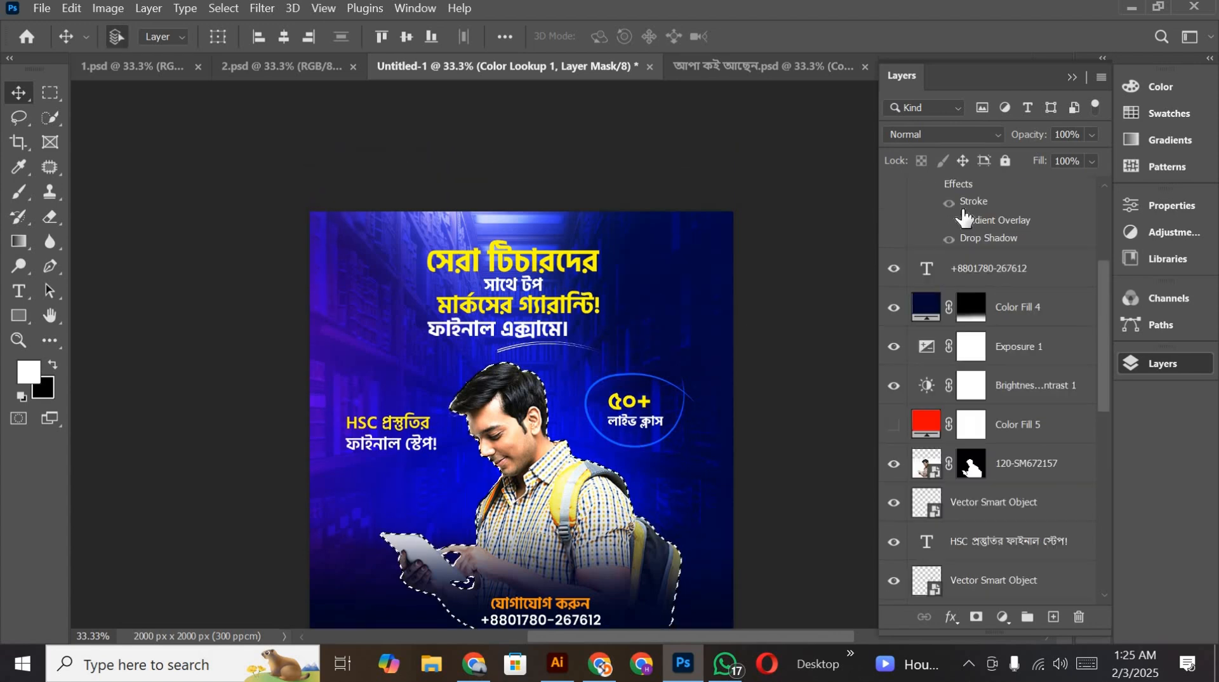
scroll(1010, 456, up, 3)
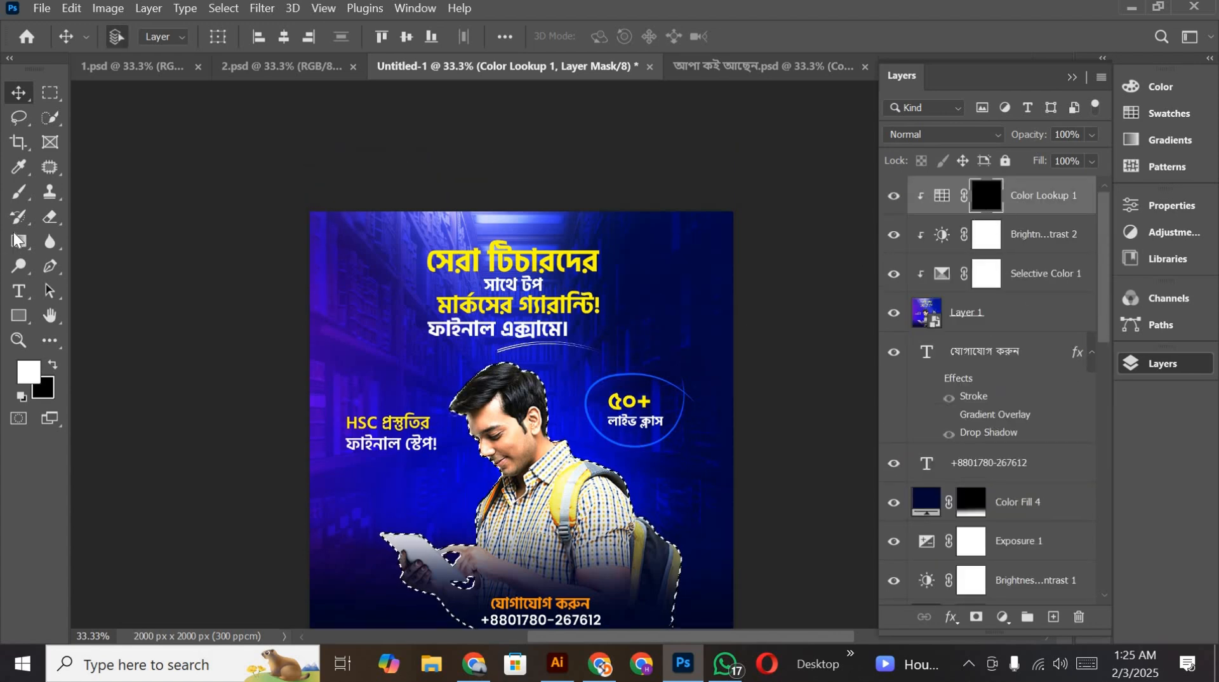
Step: Invert the selection, paint white with the Brush on the Color Lookup mask over the background around the student, and deselect
click(21, 194)
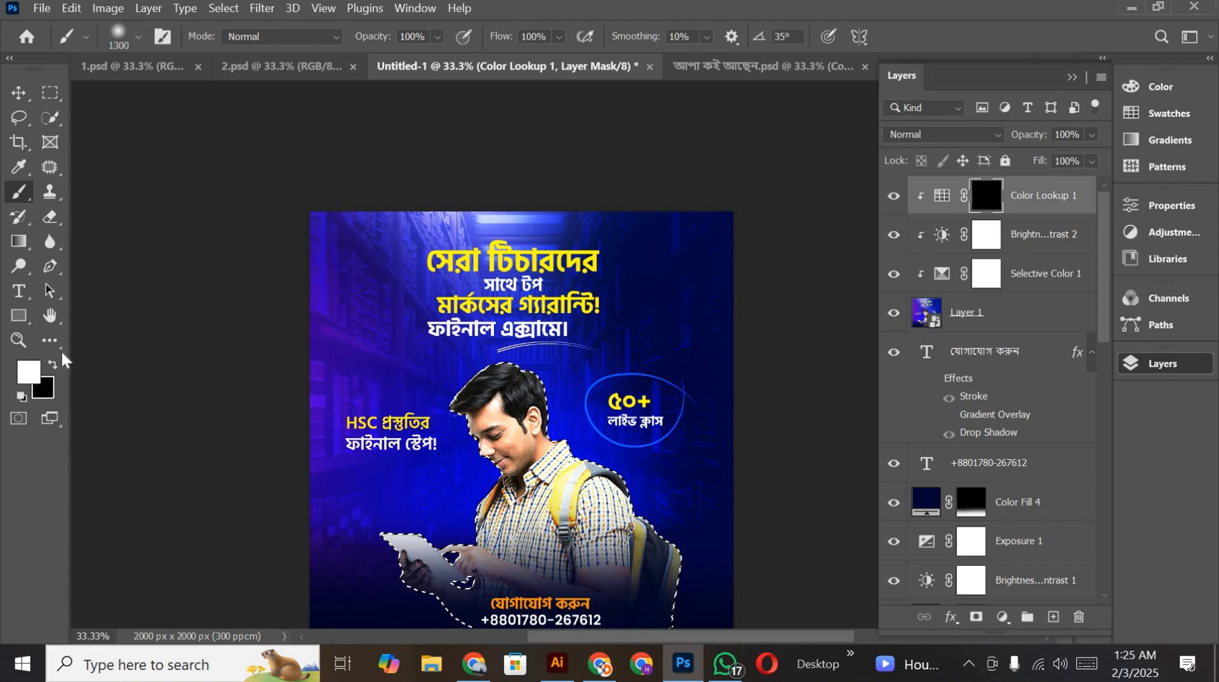
scroll(444, 294, down, 2)
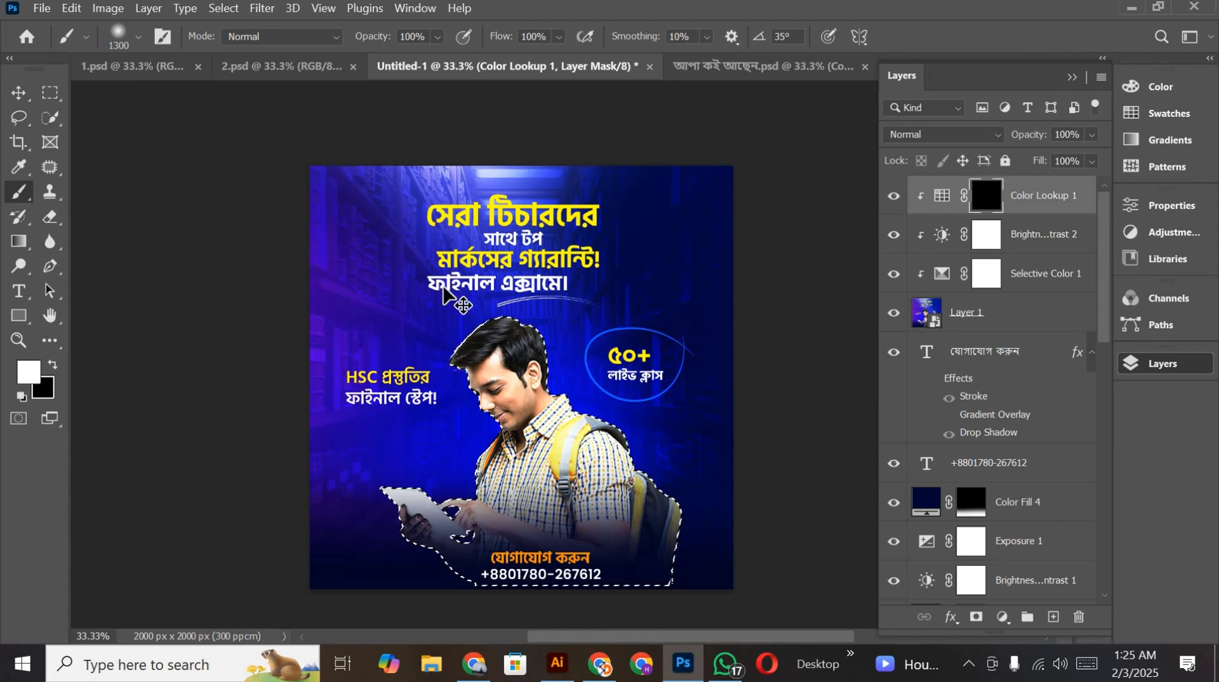
key(ctrl+shift+i)
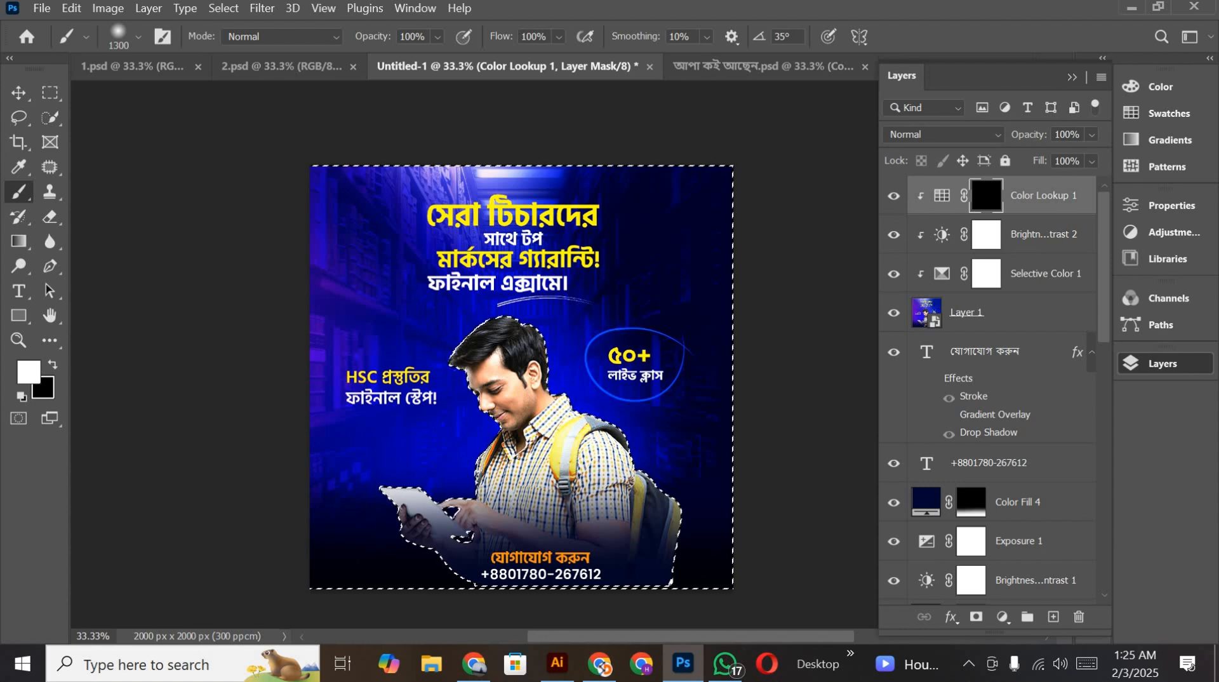
key(ctrl+d)
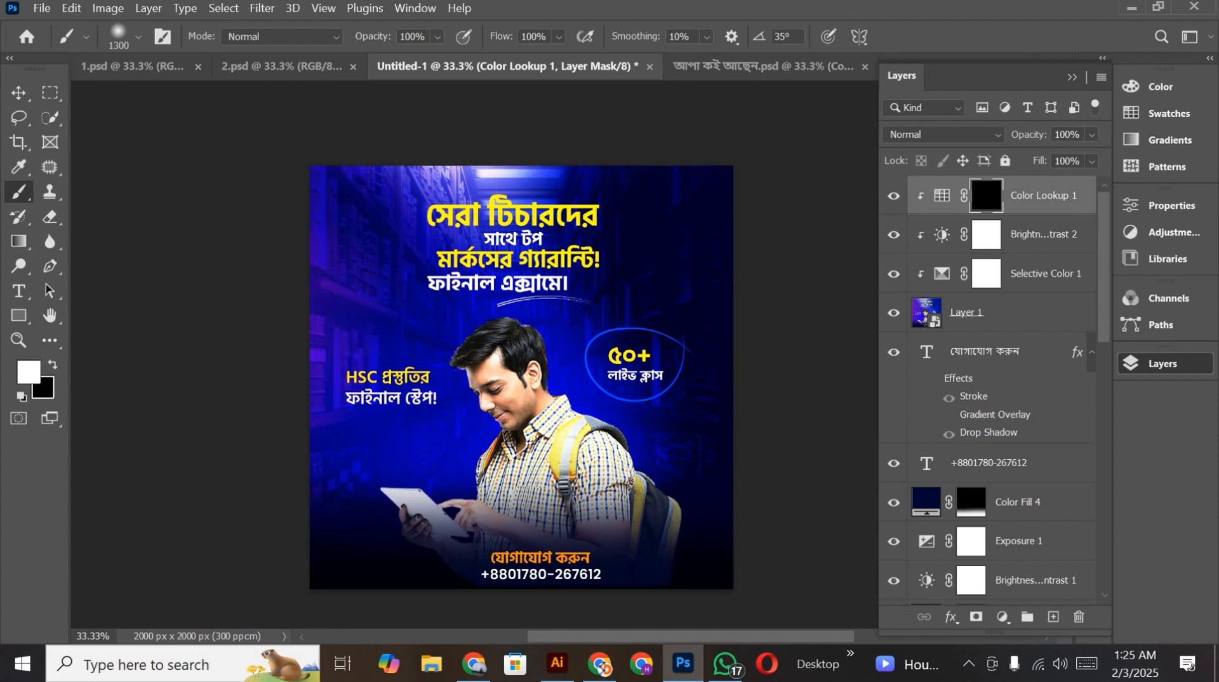
Step: Compare the poster with the Color Lookup adjustment hidden and shown
scroll(521, 377, down, 1)
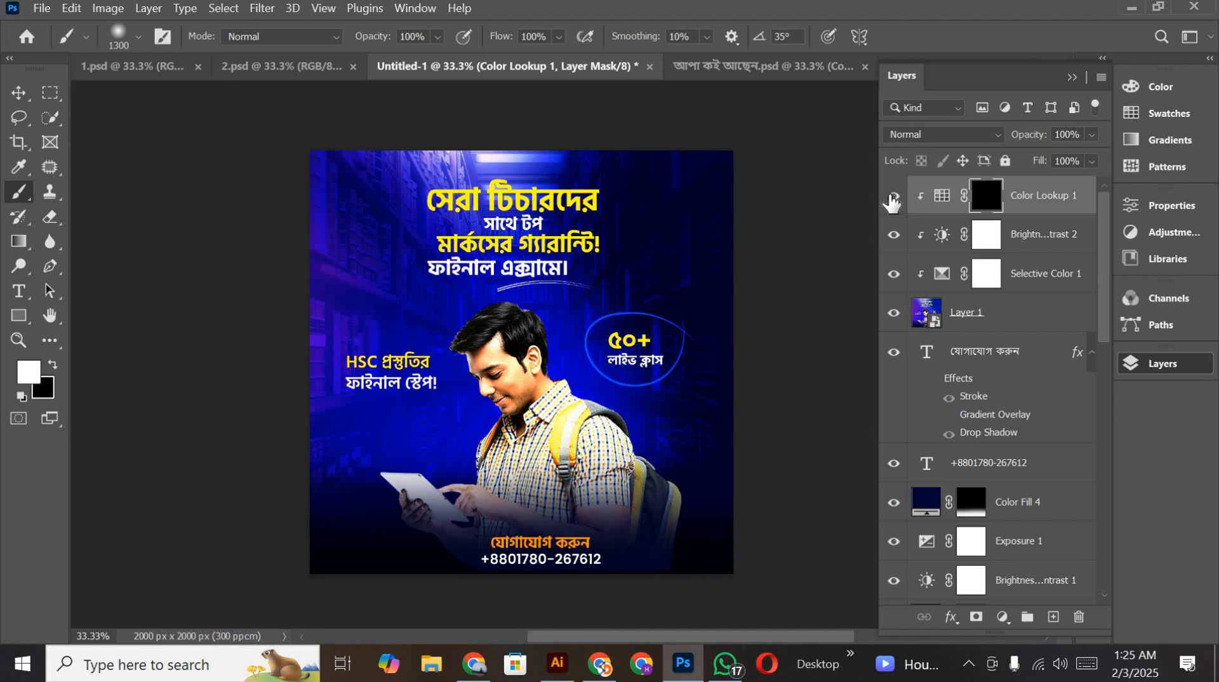
click(894, 197)
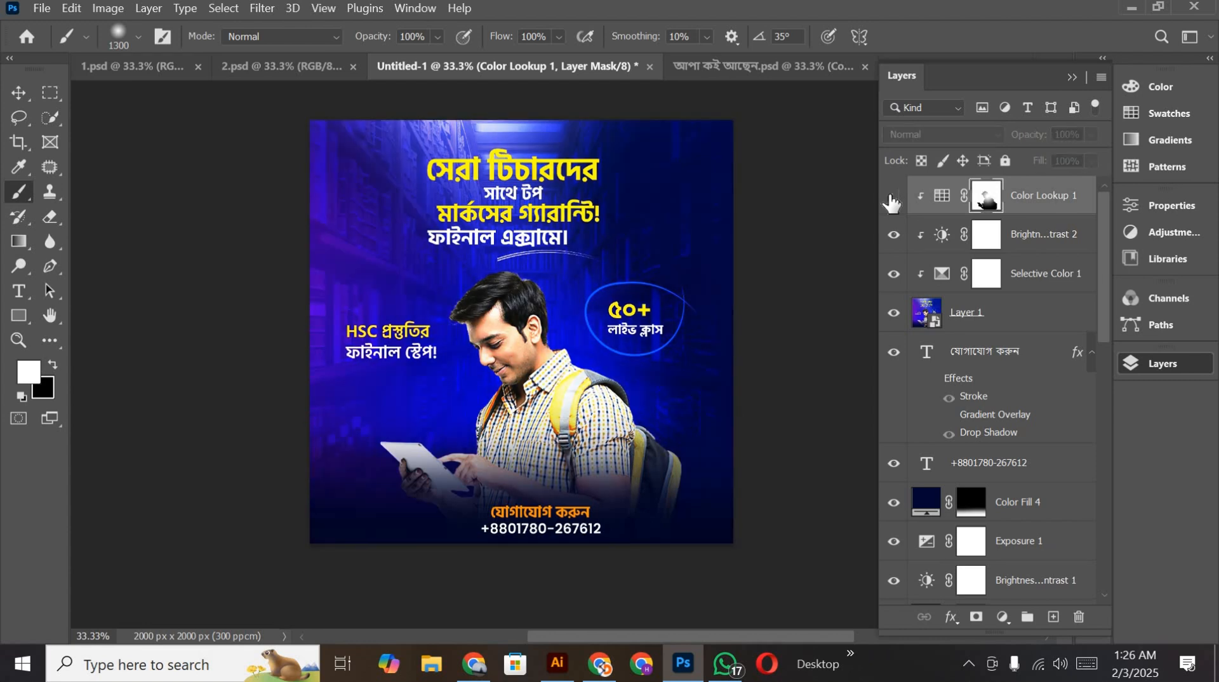
click(893, 198)
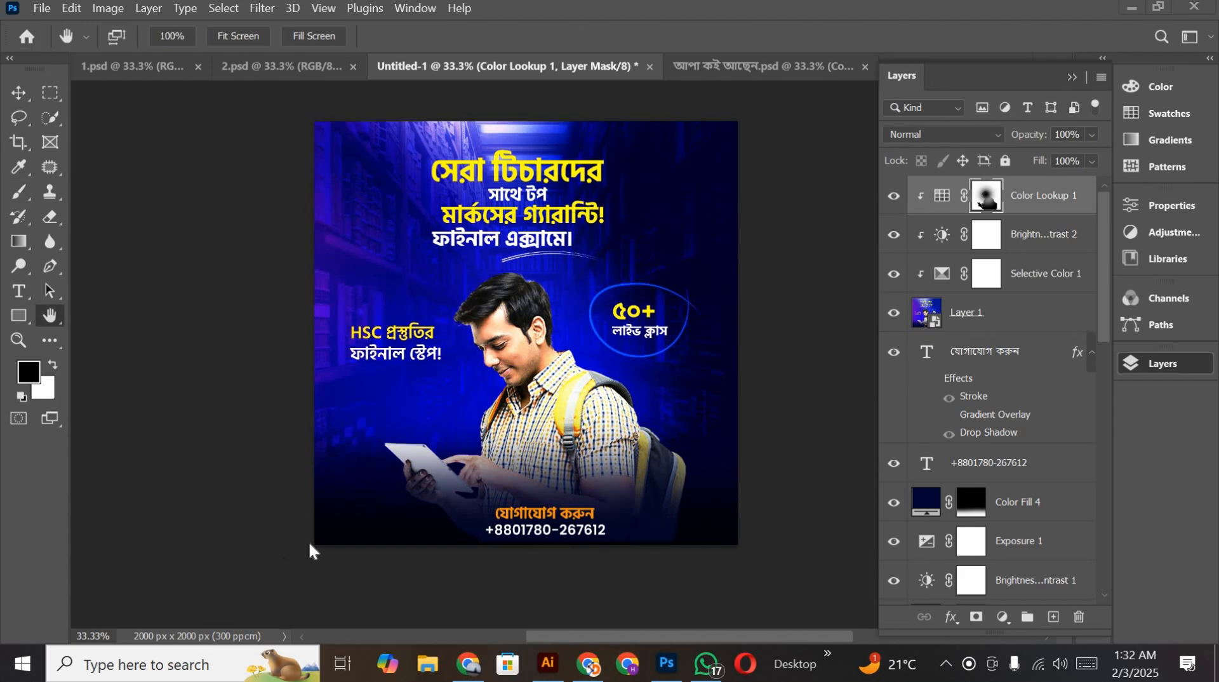
scroll(390, 470, up, 5)
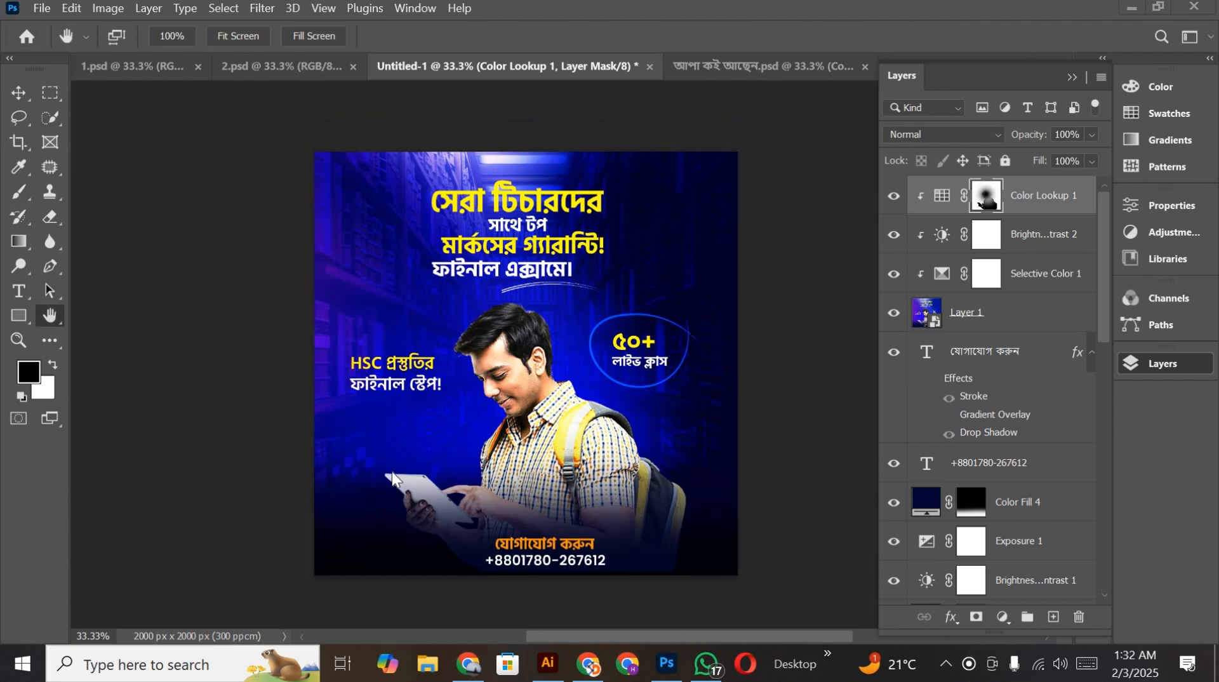
scroll(372, 454, down, 6)
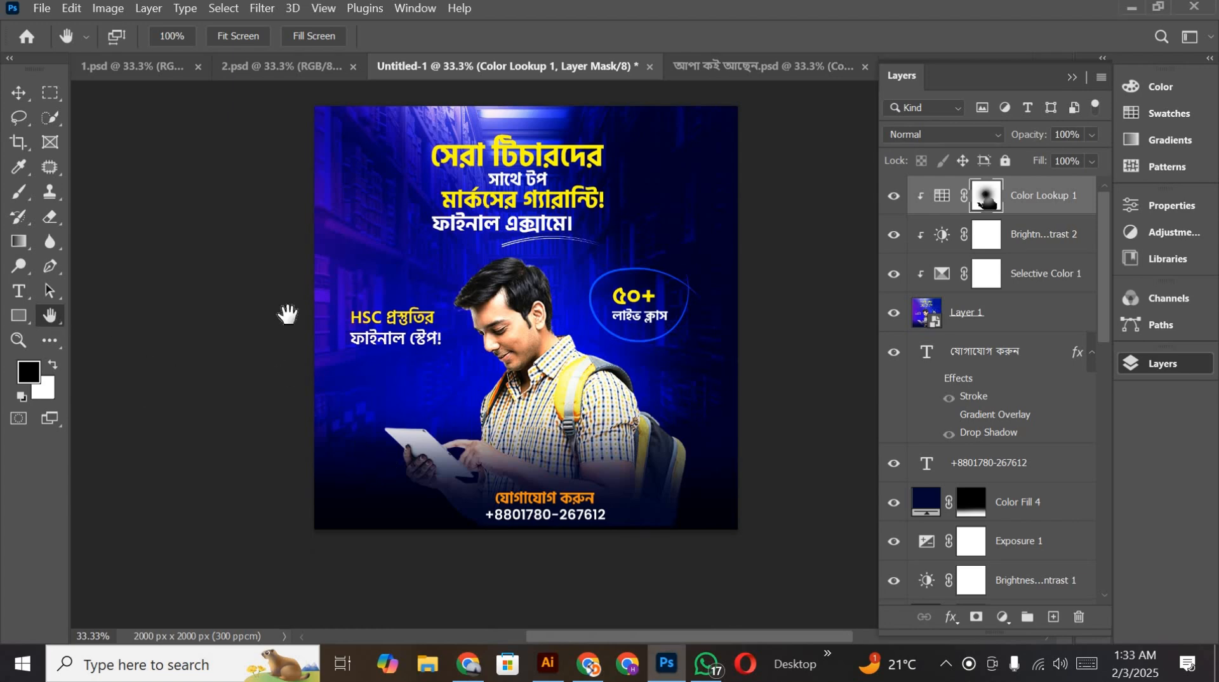
drag(458, 364, 537, 348)
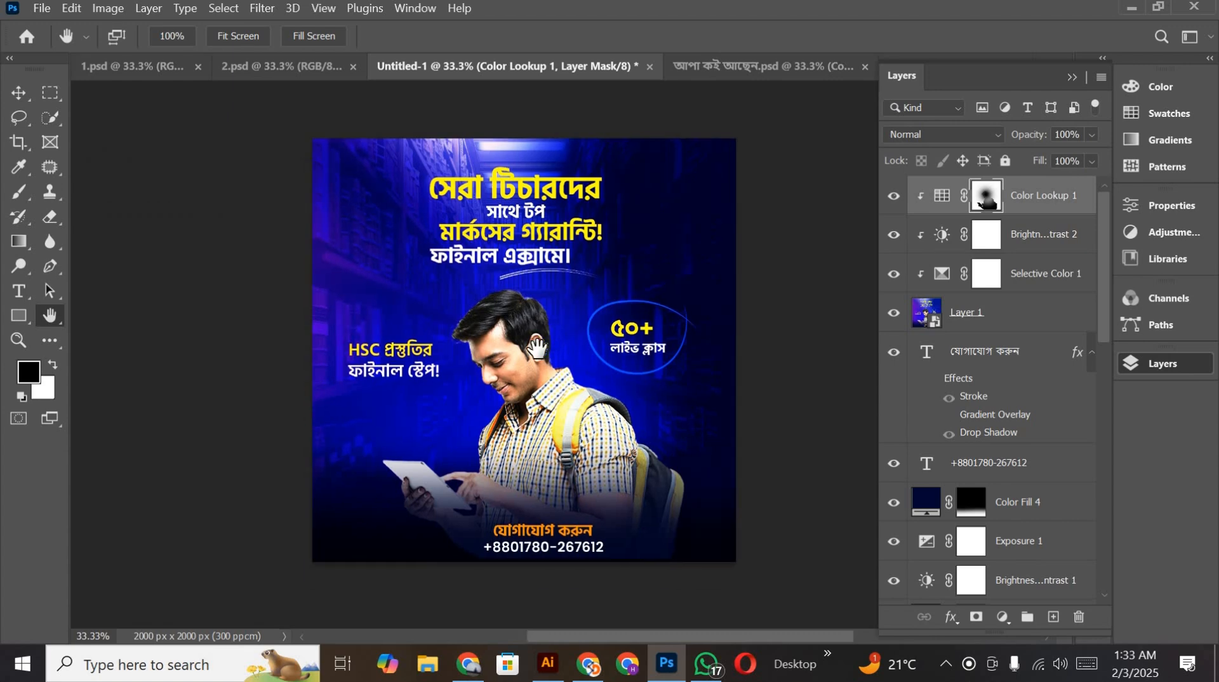
drag(280, 318, 488, 341)
drag(327, 509, 306, 504)
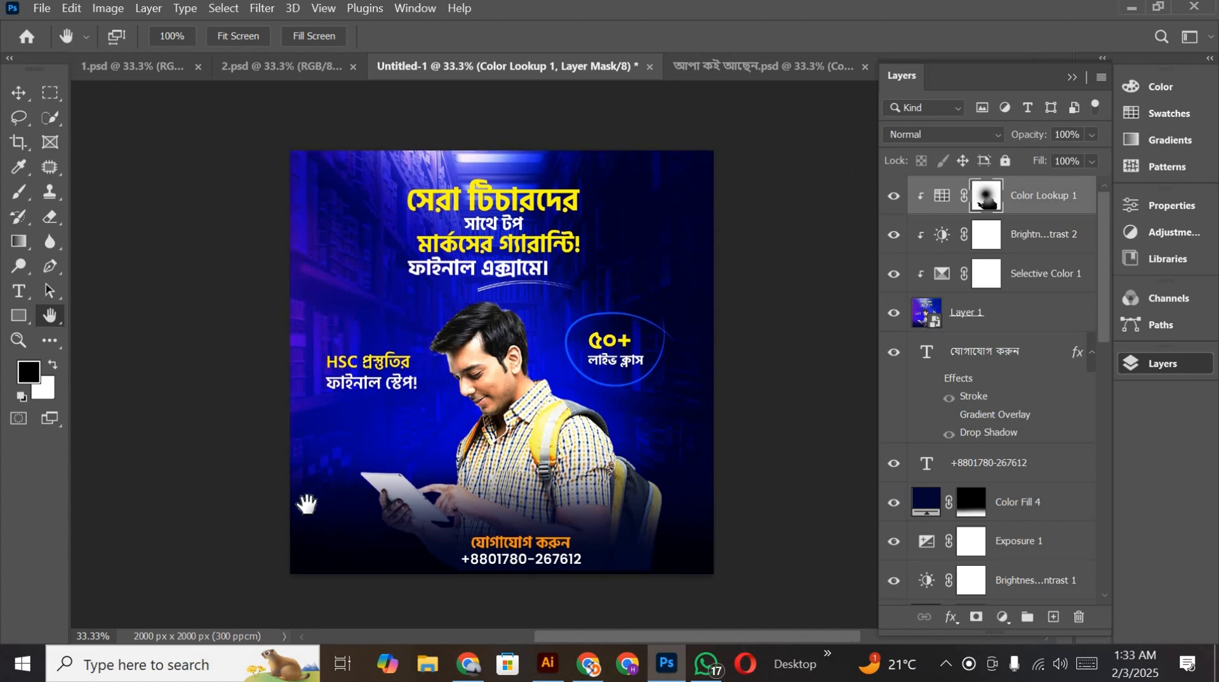
drag(661, 332, 398, 374)
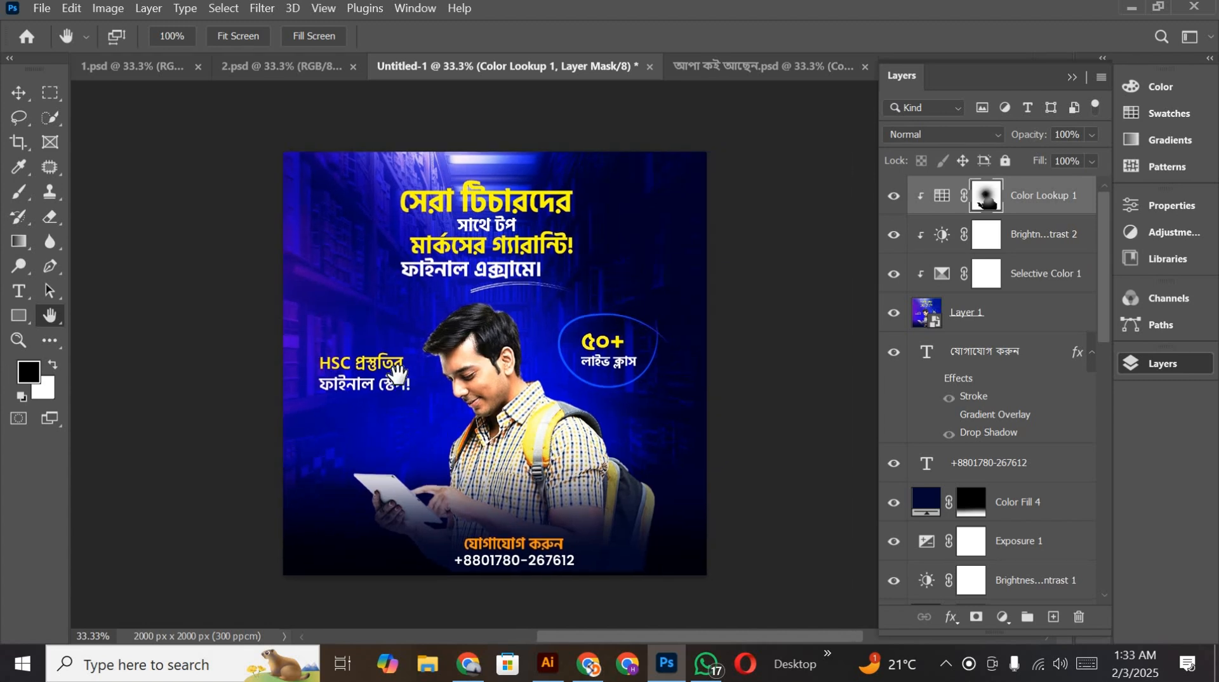